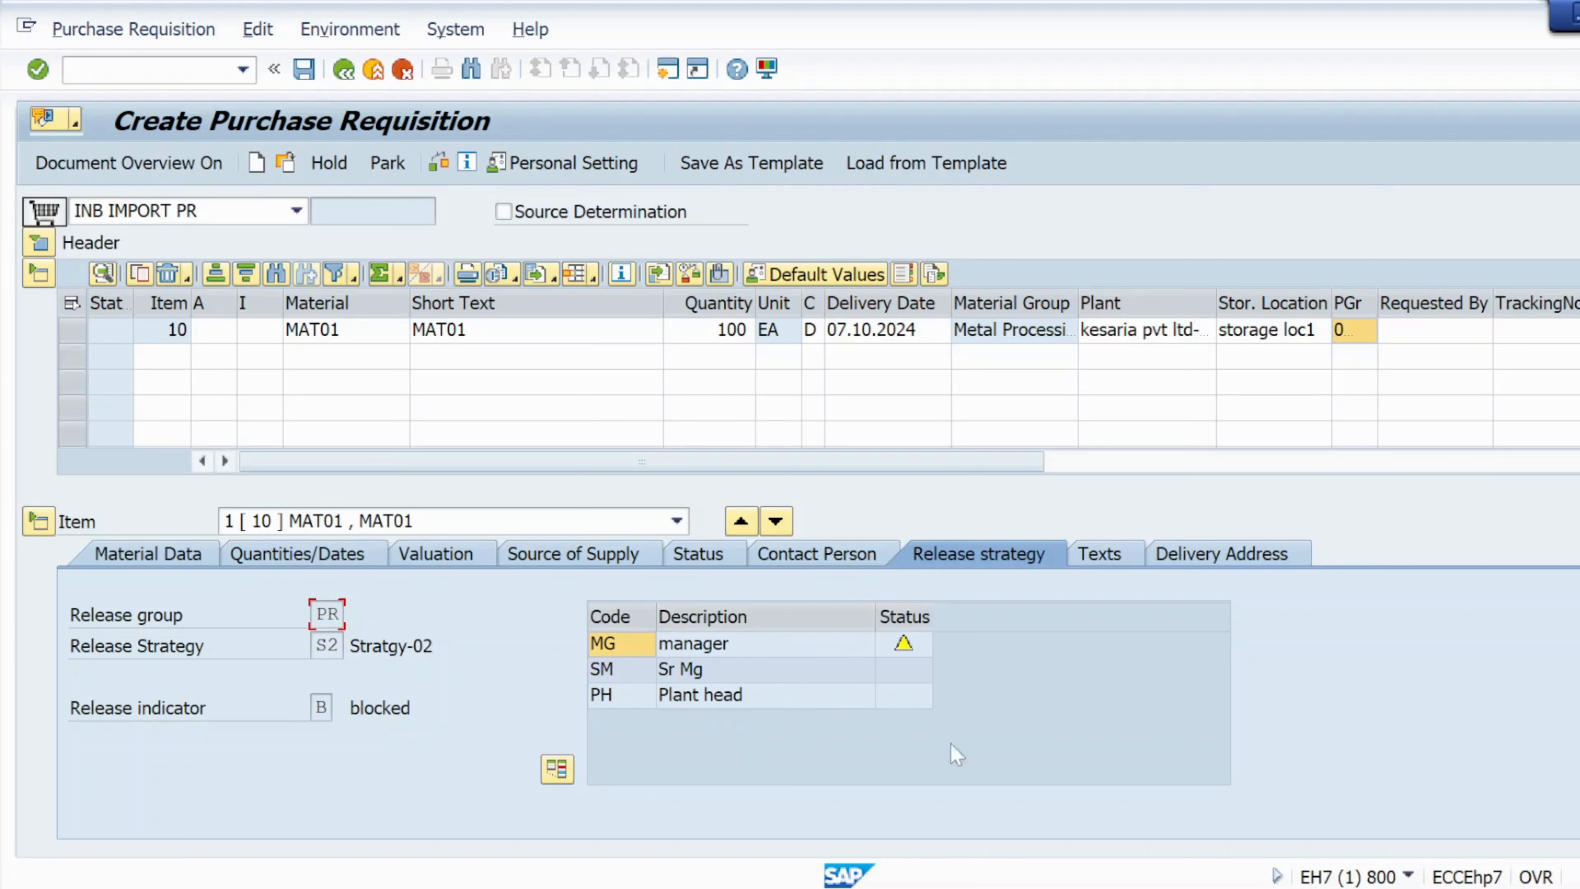
- Save the purchase requisition and copy its number from the details of the creation message
mouse_move(900, 647)
click(311, 69)
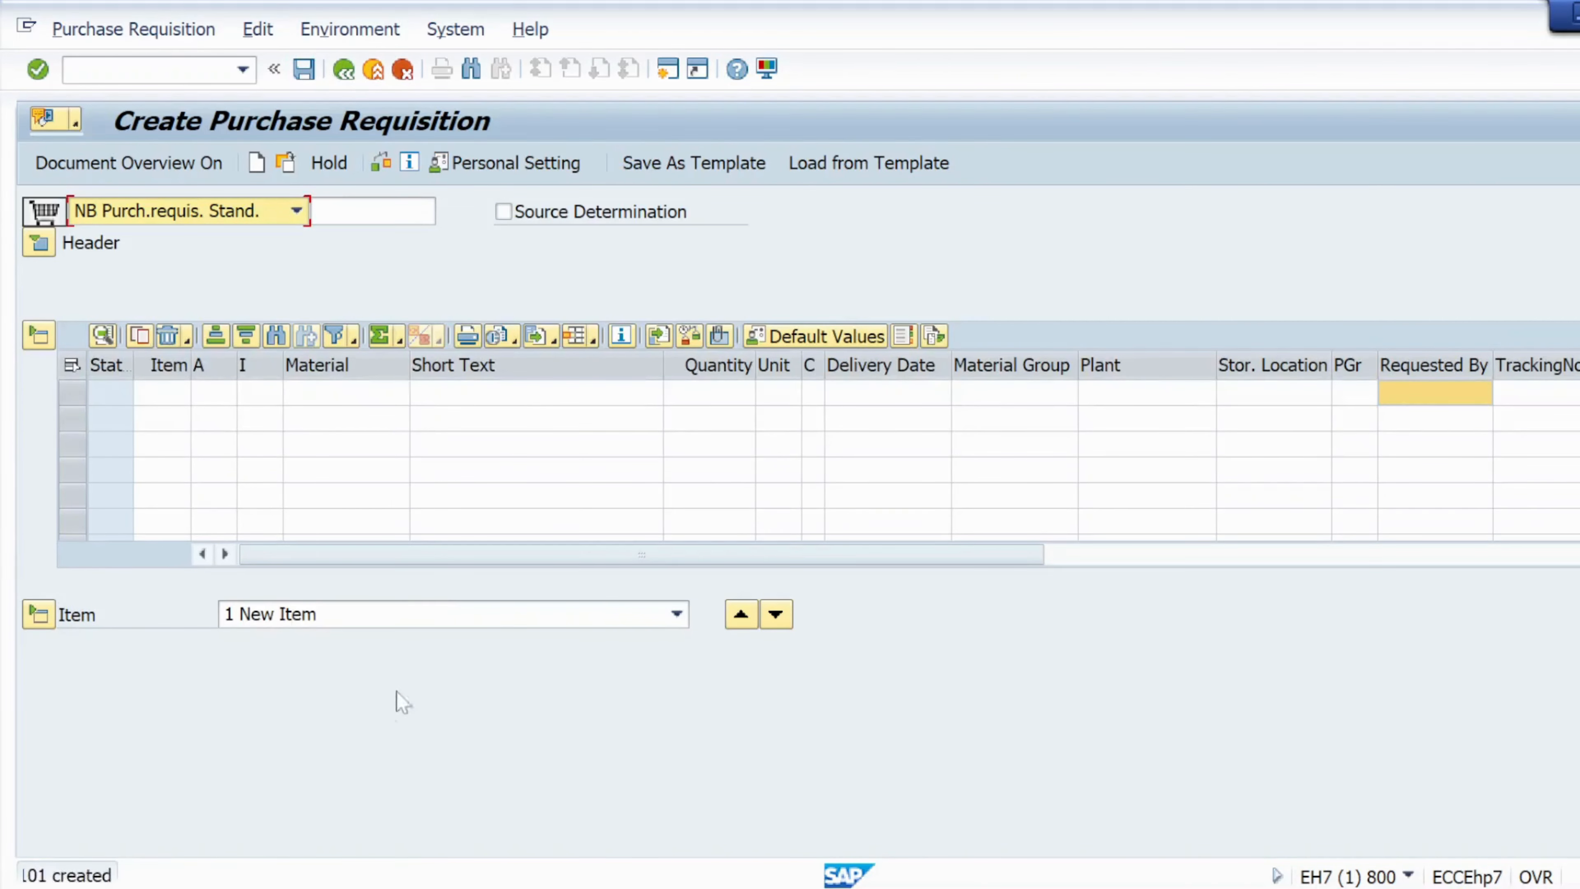
double_click(246, 876)
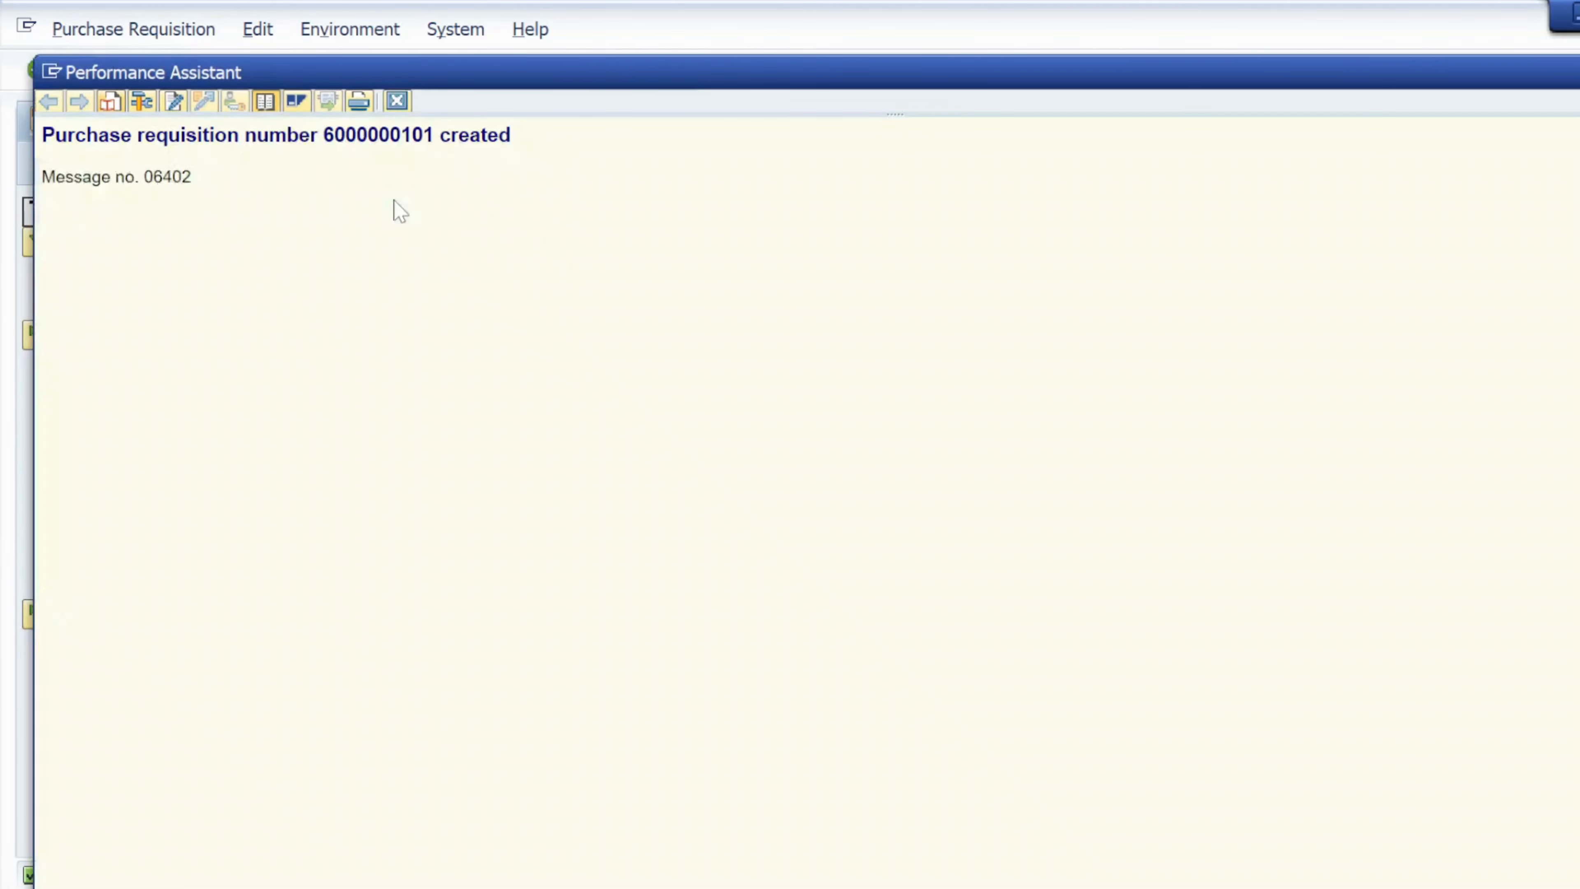
double_click(378, 135)
key(ctrl+c)
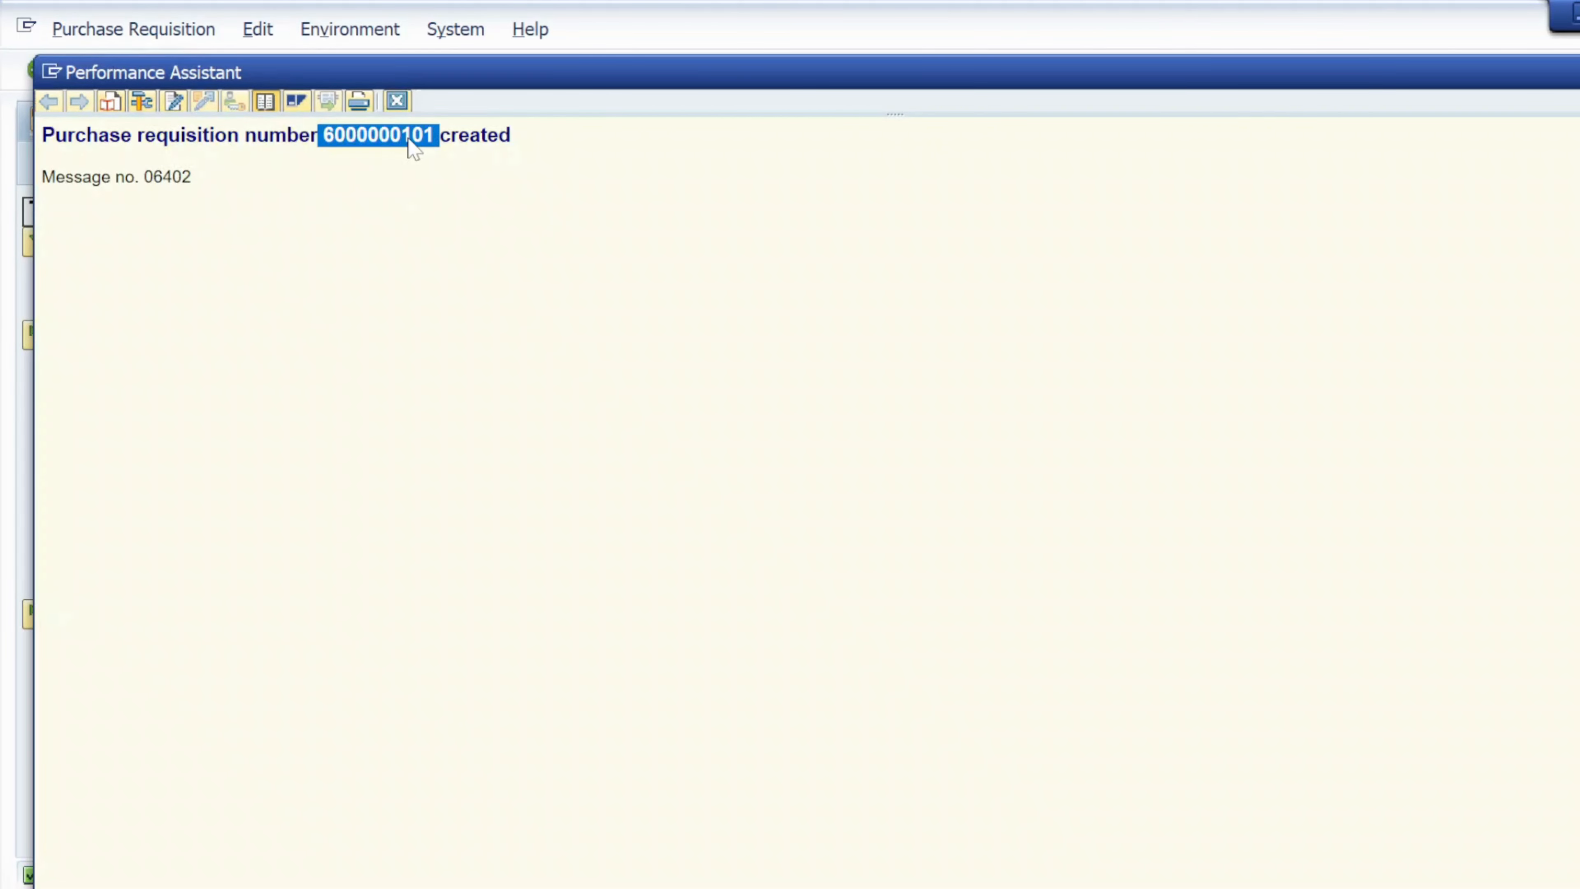
key(alt+Tab)
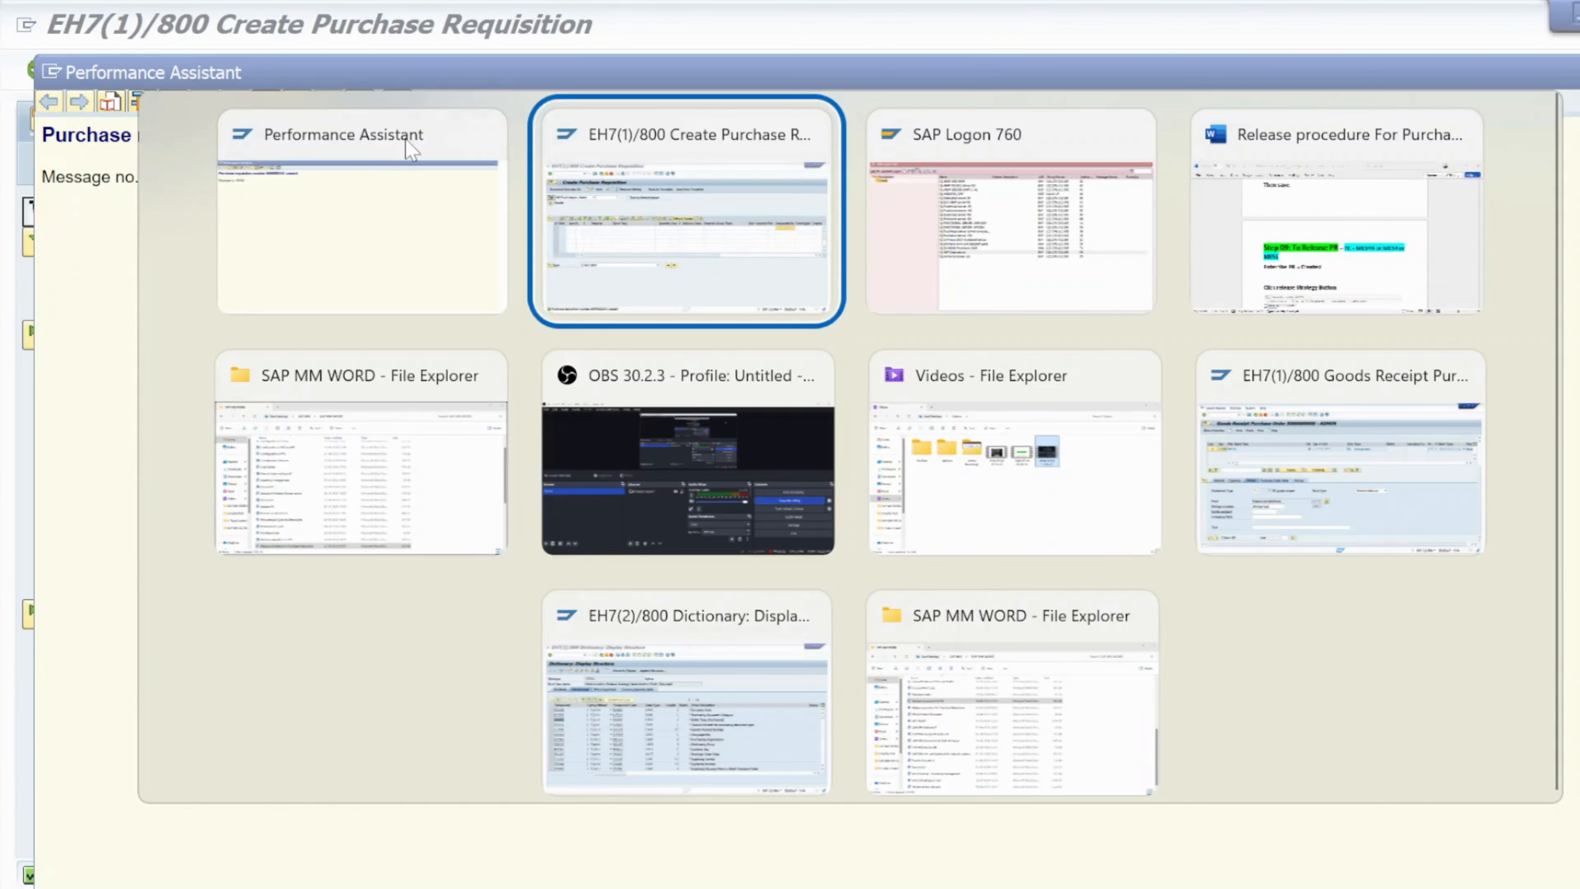
key(alt+Tab)
key(alt+Tab)
key(alt+shift+Tab)
key(alt+shift+Tab)
key(alt+shift+Tab)
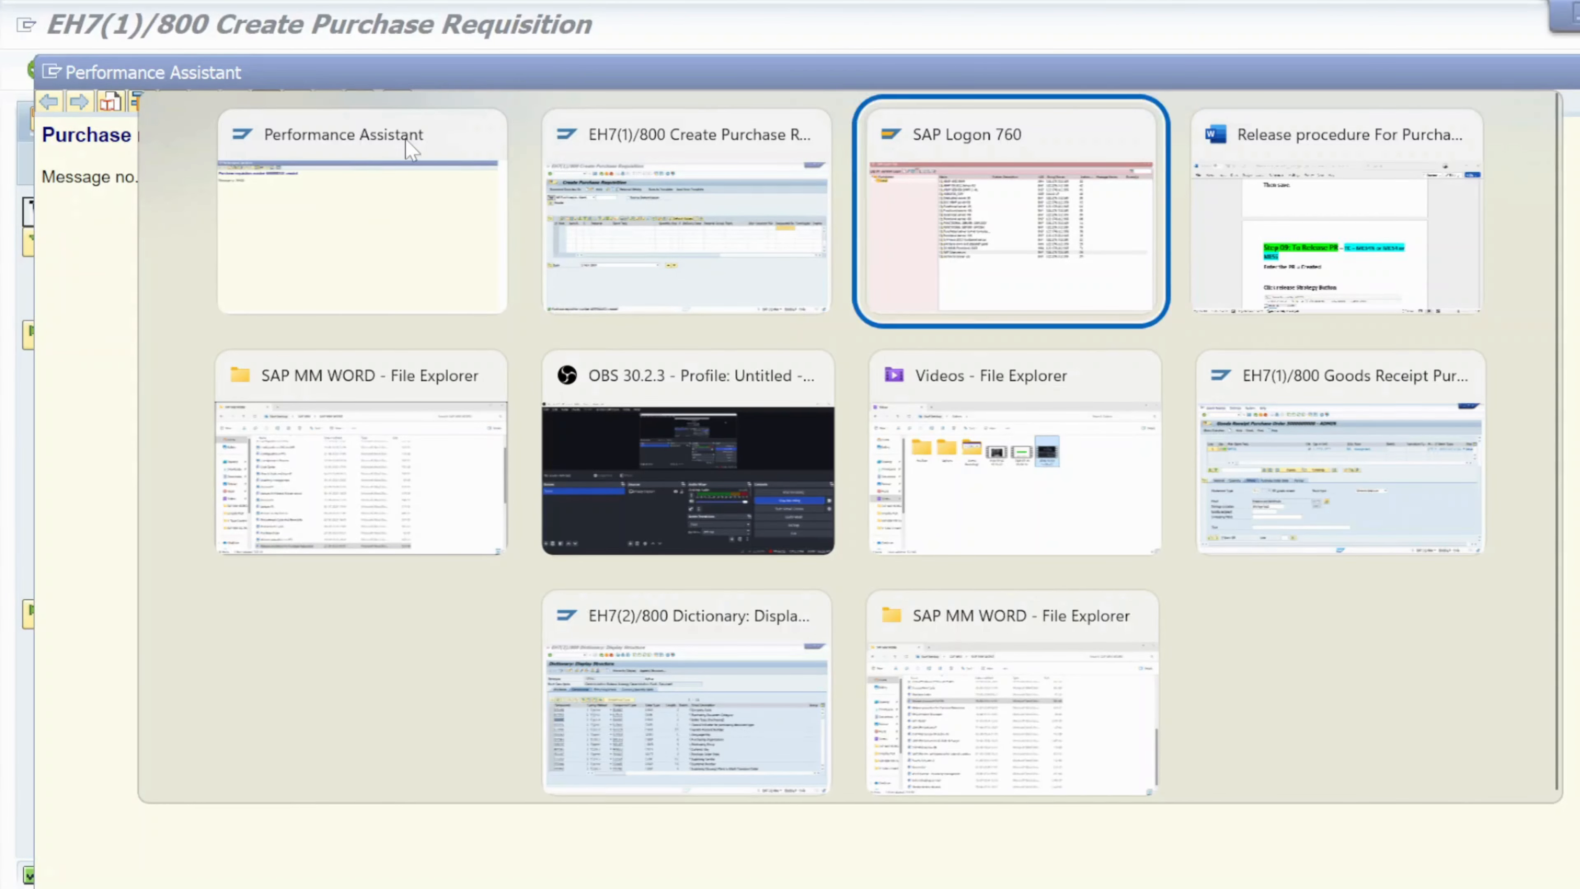
key(alt+Down)
key(alt+Up)
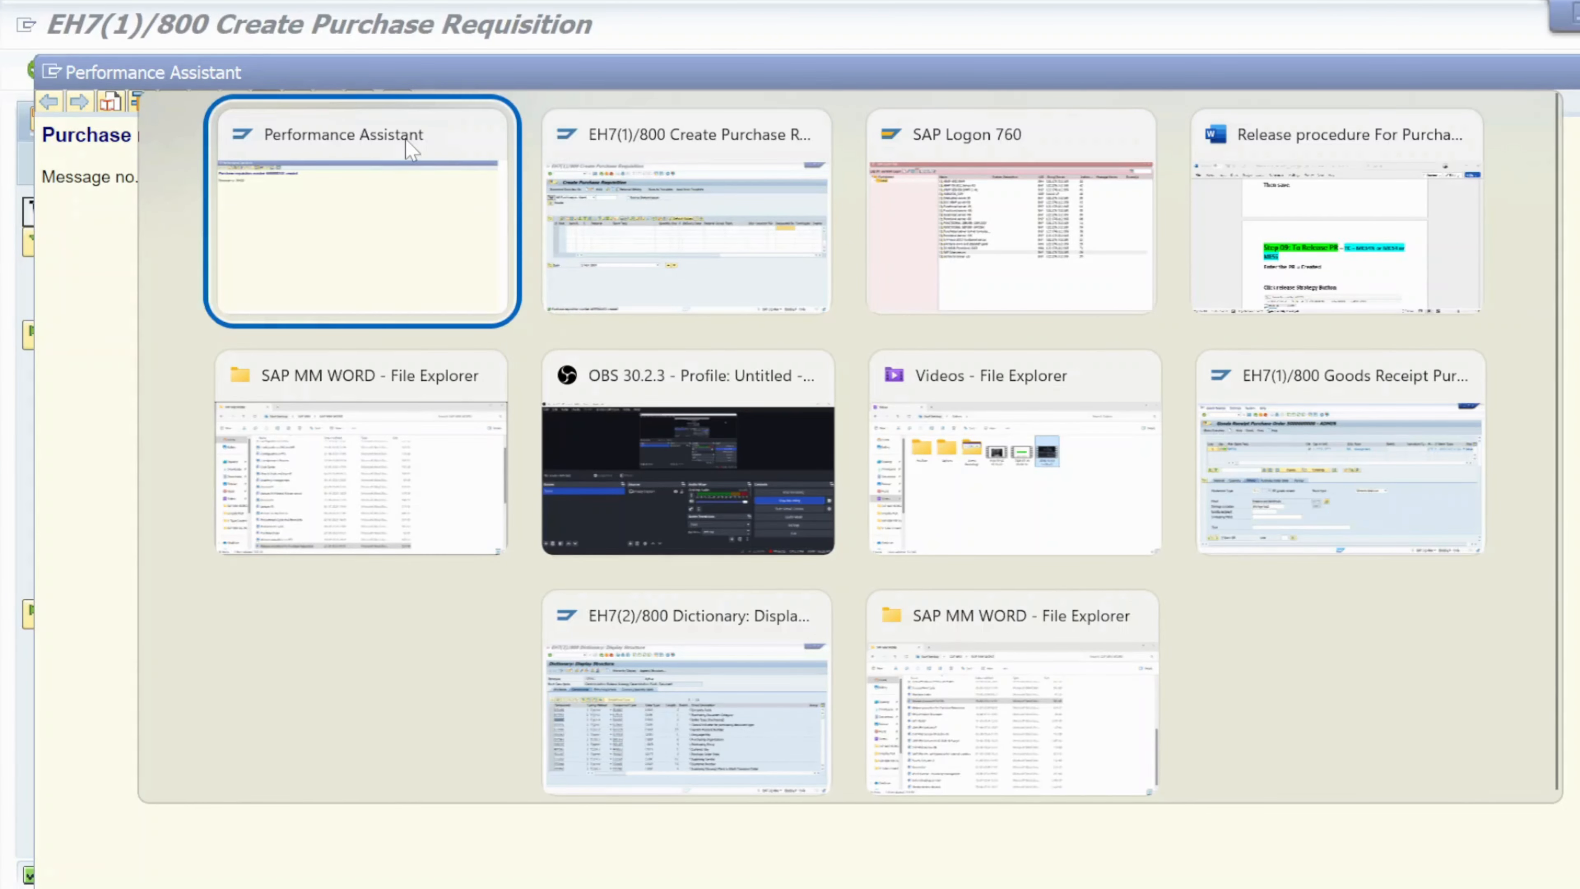
key(alt+Down)
key(alt+Down)
key(alt+Up)
key(alt+Up)
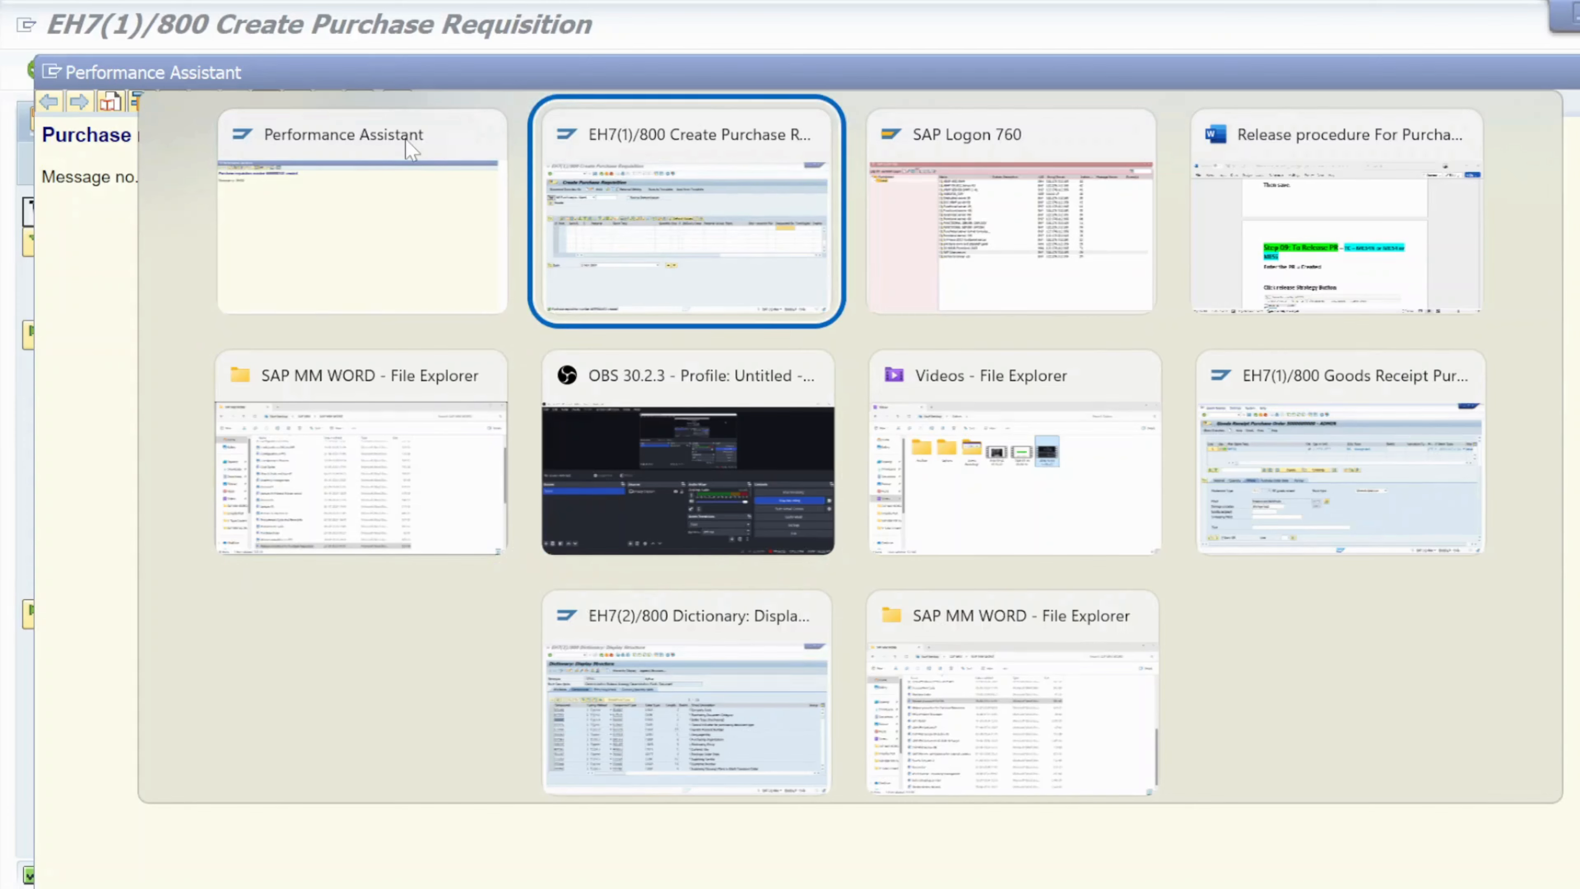
- Switch to Notepad by searching for it among the installed apps
key(super)
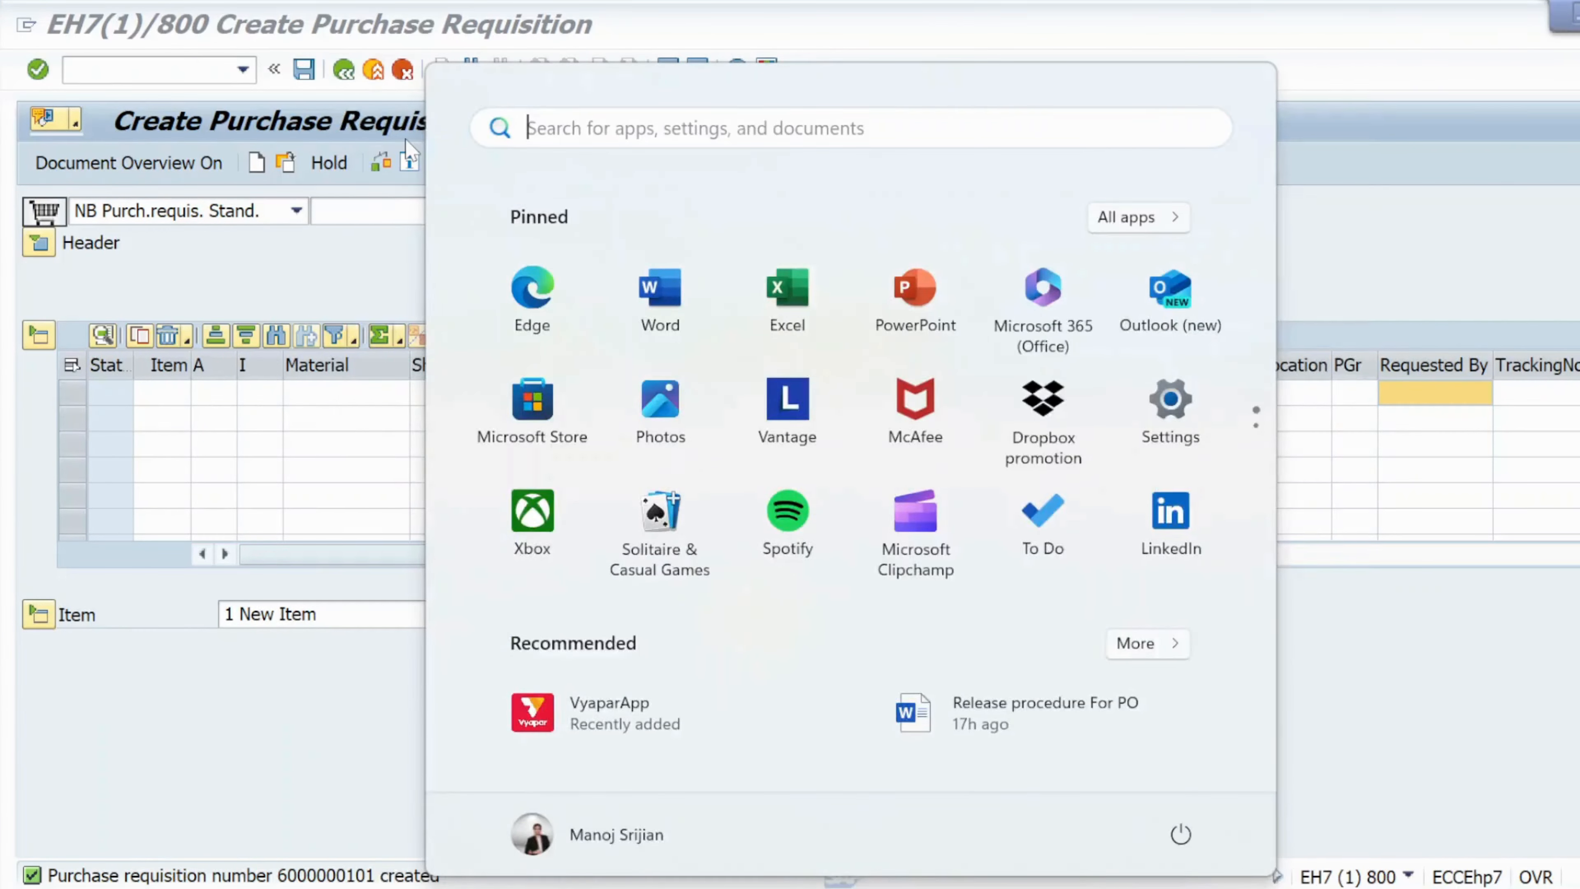
text(note)
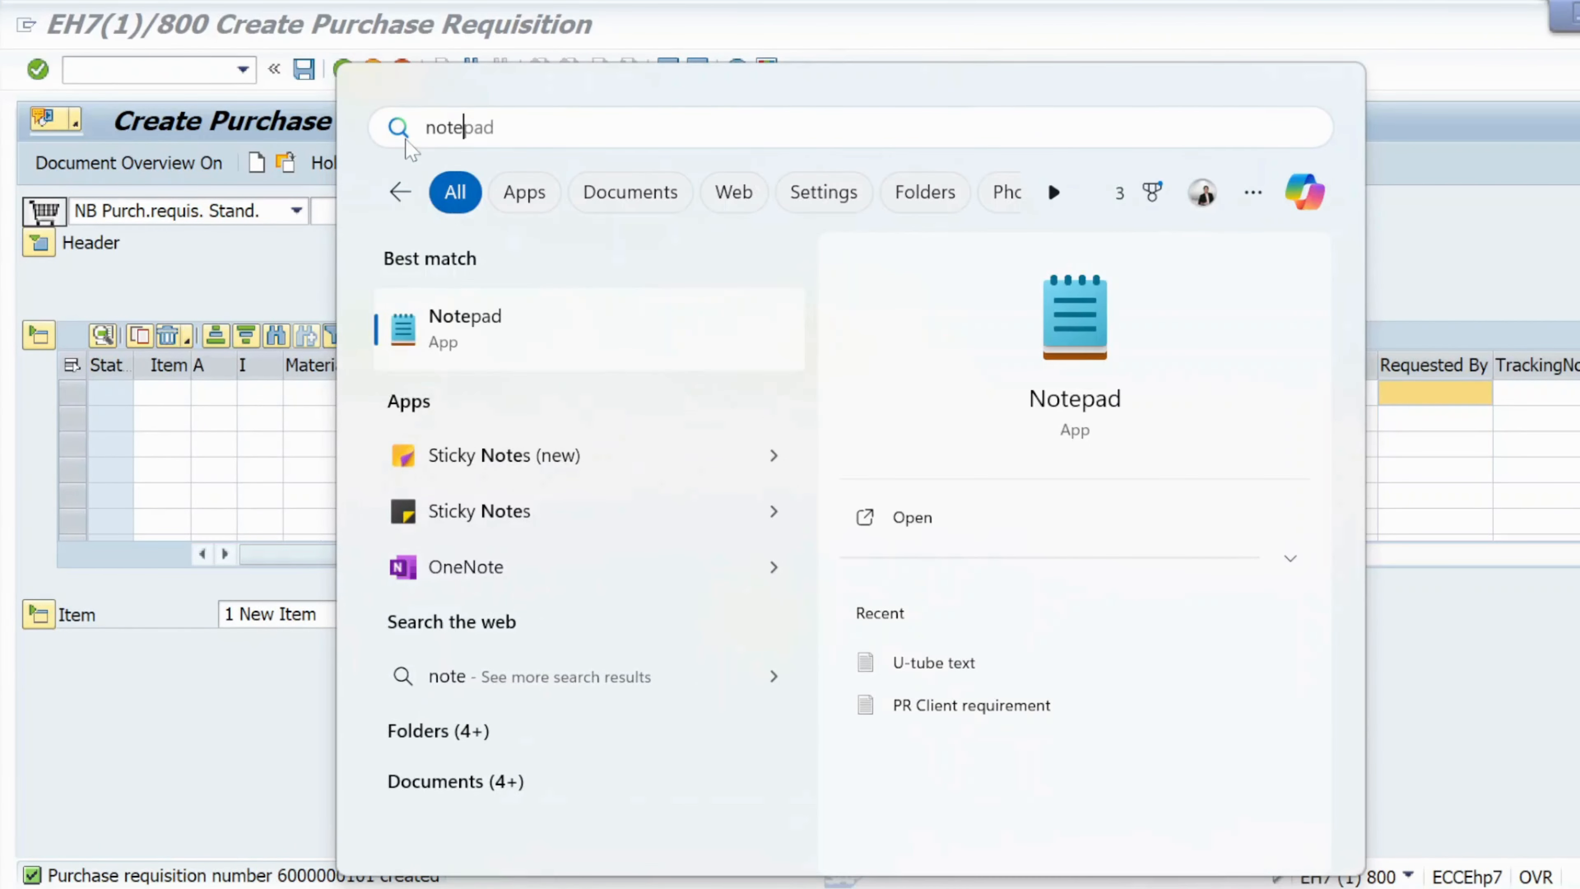
click(482, 341)
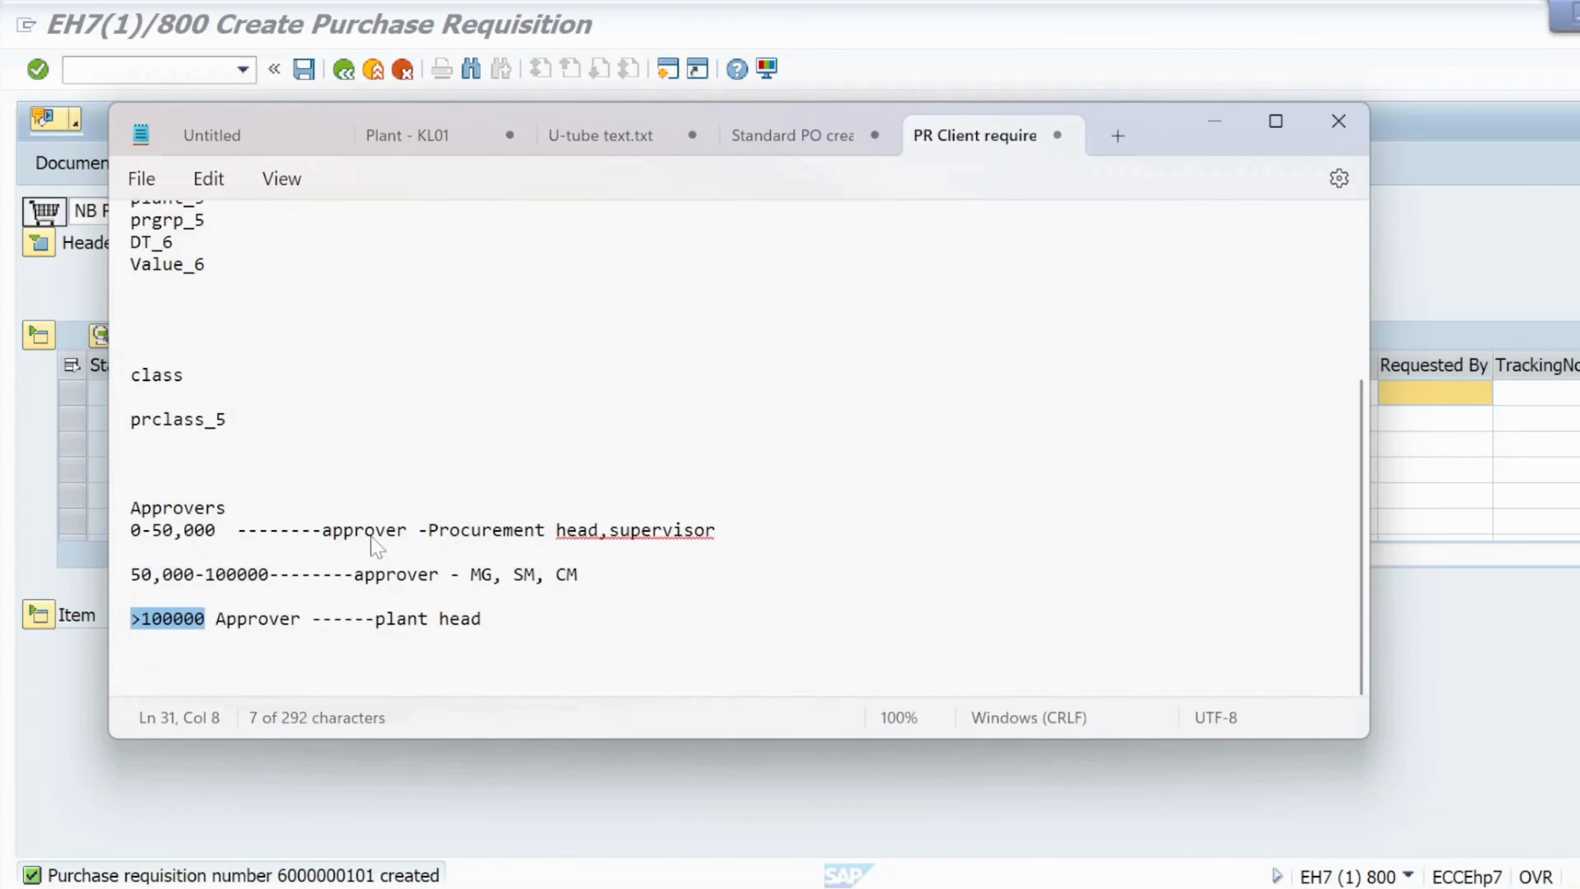
scroll(377, 547, up, 5)
scroll(376, 547, down, 5)
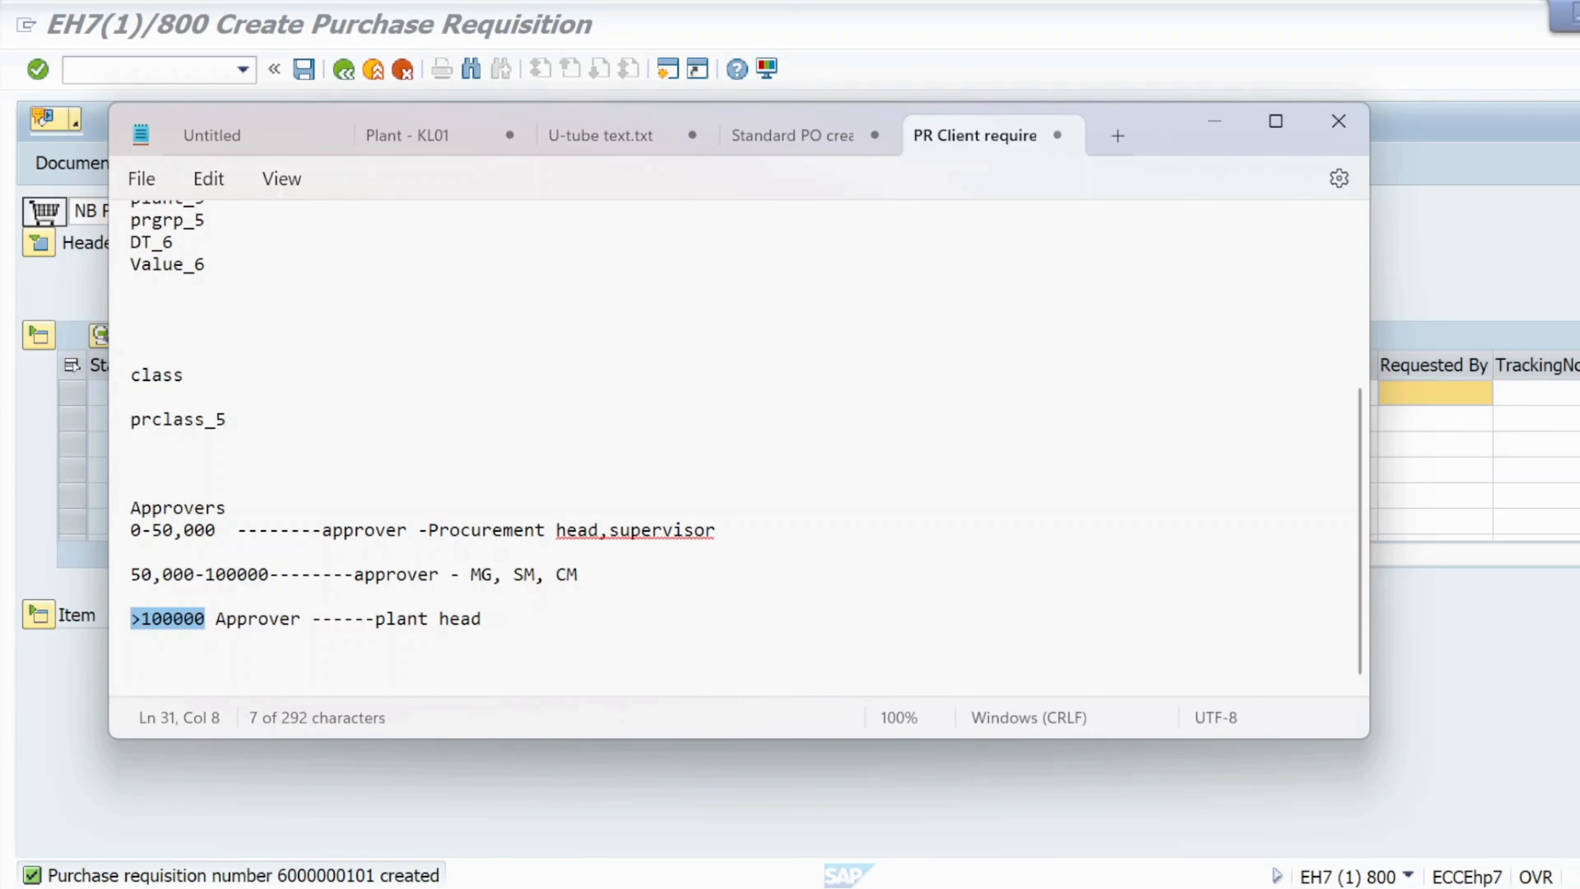
key(End)
key(BackSpace)
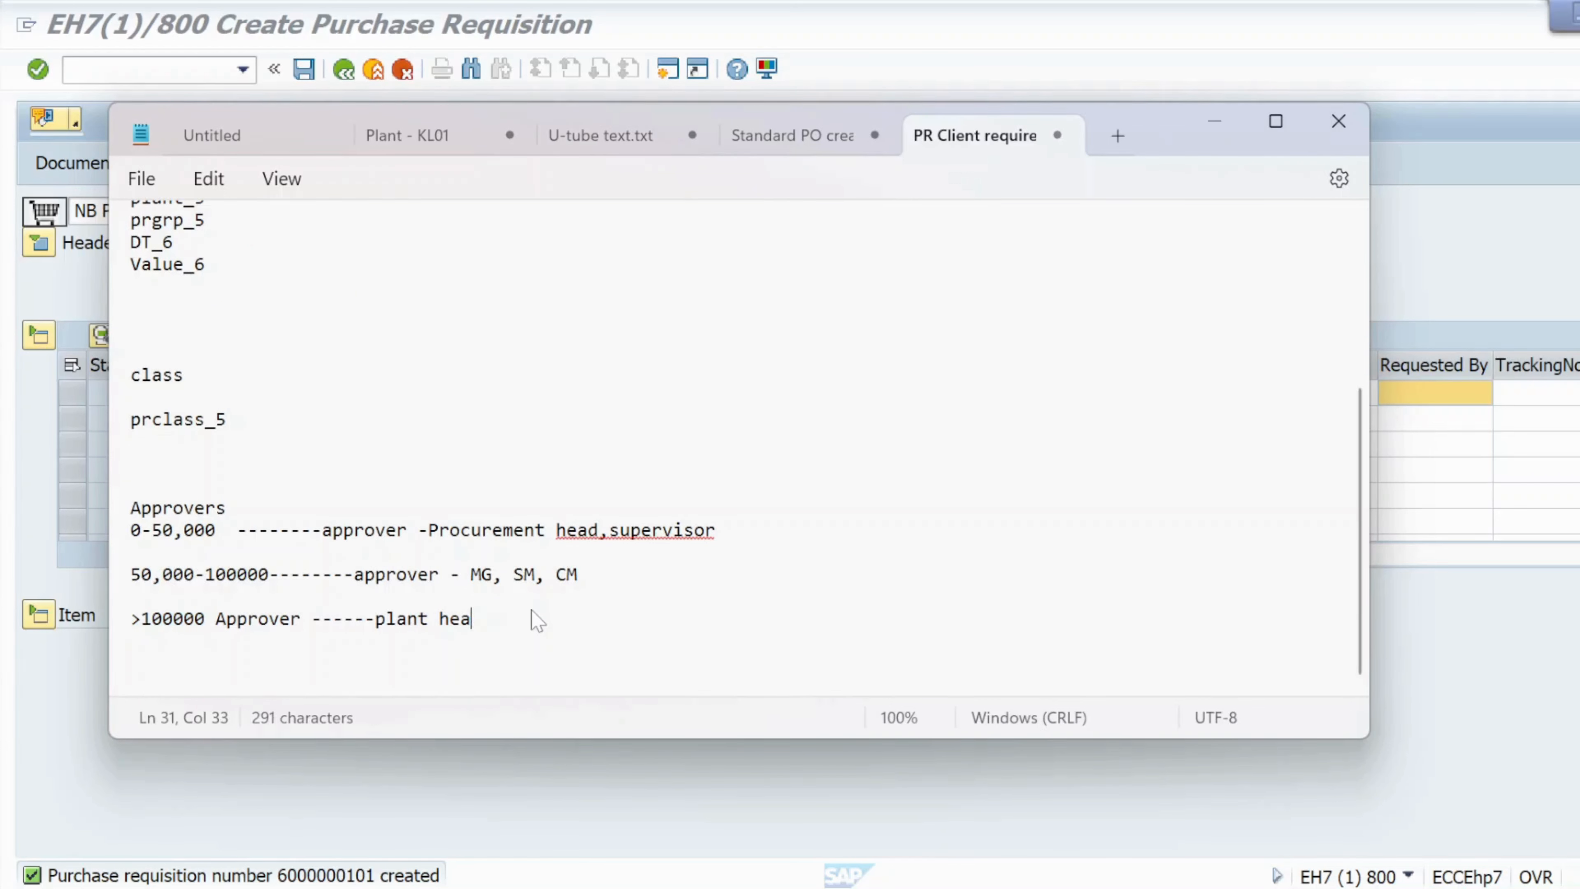
text(d)
- Paste the copied requisition number below prclass_4 in the U-tube text.txt notes and minimize Notepad
click(826, 149)
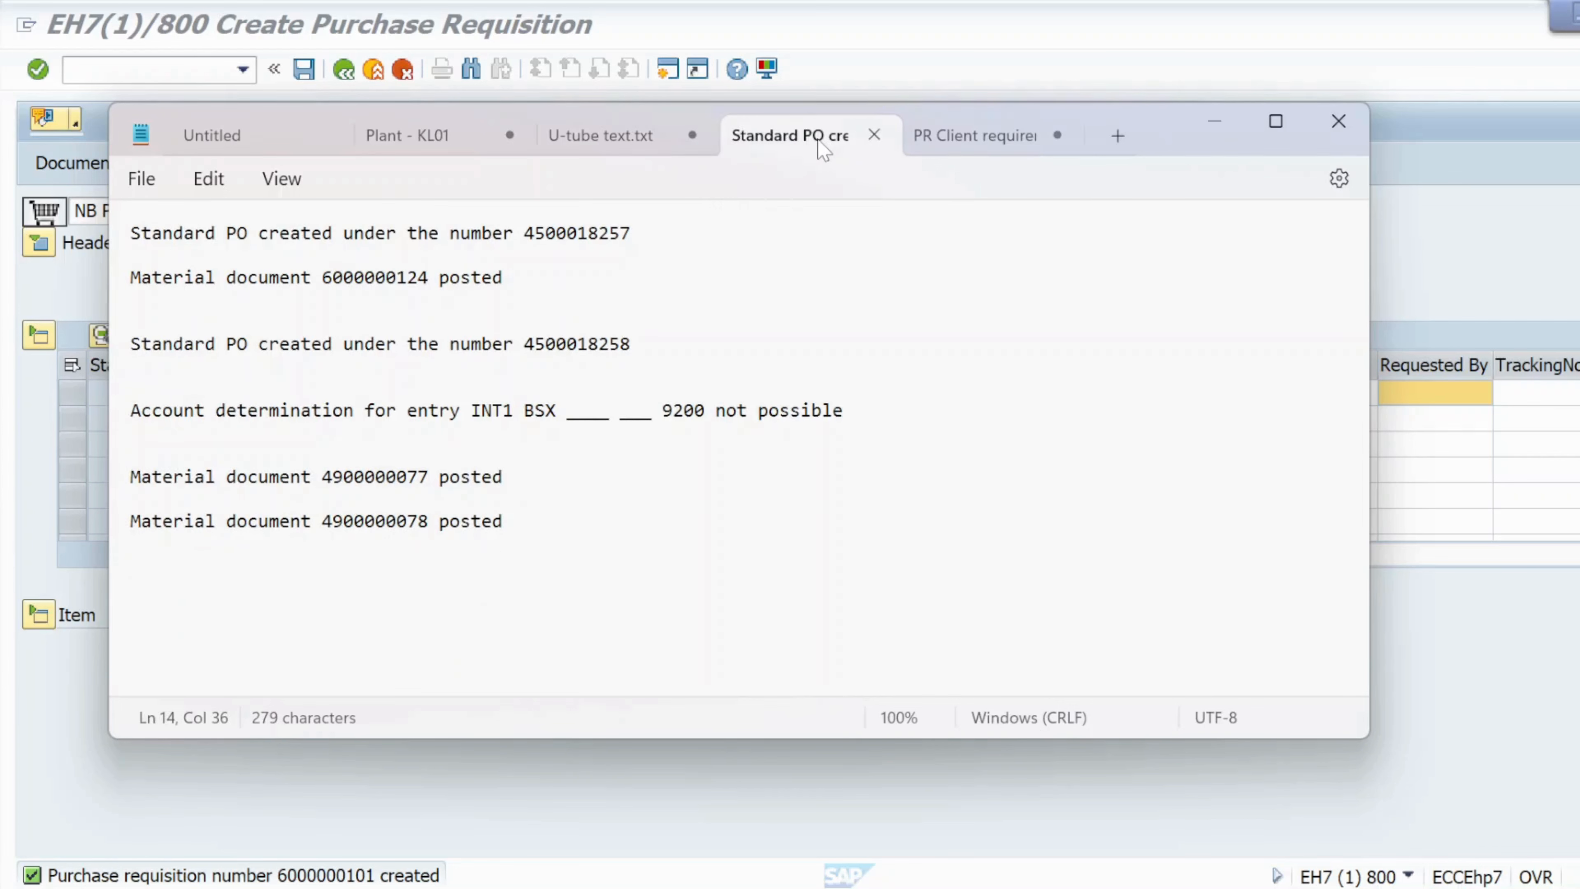
click(653, 144)
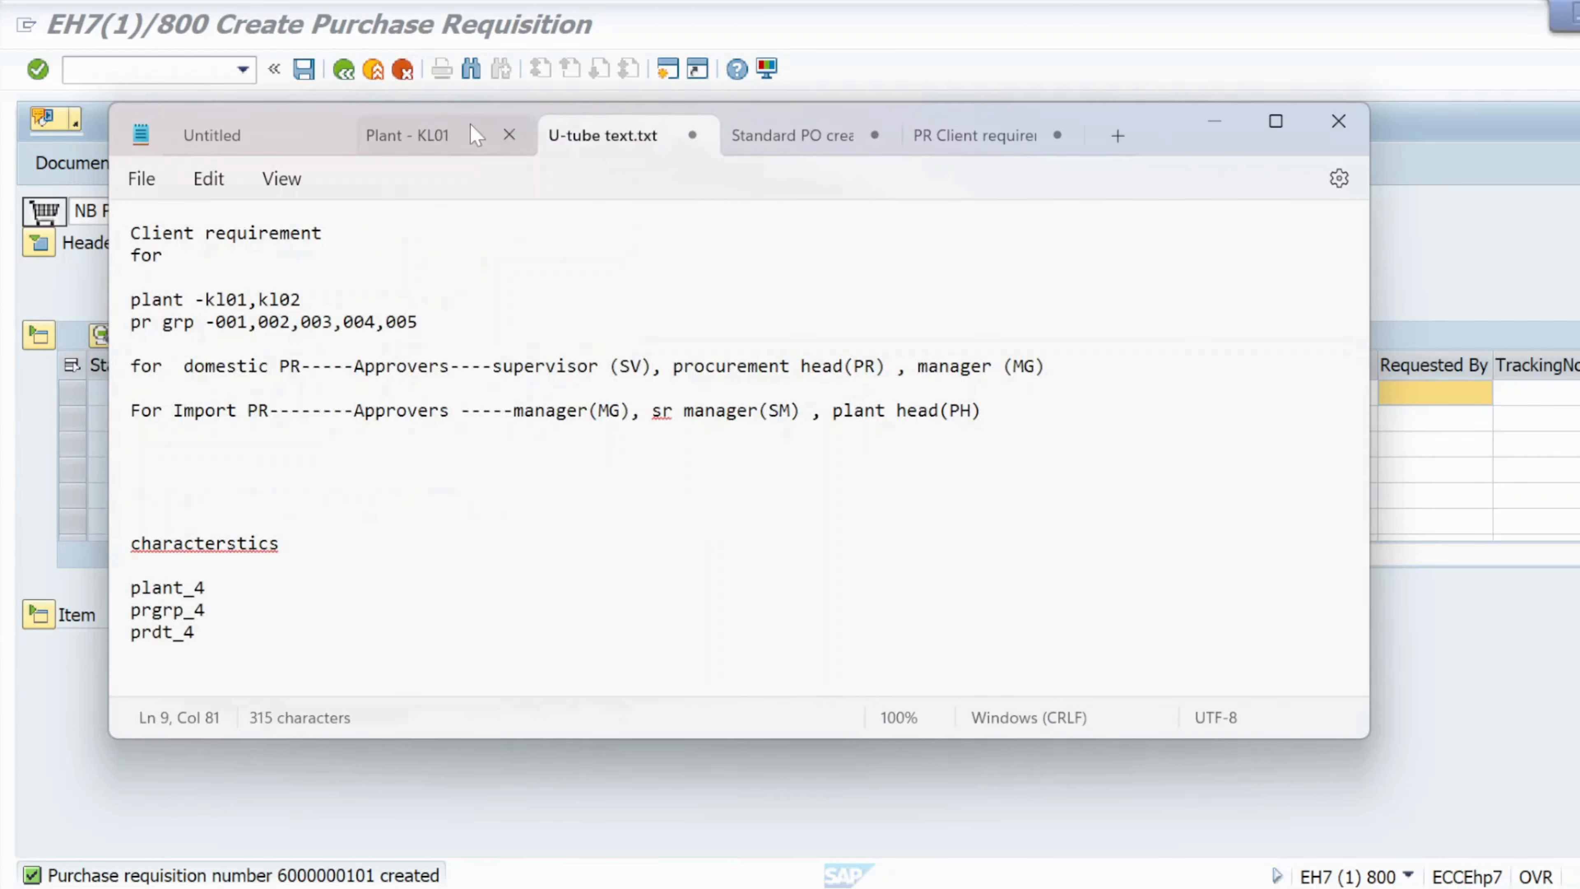
scroll(536, 393, down, 3)
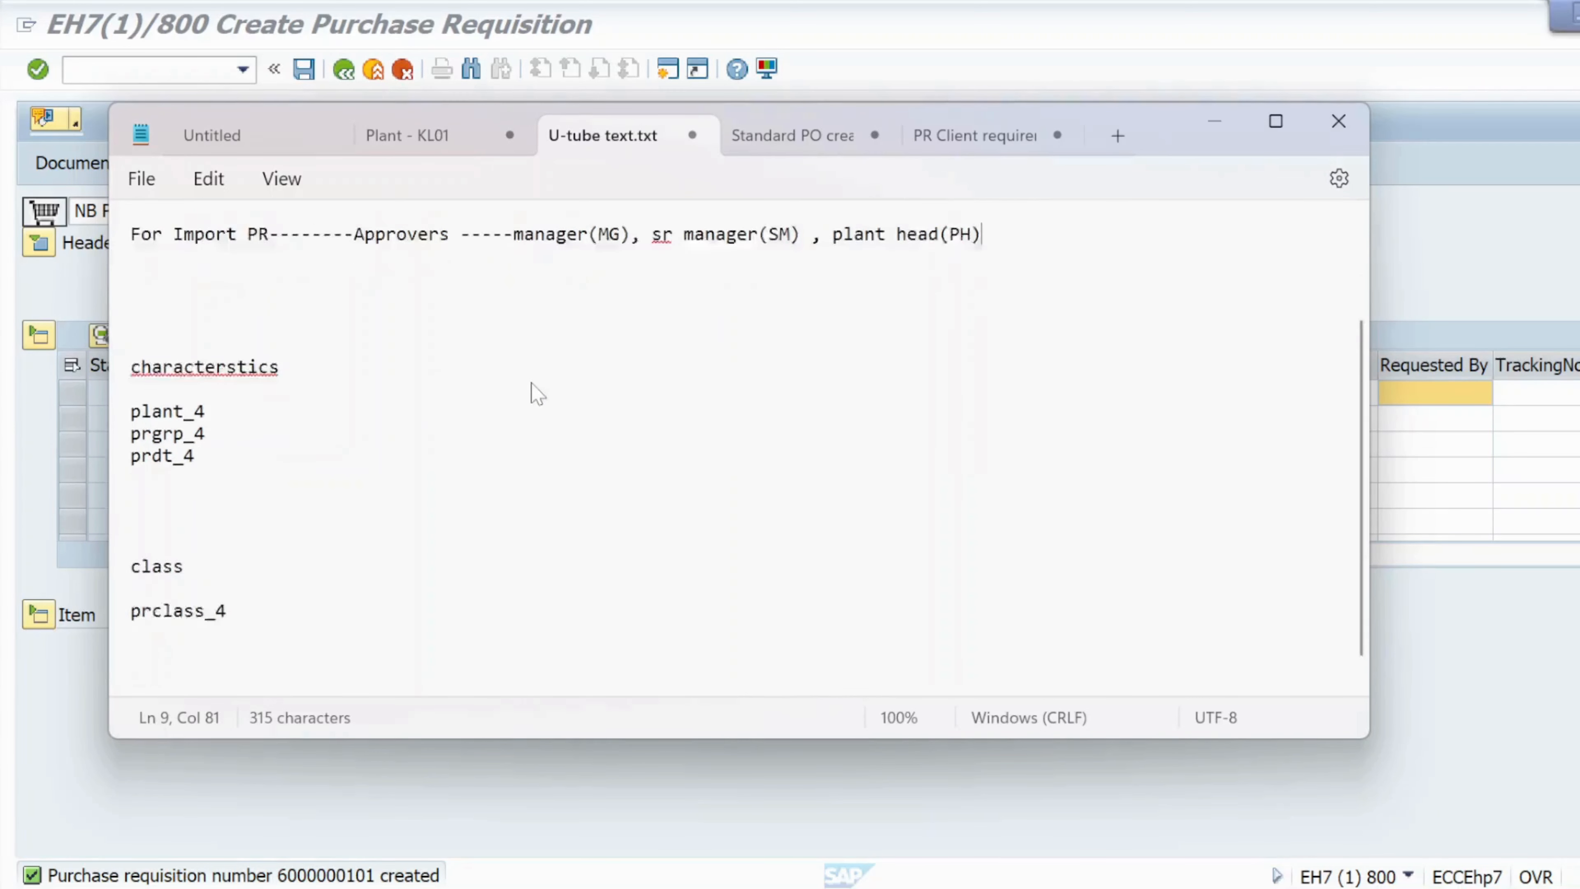
scroll(536, 393, down, 1)
click(228, 553)
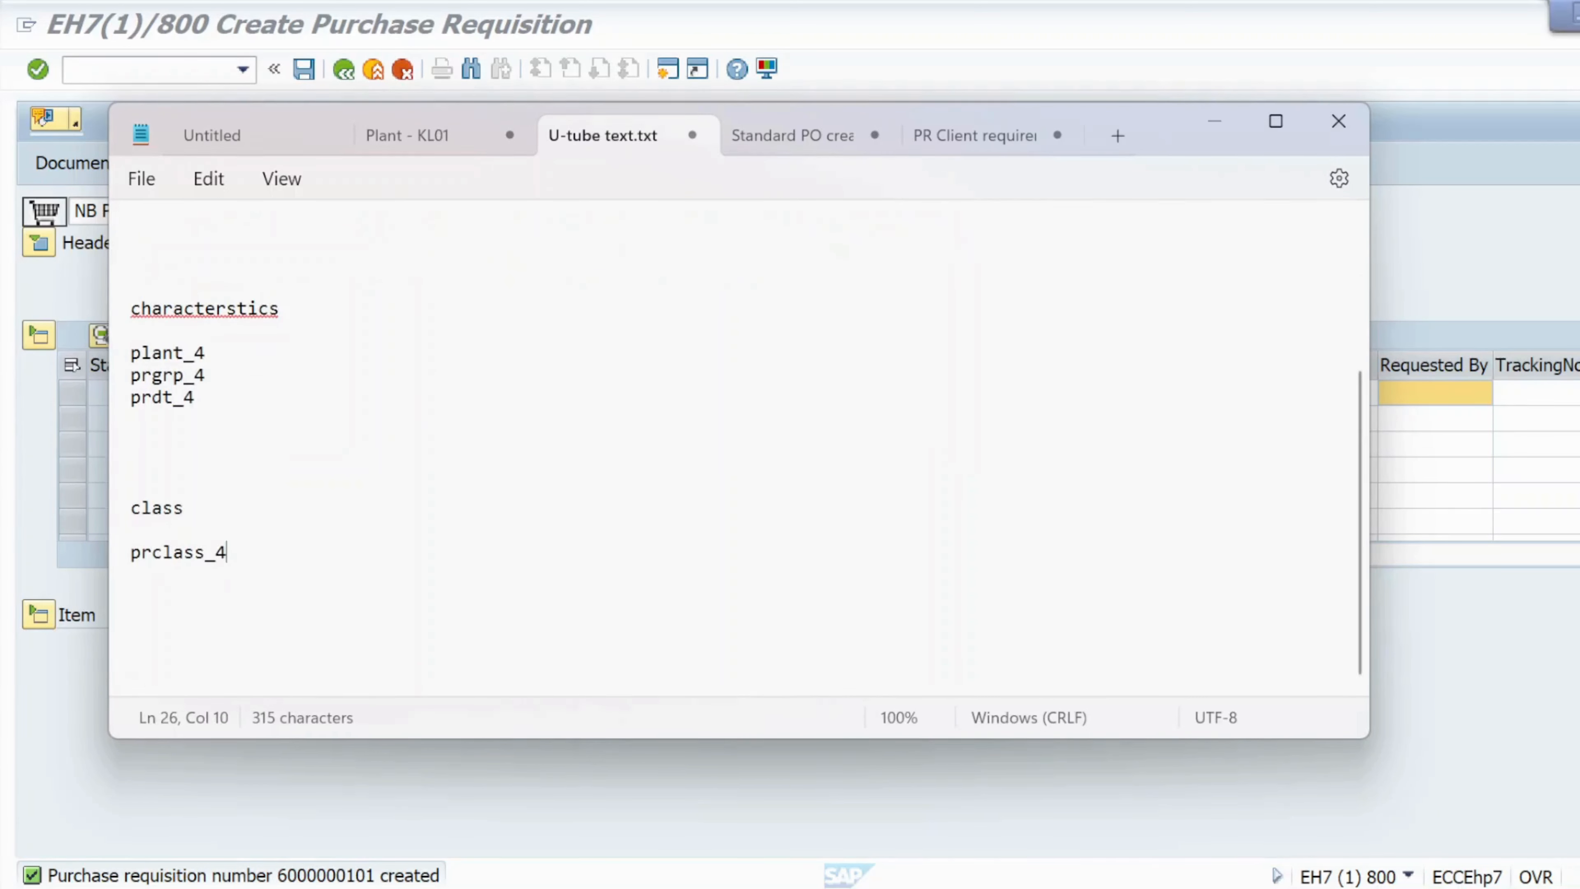
key(Return)
key(Return)
key(Return)
key(ctrl+v)
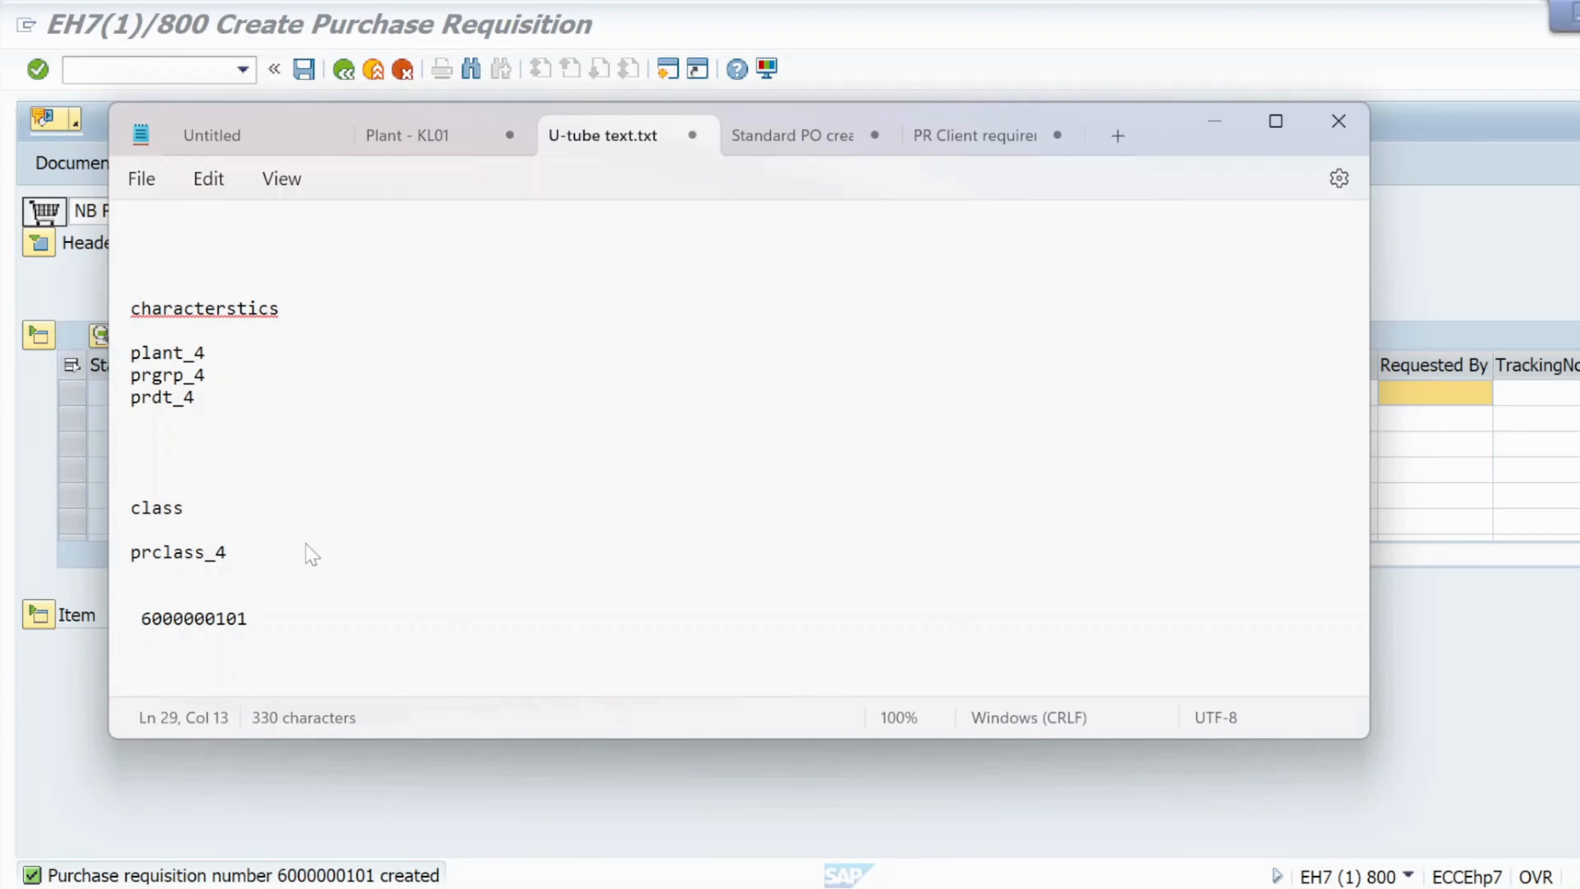
click(1214, 120)
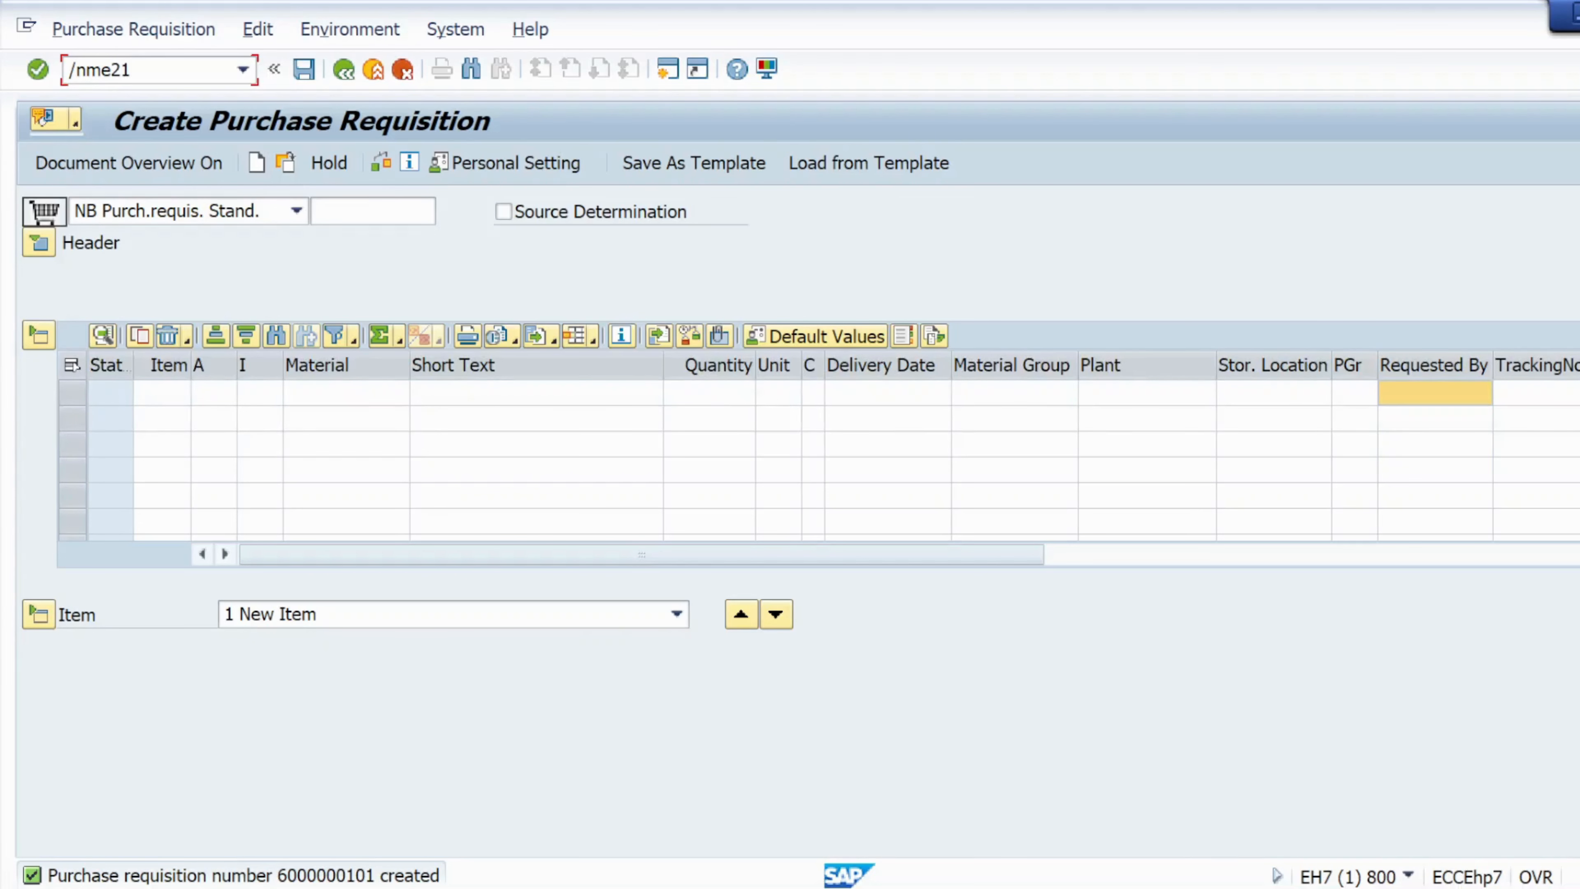
- In a new standard purchase order, enter the requisition number as the first item's purchase requisition and check the document
key(Return)
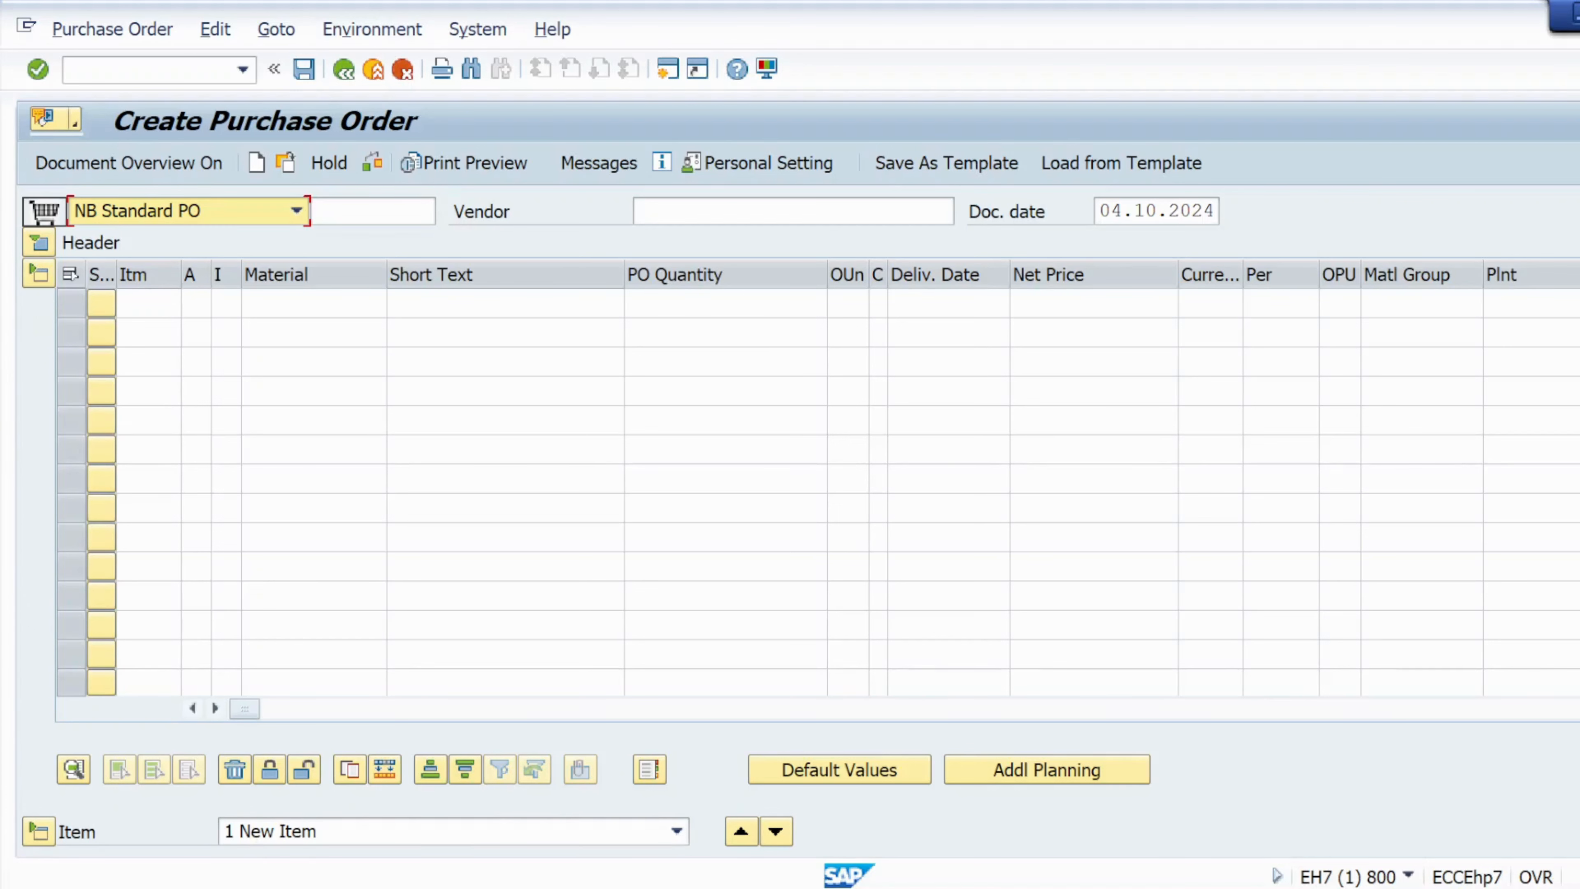
scroll(834, 491, right, 7)
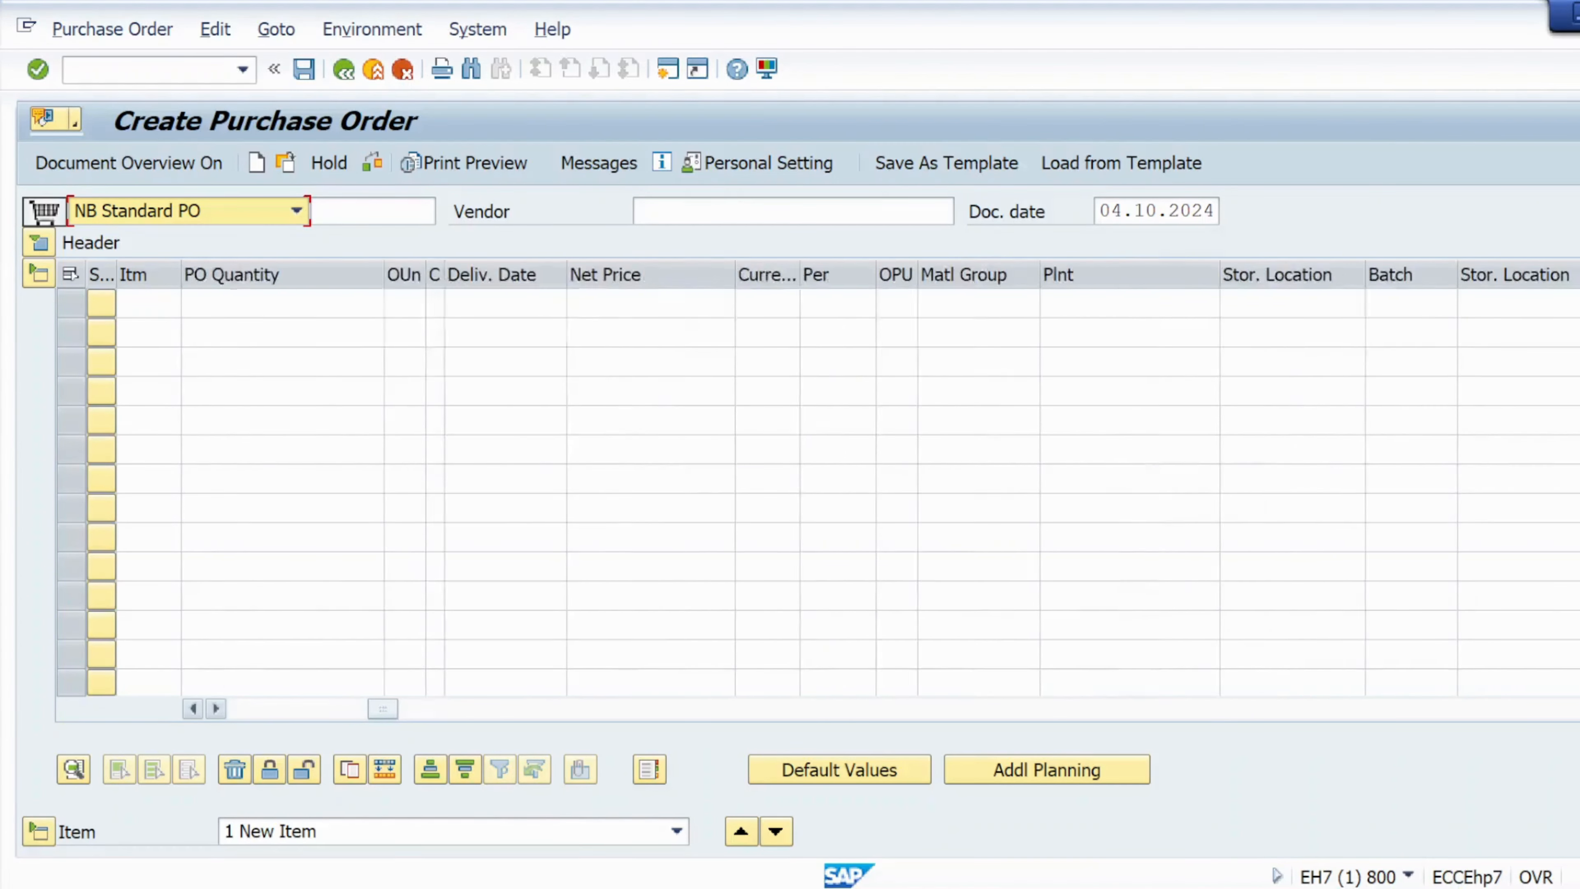
scroll(834, 491, right, 9)
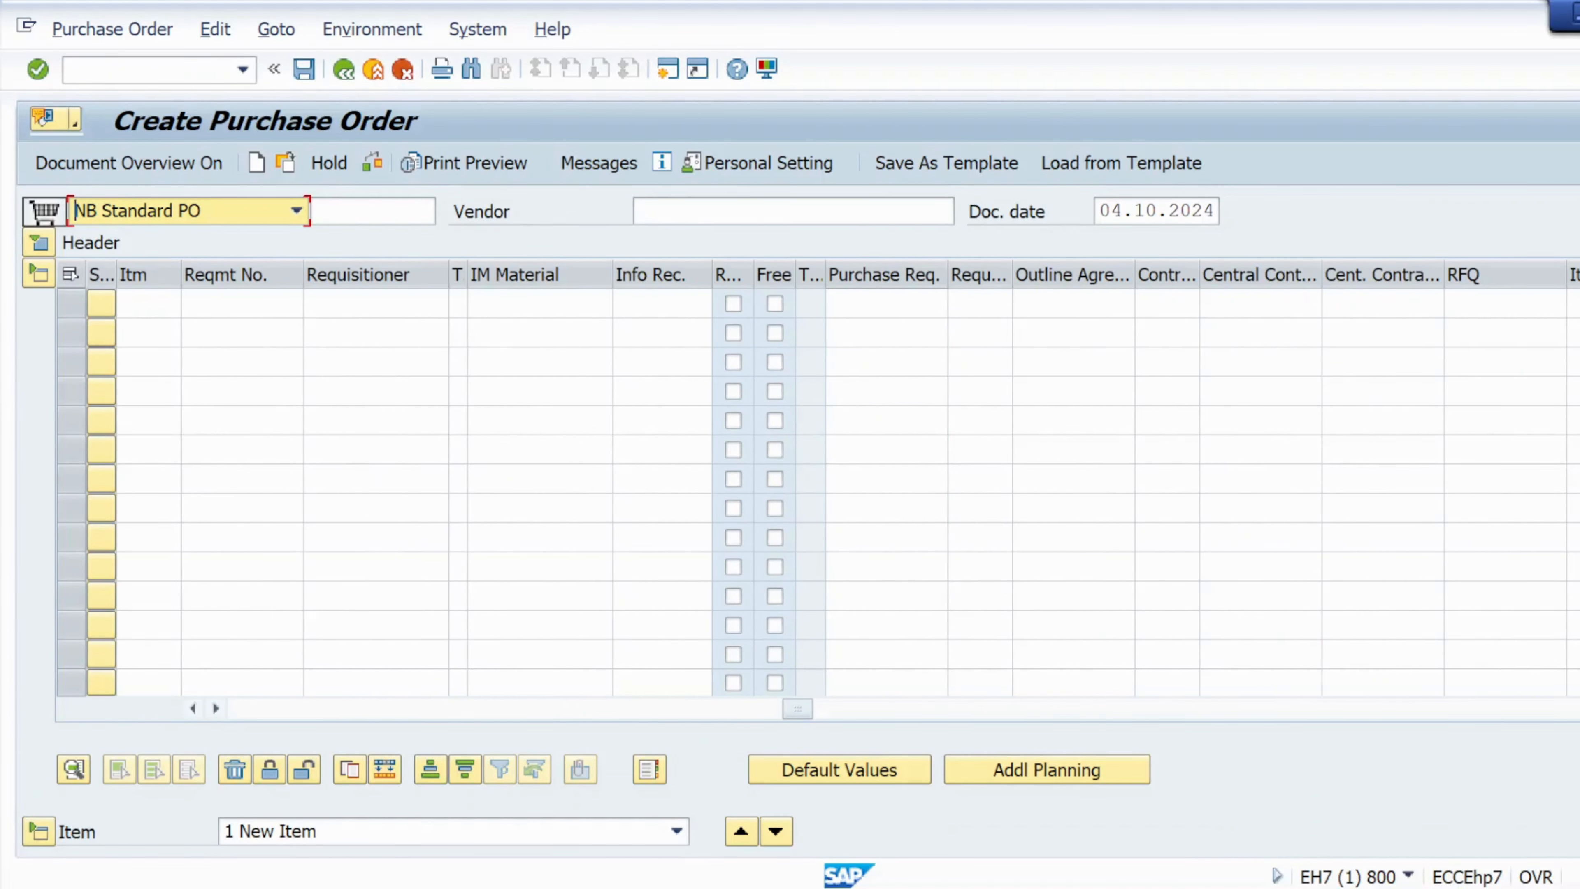
click(896, 303)
text(600000010)
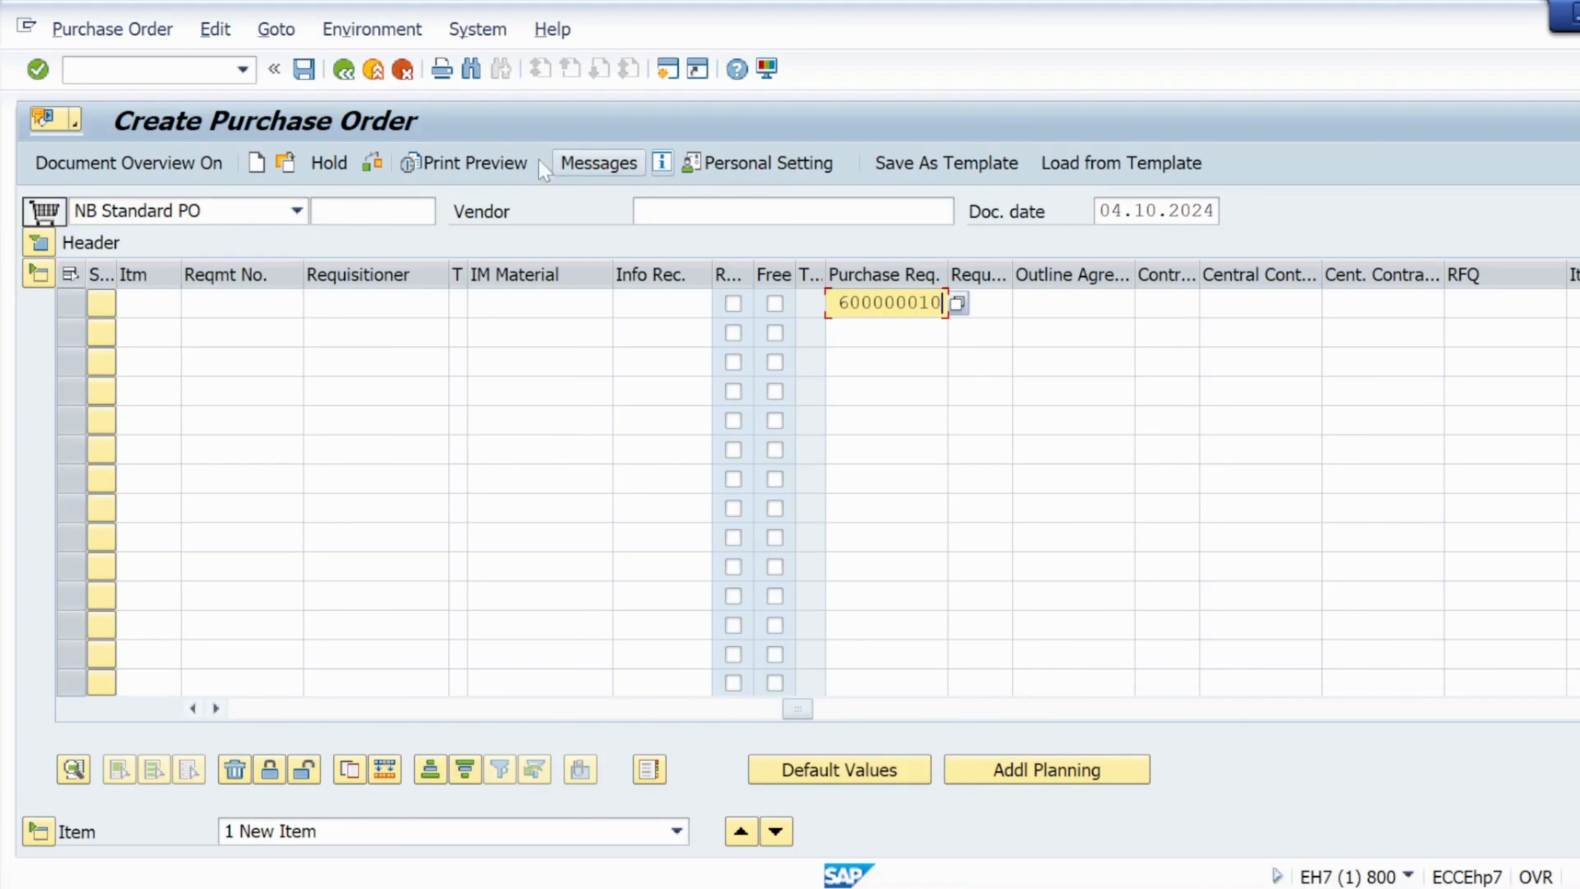
click(372, 164)
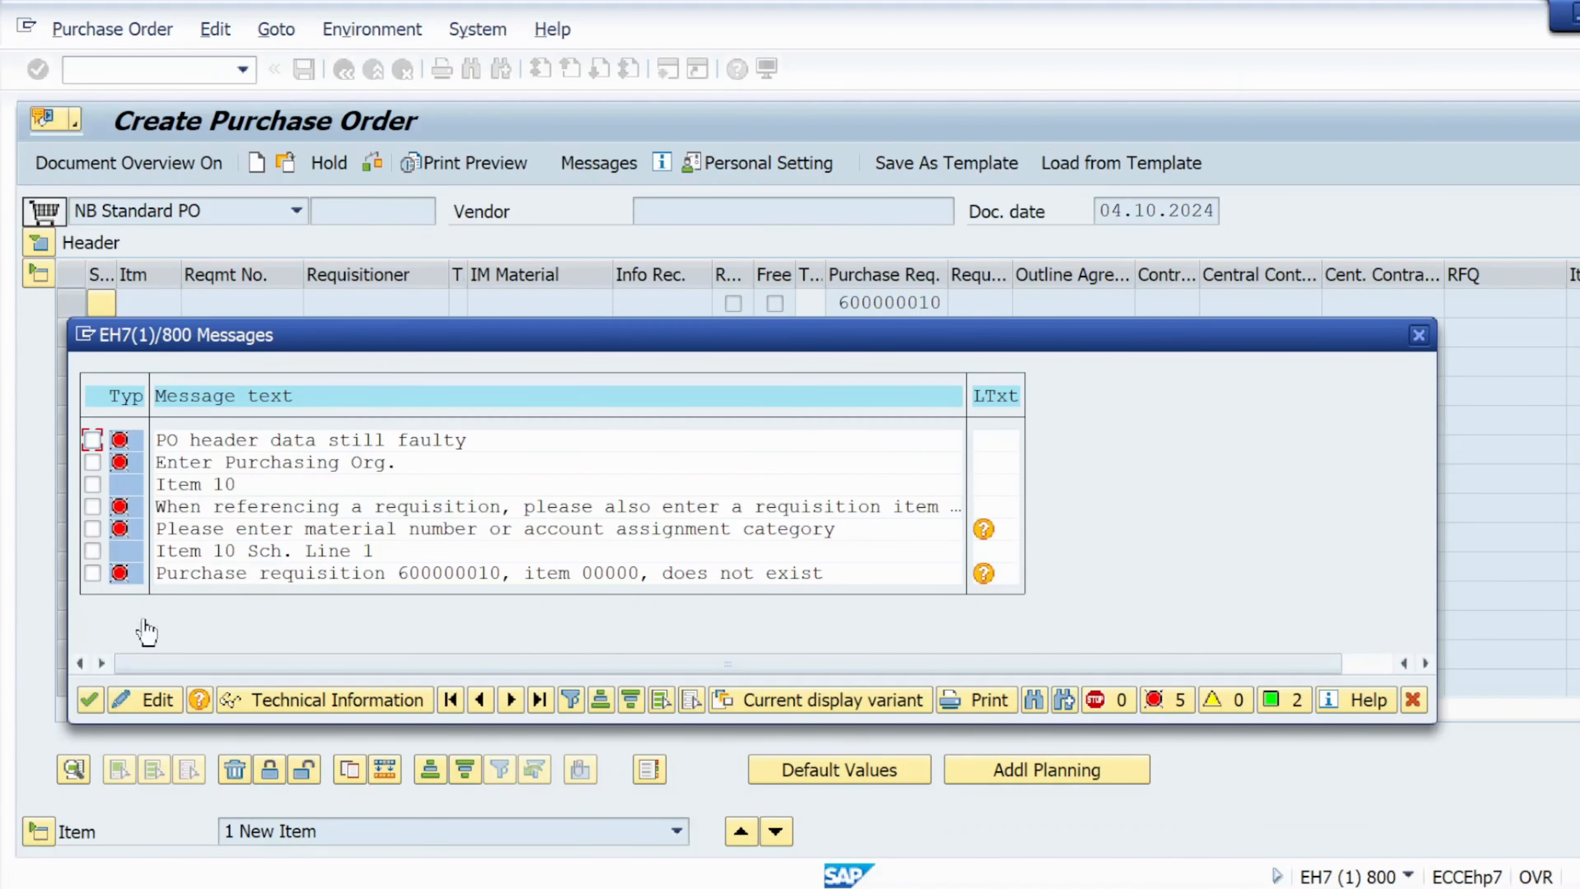
key(Return)
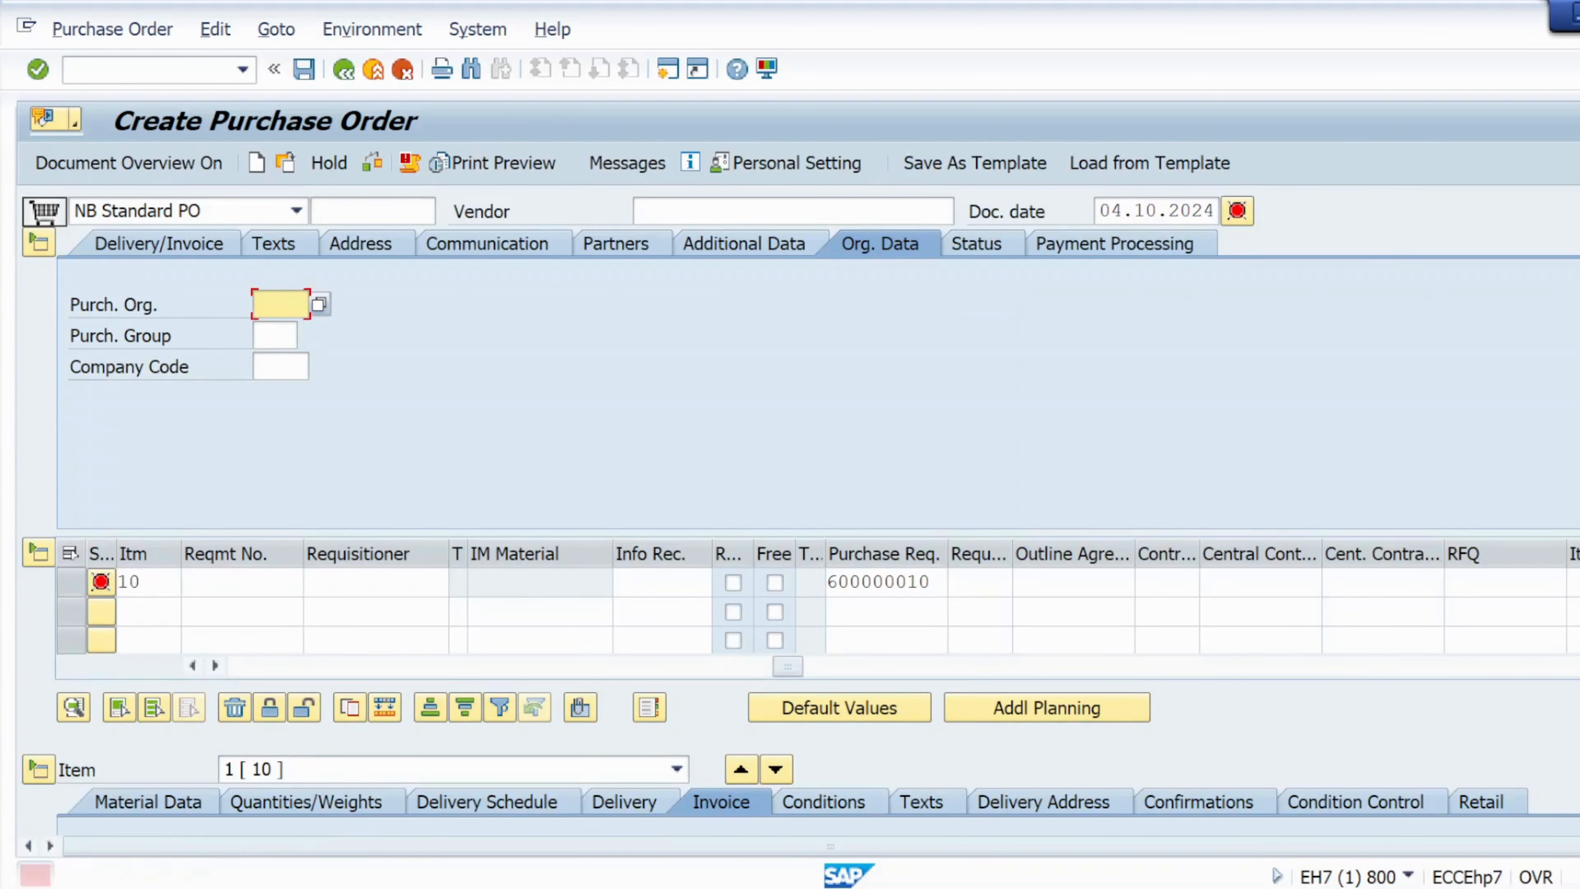
- Set the vendor to ven1, purchasing organization krp1, purchasing group 001 and company code krip, and check the order
click(674, 212)
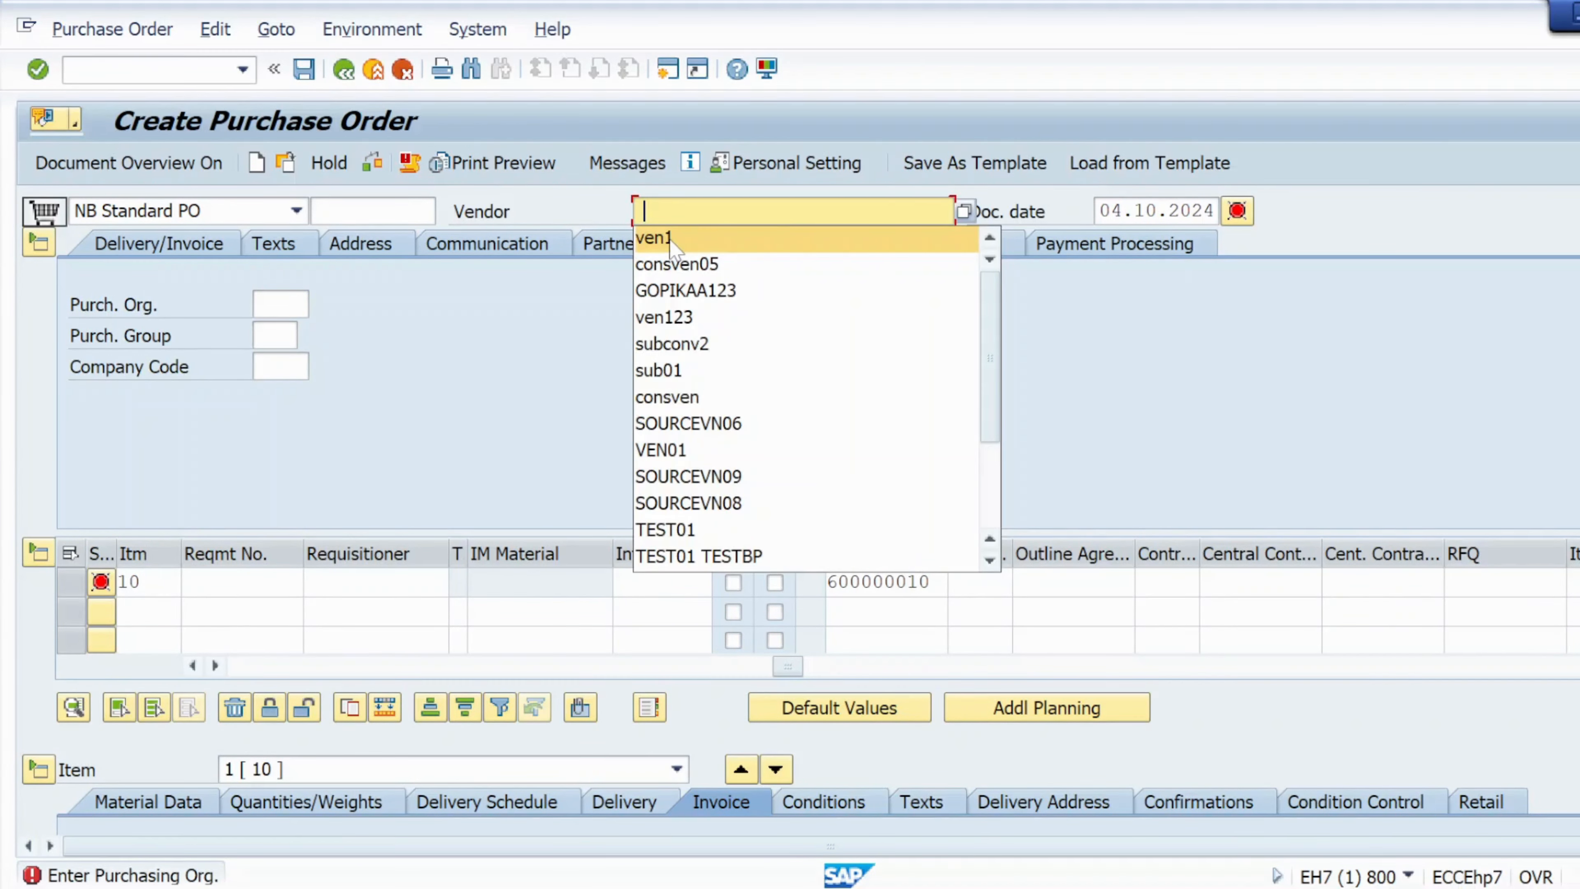
click(670, 241)
click(280, 305)
click(281, 330)
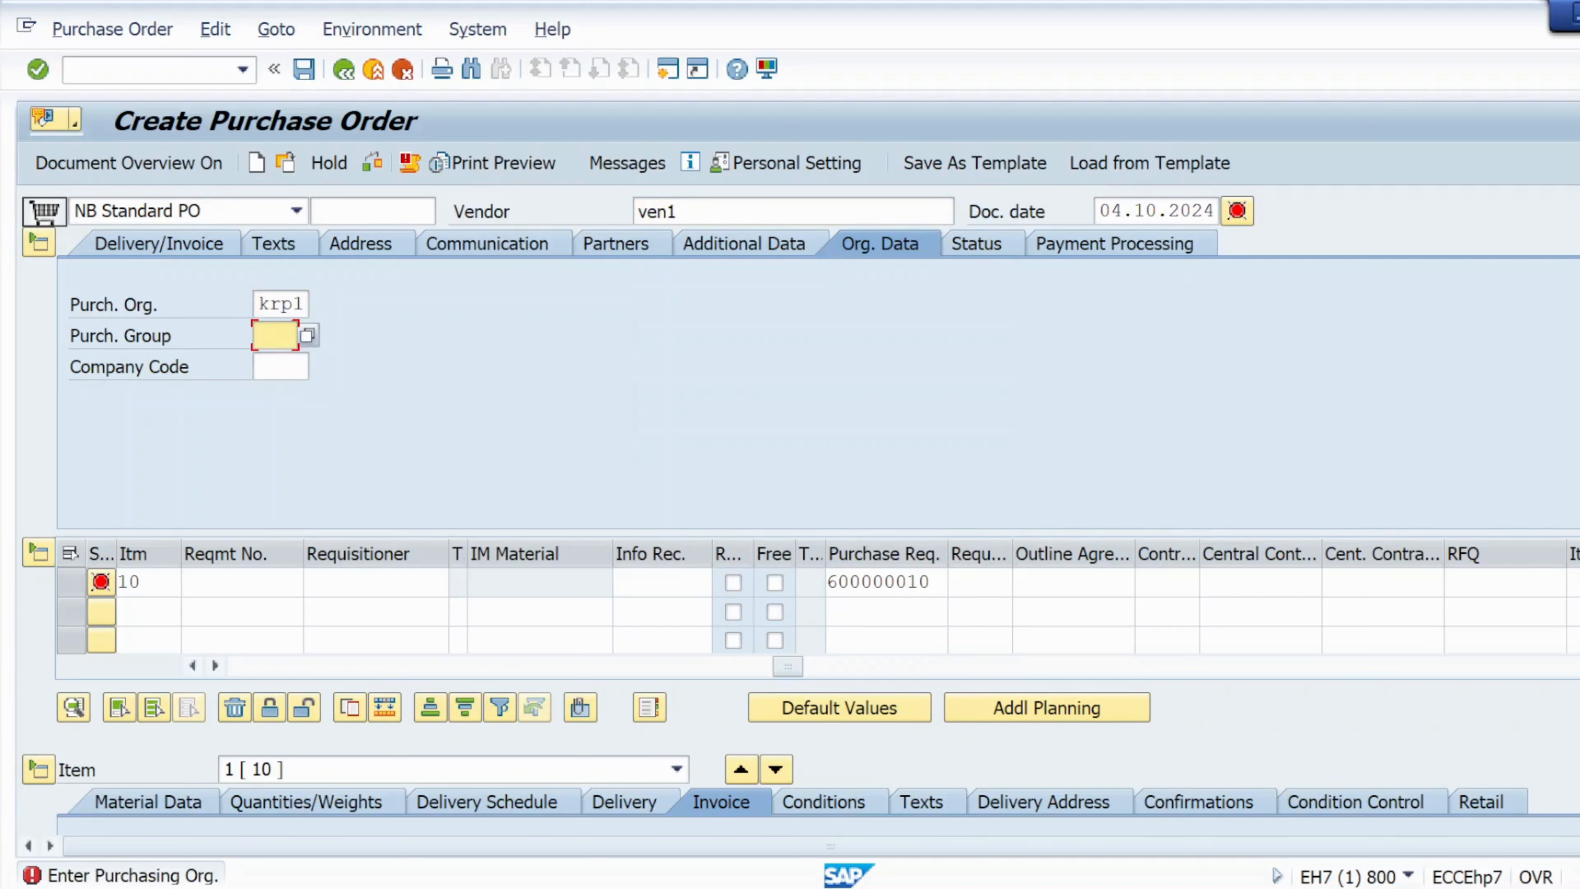
click(276, 362)
click(277, 388)
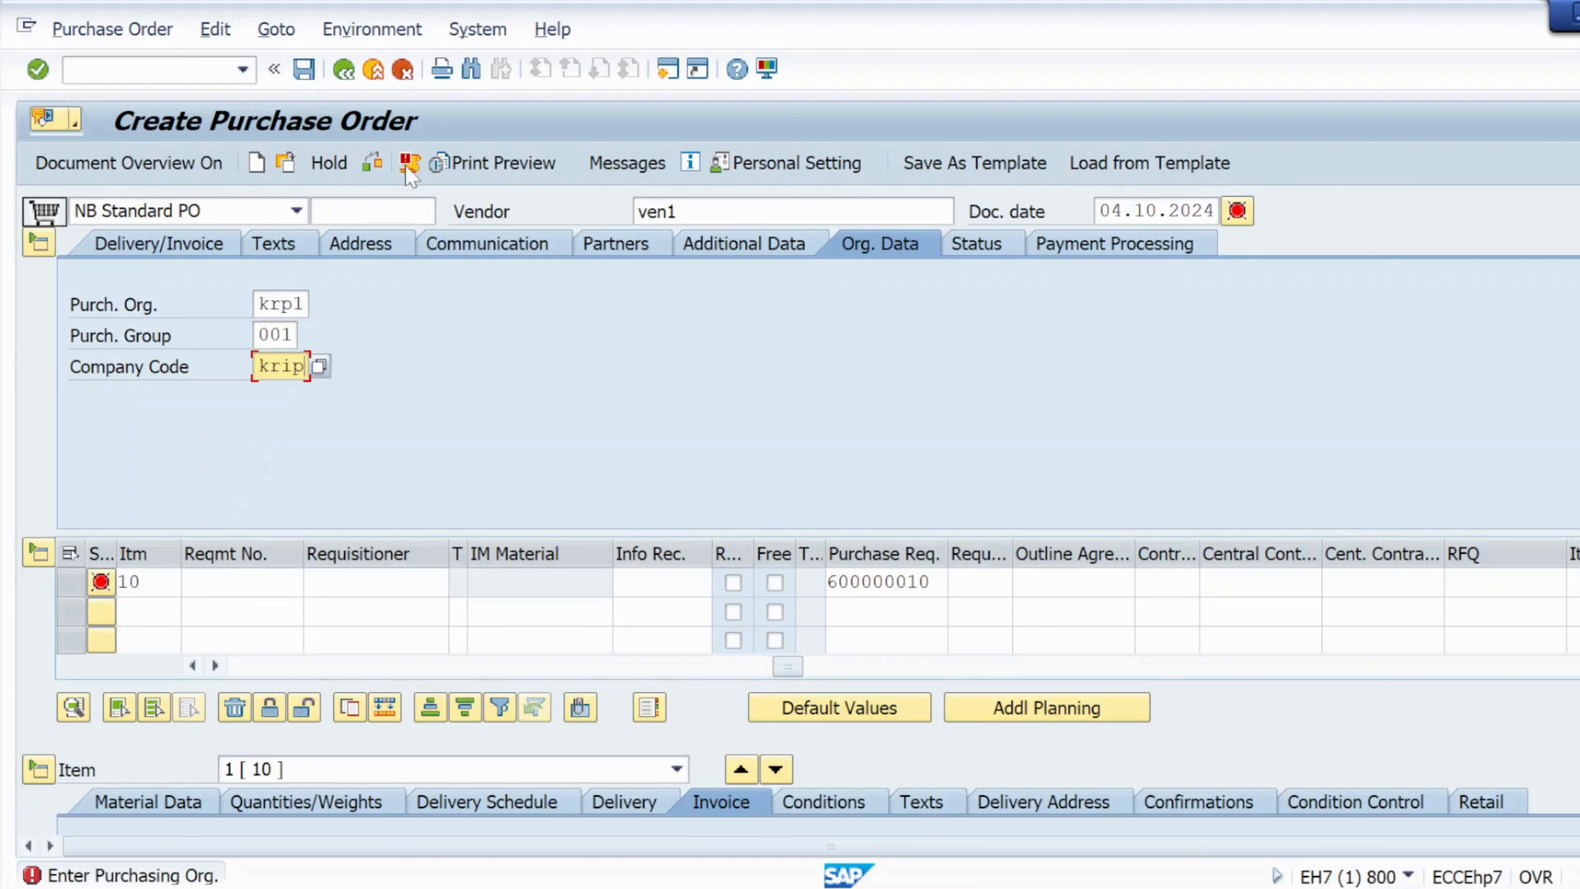
click(372, 163)
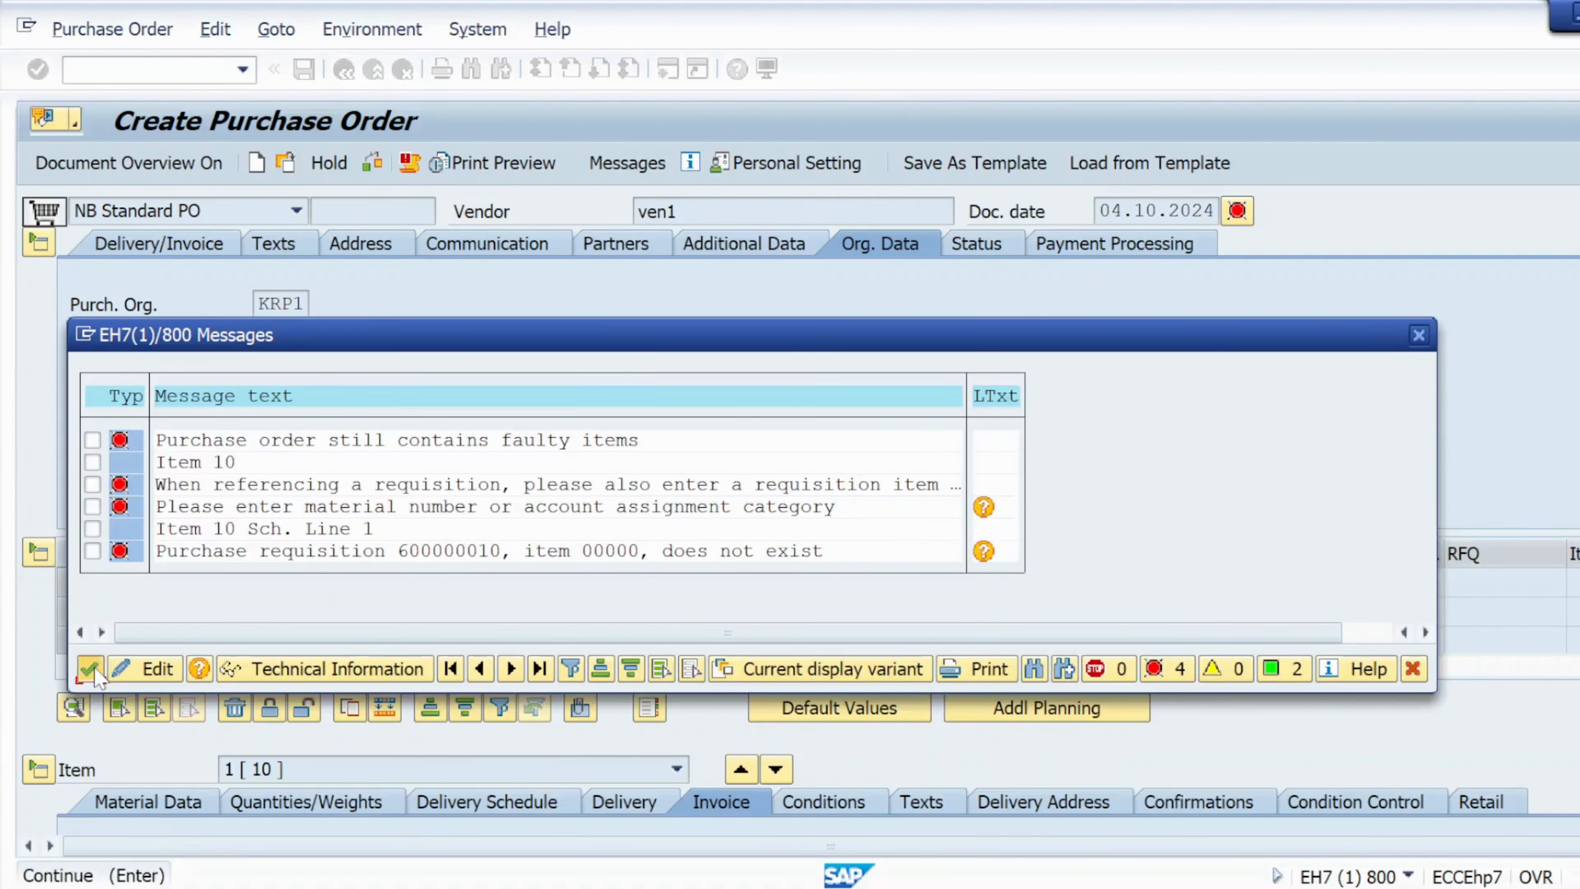
click(89, 668)
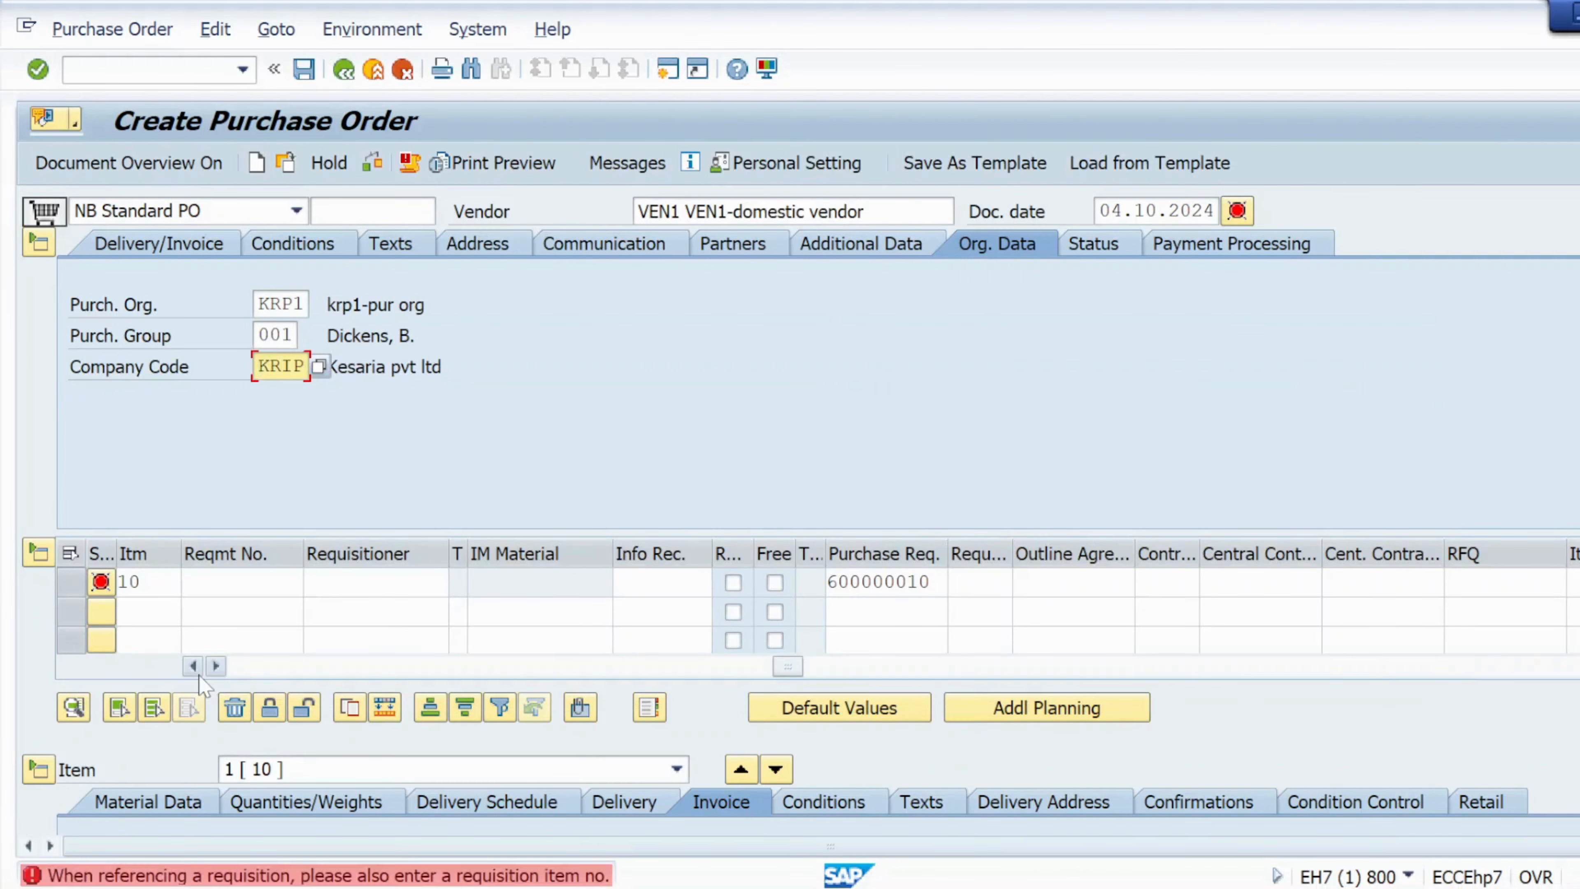
- Set the plant of item 10 to kl01
click(193, 665)
click(193, 665)
click(193, 665)
click(193, 665)
click(193, 665)
click(193, 666)
click(193, 665)
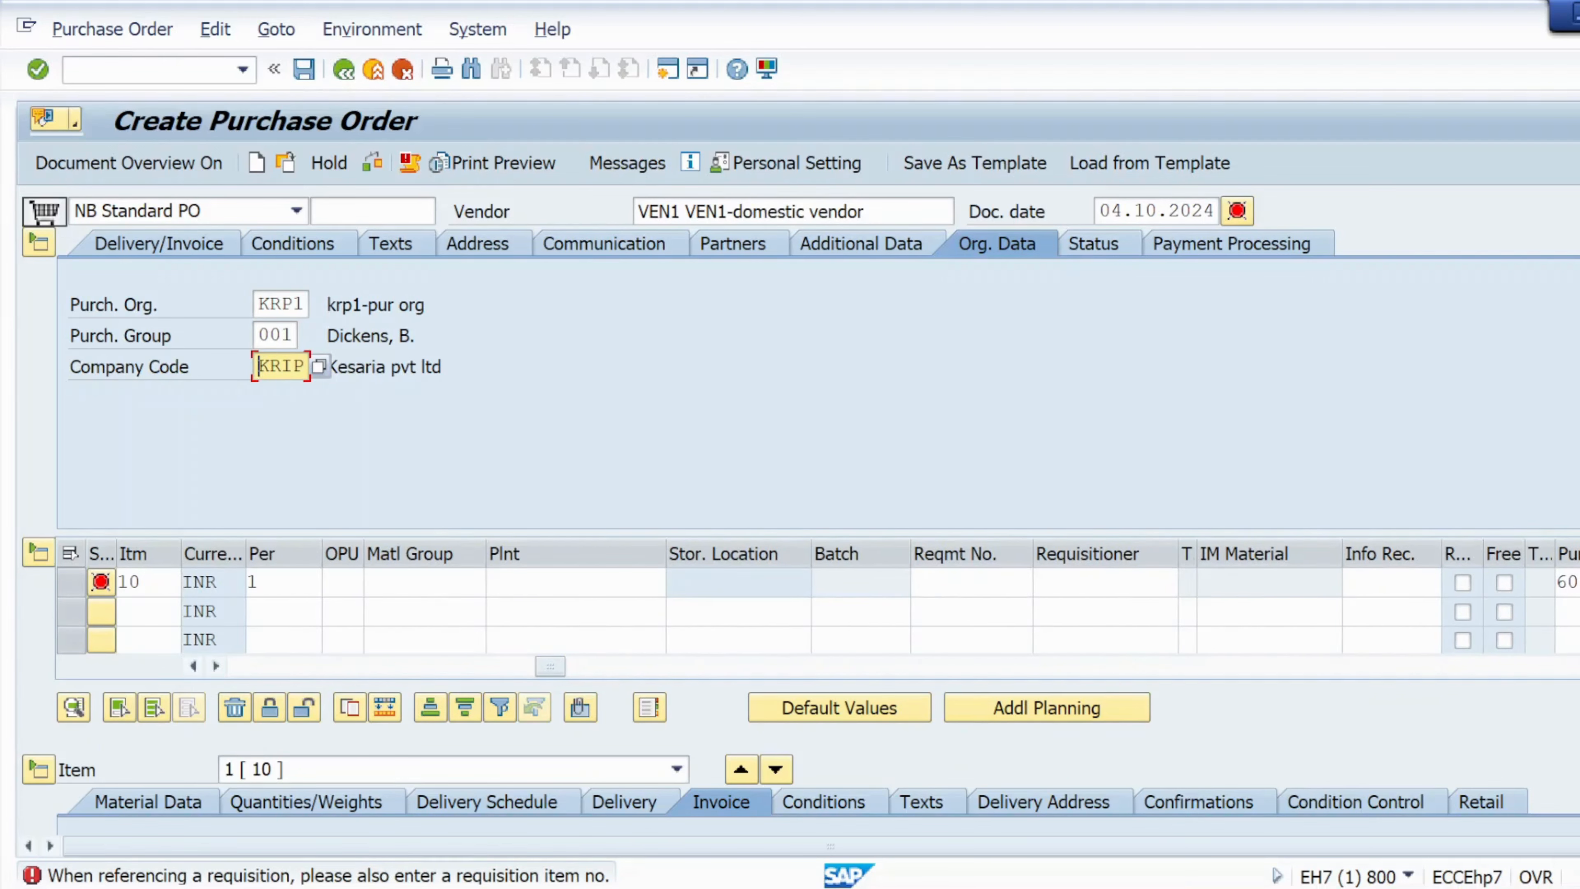
click(520, 581)
text(kl01)
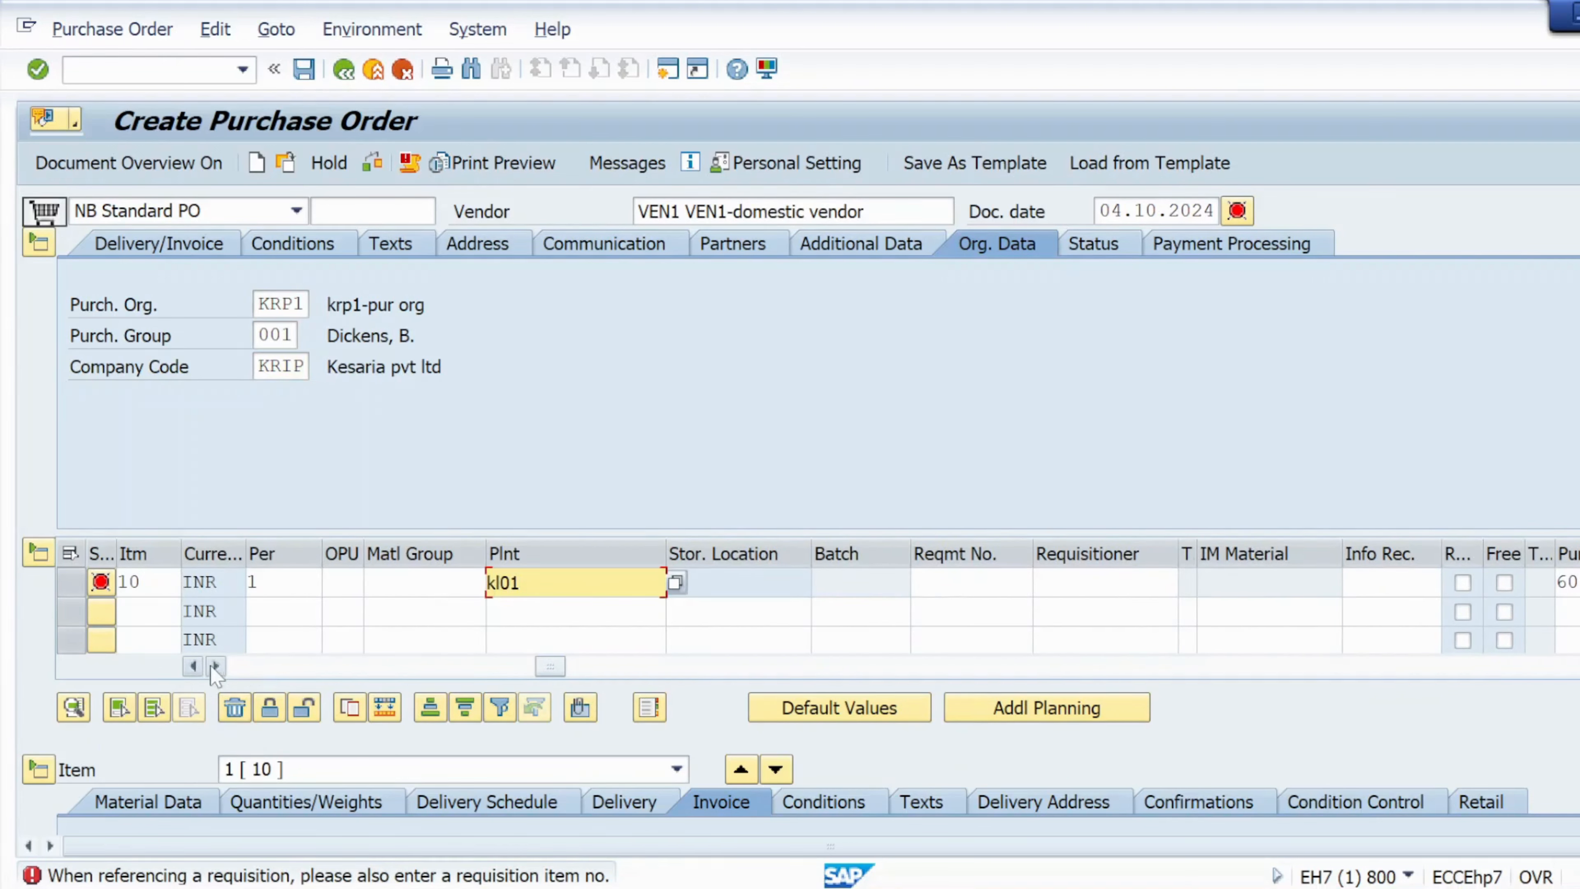
- Set the net price of item 10 to 100
click(198, 666)
click(198, 665)
click(198, 666)
click(194, 666)
click(435, 582)
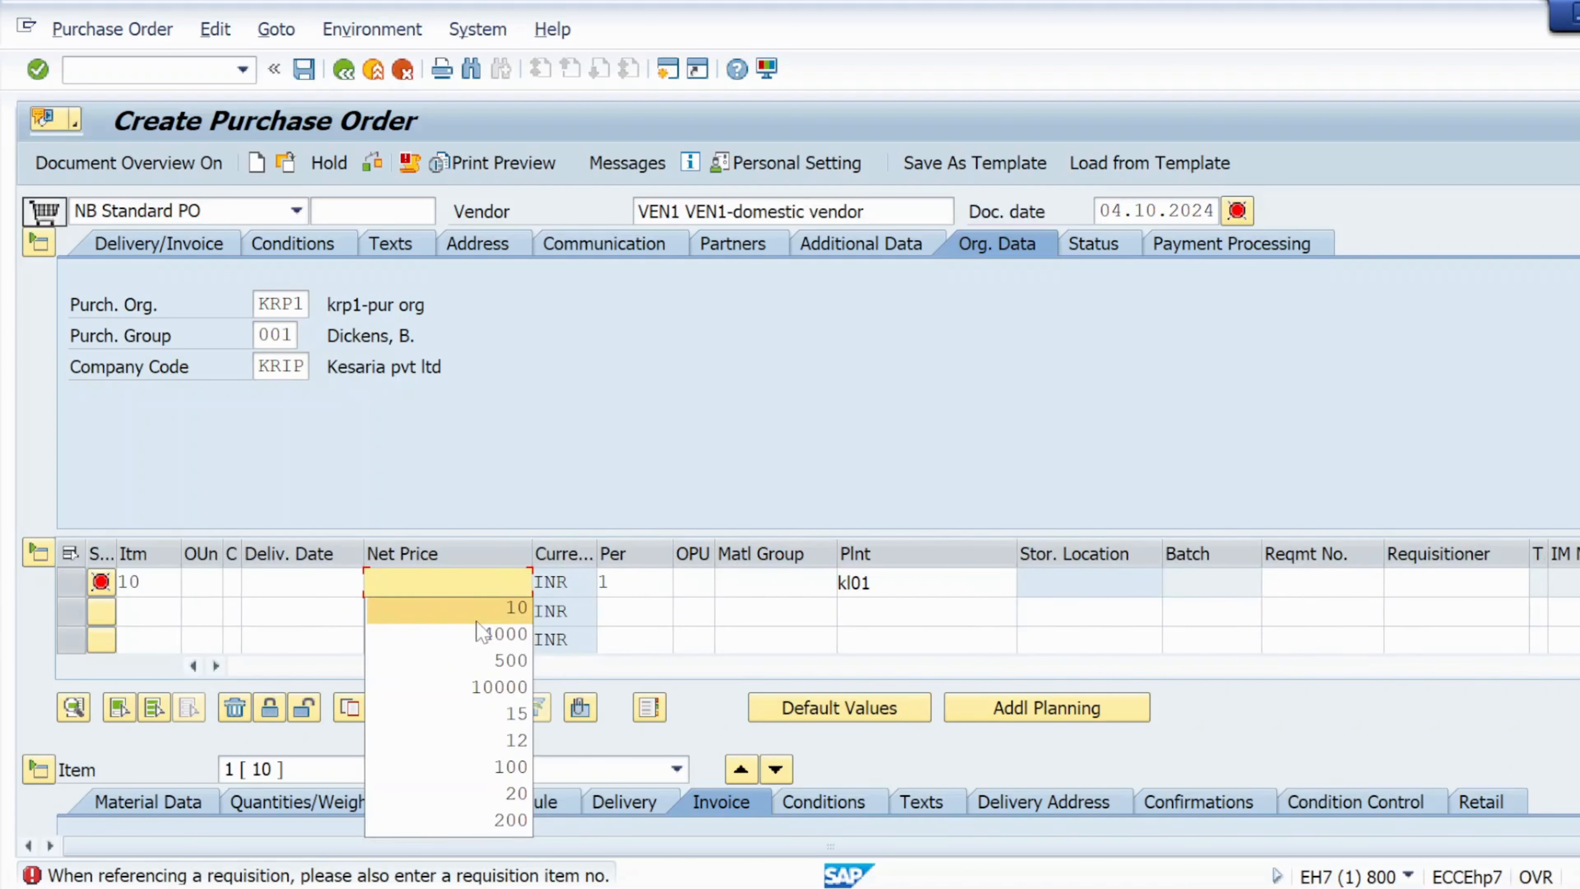
click(506, 766)
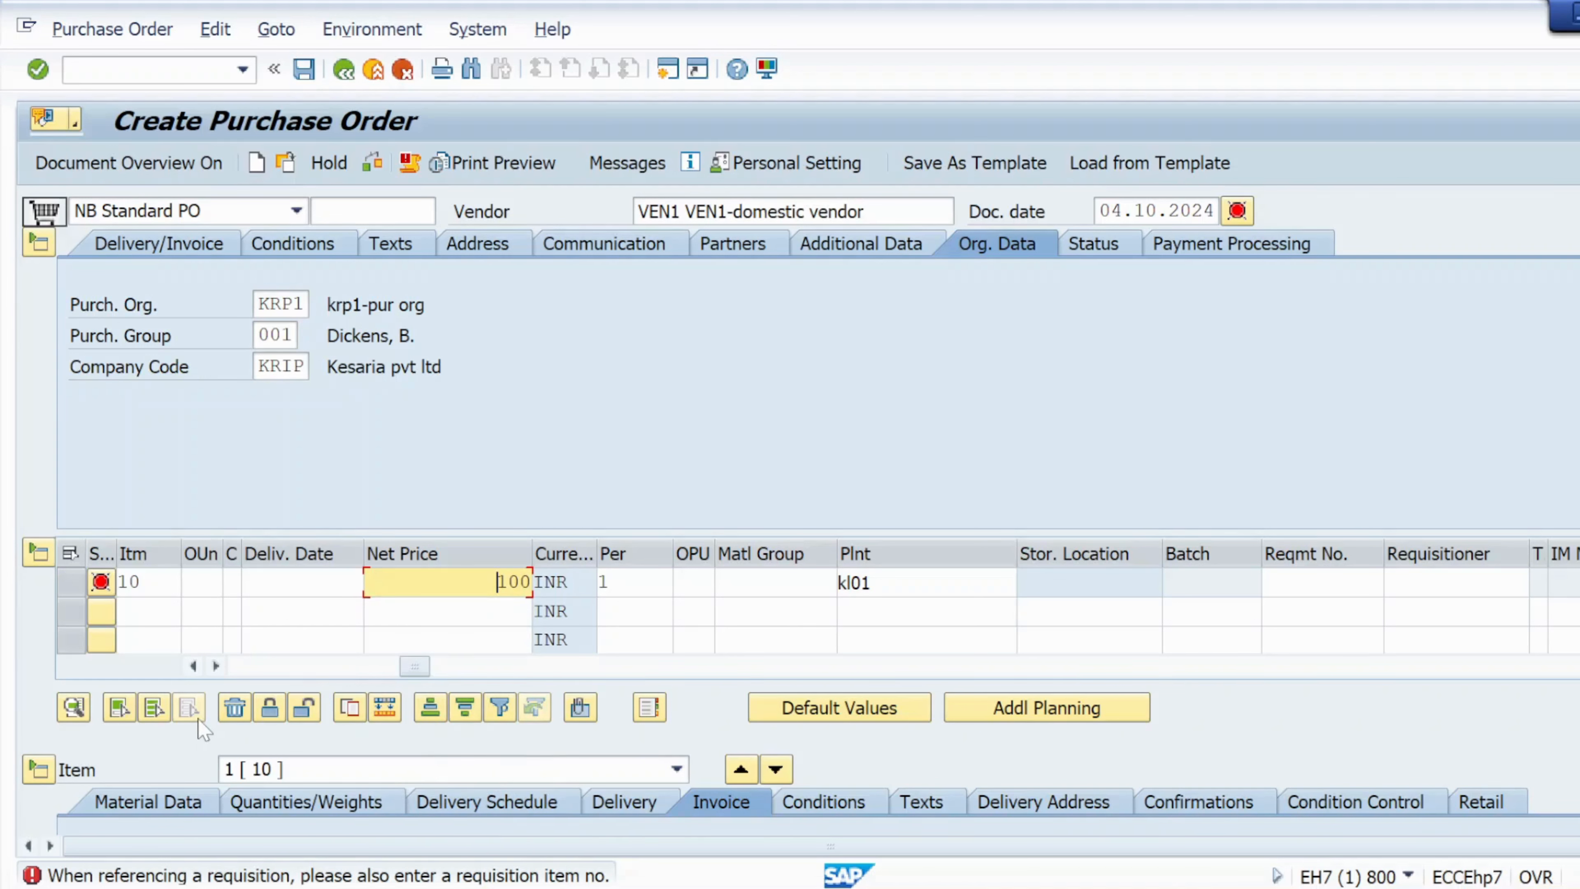
- Set the PO quantity of item 10 to 100
click(193, 666)
click(193, 666)
click(193, 665)
click(193, 665)
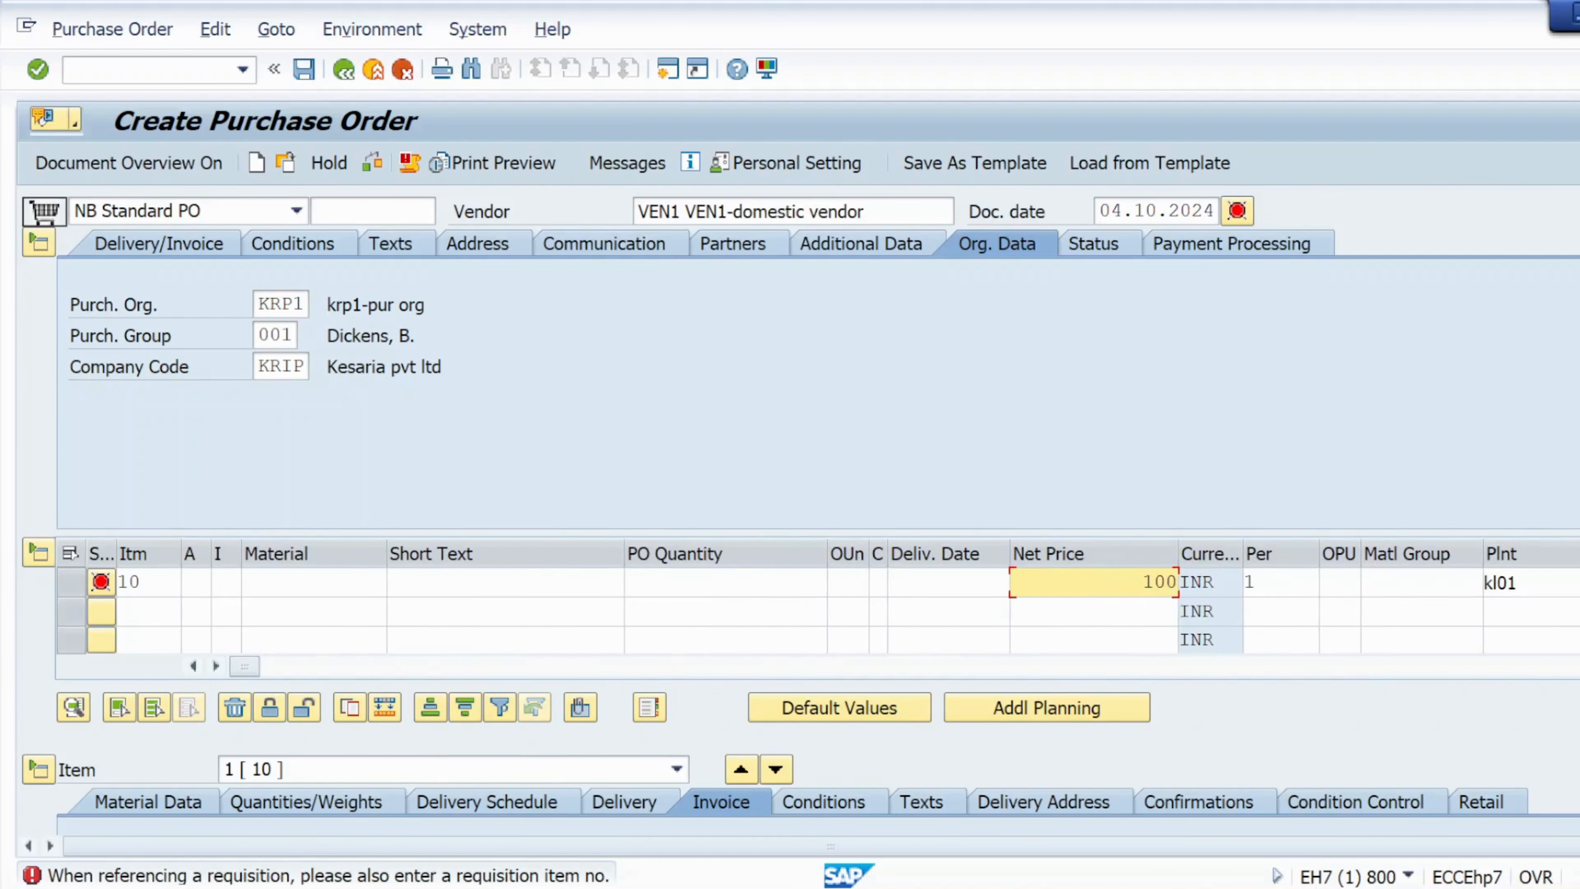
click(724, 582)
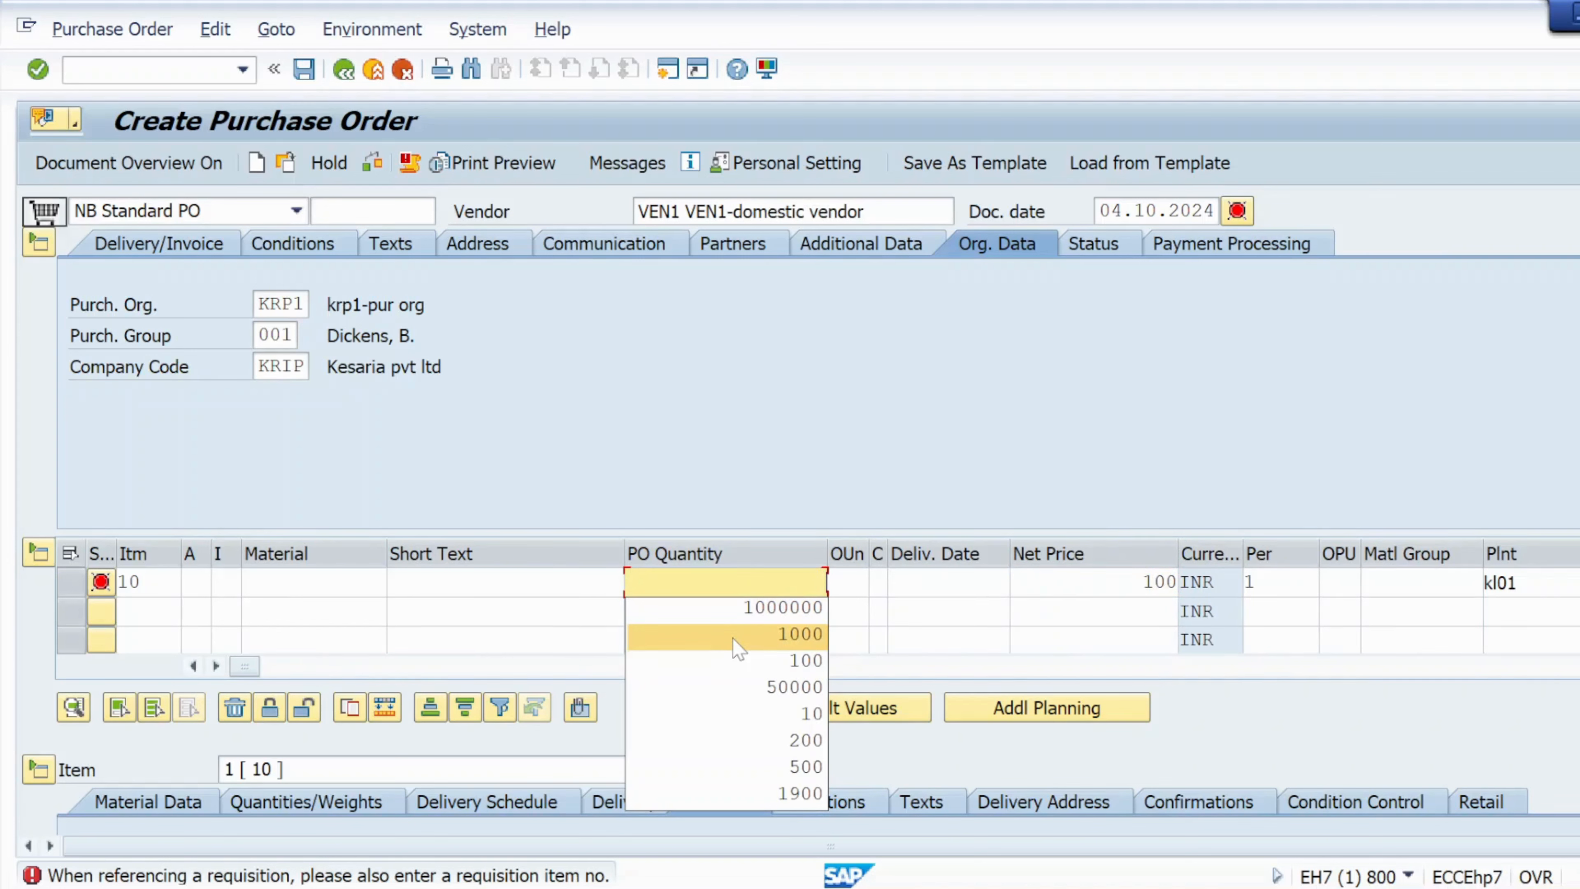
click(754, 661)
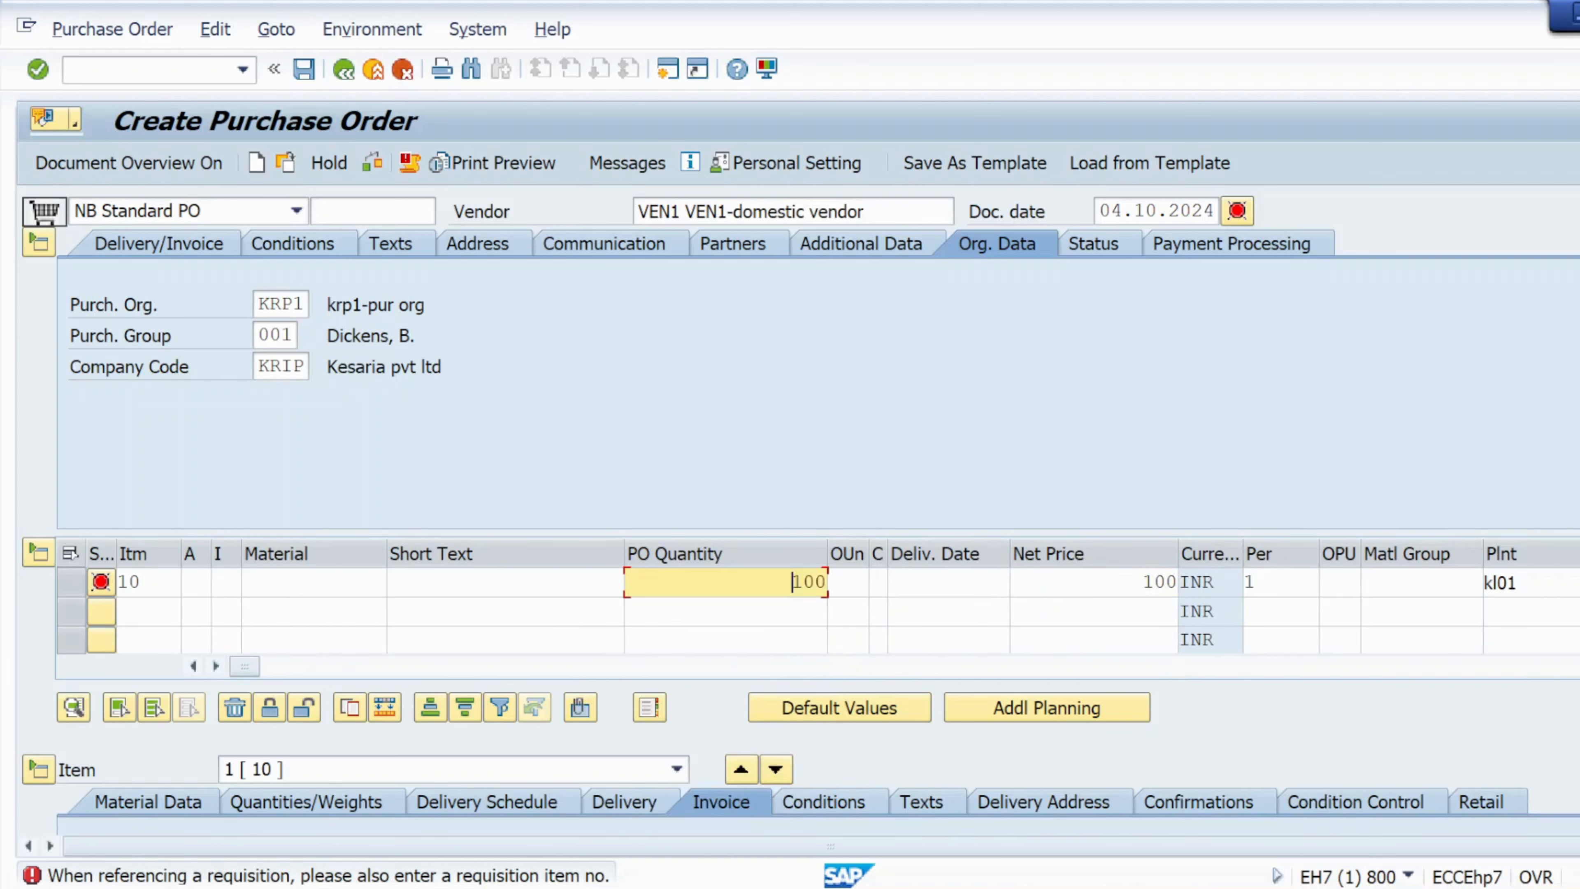
click(314, 582)
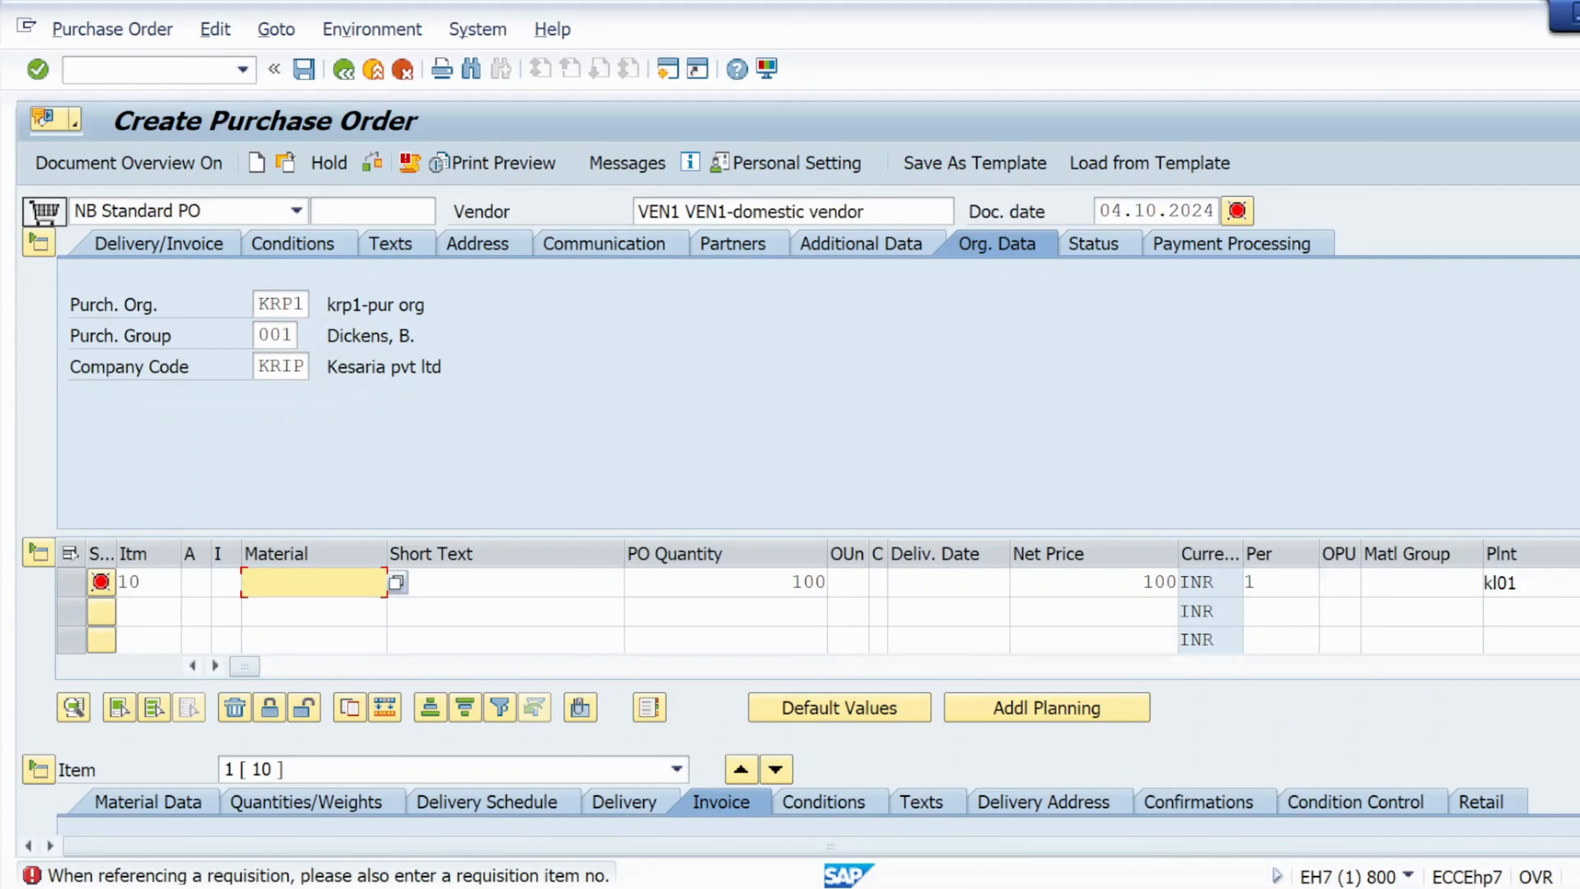
- Check the purchase order for errors after reviewing the entries of item 10
click(215, 666)
click(215, 666)
click(216, 666)
click(215, 665)
click(216, 666)
click(215, 666)
click(215, 666)
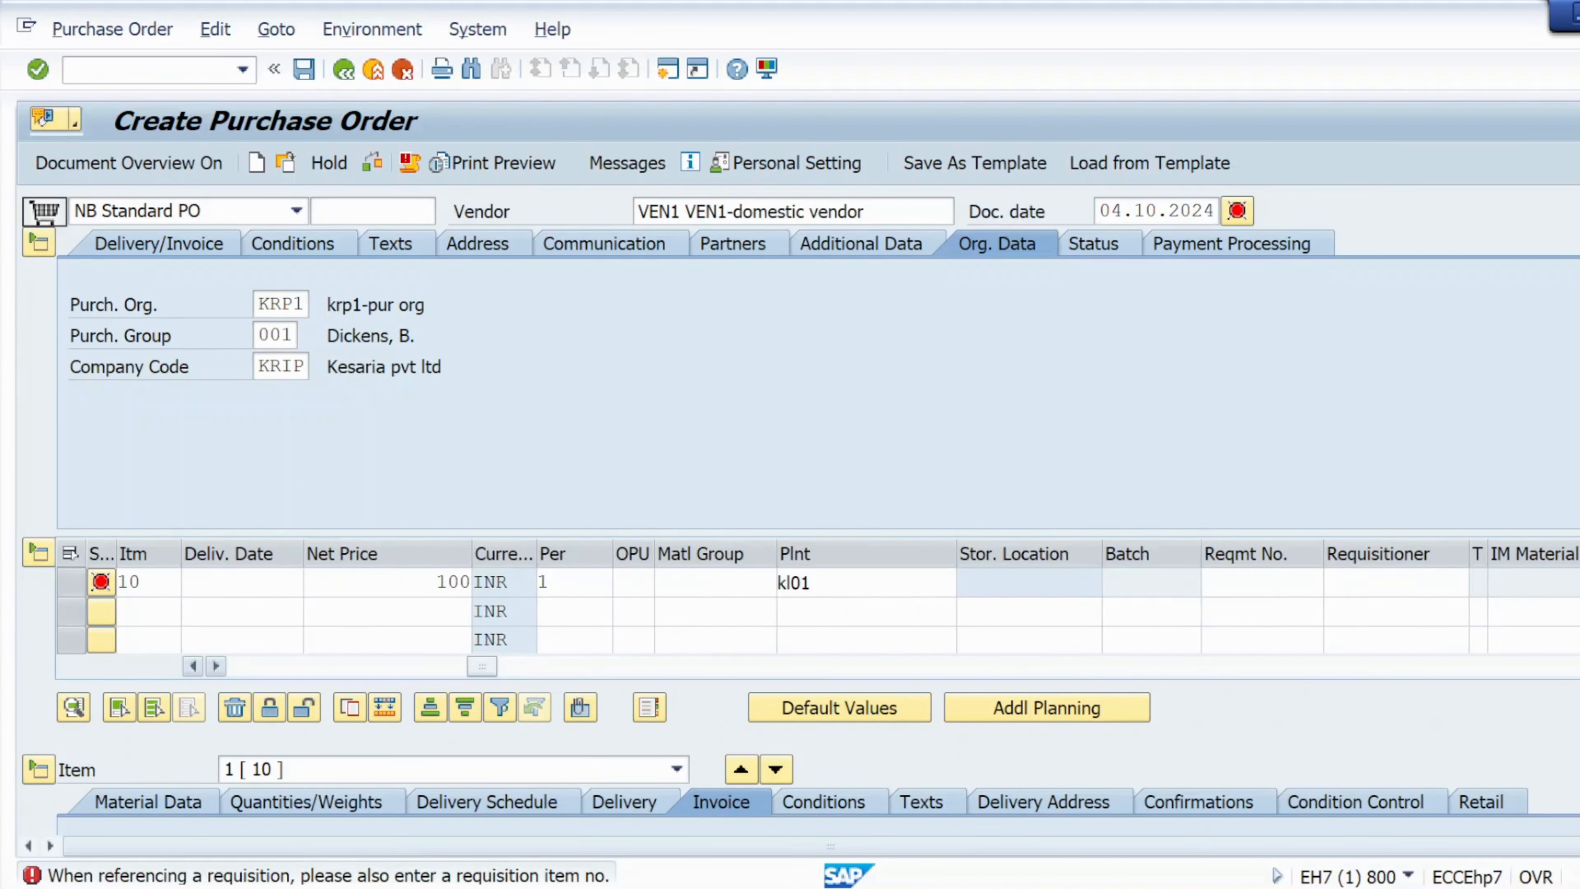
click(215, 666)
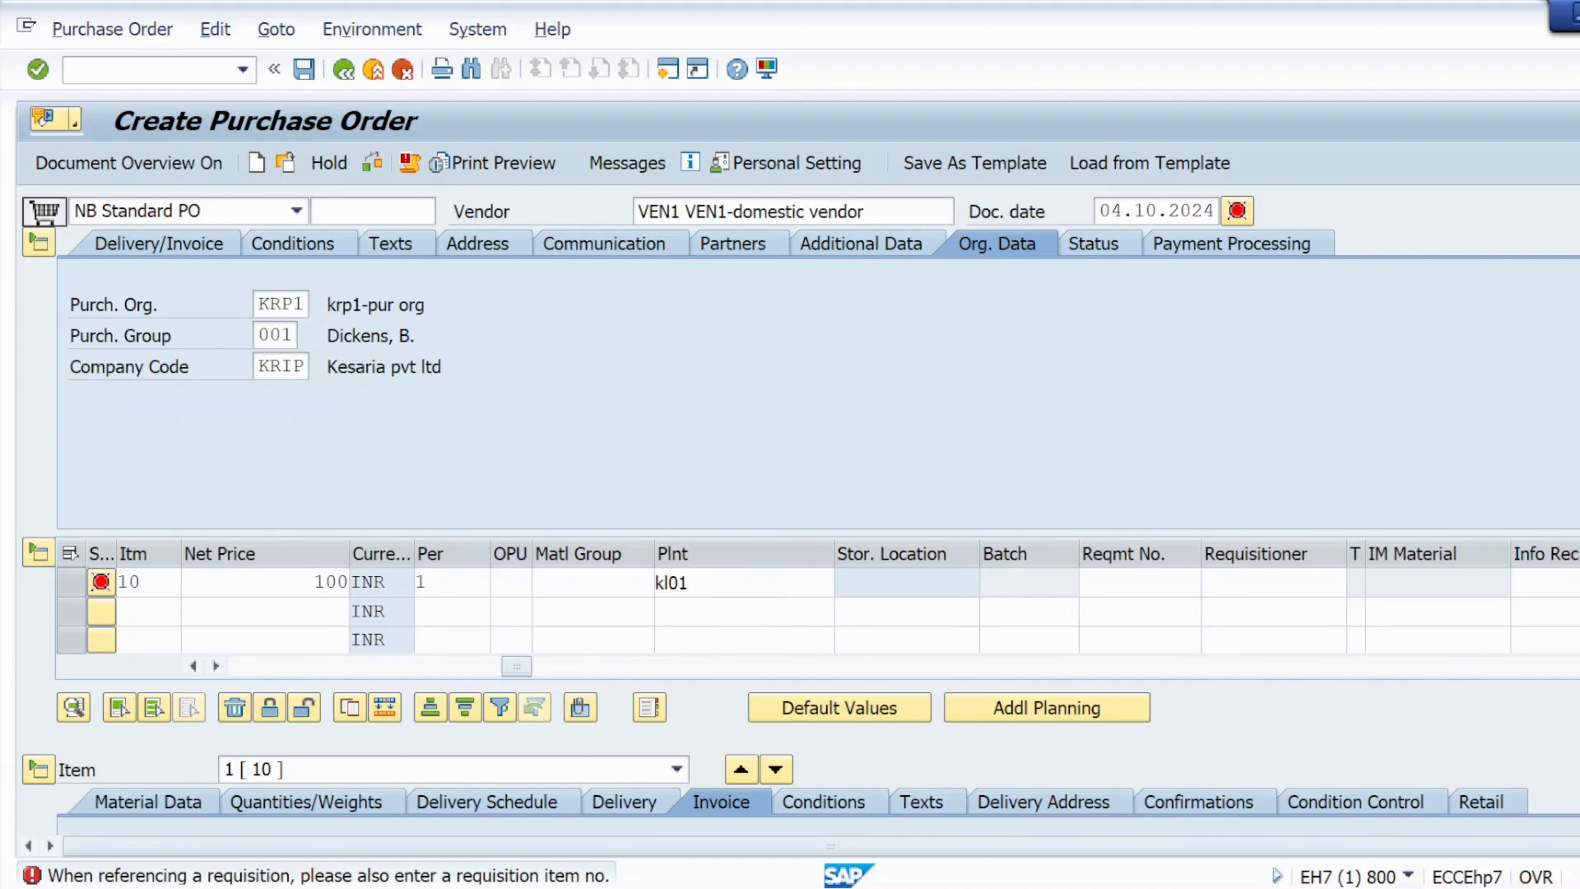
click(216, 665)
click(215, 666)
click(215, 666)
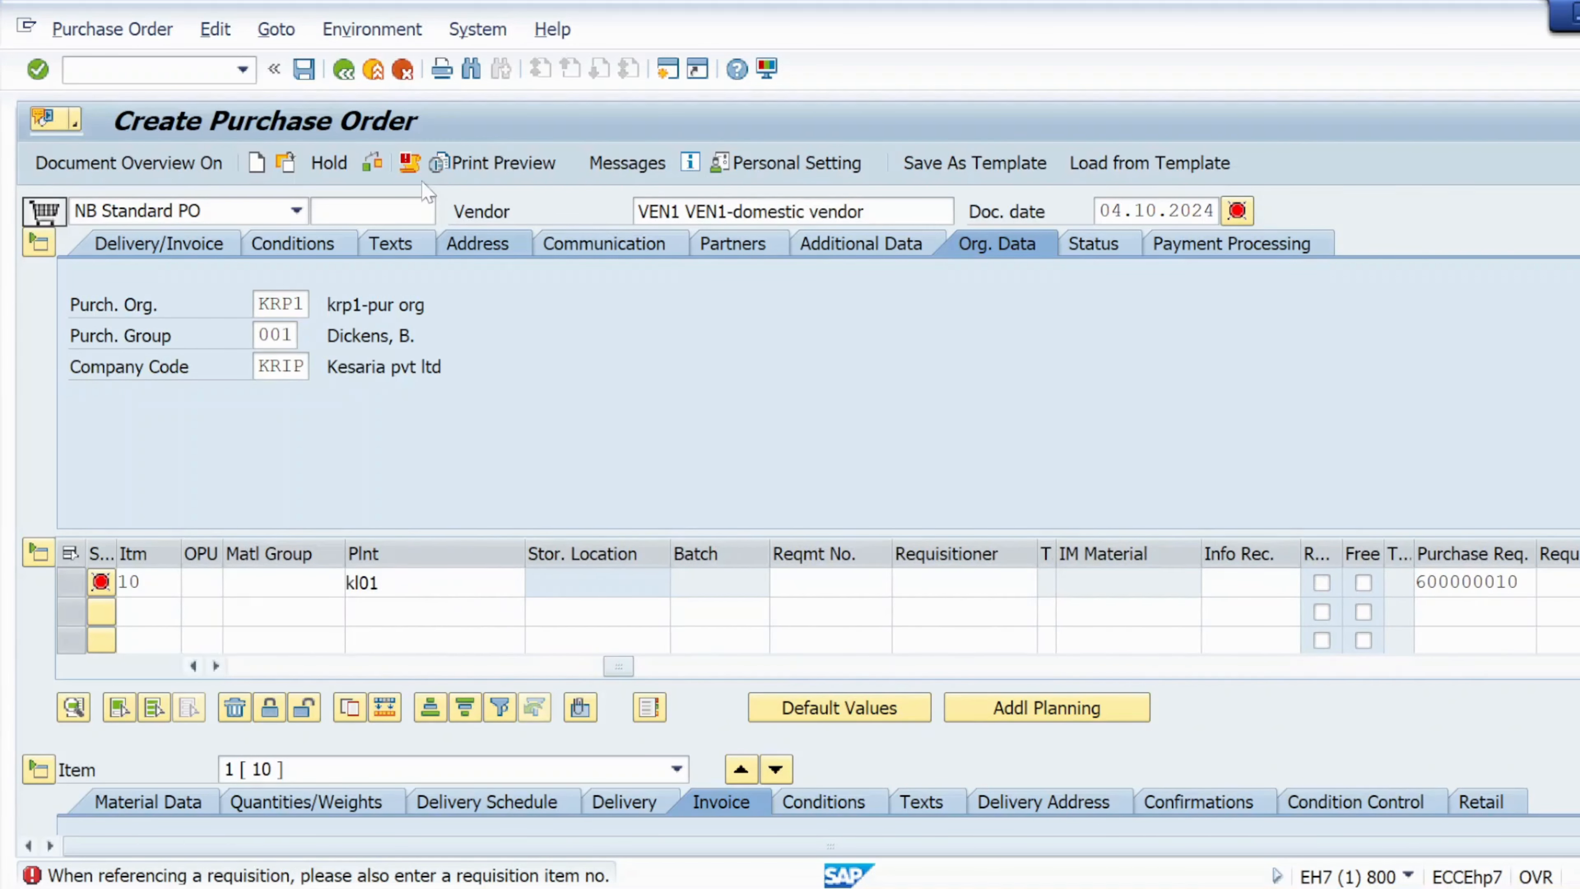
click(372, 163)
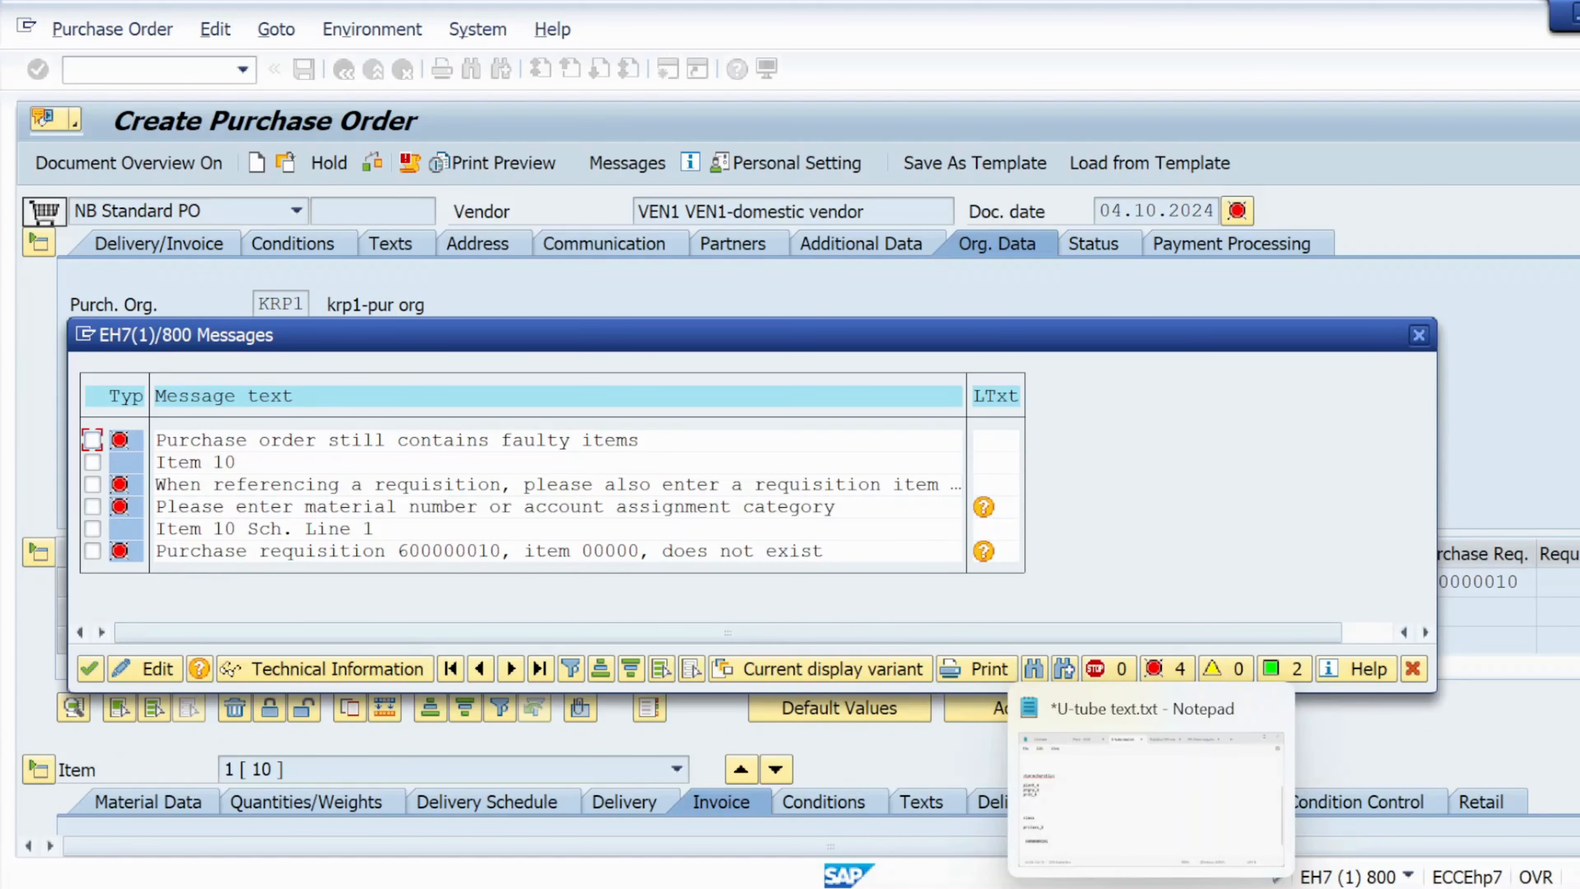
- Switch to Notepad, copy the full requisition number from the U-tube text notes and return to the SAP purchase order
click(1150, 809)
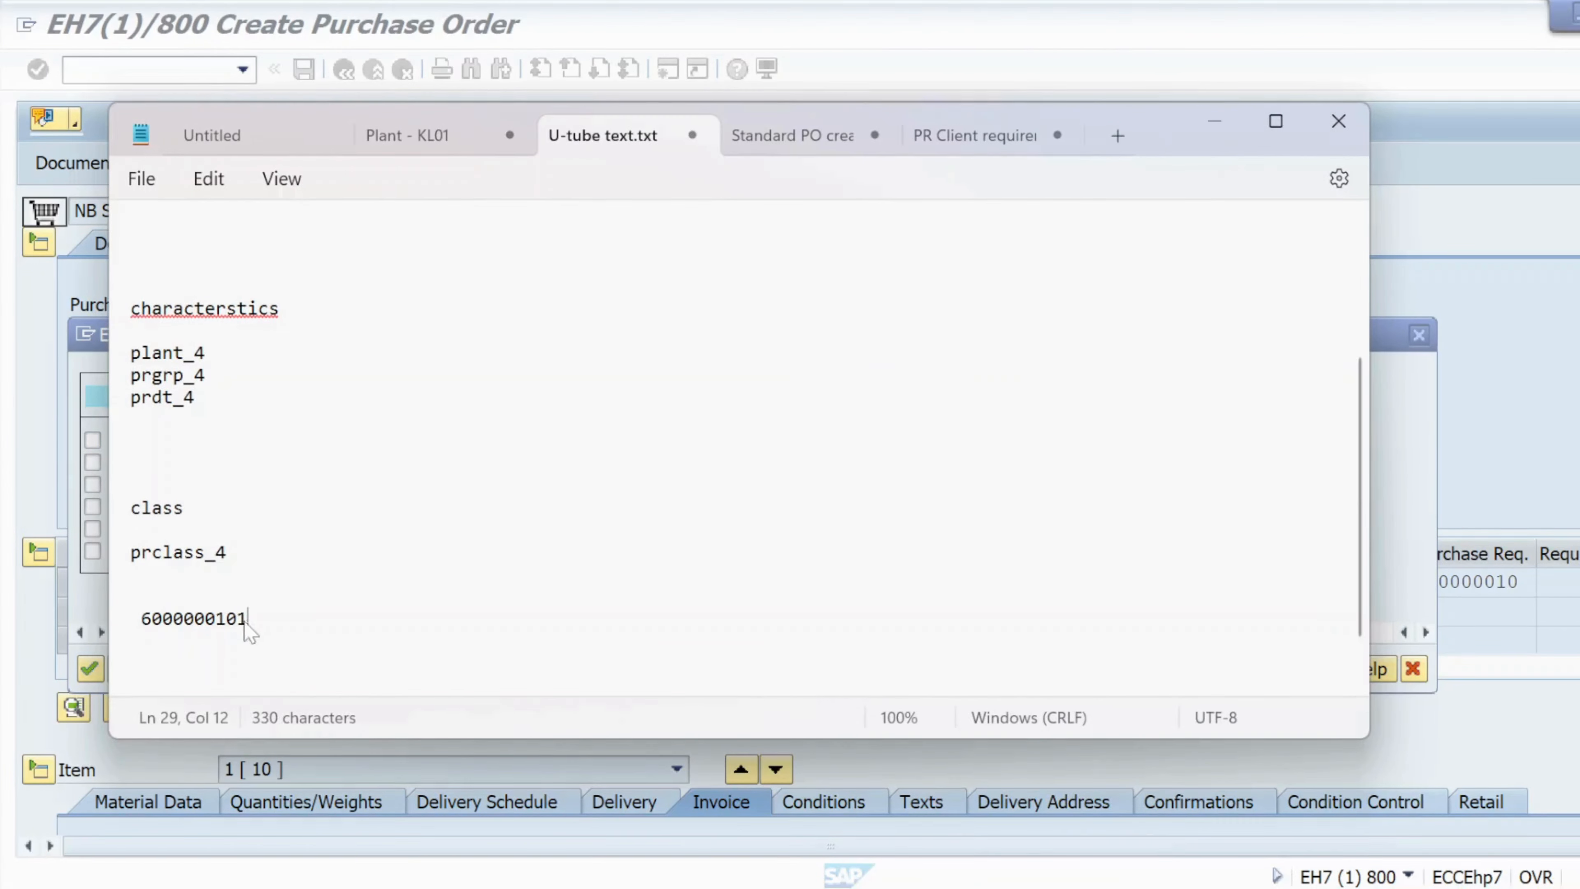
drag(244, 621, 144, 624)
key(ctrl+c)
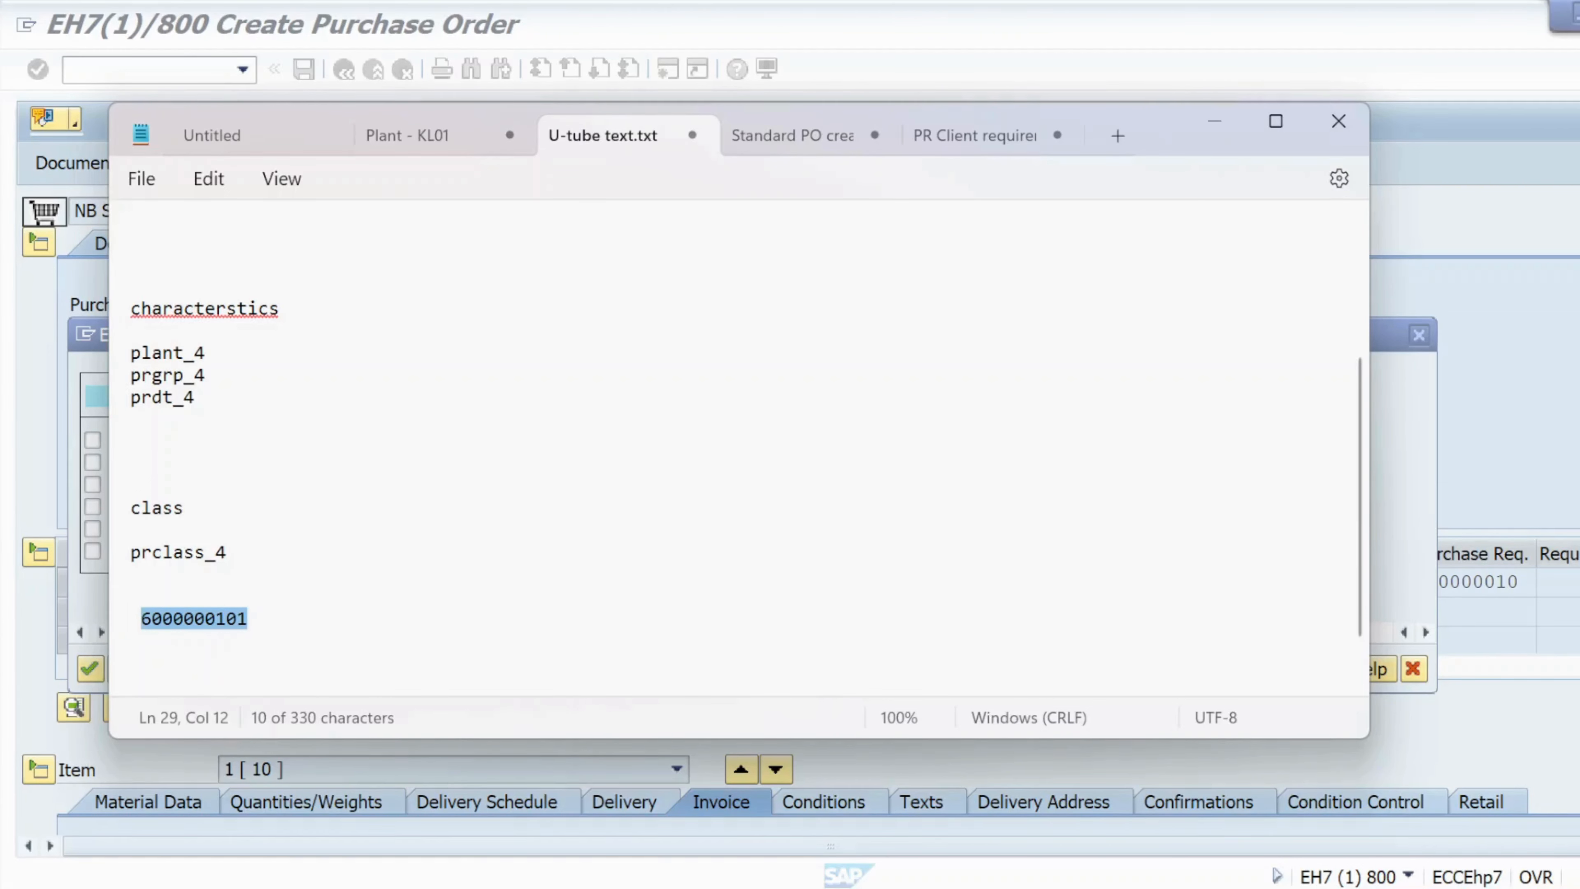
key(alt+Tab)
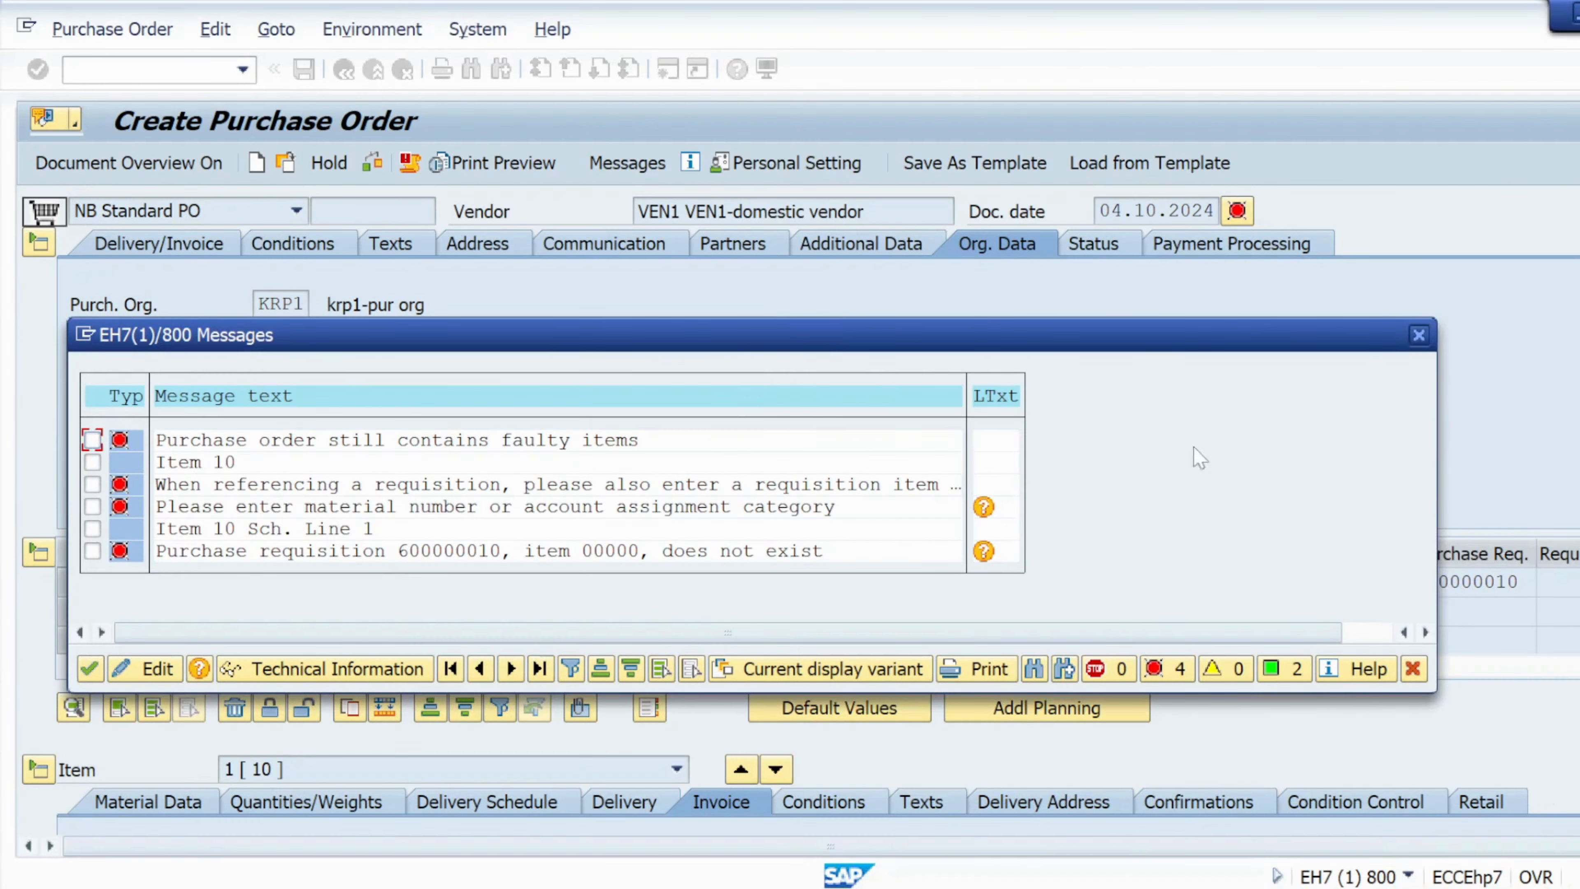
- Replace the purchase requisition reference of item 10 with the copied number and check the order again
click(1418, 336)
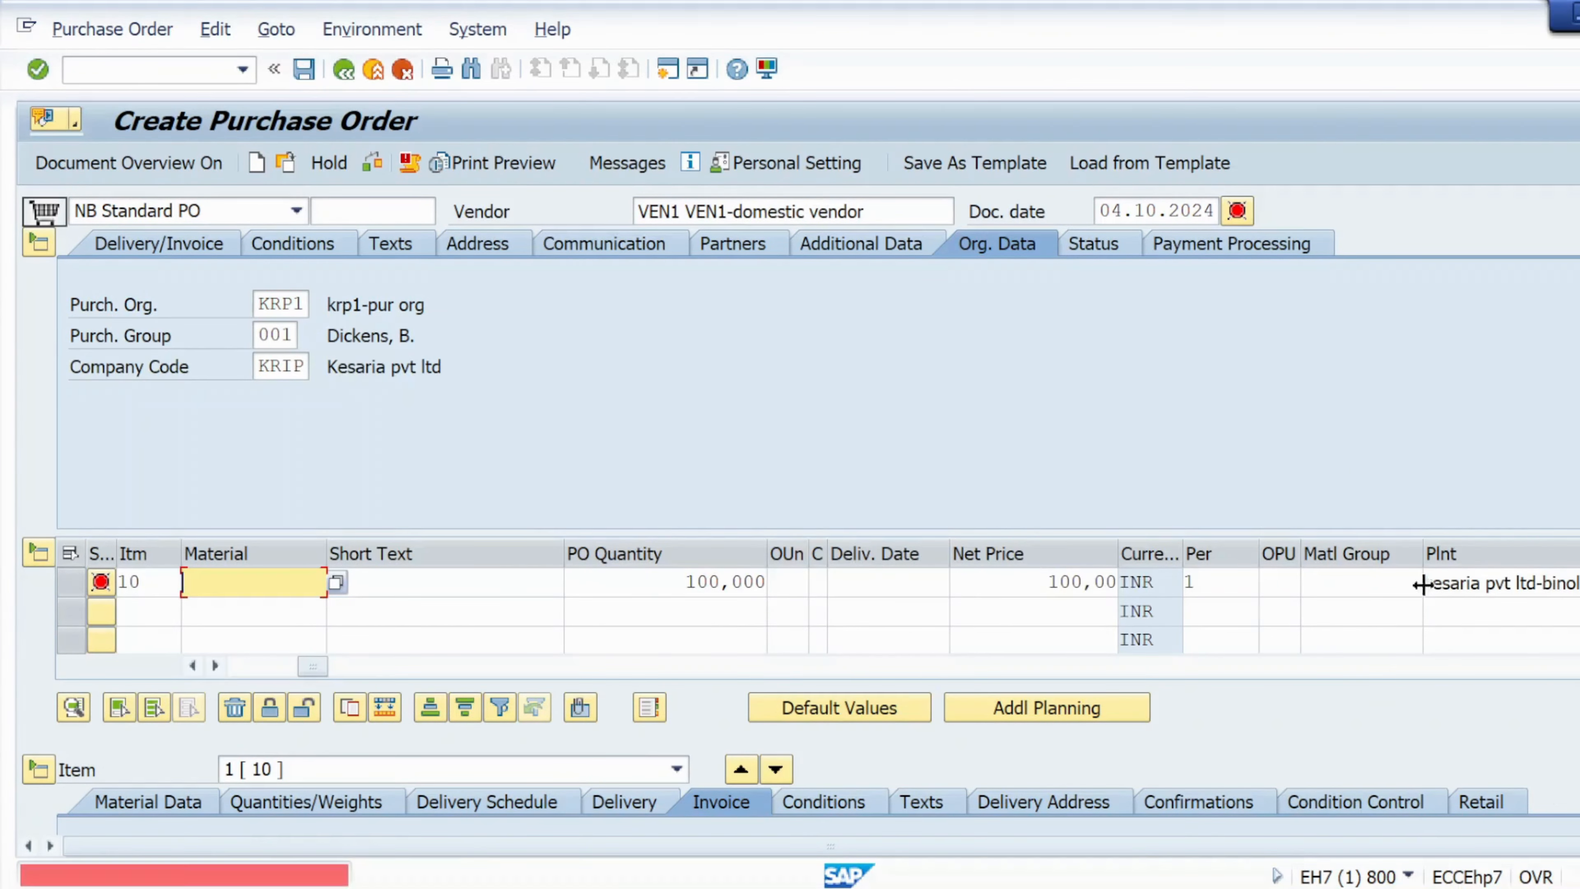
click(1579, 666)
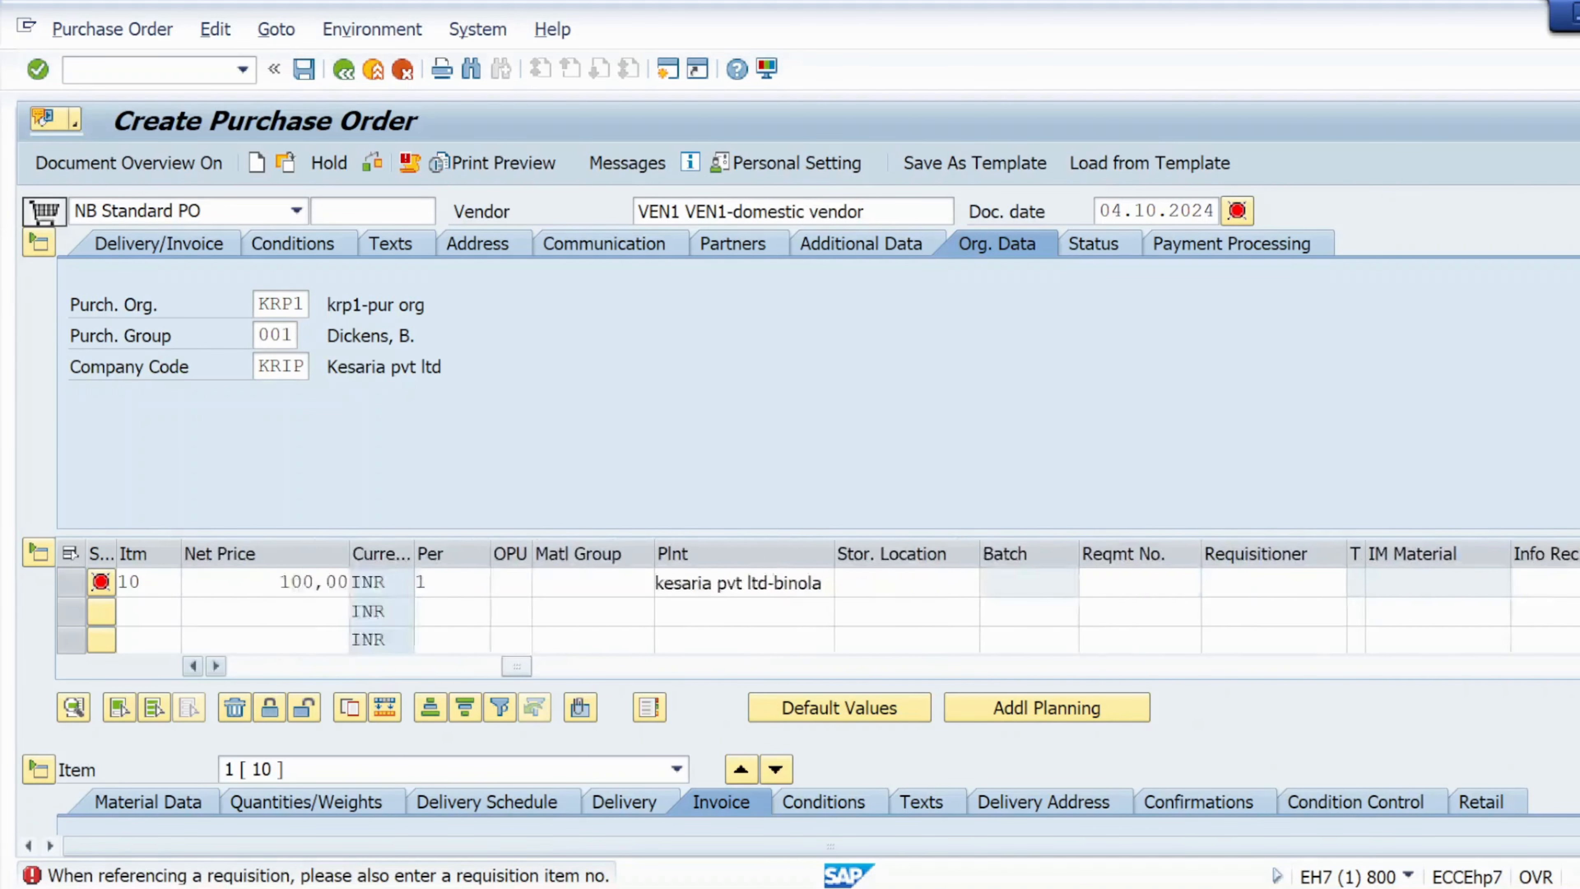
click(1521, 583)
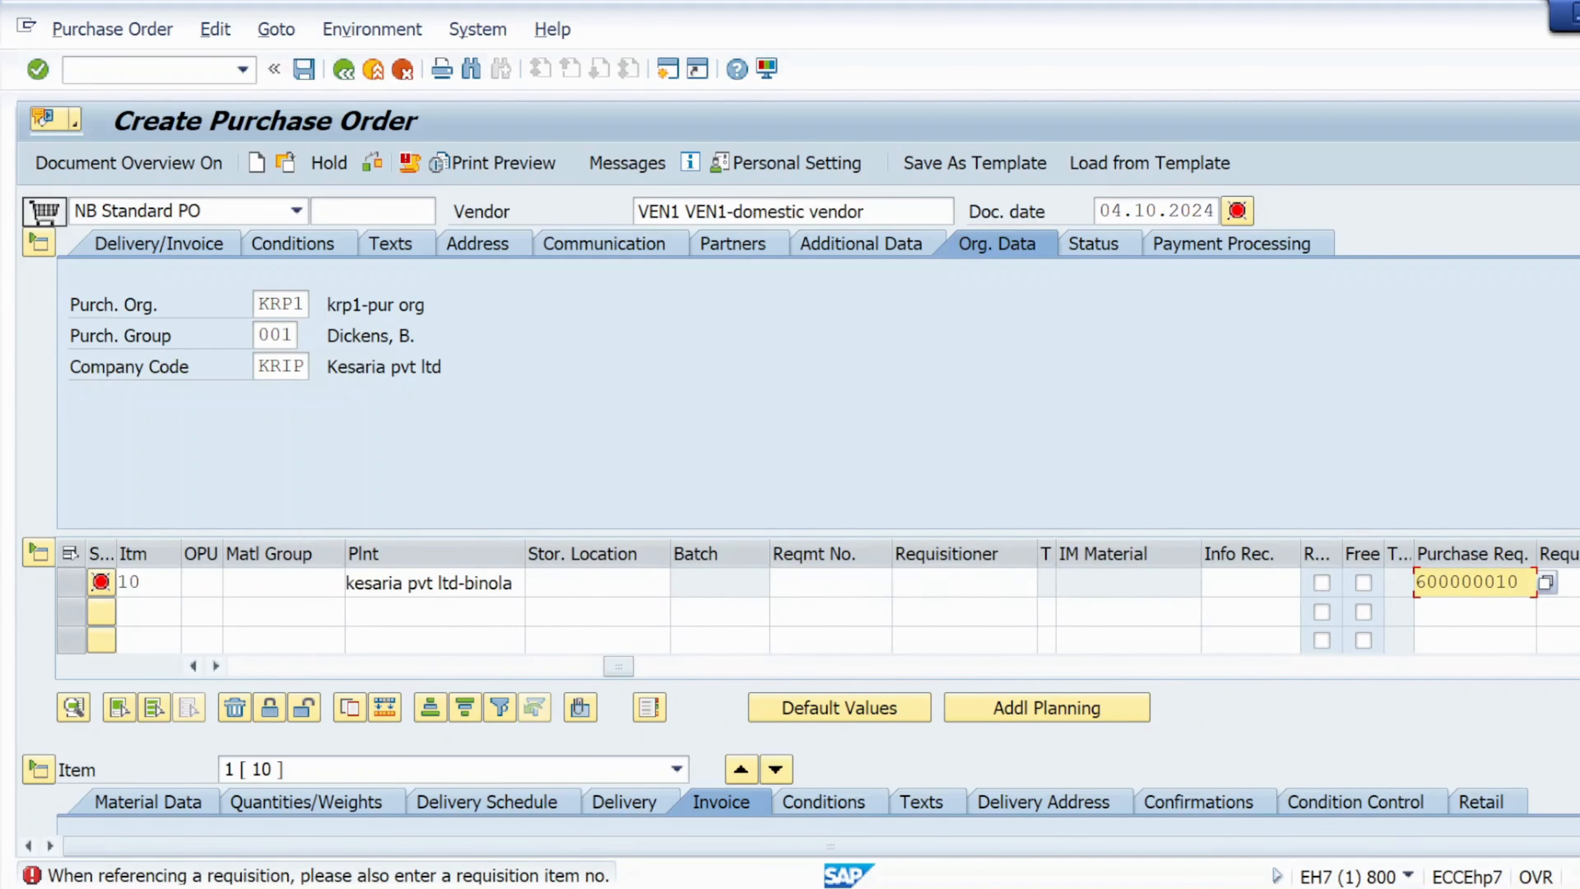
key(BackSpace)
key(BackSpace)
key(BackSpace)
key(BackSpace)
key(BackSpace)
key(BackSpace)
key(BackSpace)
key(BackSpace)
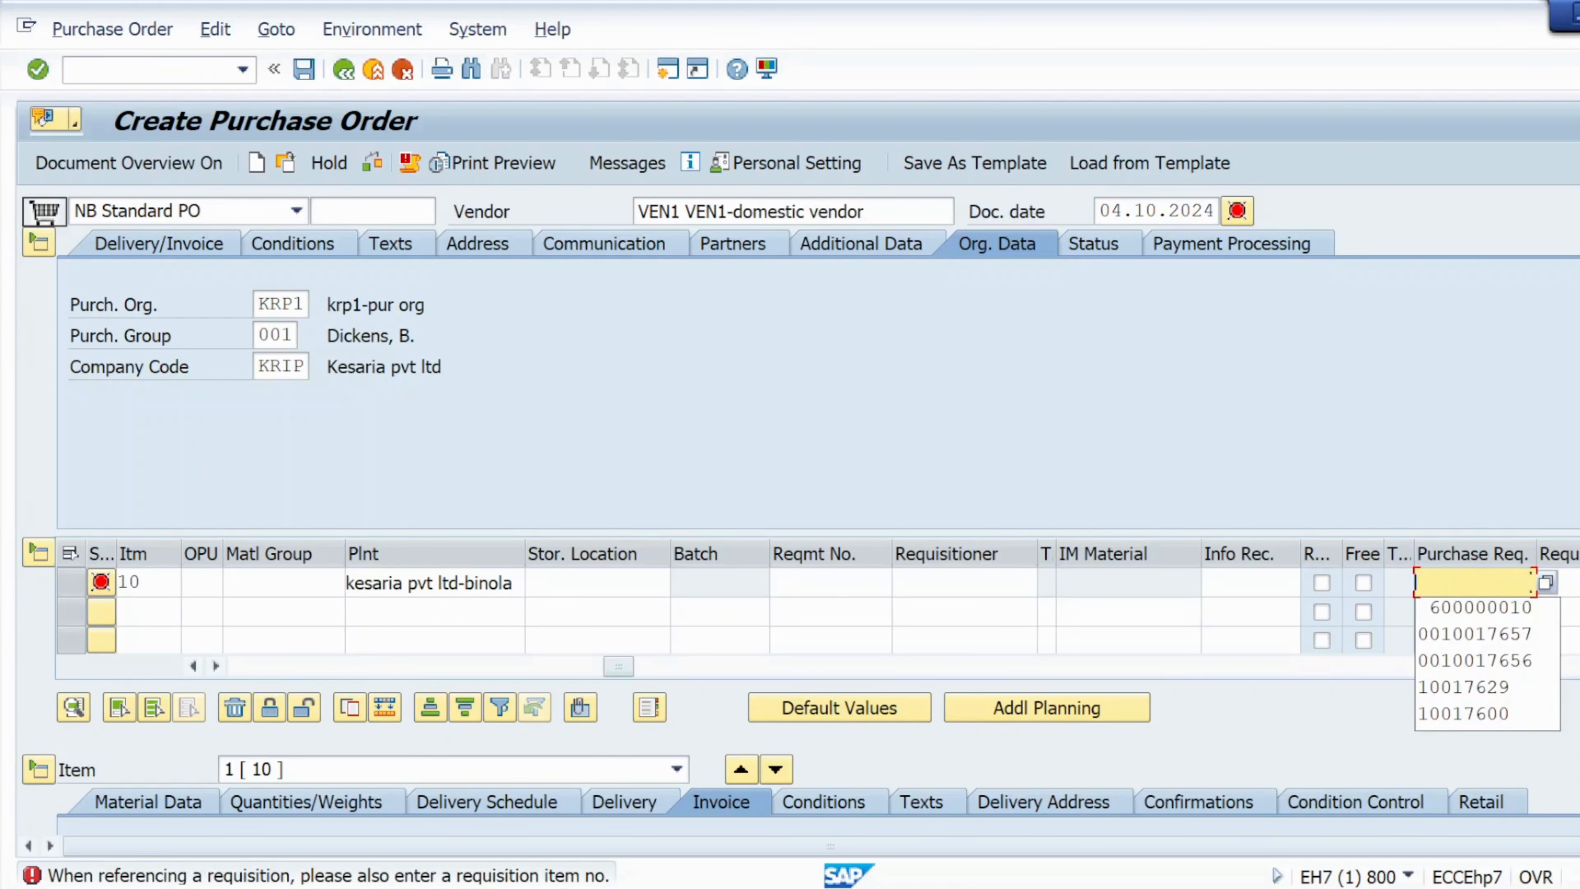
key(ctrl+v)
click(372, 162)
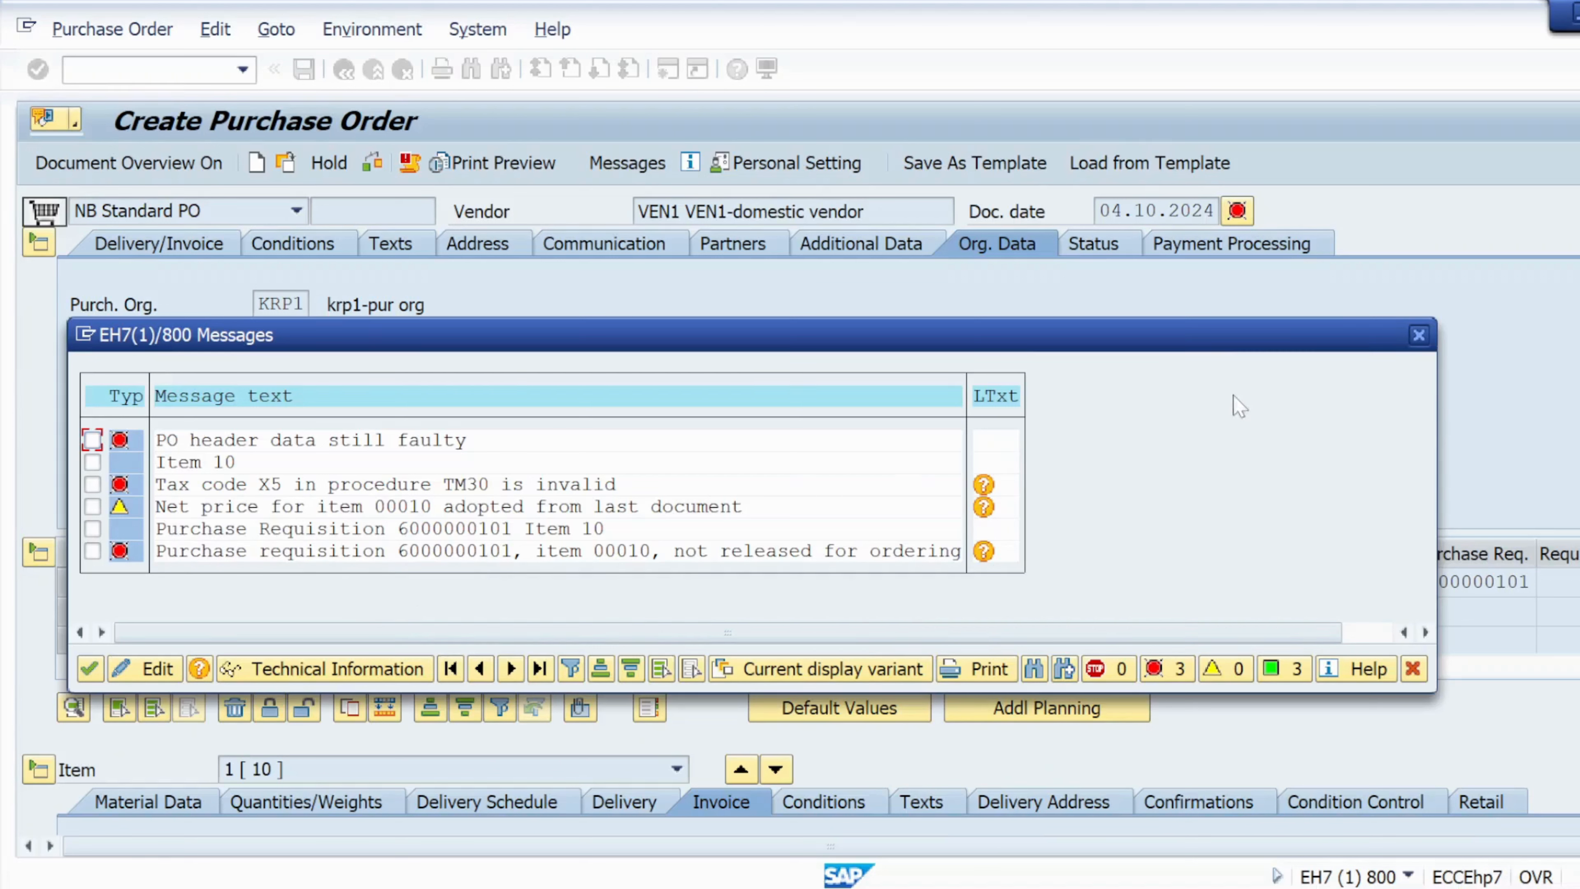
- Clear the tax code in the invoice data of item 10 and recheck the purchase order
click(1418, 335)
scroll(846, 728, down, 2)
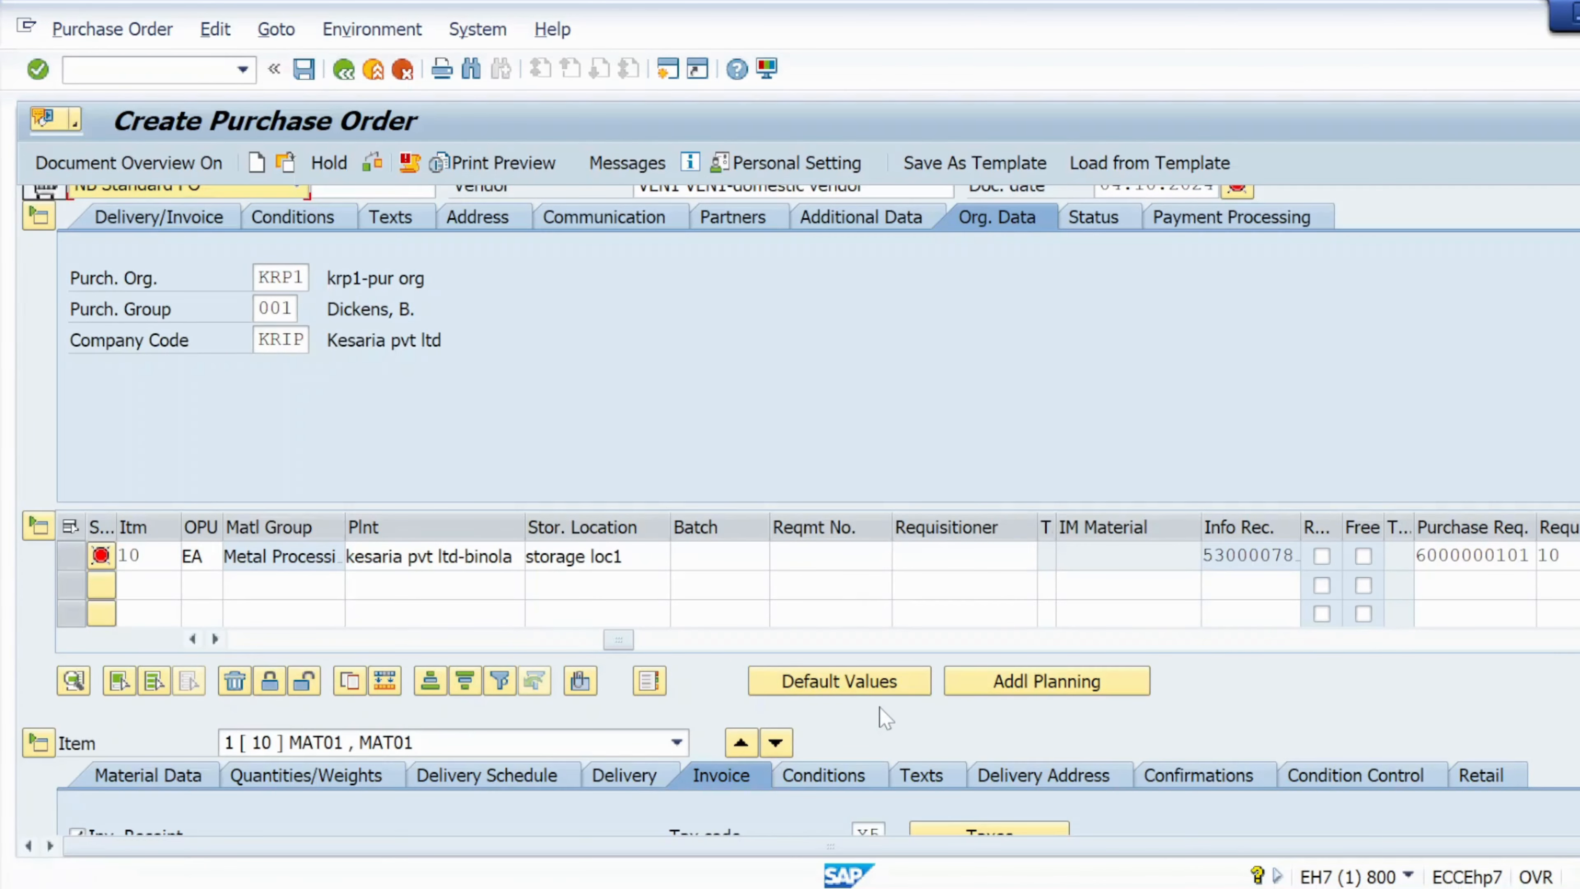
scroll(886, 718, down, 2)
click(874, 770)
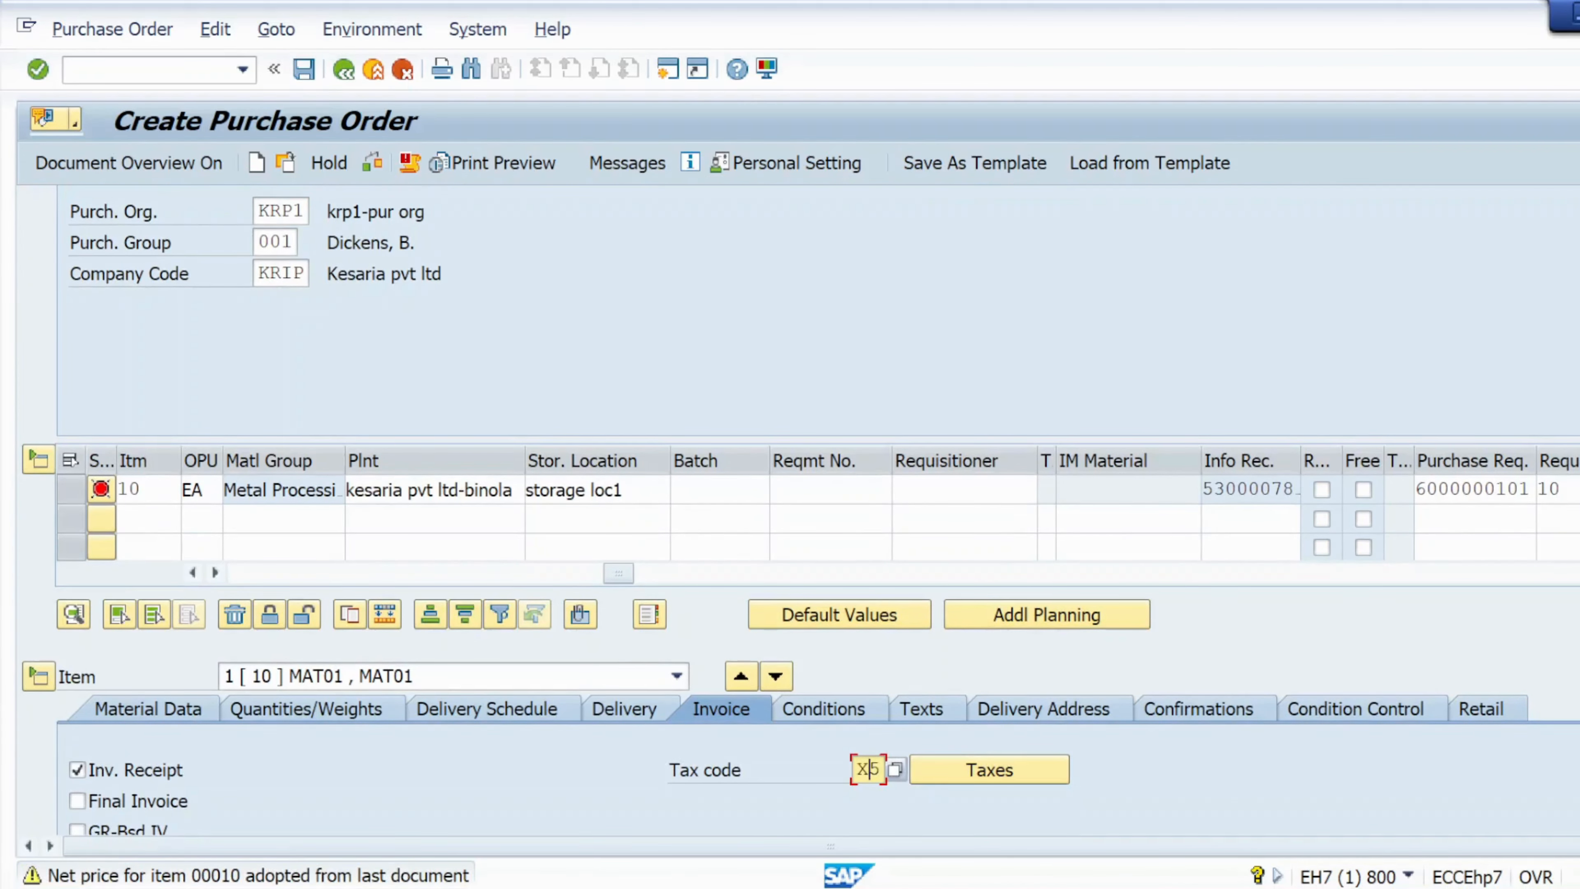
click(373, 163)
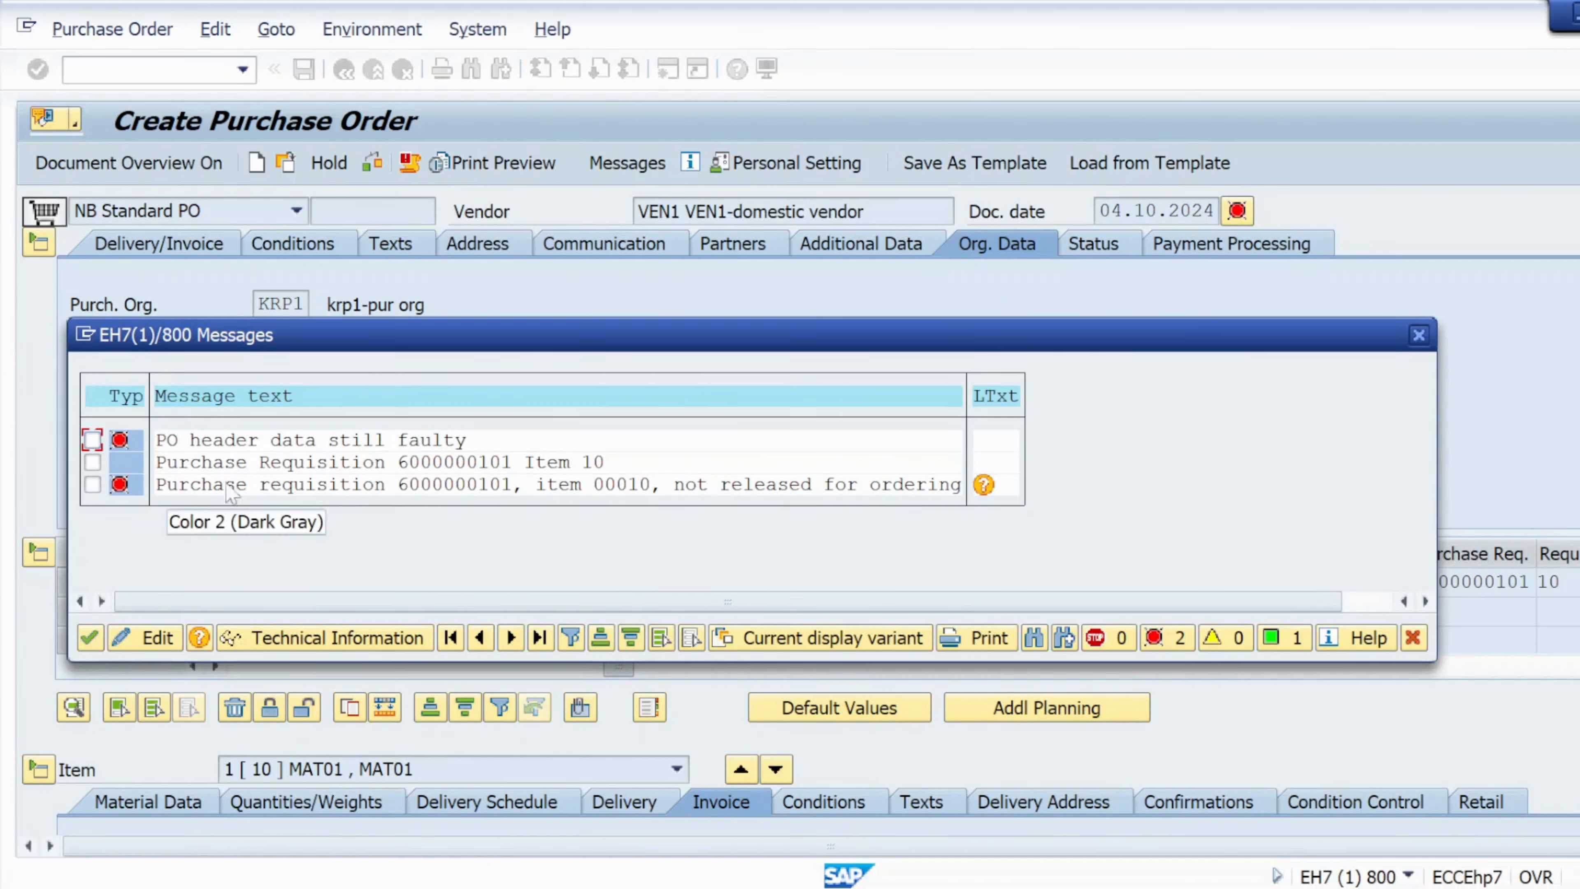
- Read the detailed explanation of the requisition release error, and close the help and the message list
click(983, 484)
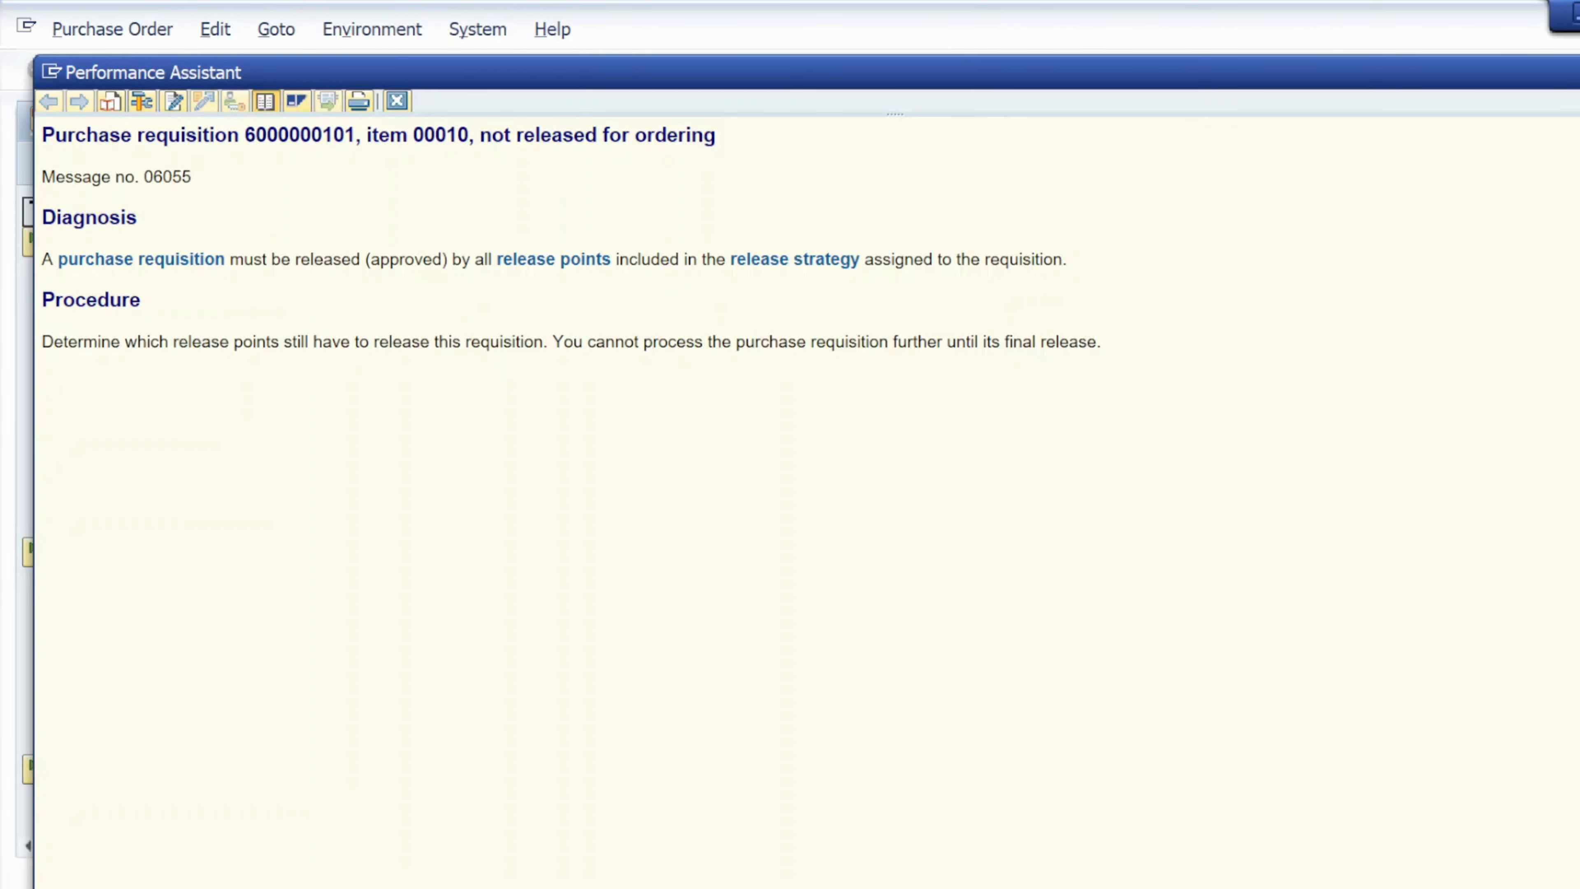
click(397, 101)
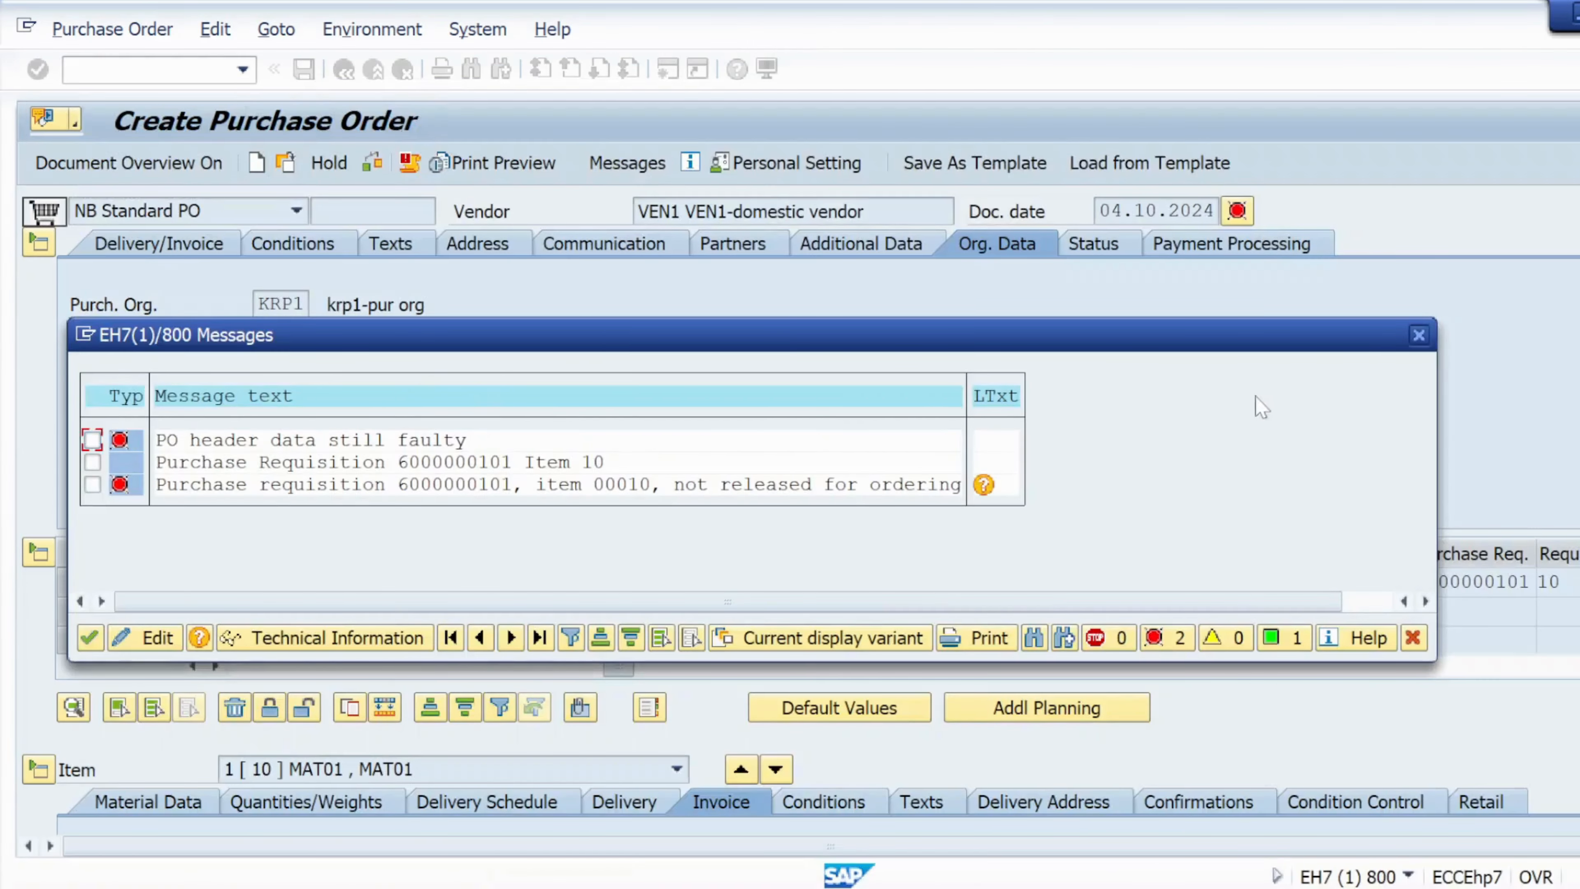
click(1419, 334)
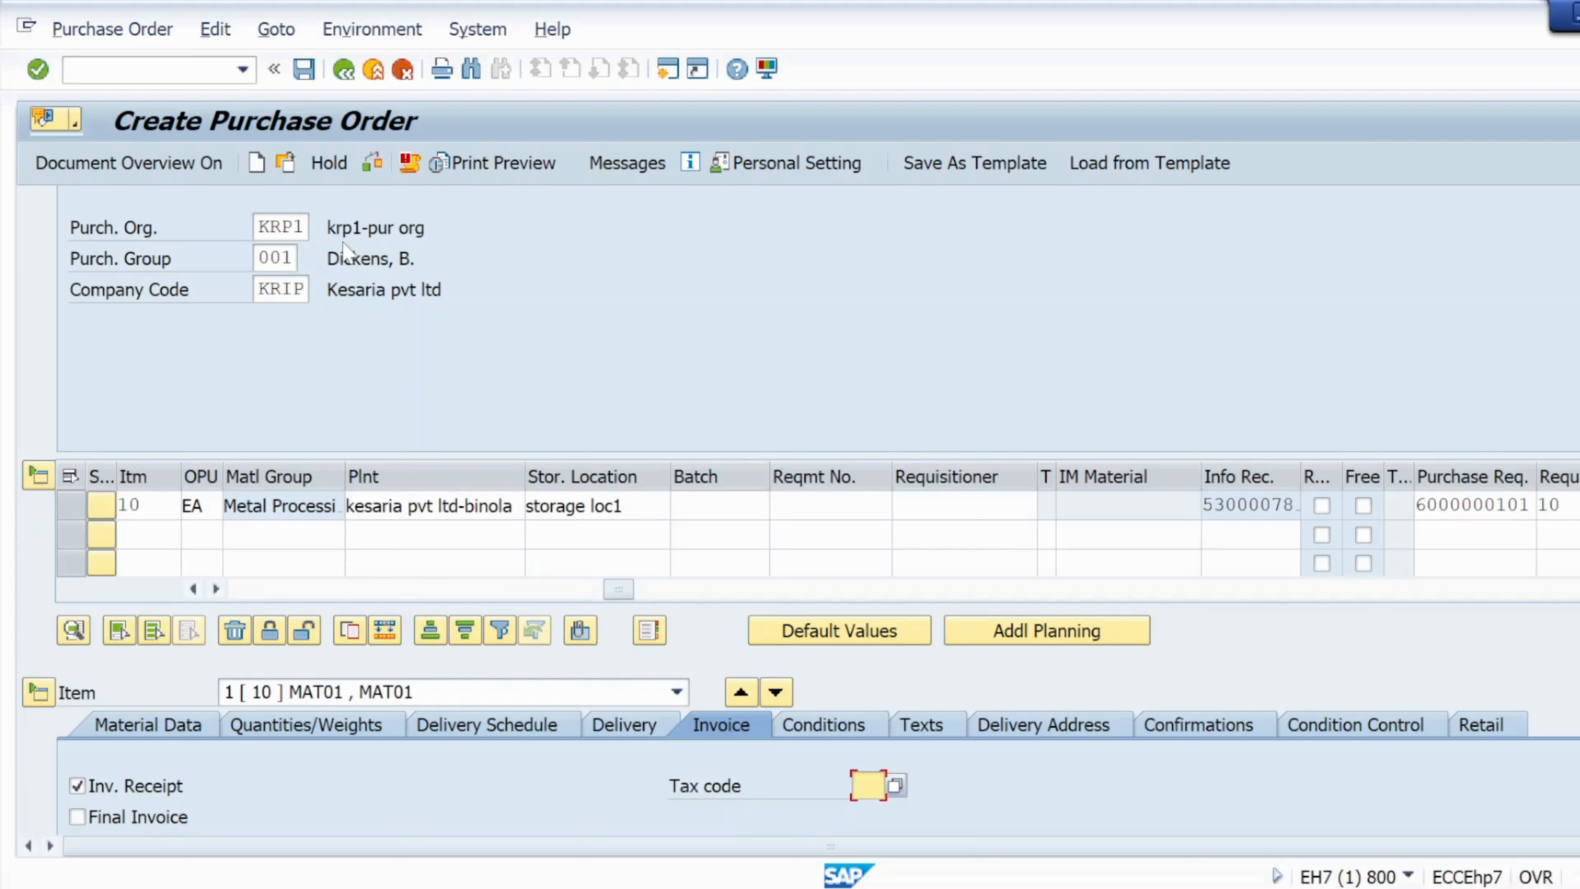
- Leave the purchase order for the purchase requisition release transaction and acknowledge the information message
click(158, 70)
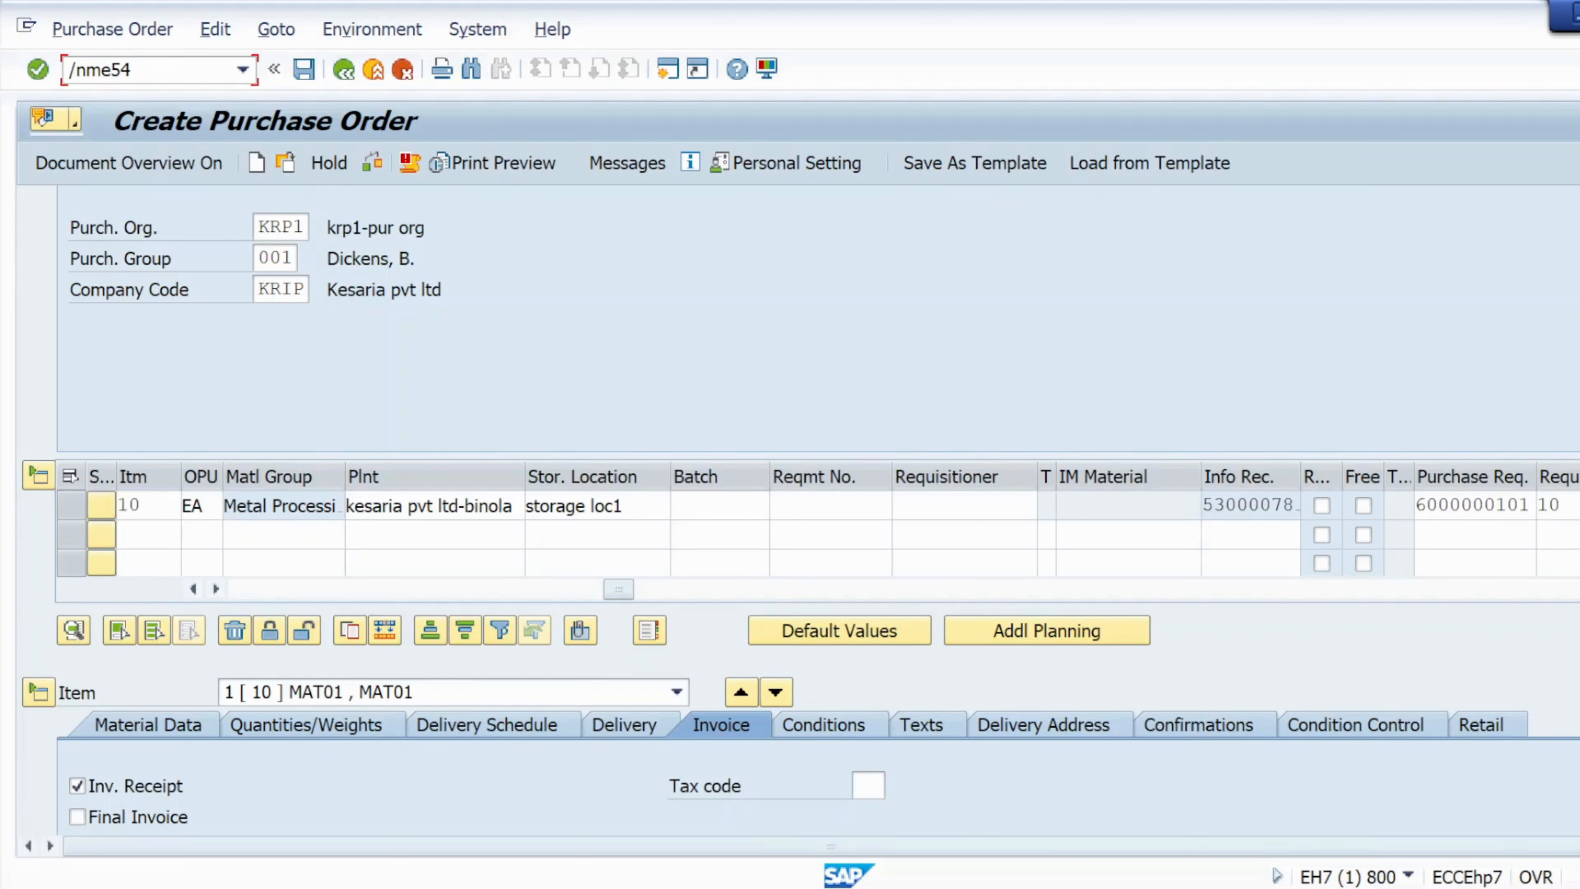
key(Return)
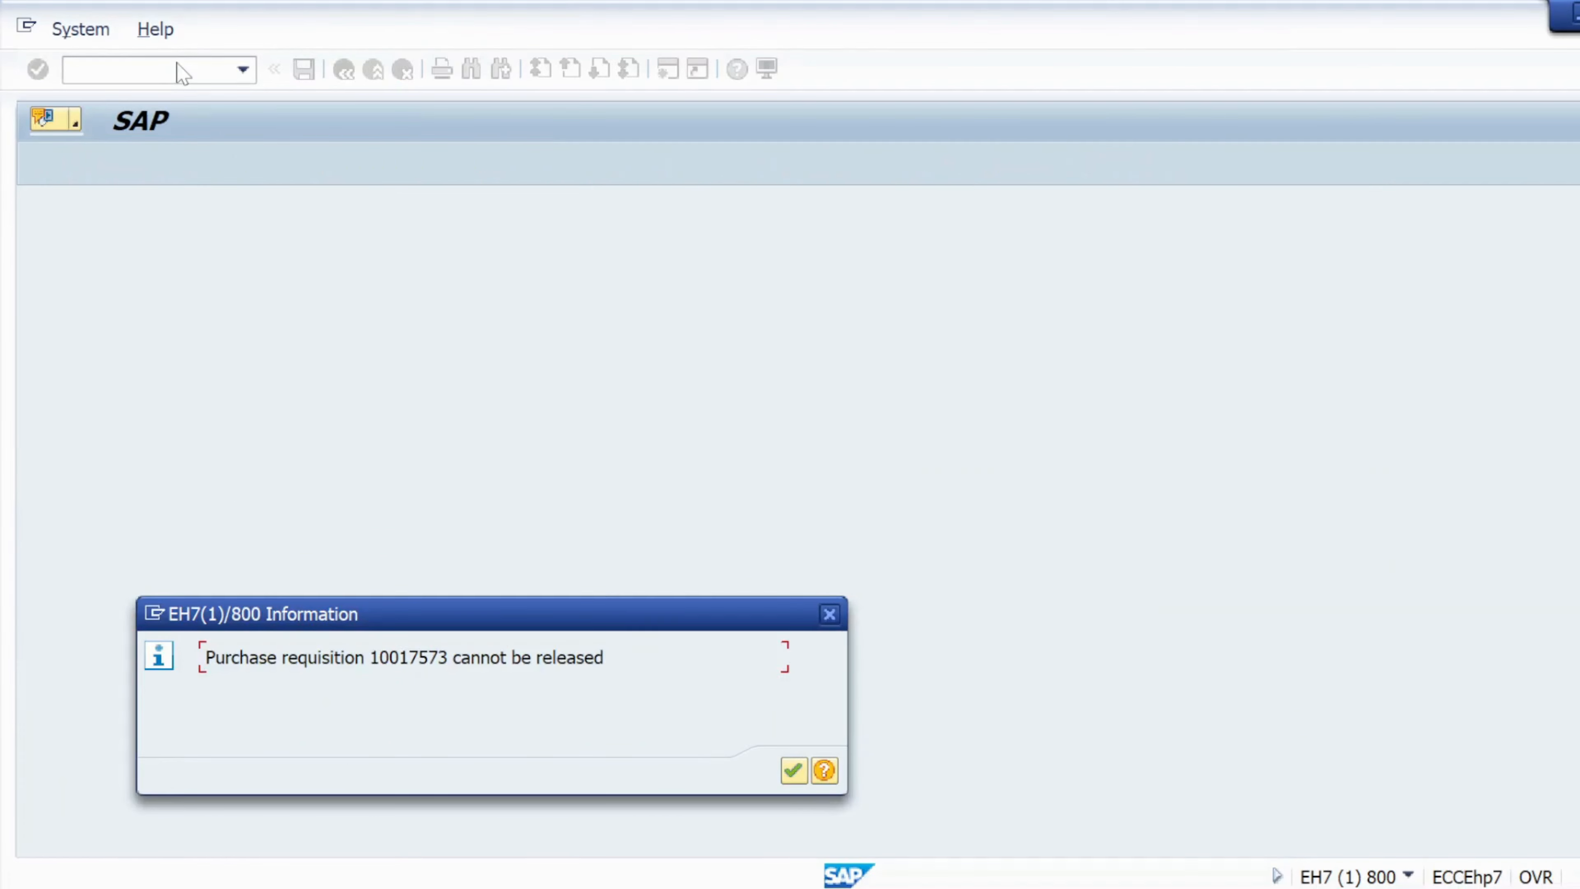
click(790, 771)
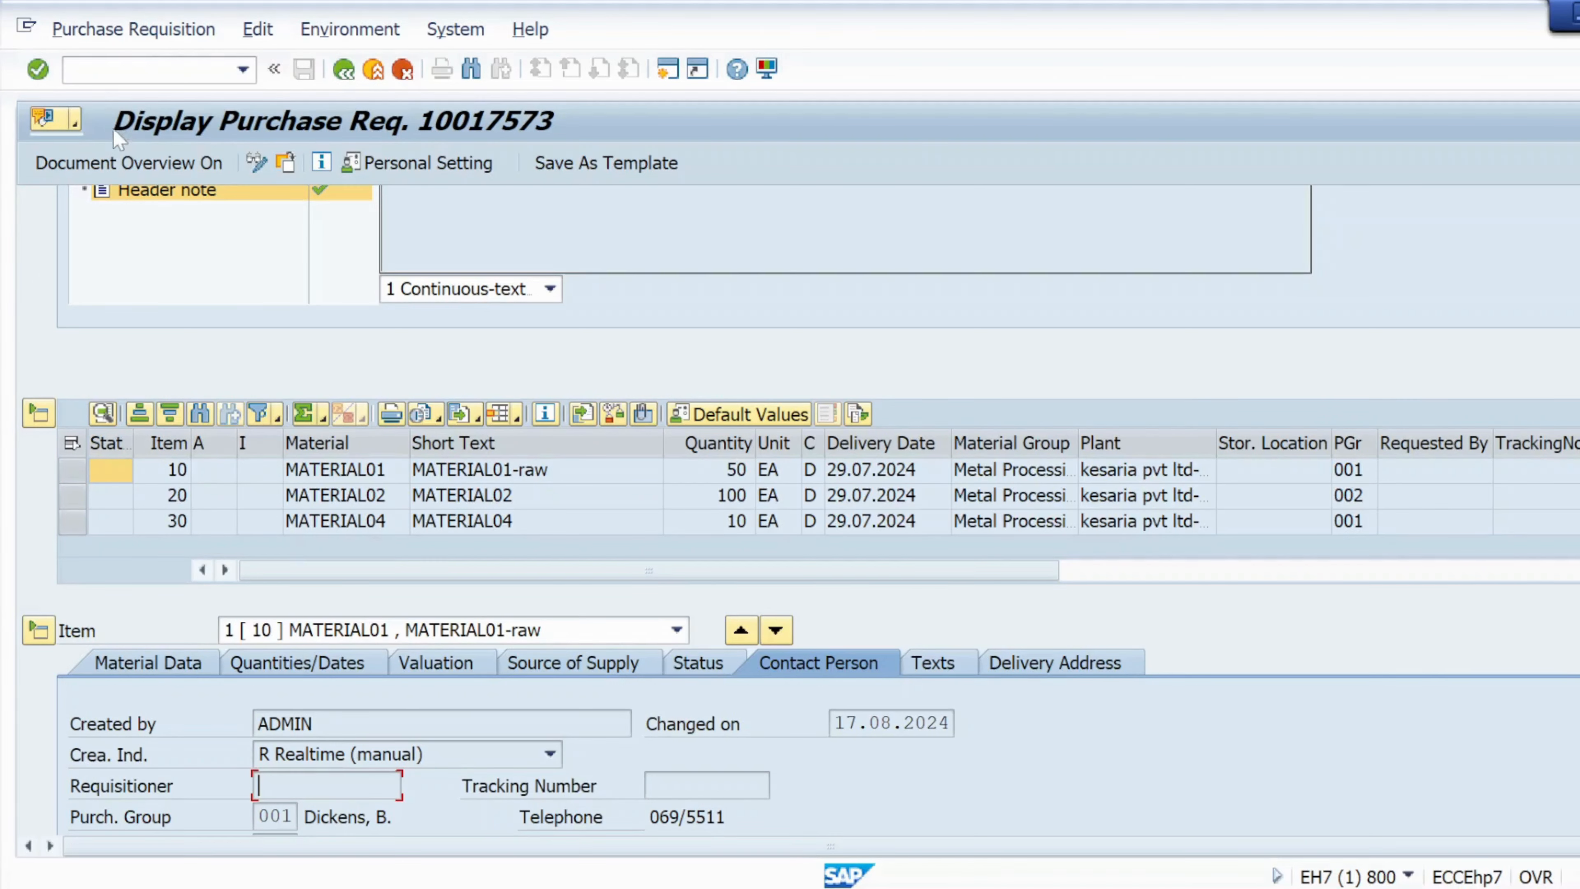
- Open the import purchase requisition by entering its requisition number as the other document
click(285, 163)
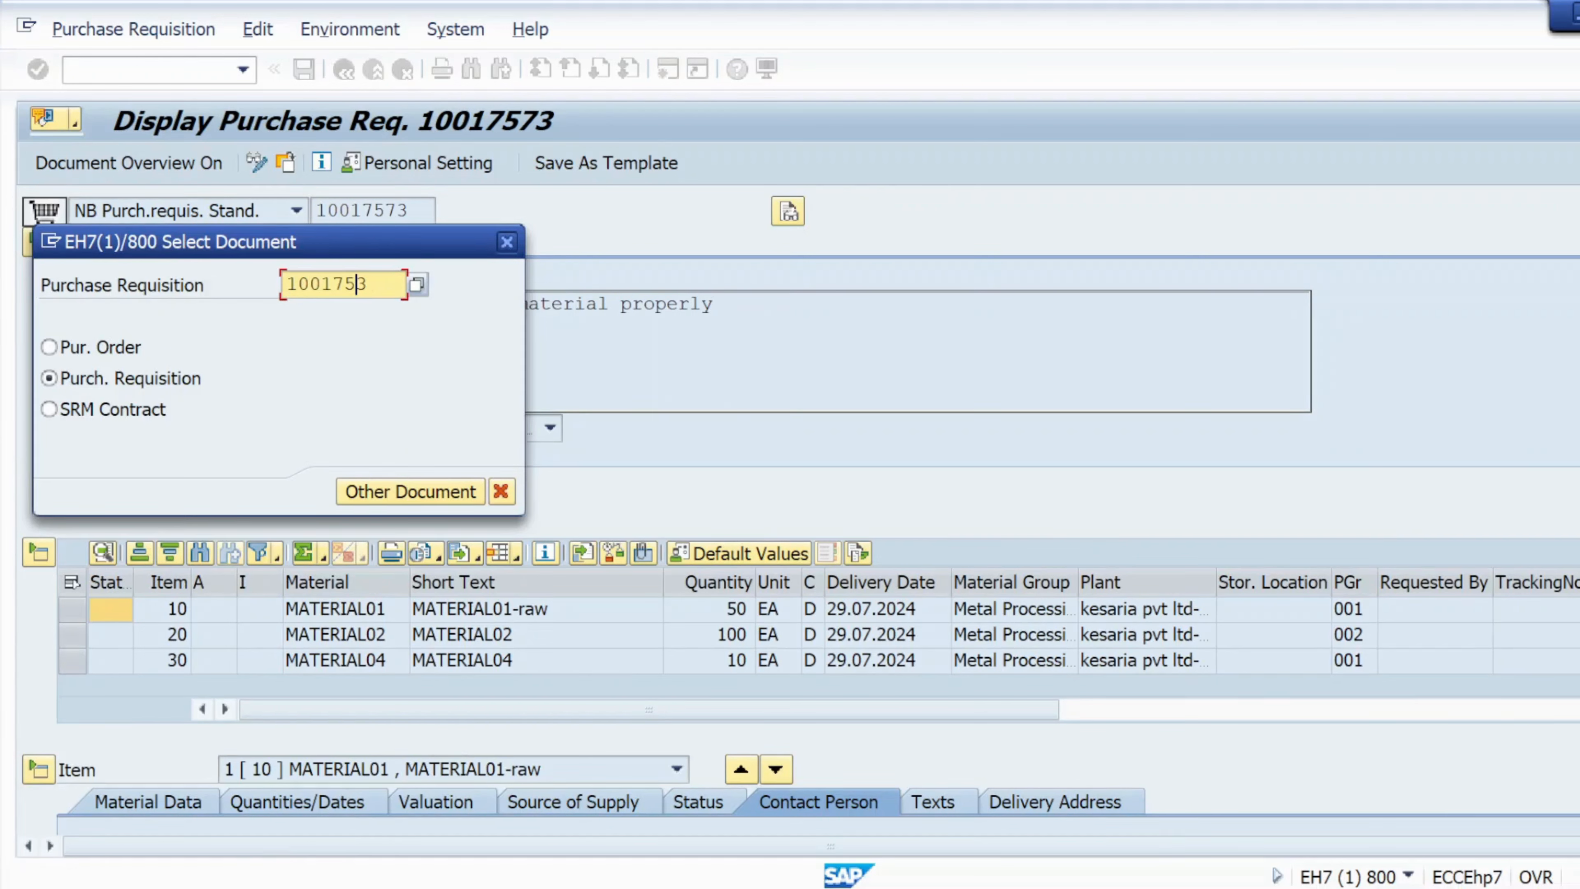
key(BackSpace)
key(BackSpace)
key(BackSpace)
key(BackSpace)
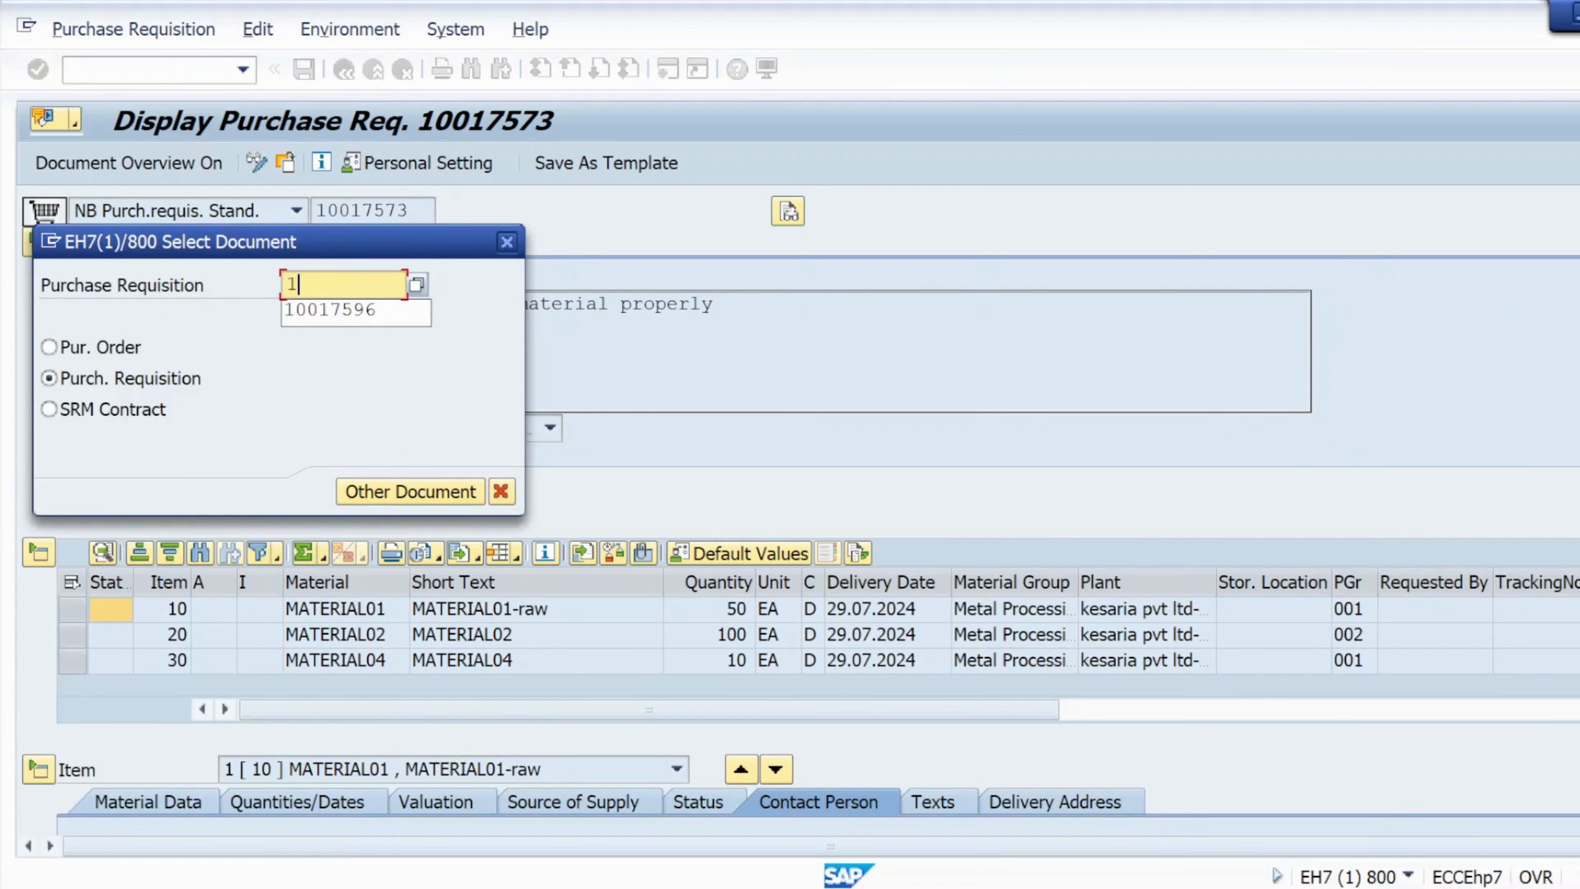
text(6000000101)
key(Return)
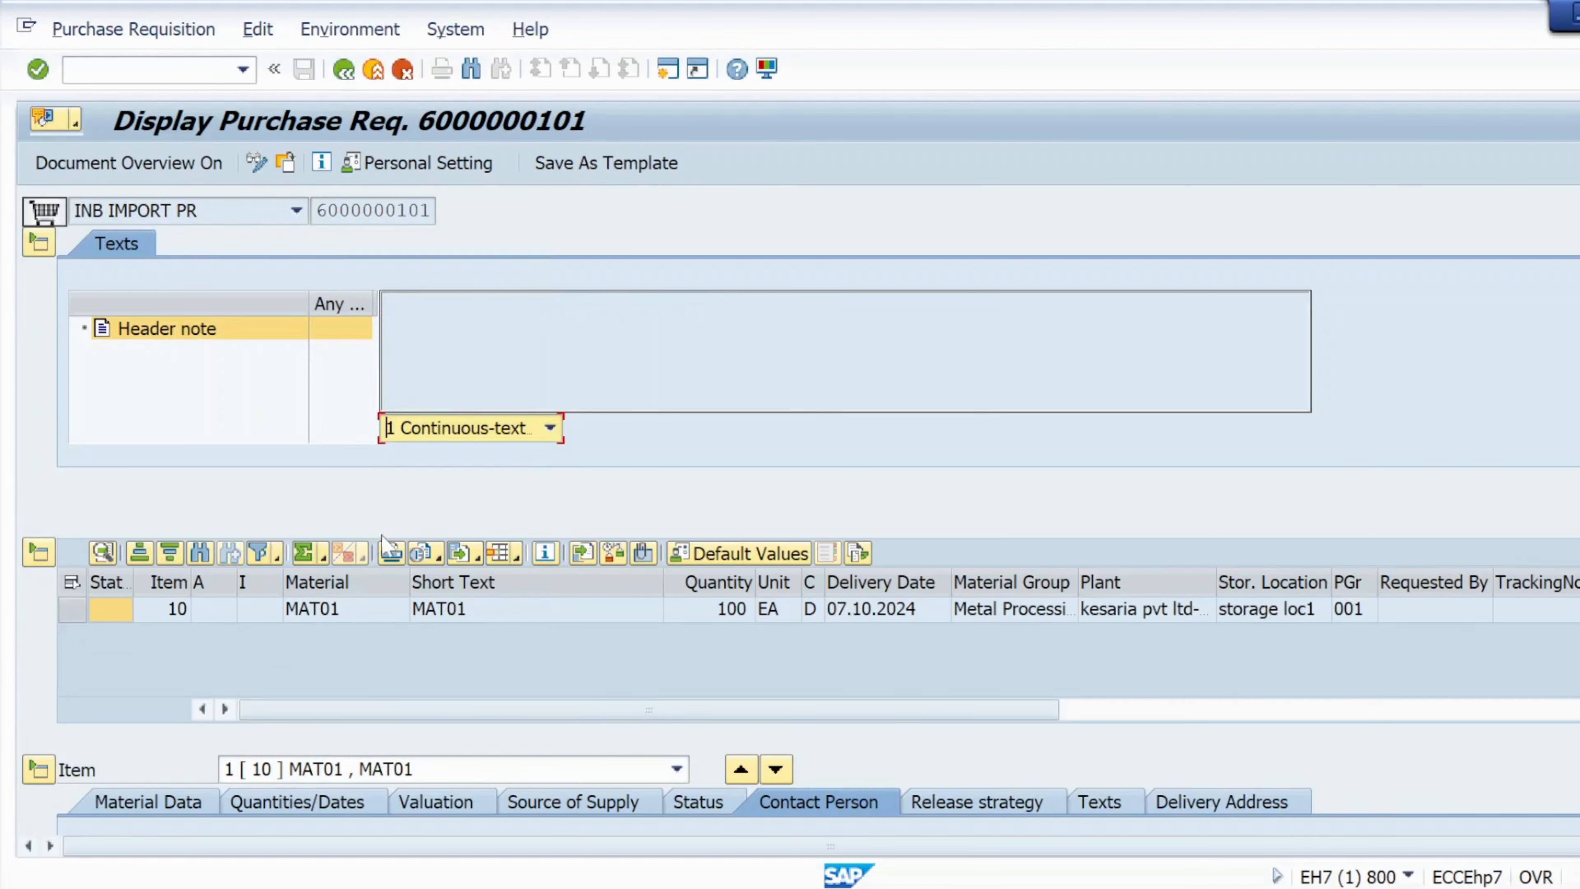
- Examine the release strategy of item 10 and the manager's release status
scroll(716, 641, right, 5)
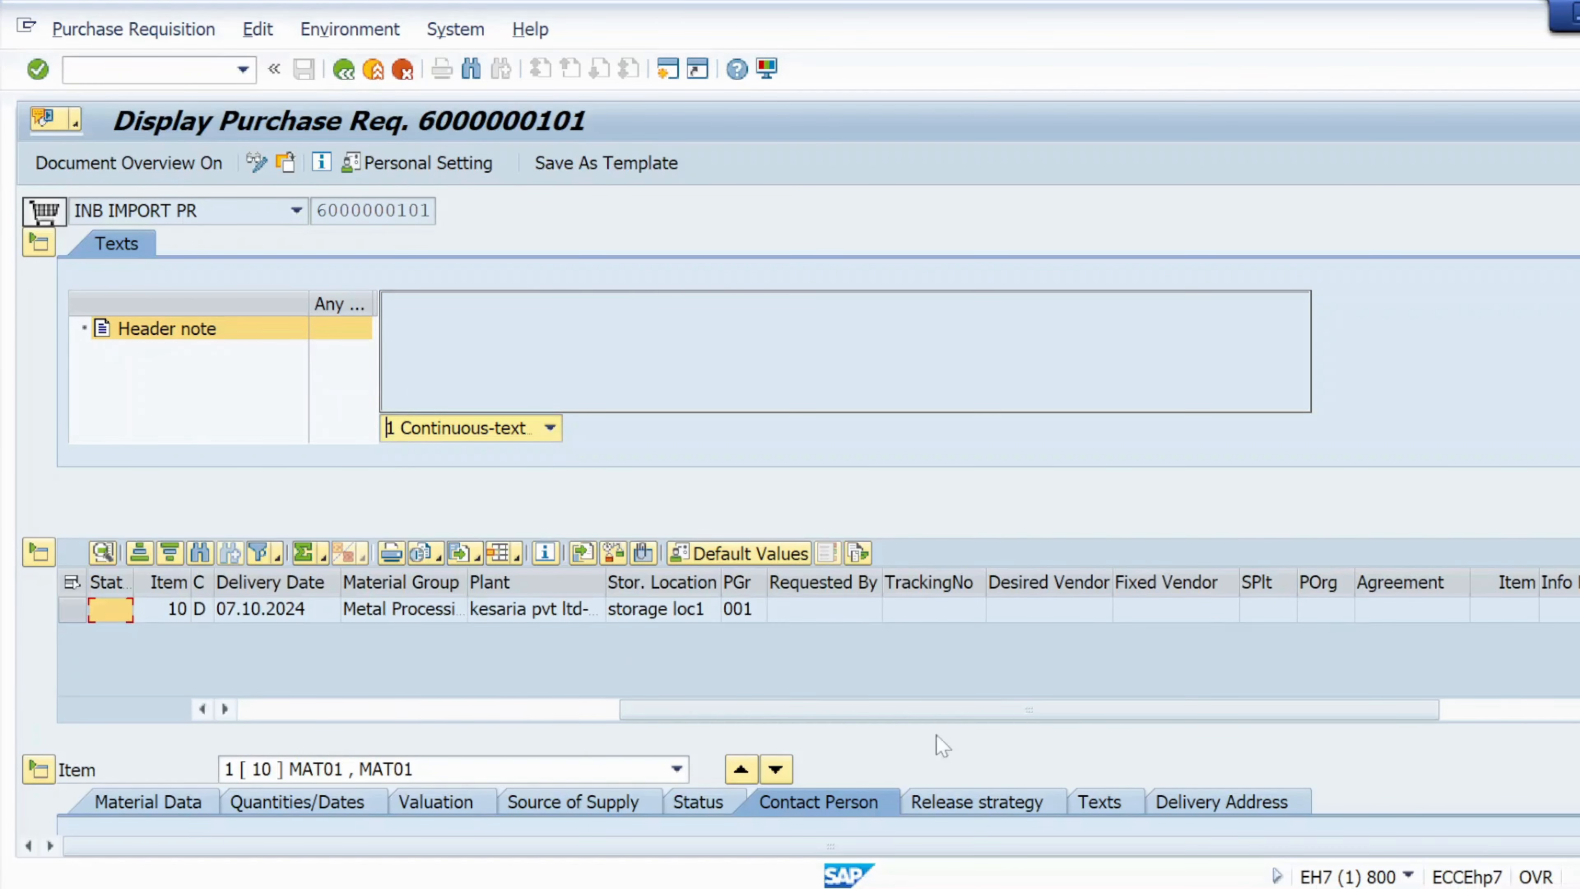
click(950, 803)
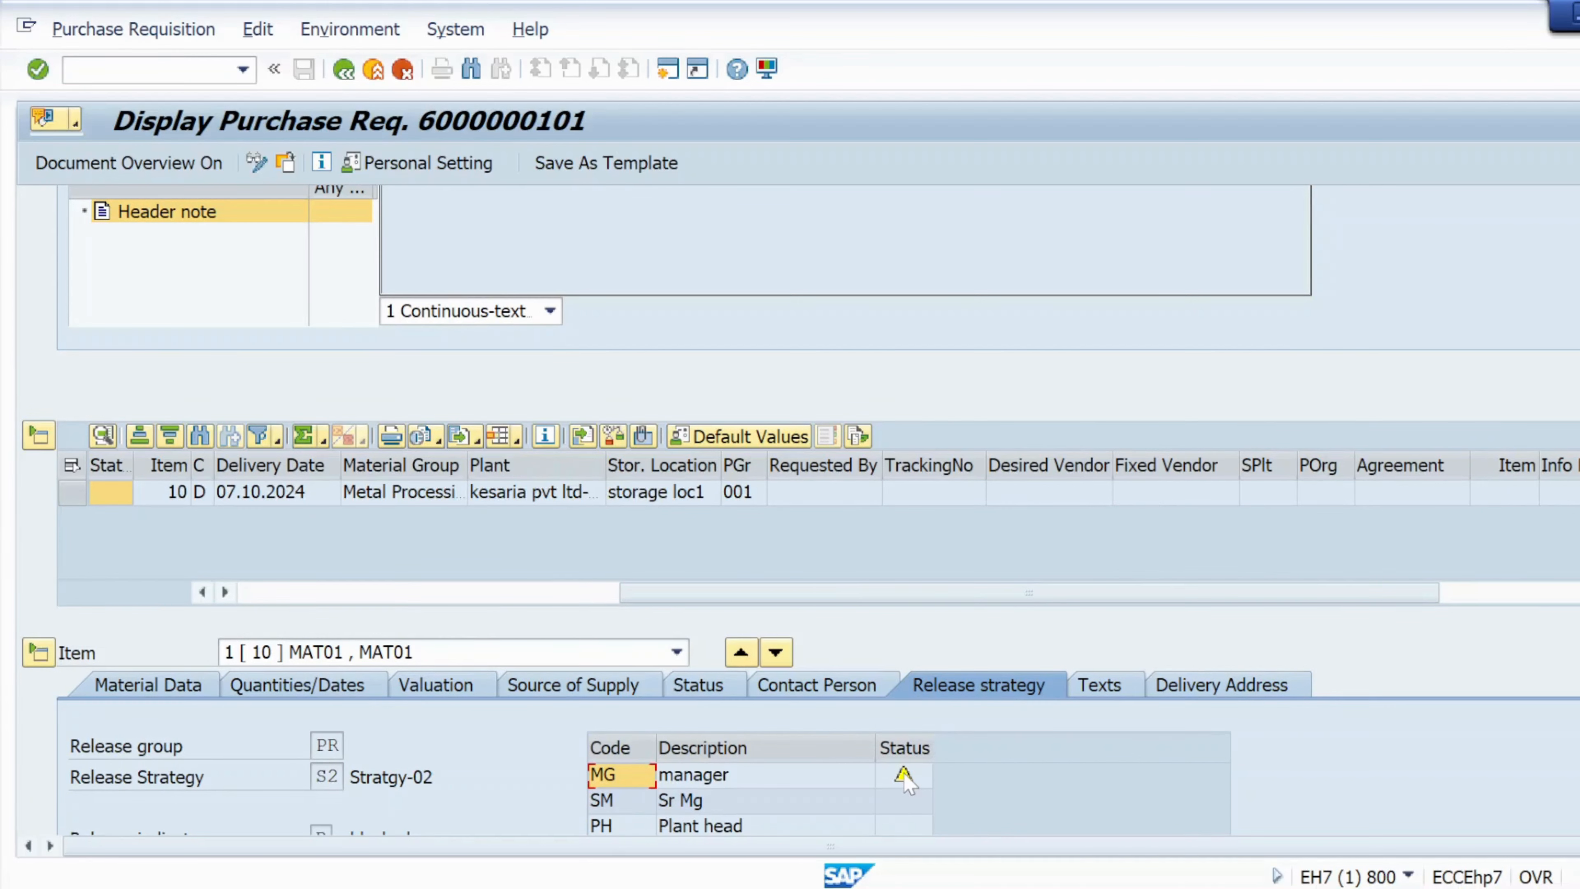
click(903, 776)
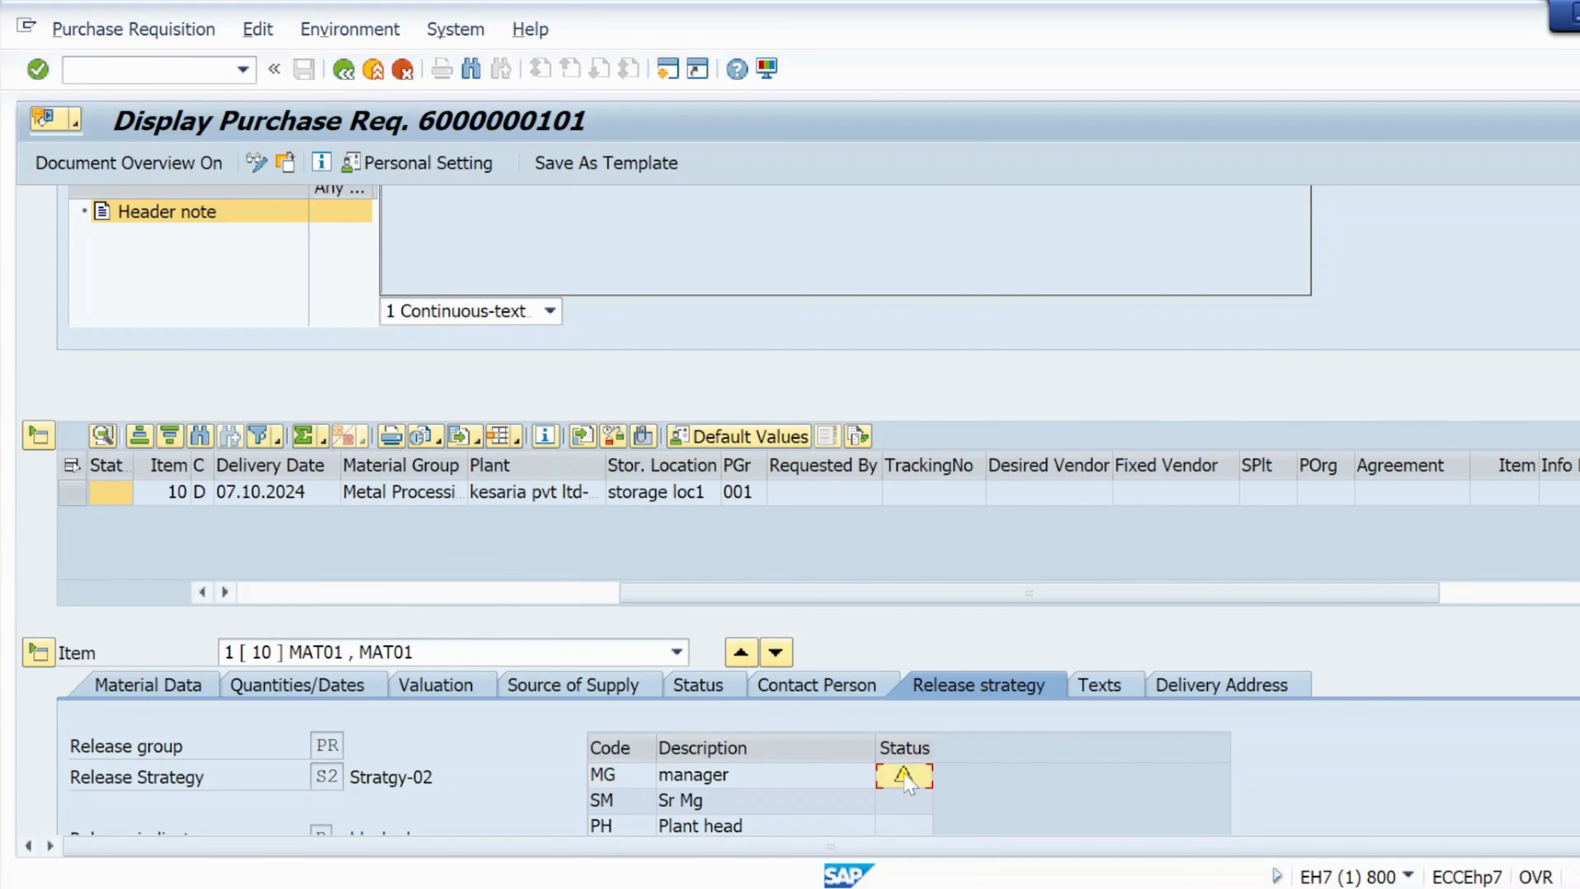
- Switch the requisition to release mode and release item 10 with the manager's release code MG
click(254, 164)
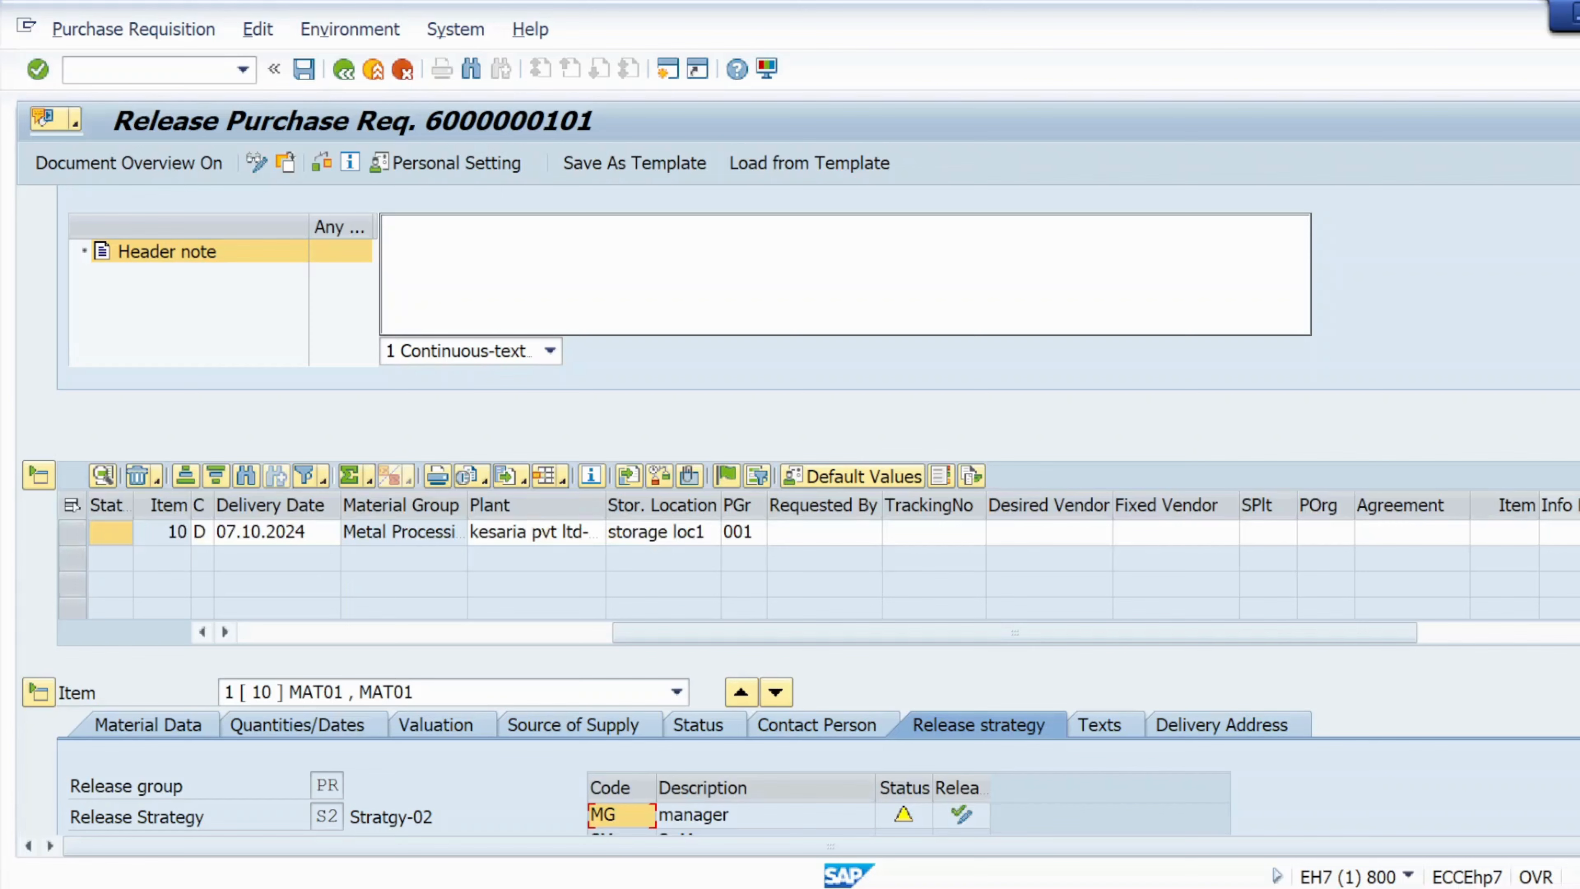
scroll(799, 510, down, 3)
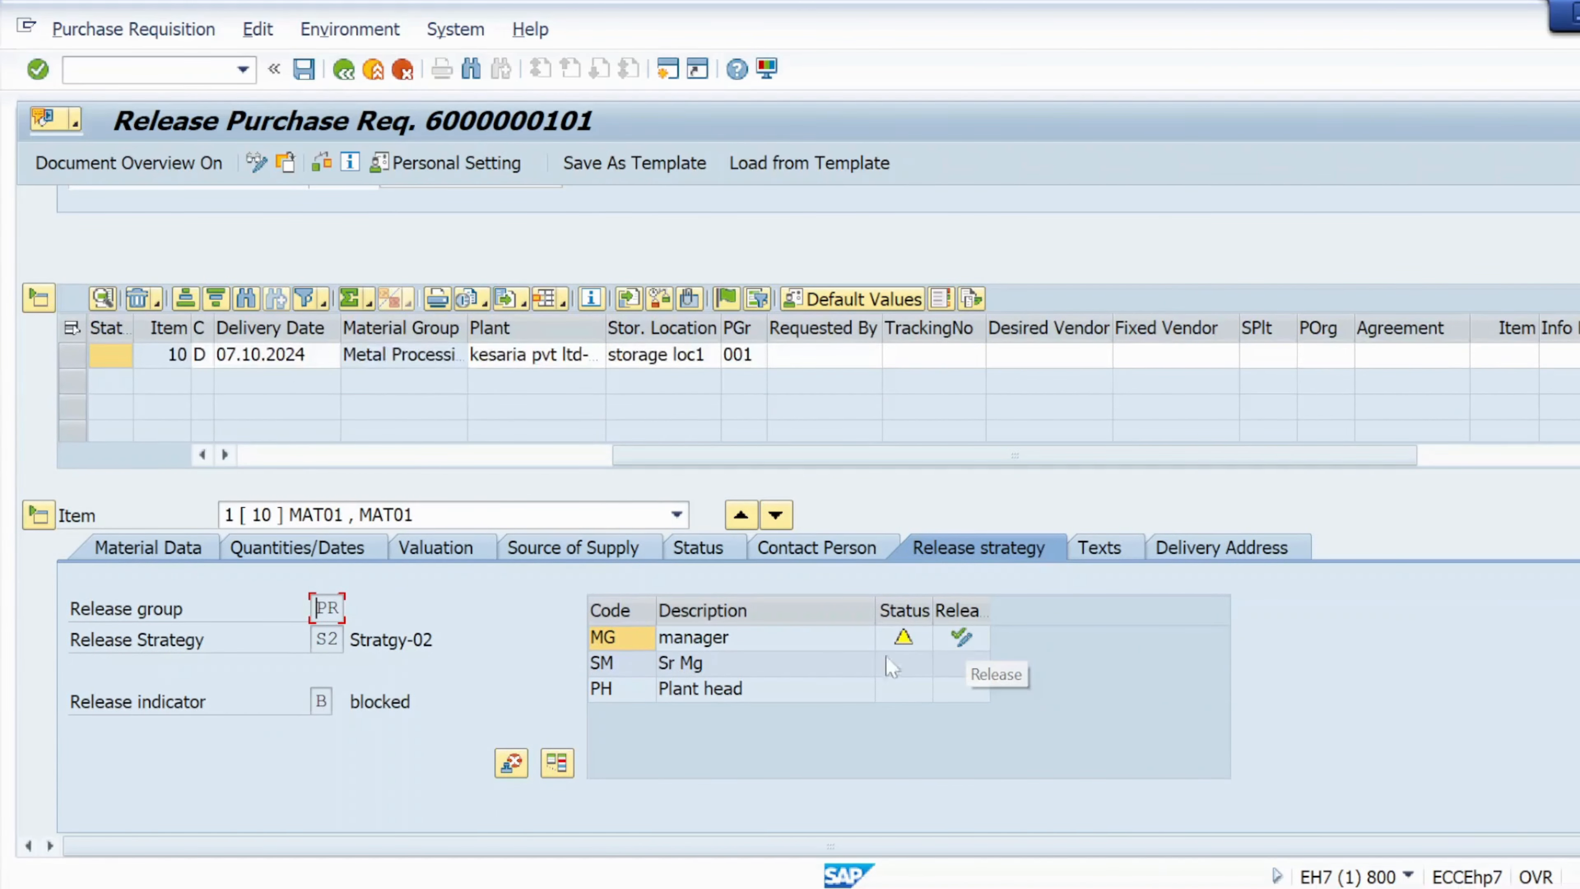
click(963, 640)
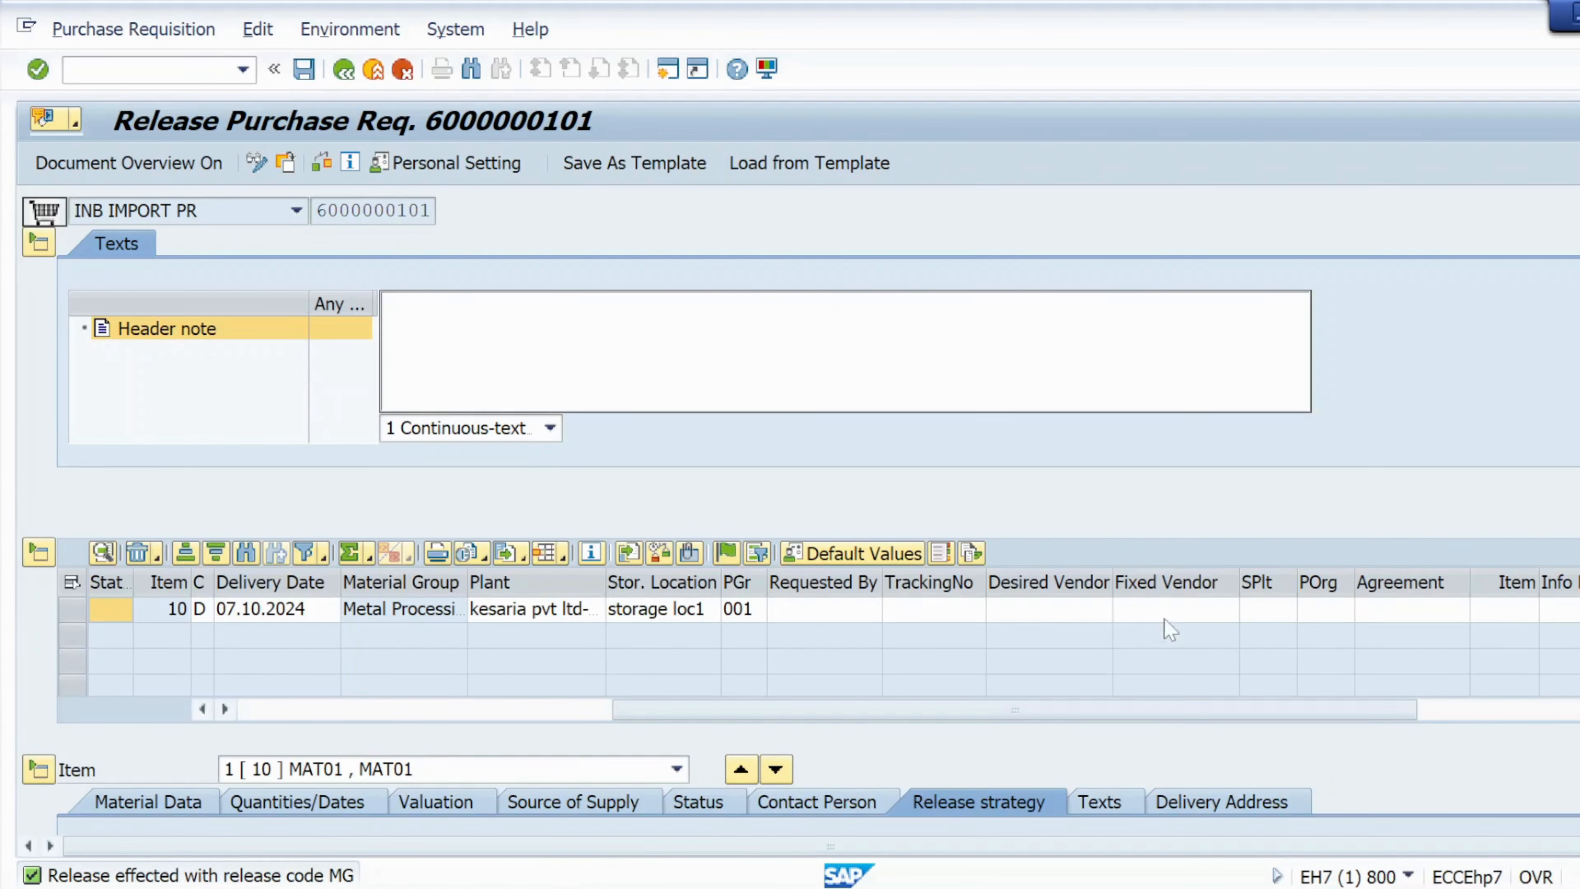
scroll(790, 510, down, 4)
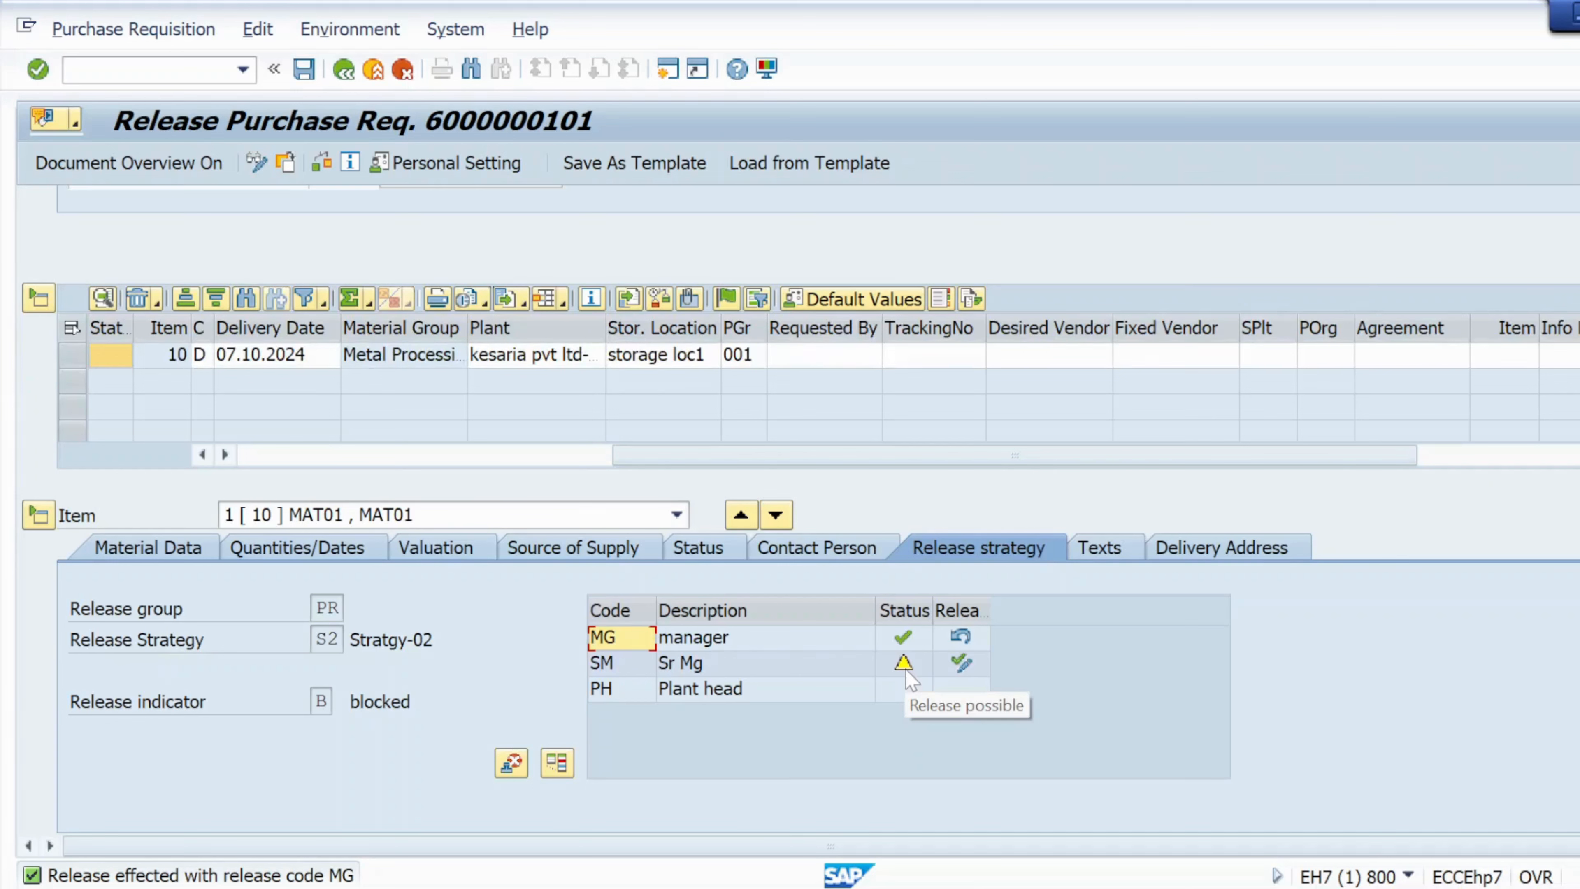
- Release item 10 with the senior manager's release code SM and the plant head's release code PH
click(963, 666)
click(963, 665)
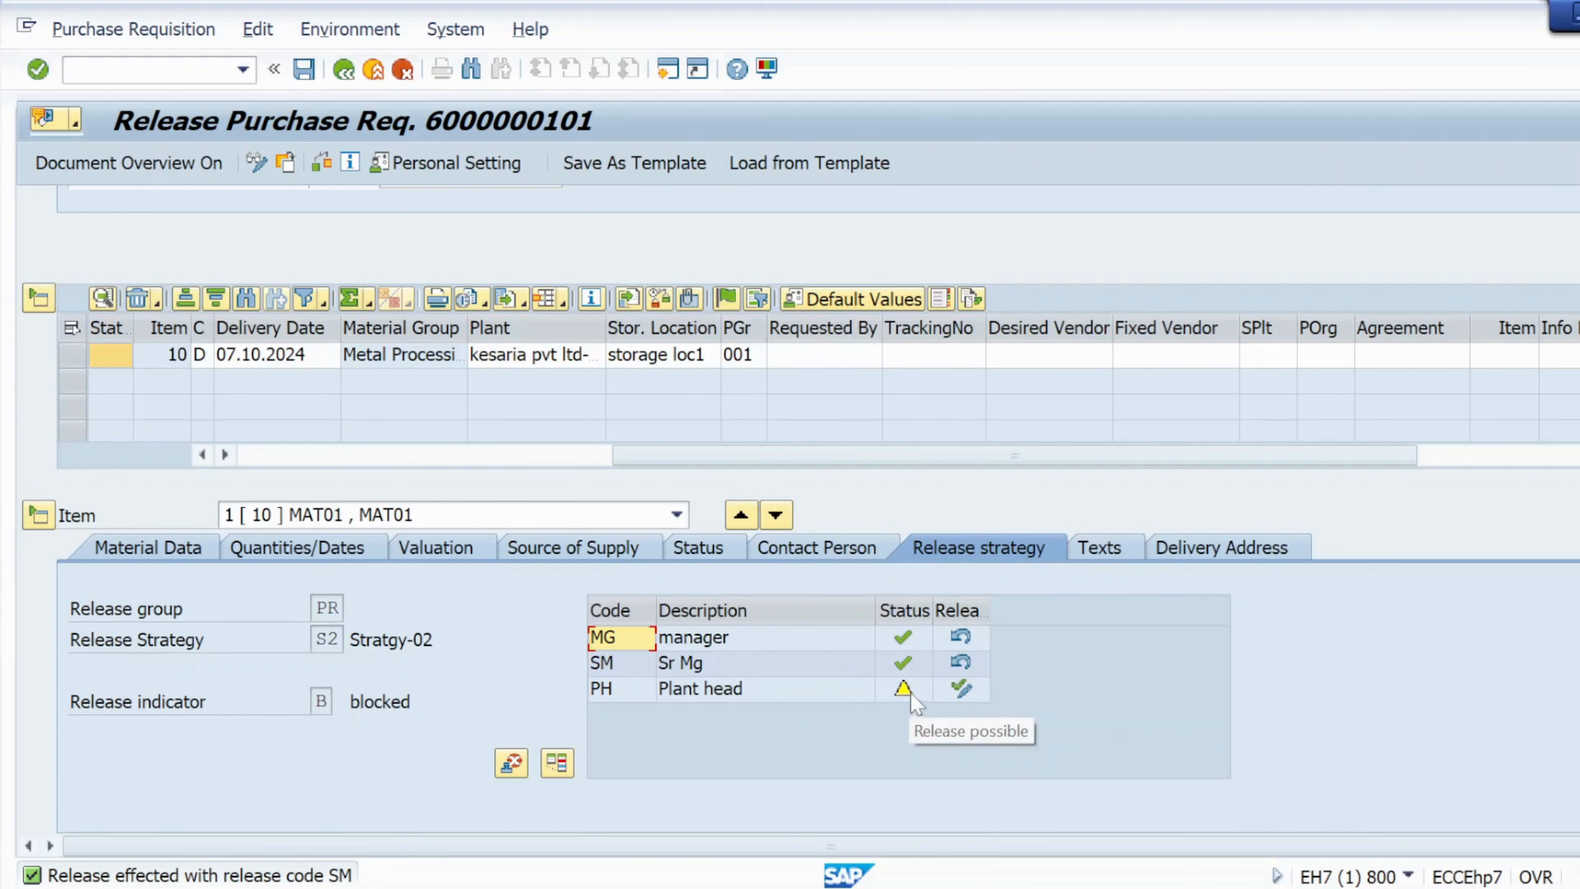
click(961, 687)
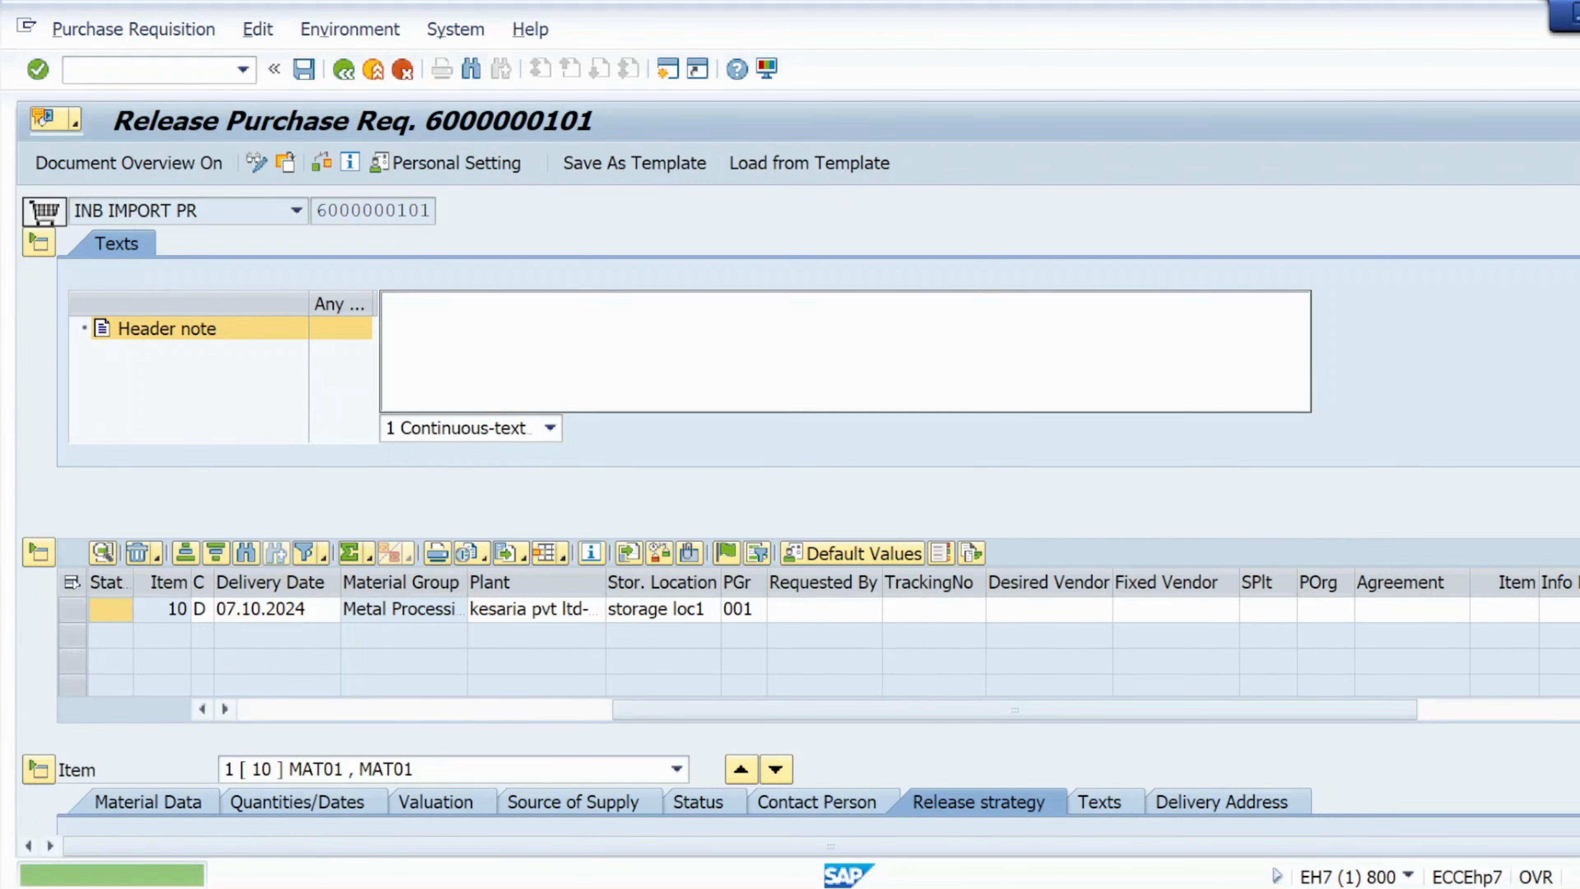
scroll(809, 510, down, 3)
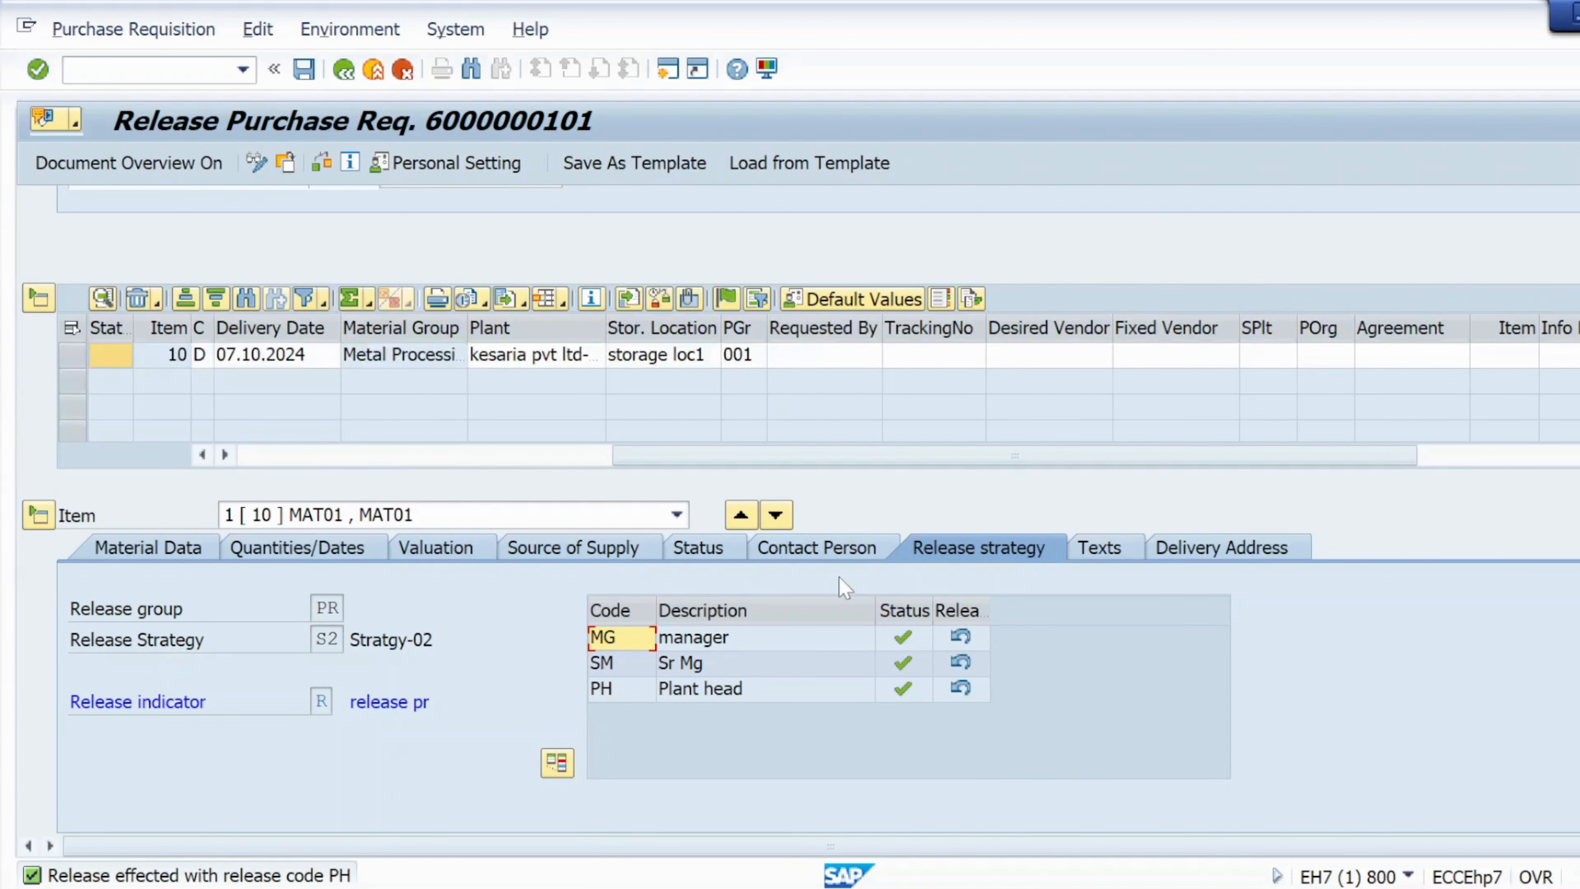
- Look up the release transaction codes in the Word procedure document and start transaction ME54 in SAP
mouse_move(1037, 886)
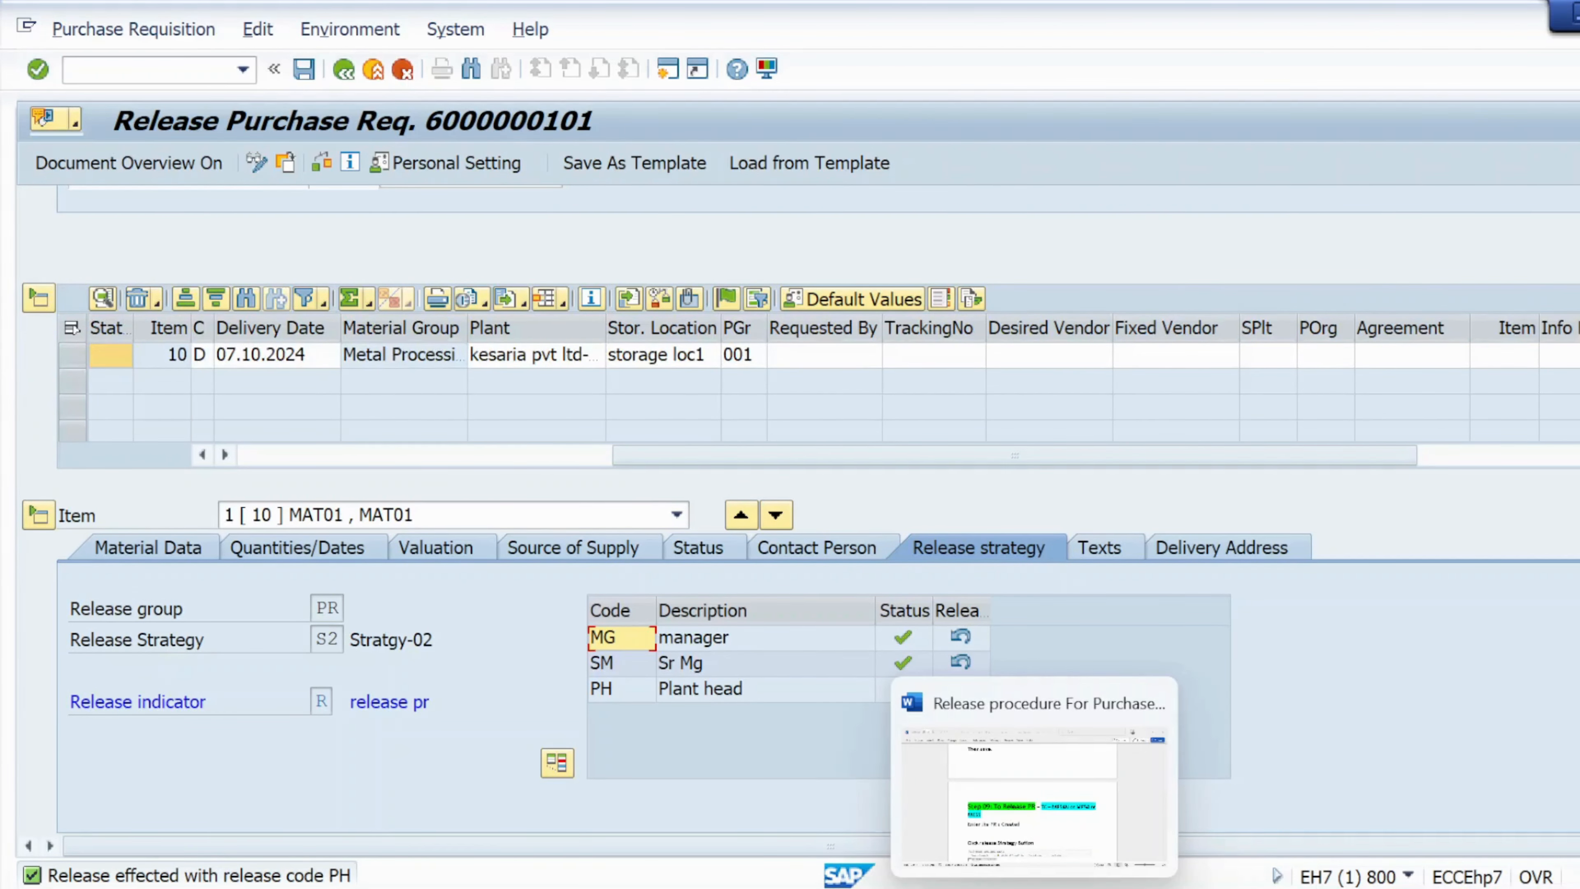
click(1038, 852)
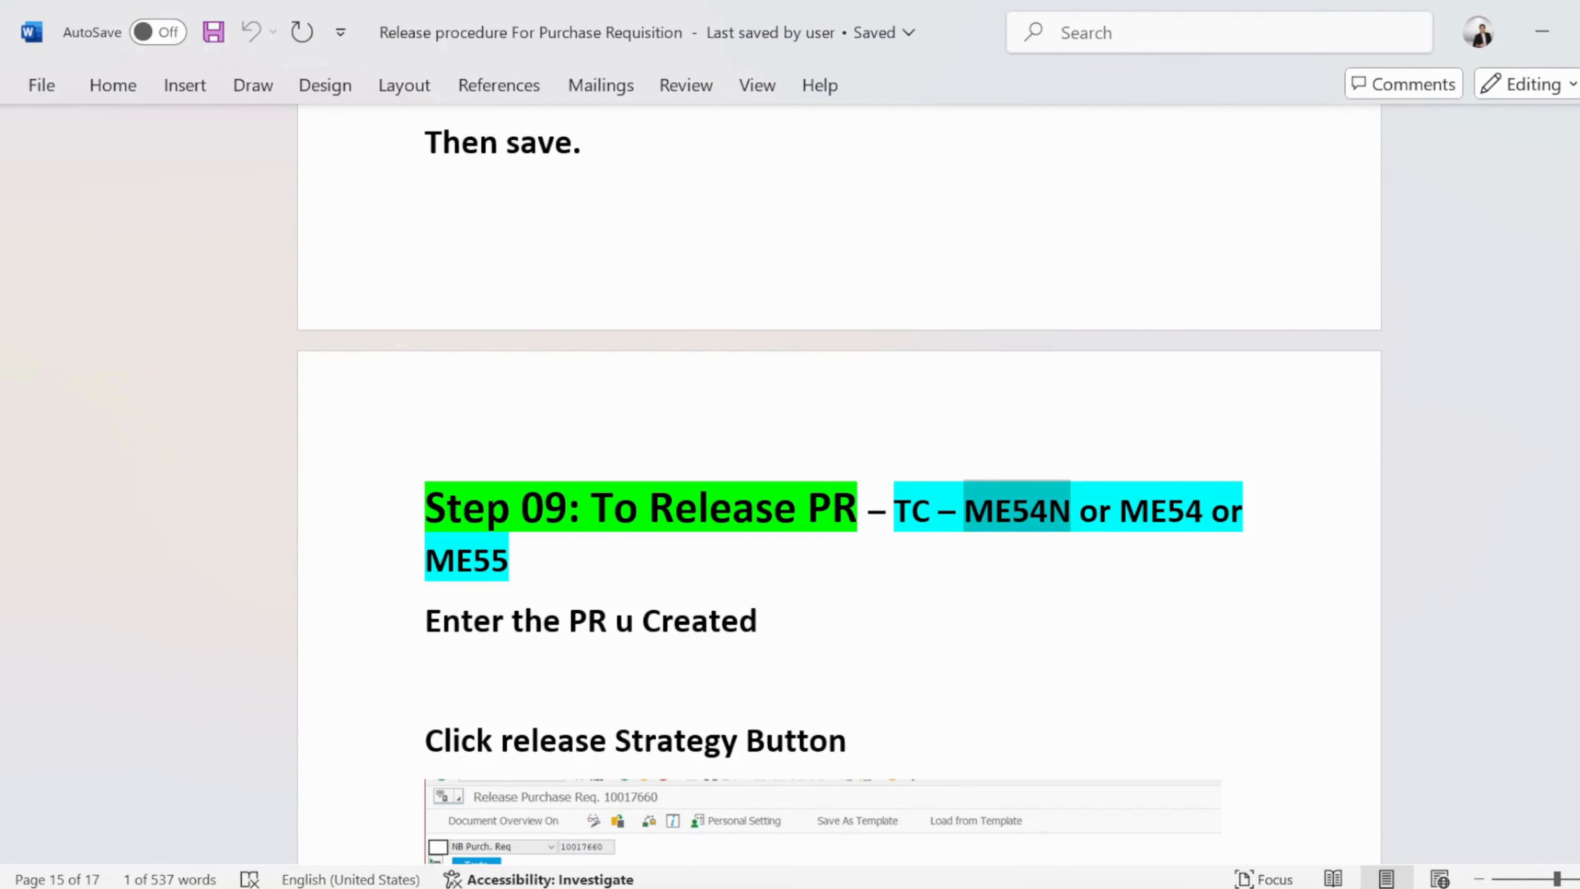
drag(1119, 510, 1202, 510)
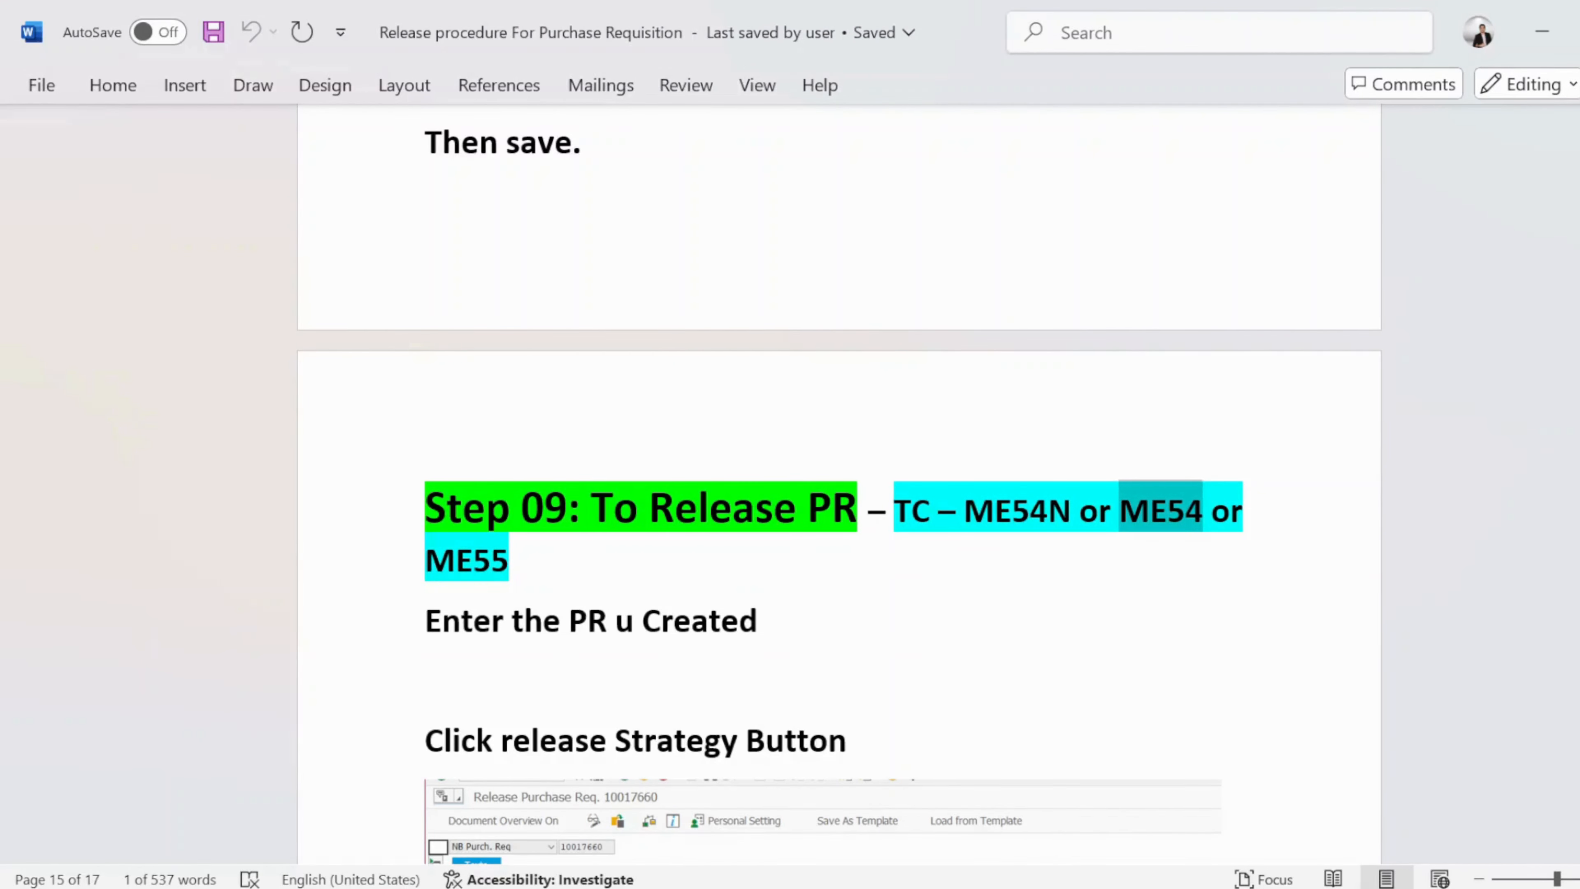
key(alt+Tab)
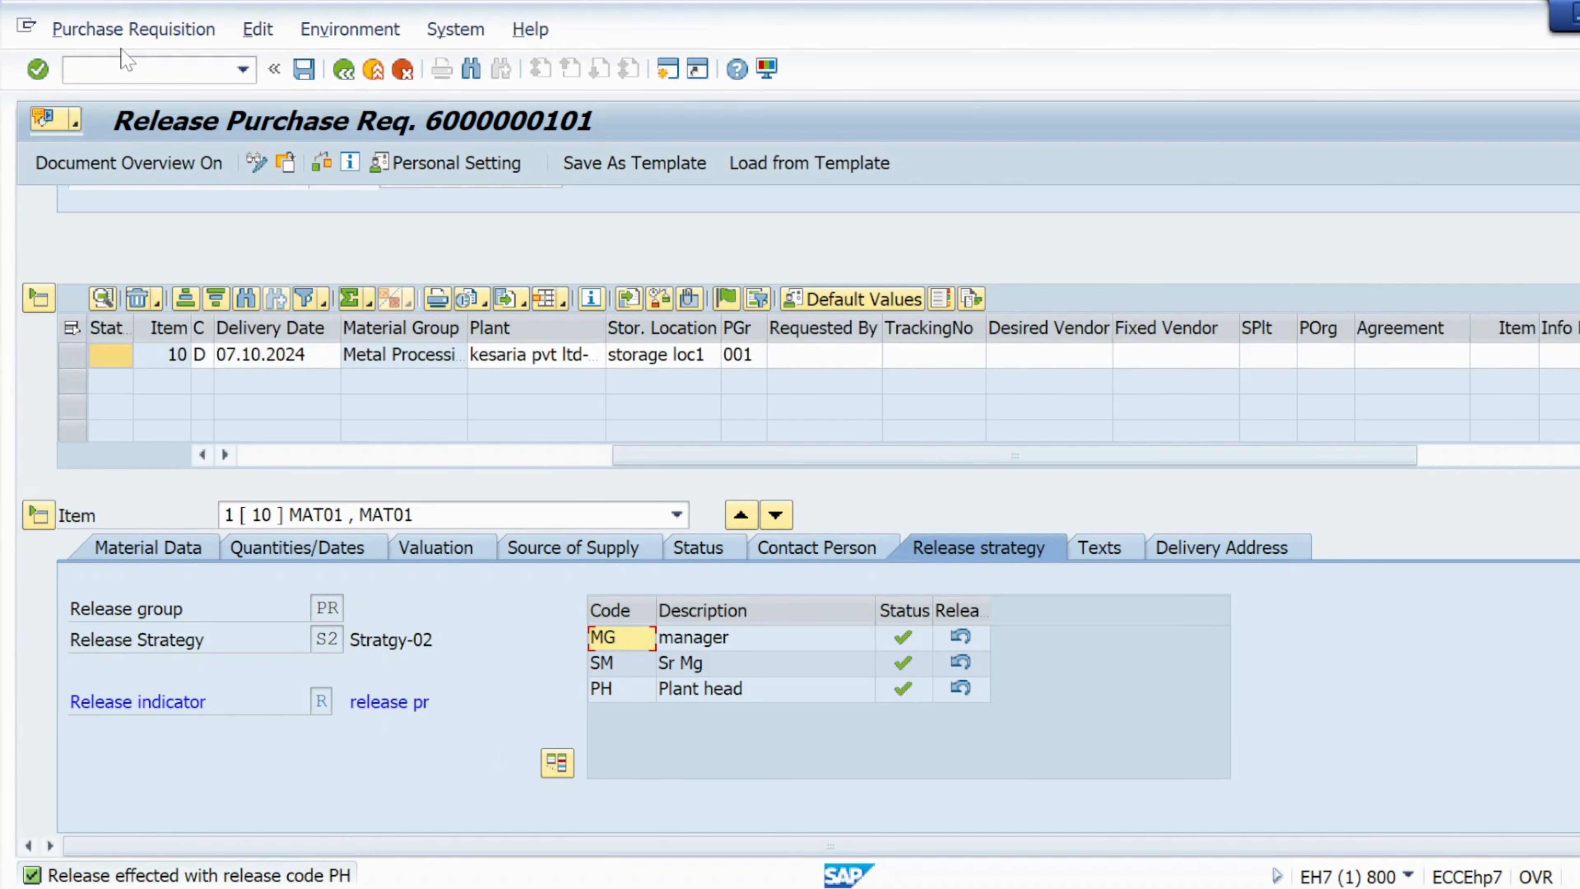
click(126, 62)
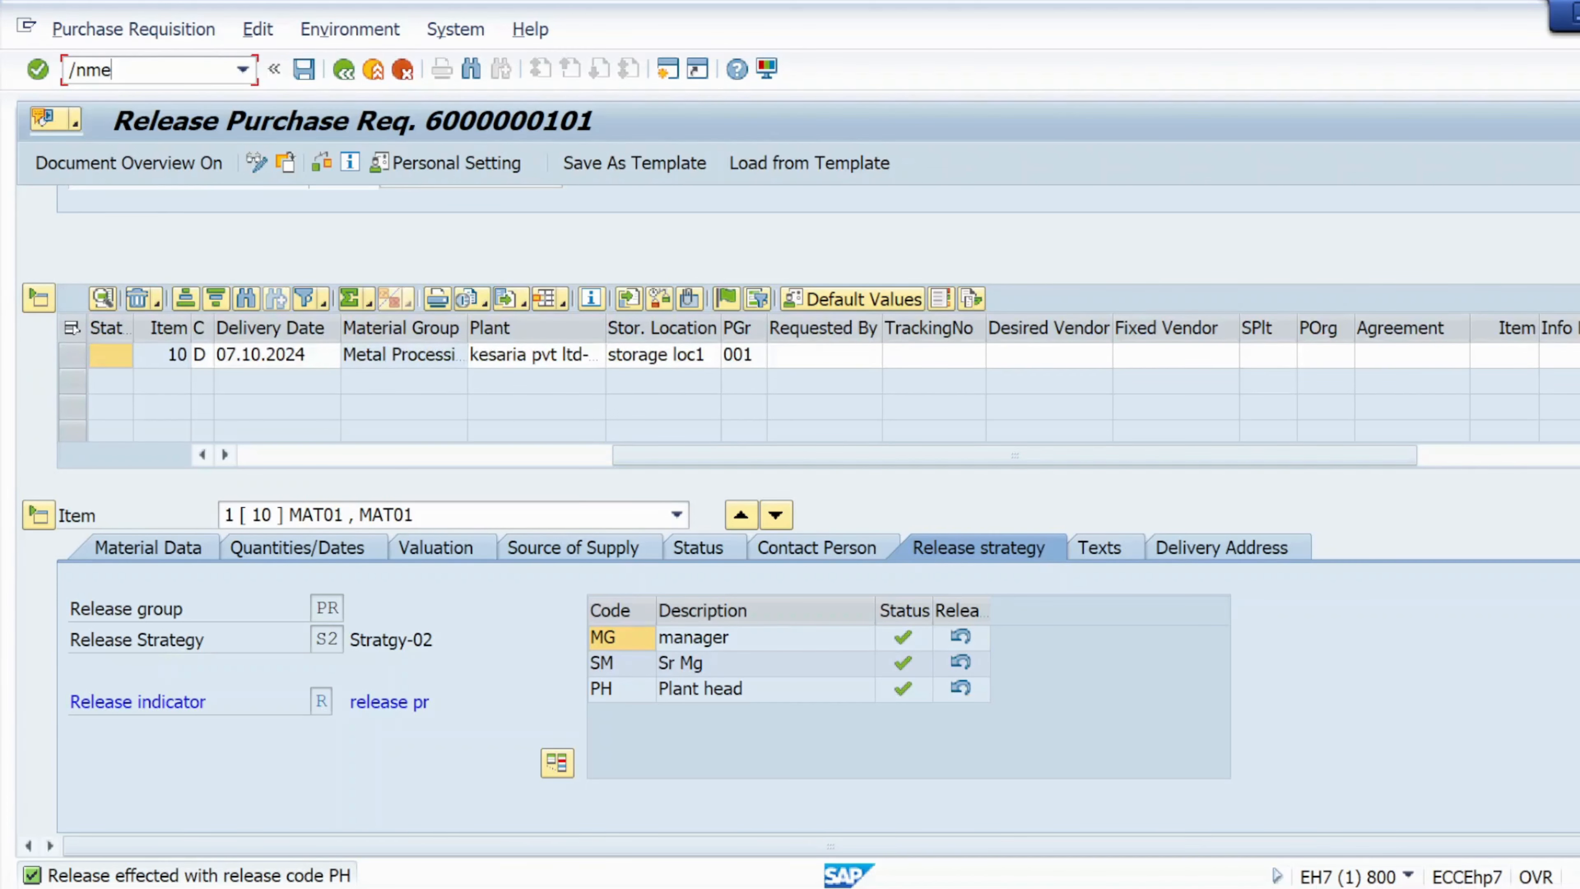
key(Return)
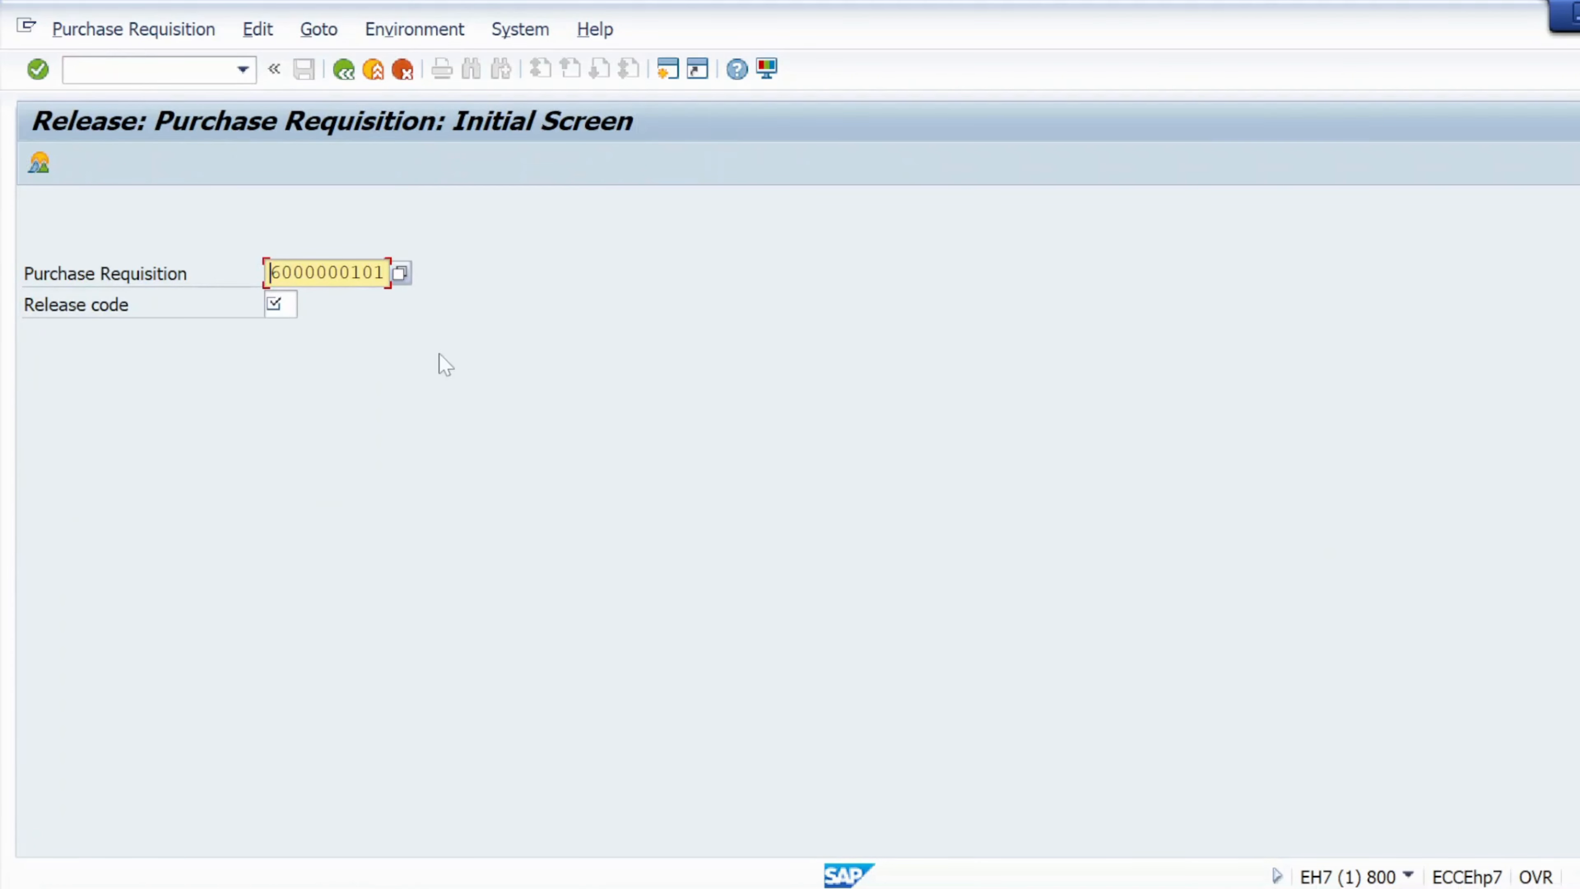
- Check the import requisition approvers' release codes in the Notepad client requirement notes and return to the SAP release screen
click(280, 304)
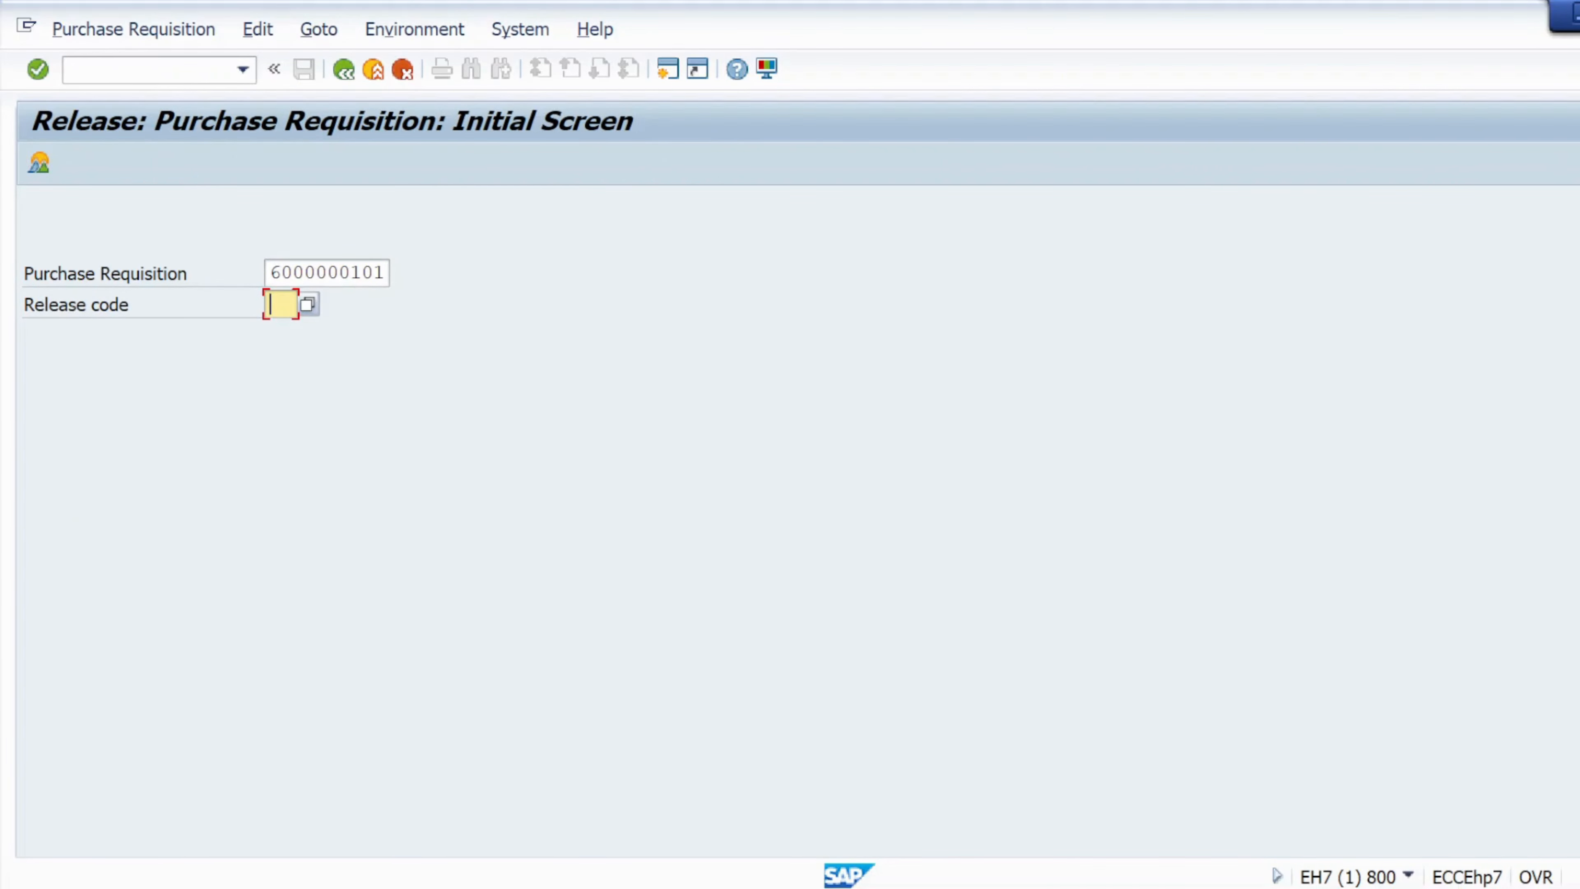
drag(385, 272, 269, 273)
click(284, 305)
key(alt+Tab)
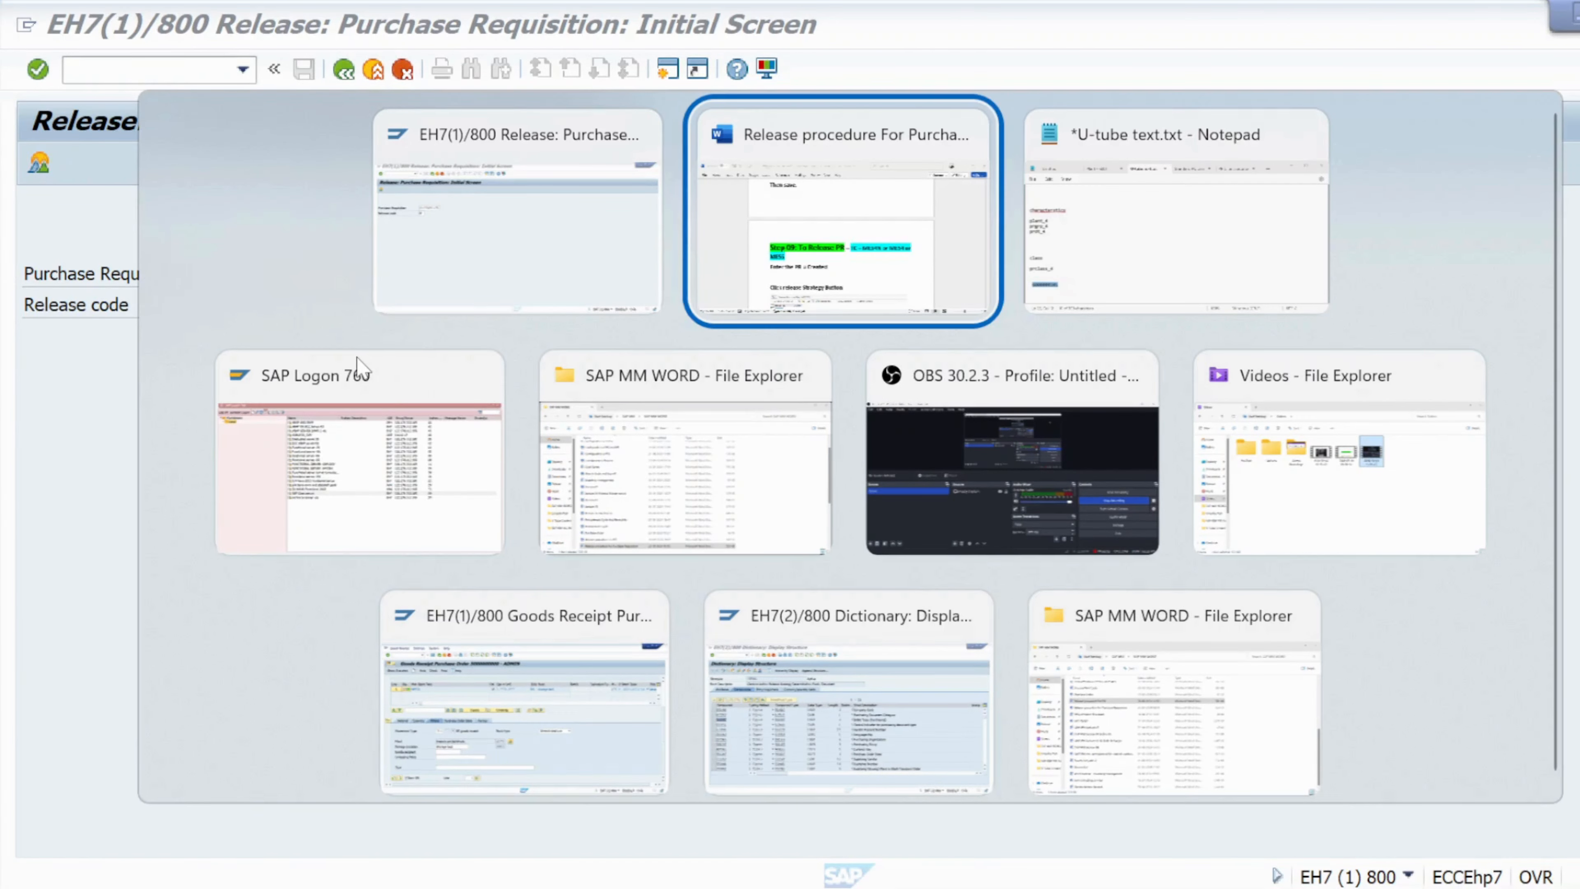
key(alt+Tab)
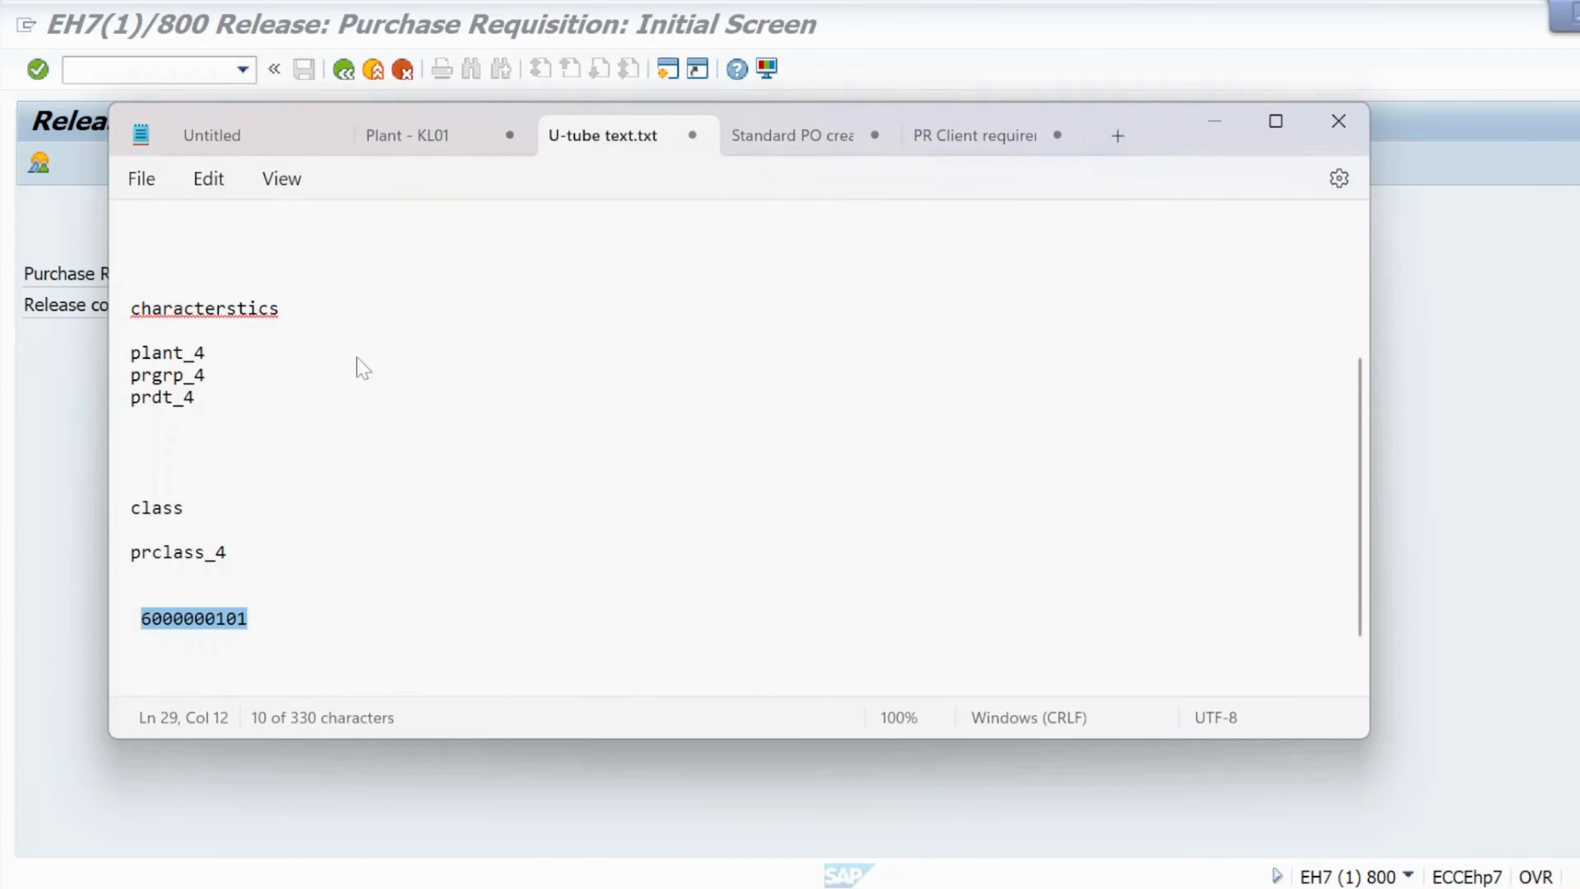
scroll(333, 505, up, 4)
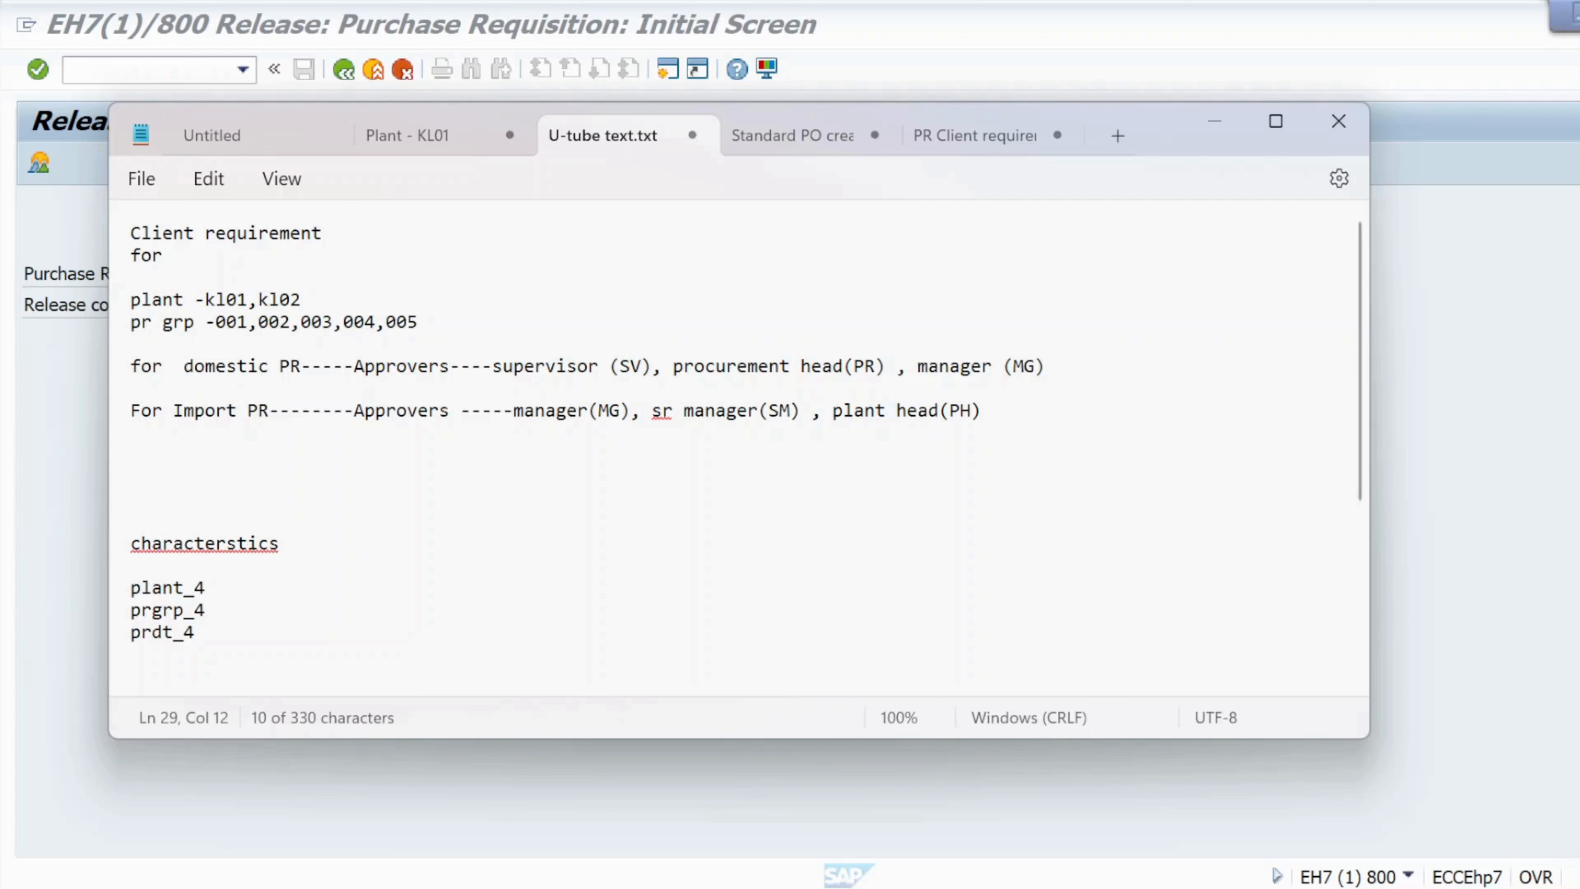
double_click(608, 410)
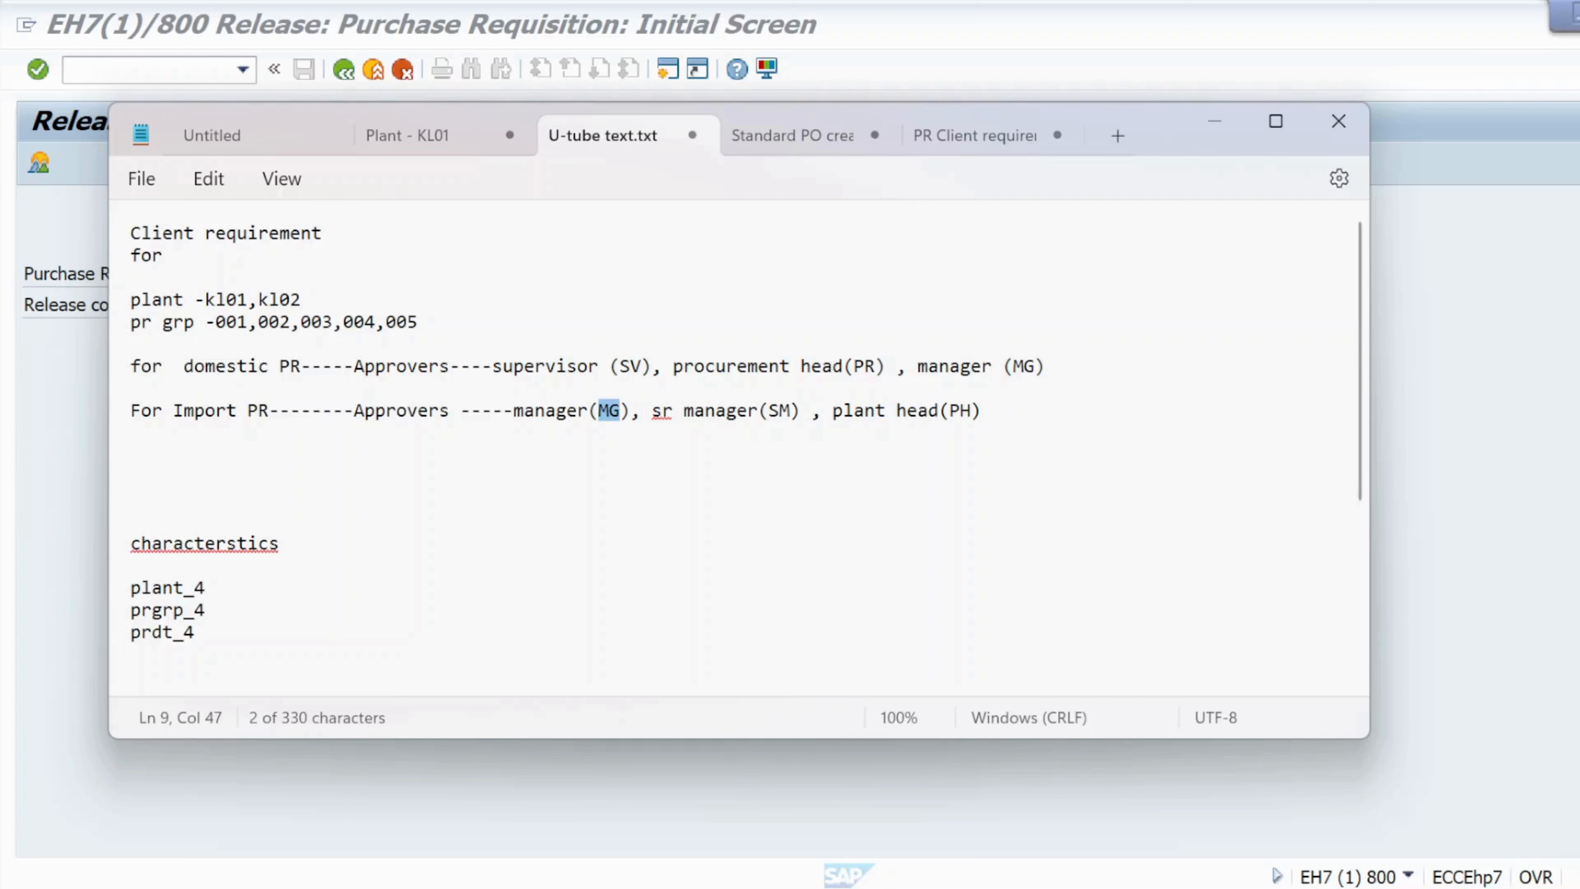
drag(759, 410, 790, 410)
drag(970, 411, 918, 412)
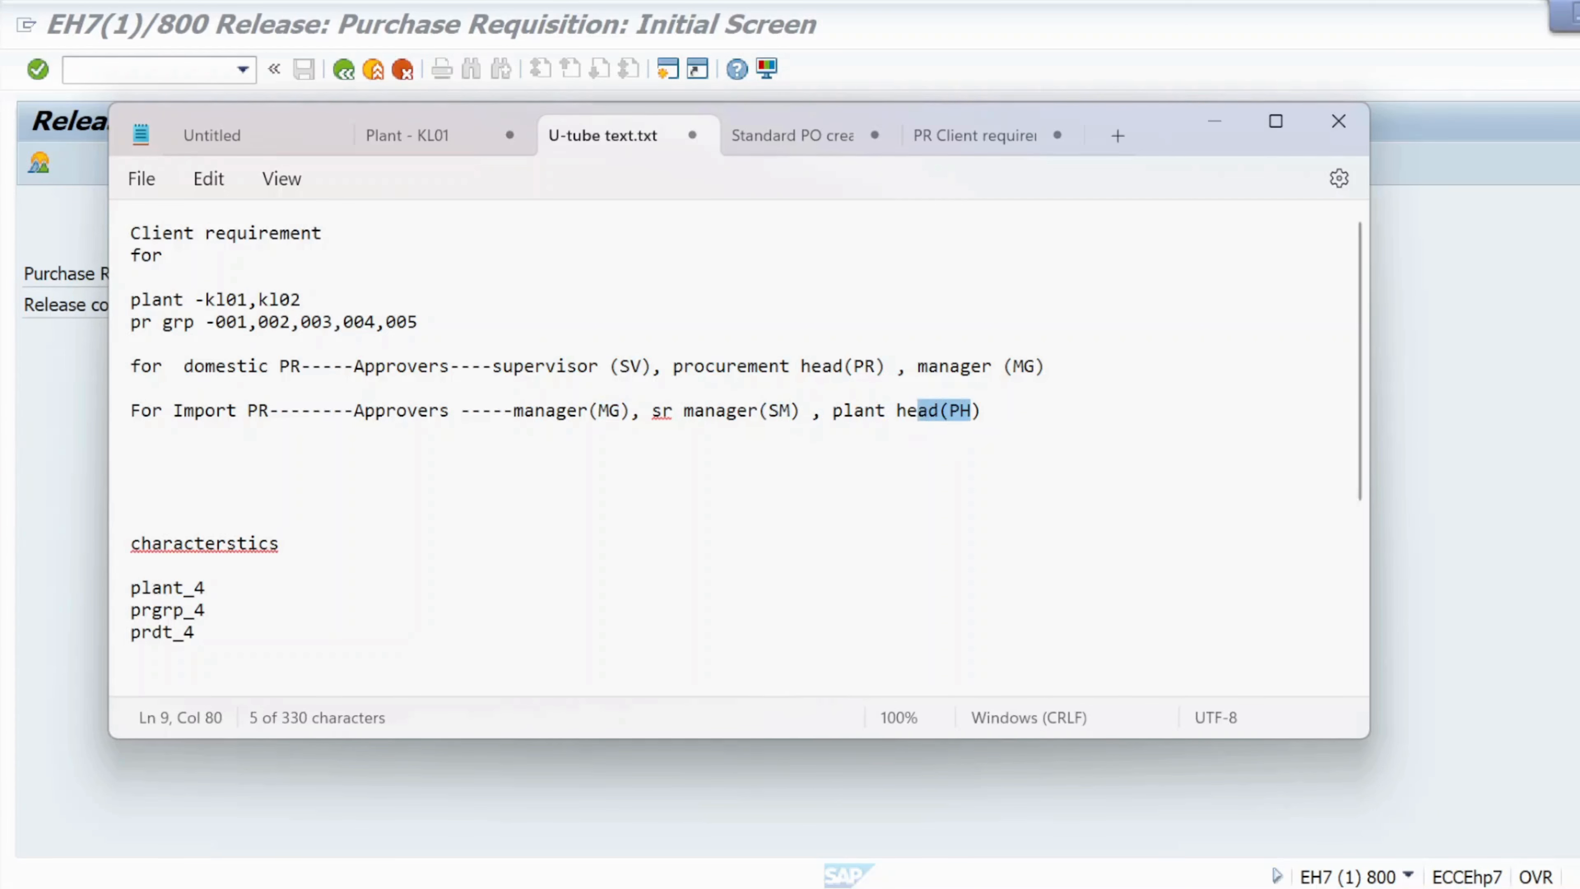
drag(566, 410, 620, 410)
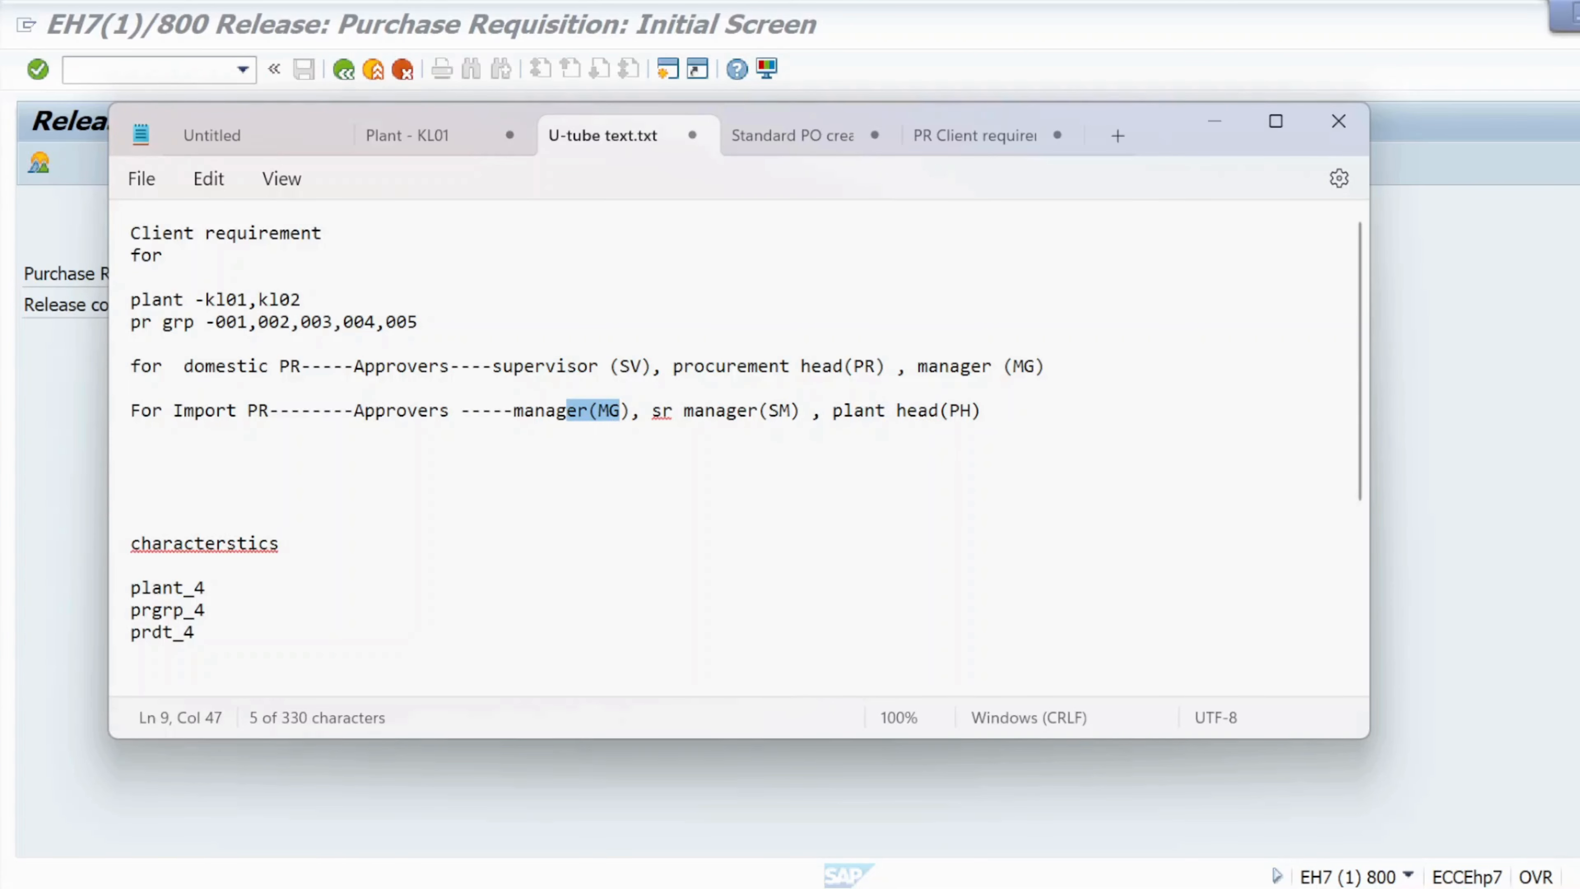
key(alt+Tab)
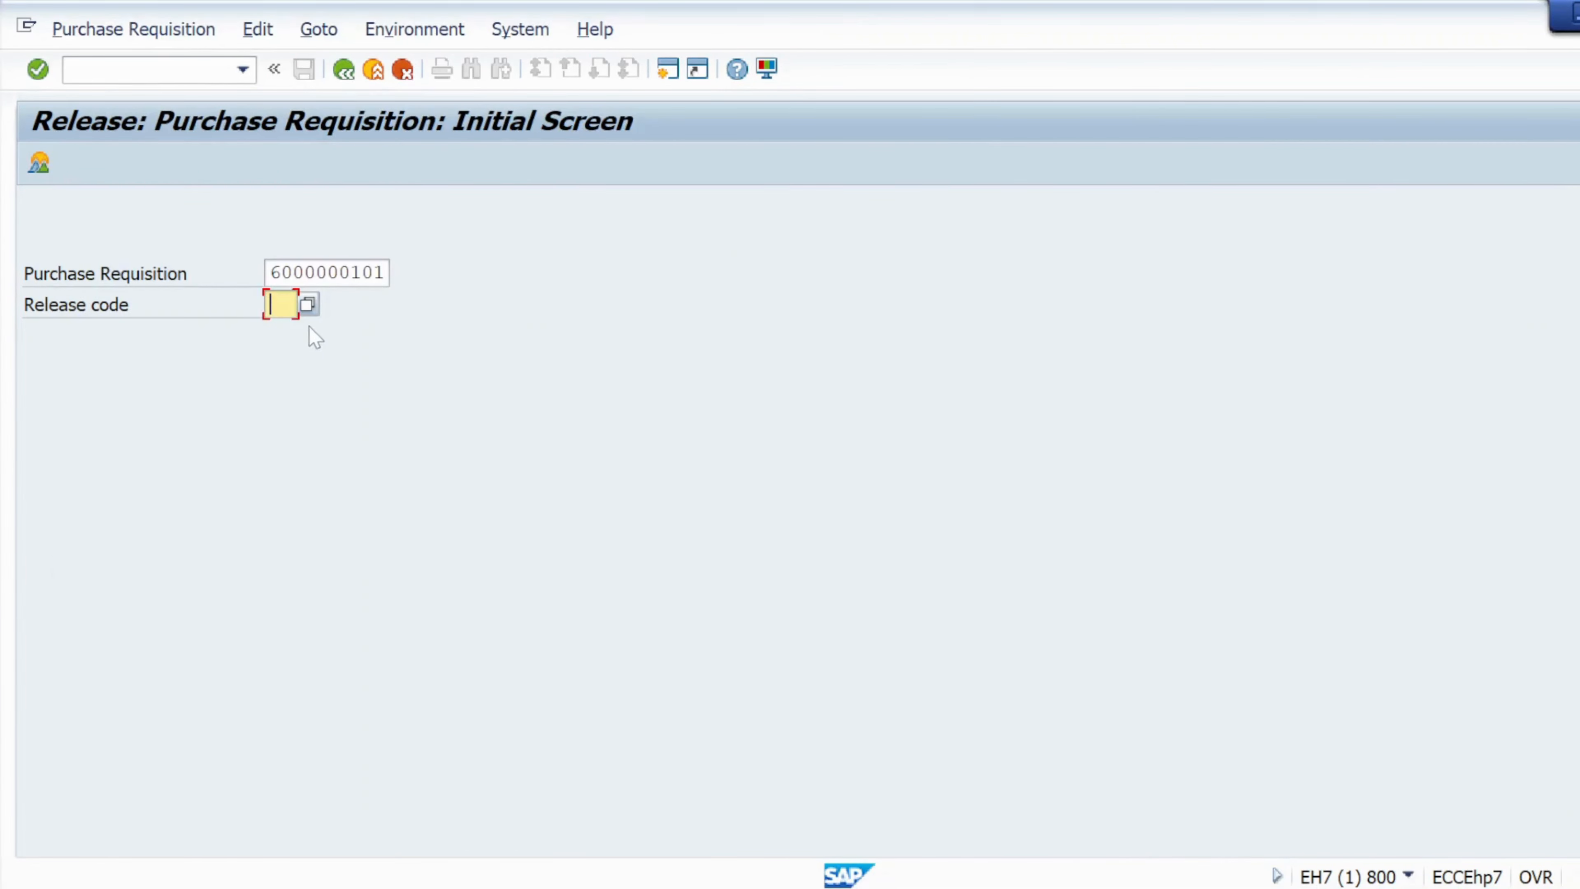
- Release item 10 of the import requisition with release code MG and save it
text(mg)
click(37, 68)
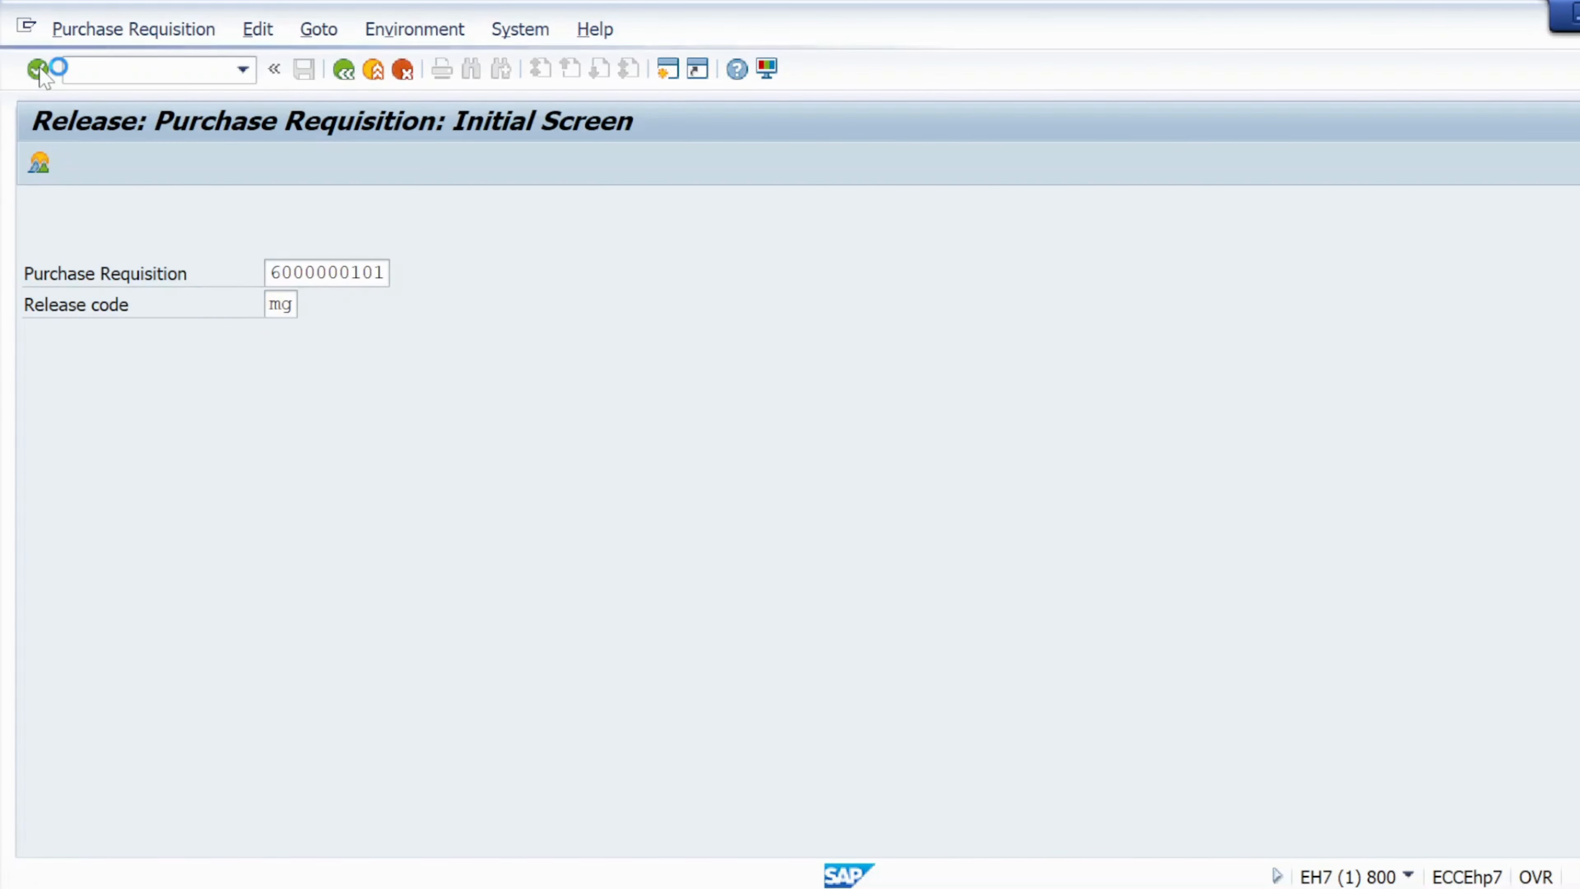
click(36, 335)
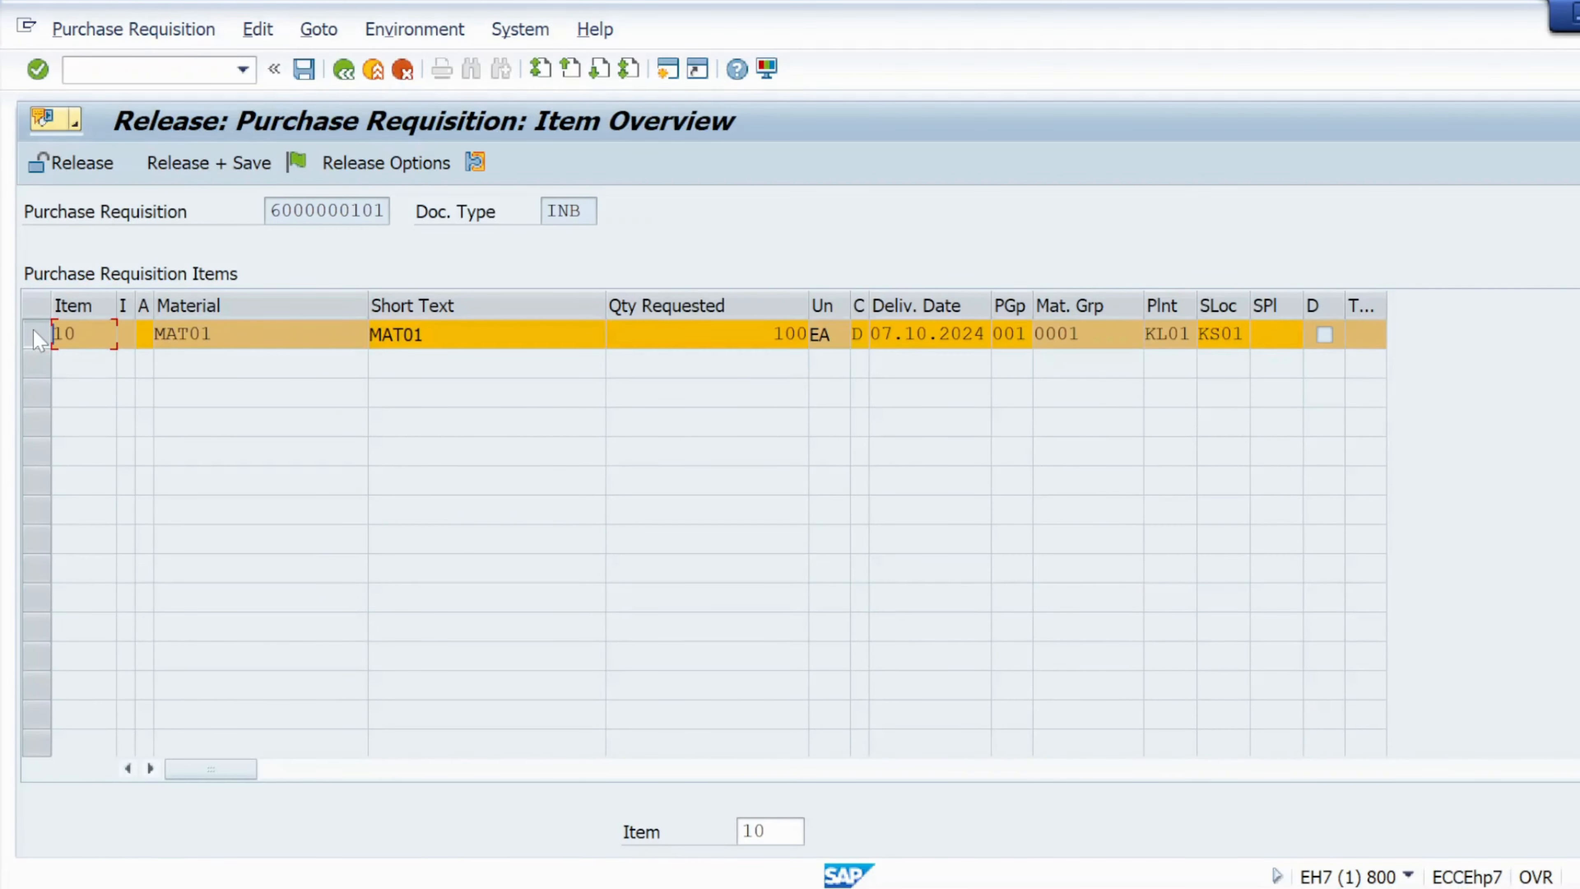
click(169, 165)
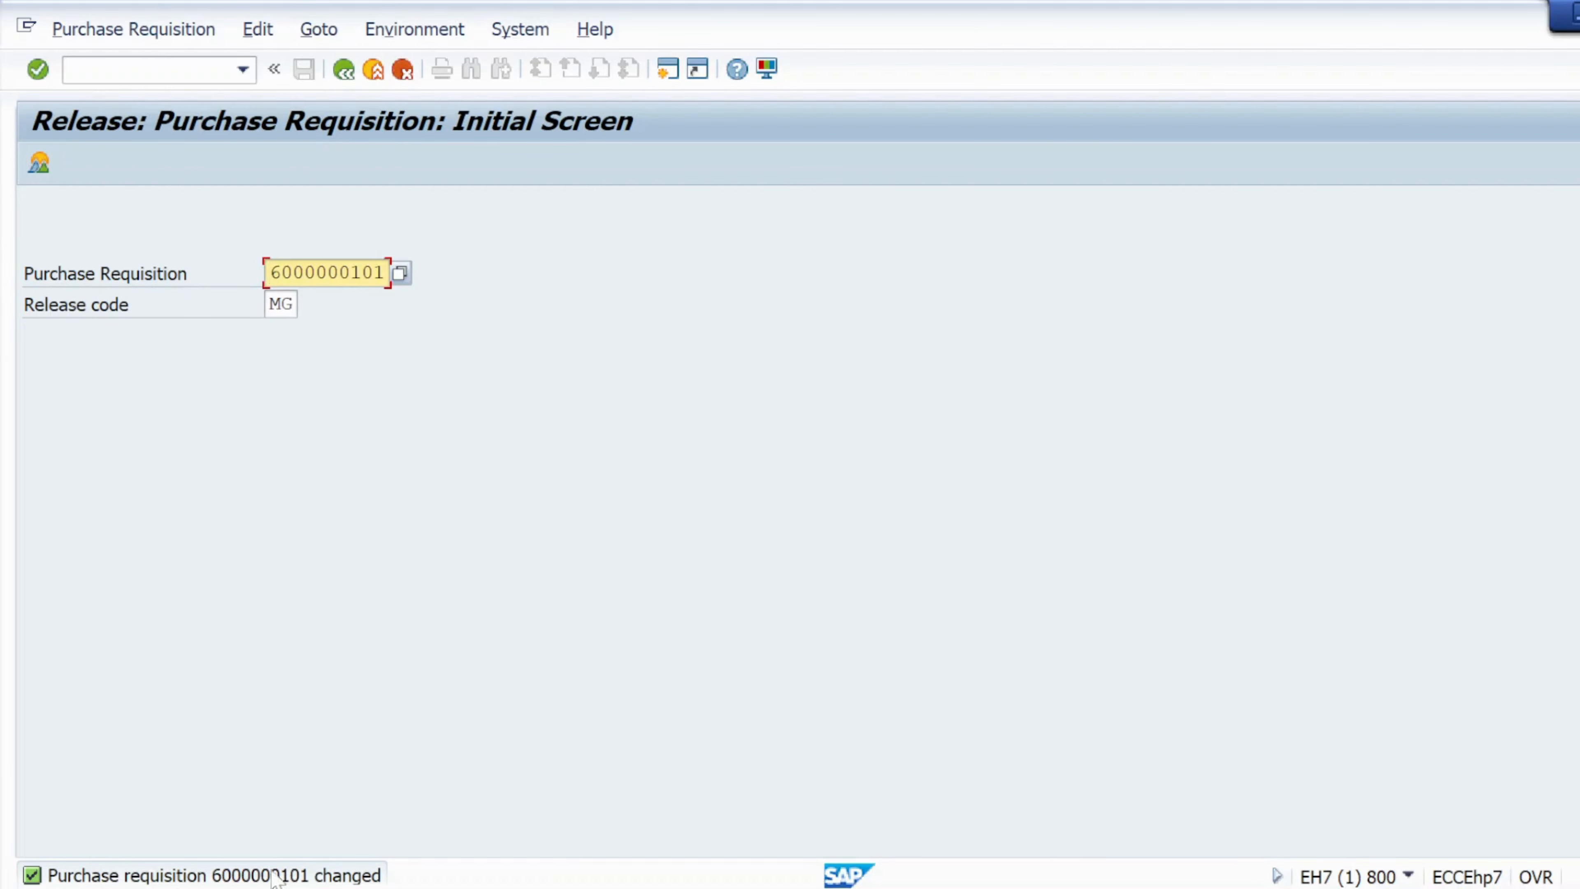
- Change the release code to SM, then release and save item 10 of the same requisition
key(Tab)
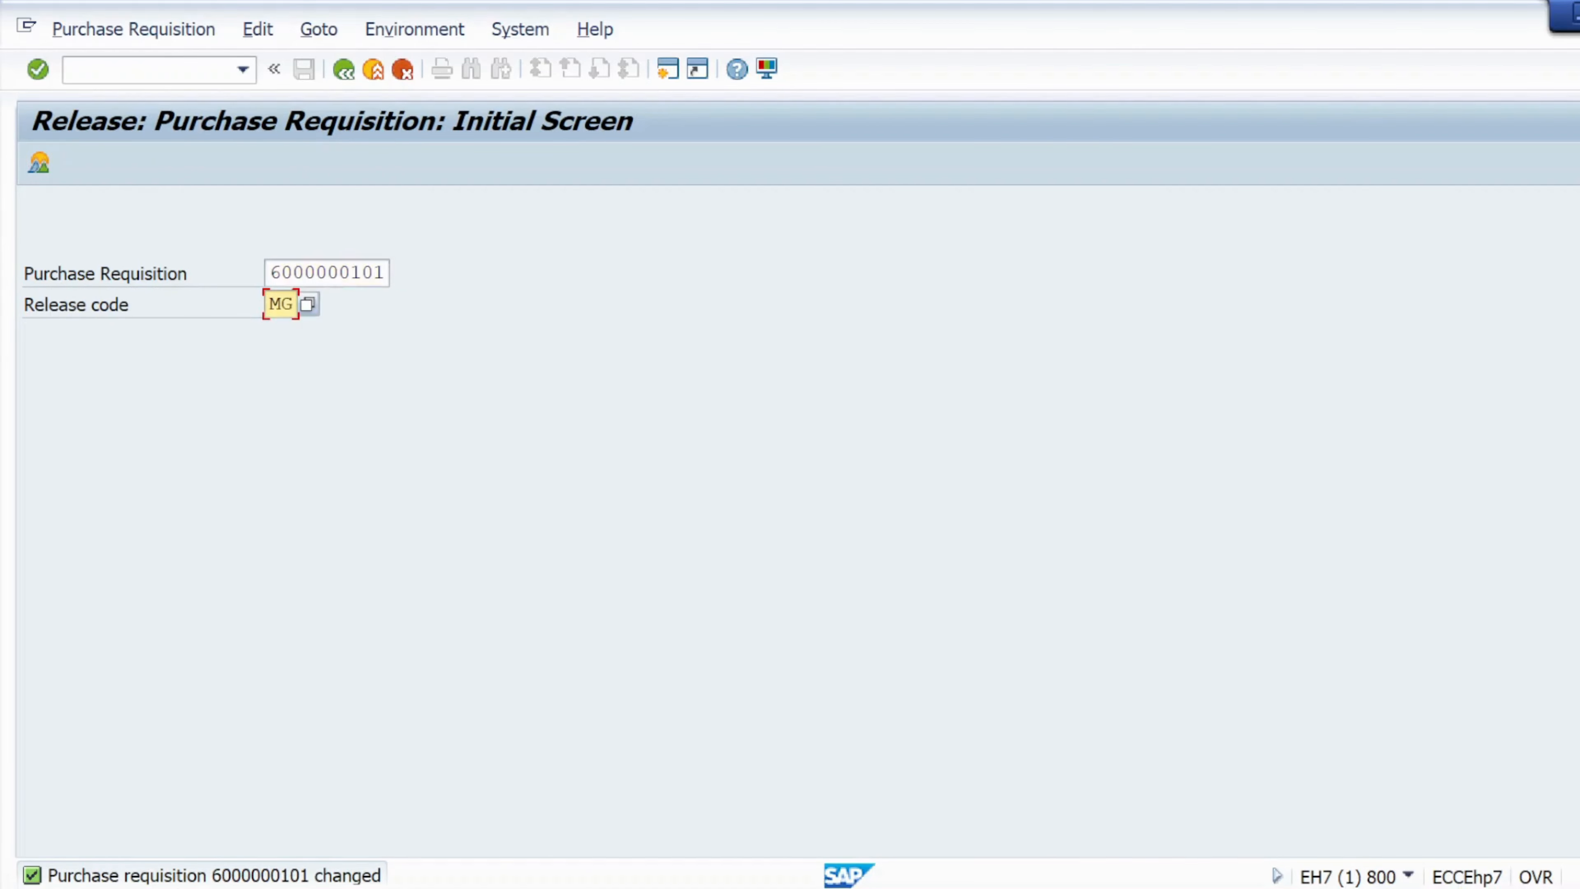
key(BackSpace)
key(BackSpace)
text(sm)
click(36, 73)
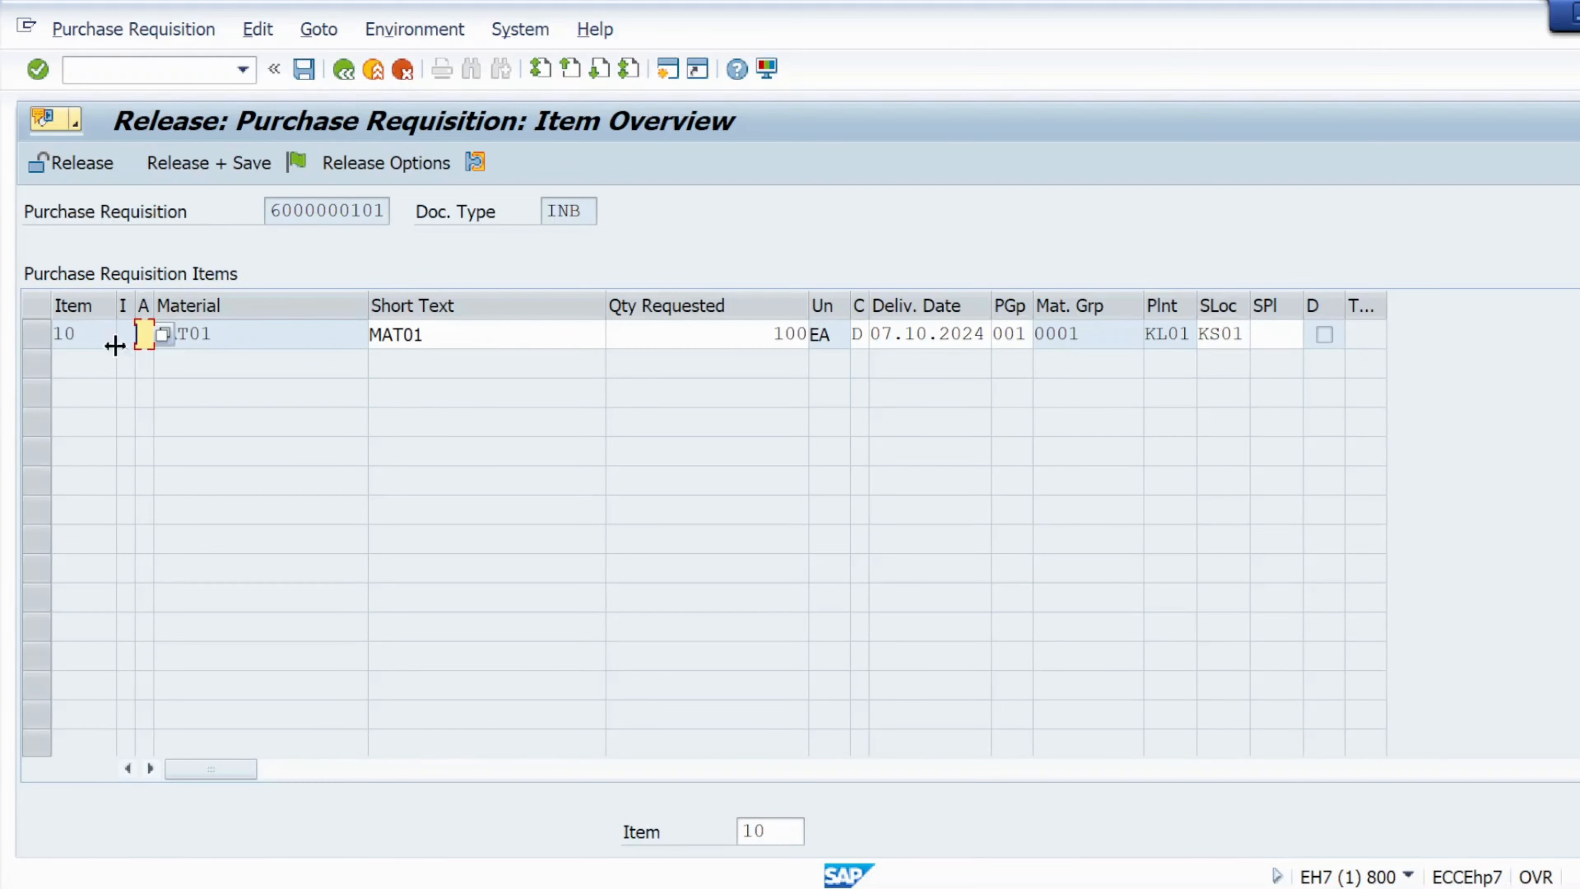
click(36, 334)
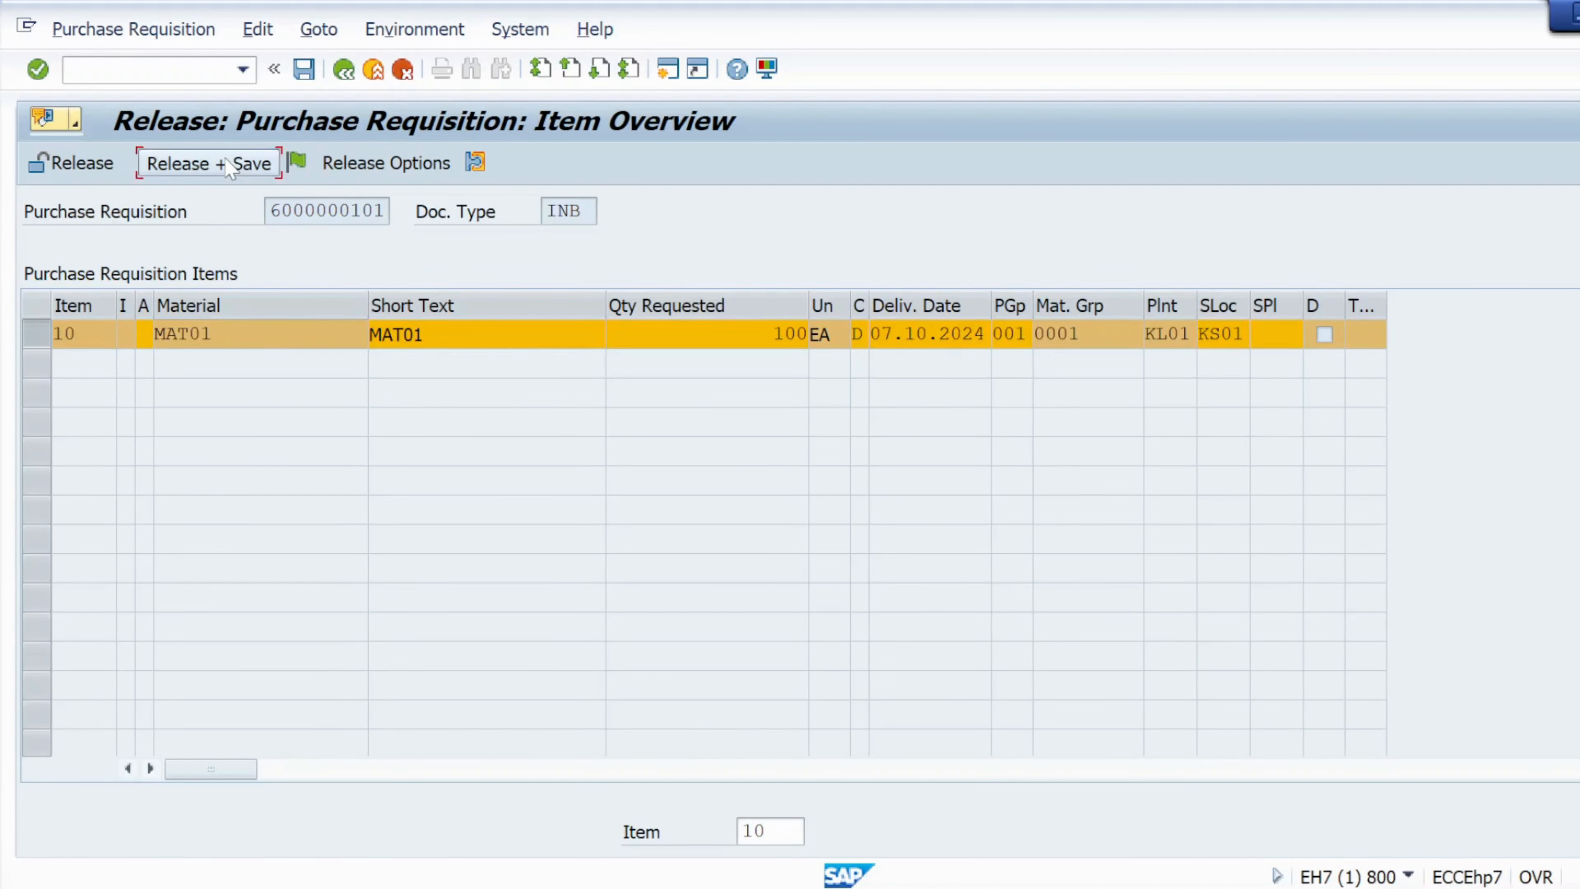
click(239, 161)
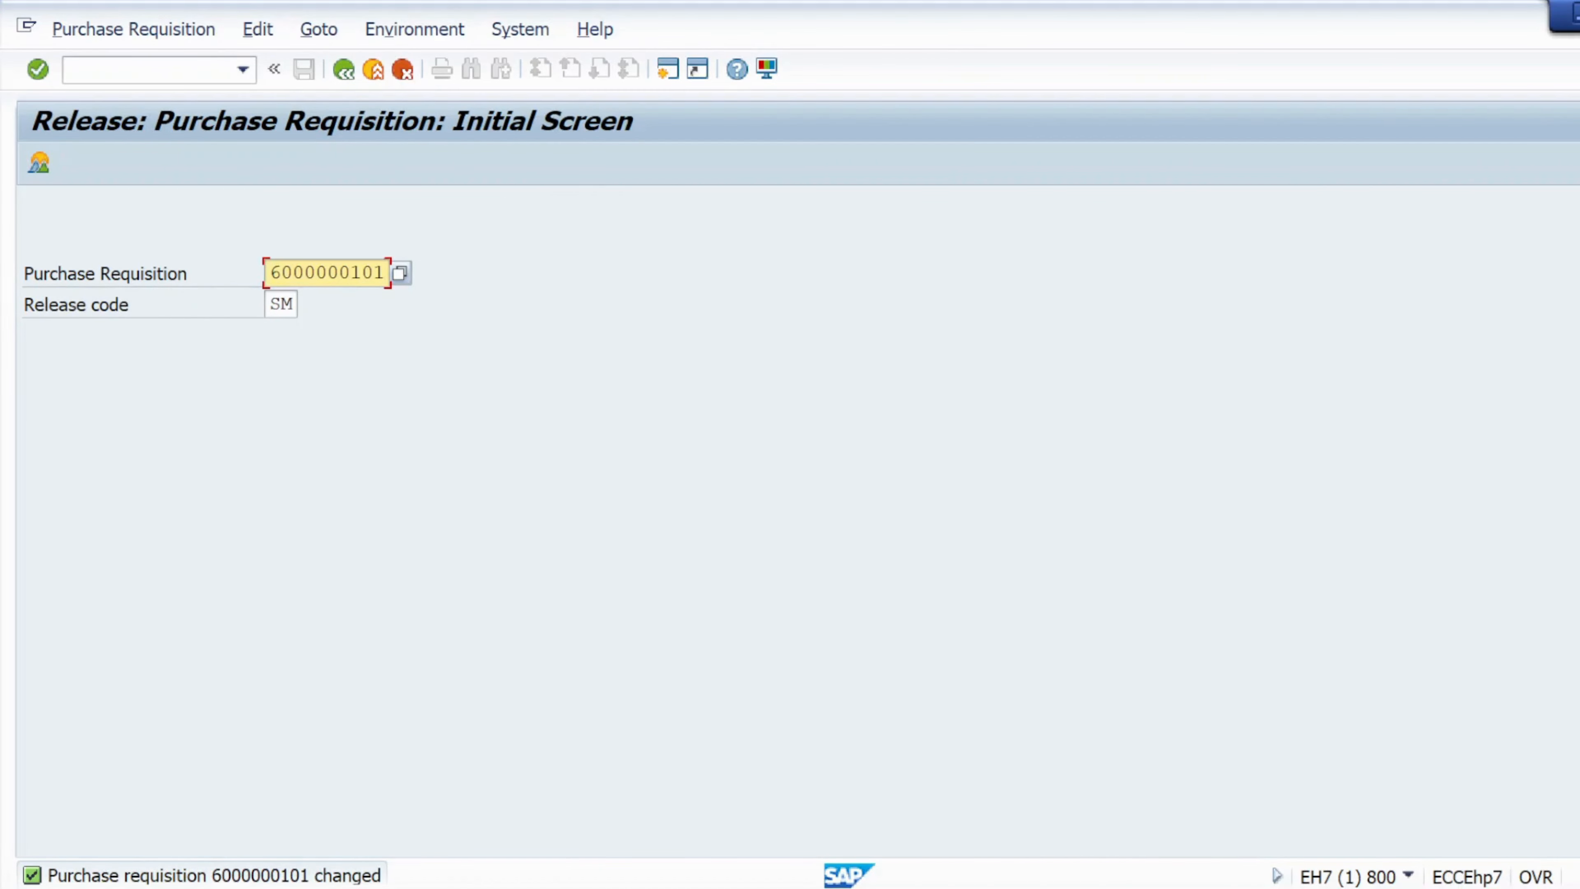
- Change the release code to PH, then release and save item 10 of the same requisition
click(282, 305)
key(BackSpace)
key(BackSpace)
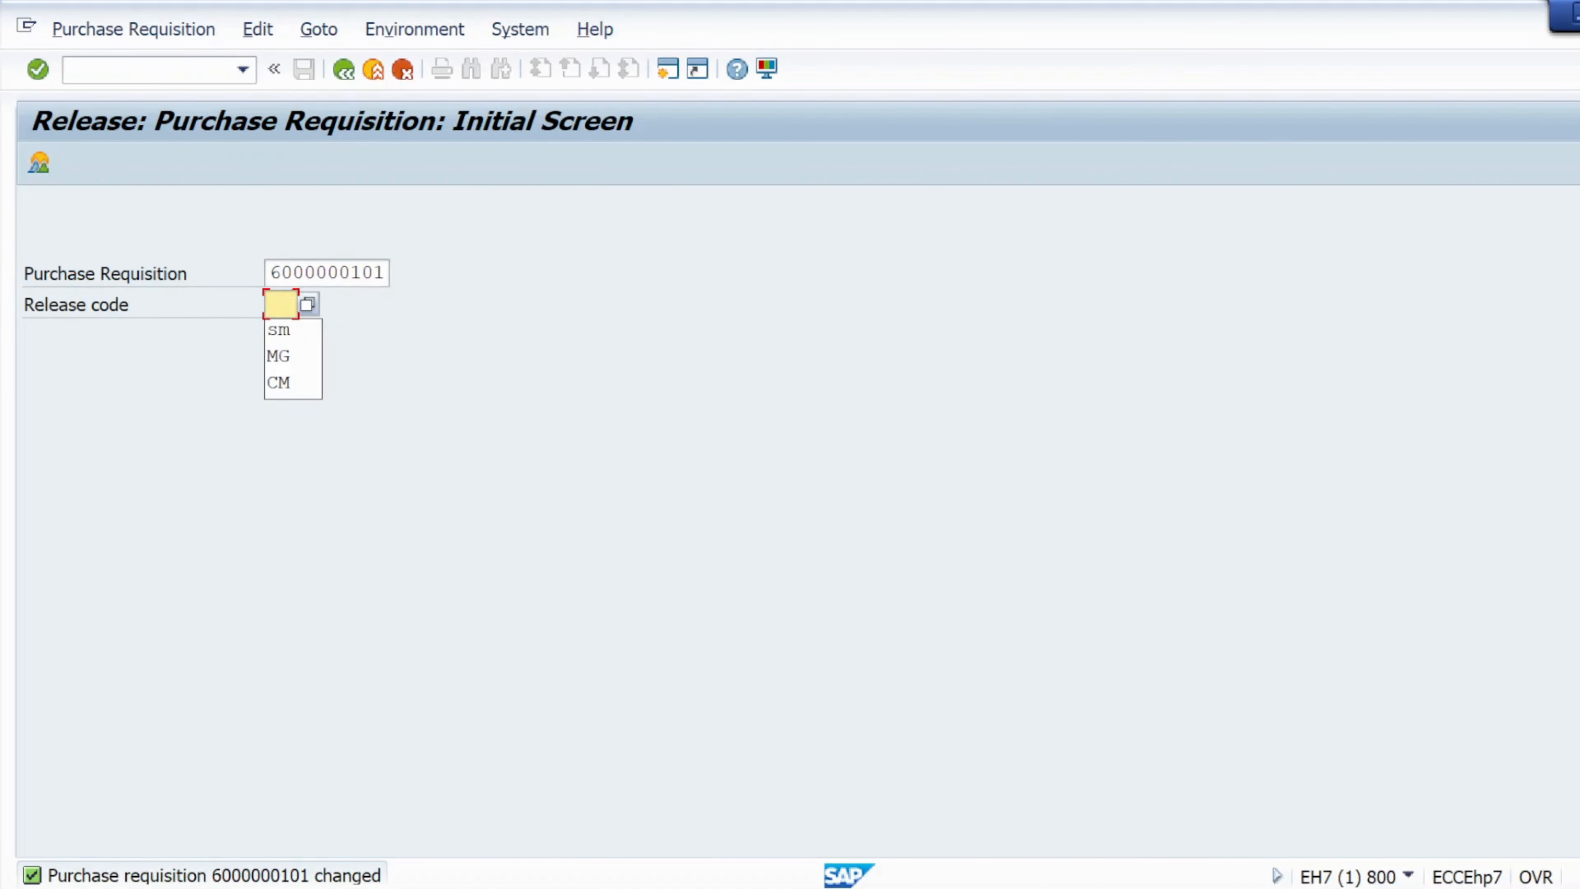
text(ph)
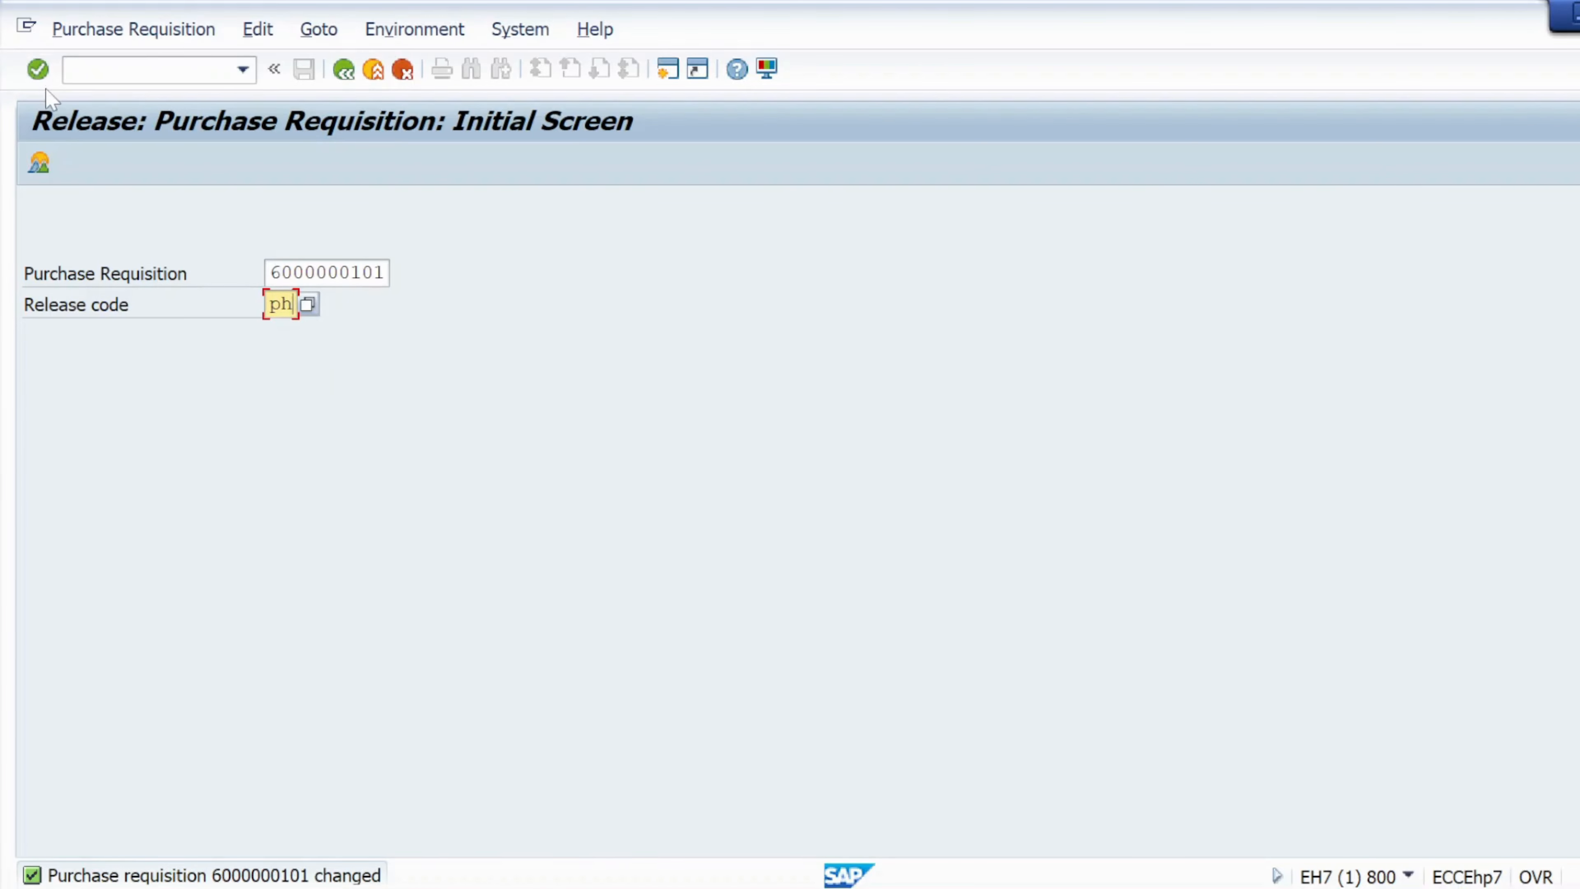
click(37, 69)
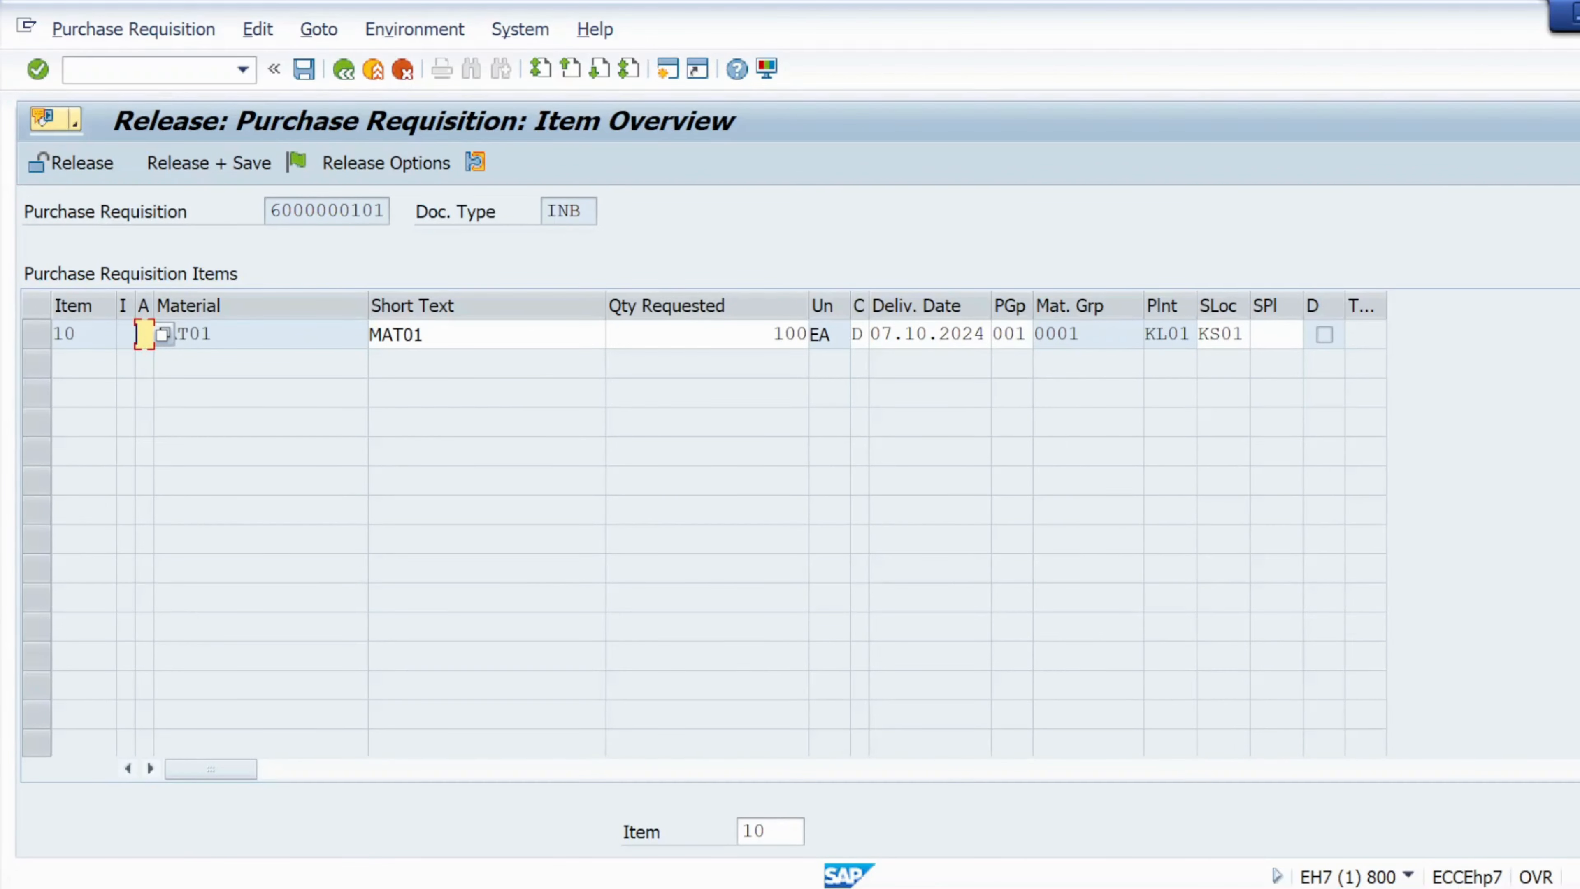
click(36, 339)
click(205, 163)
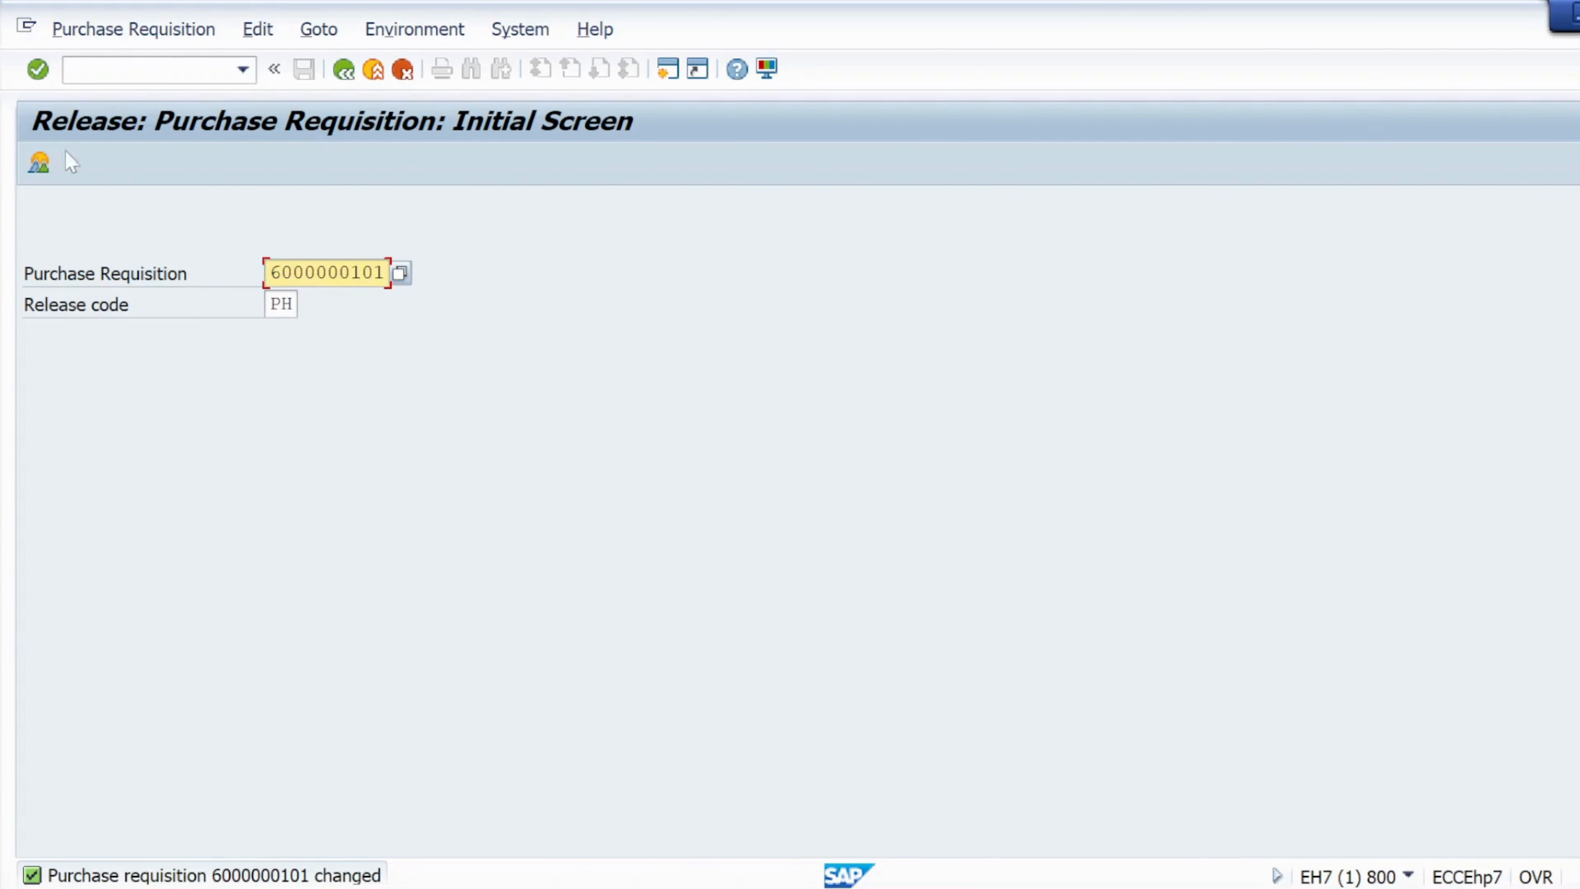
- Start a new standard purchase order with transaction ME21N and set the vendor to ven1
click(70, 68)
text(/)
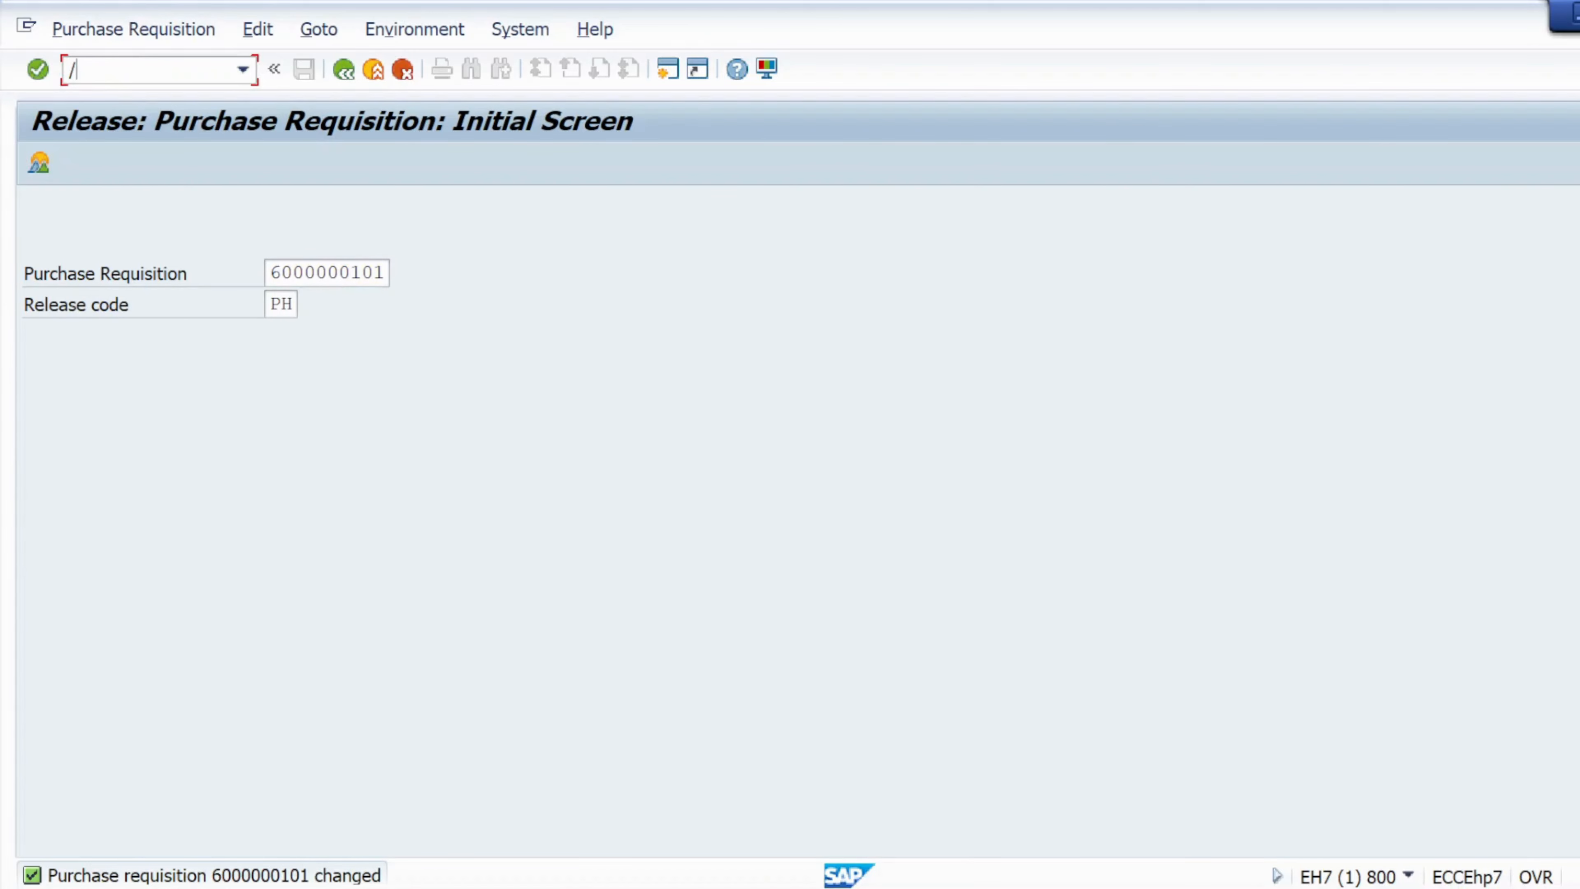
text(nme21n)
key(Return)
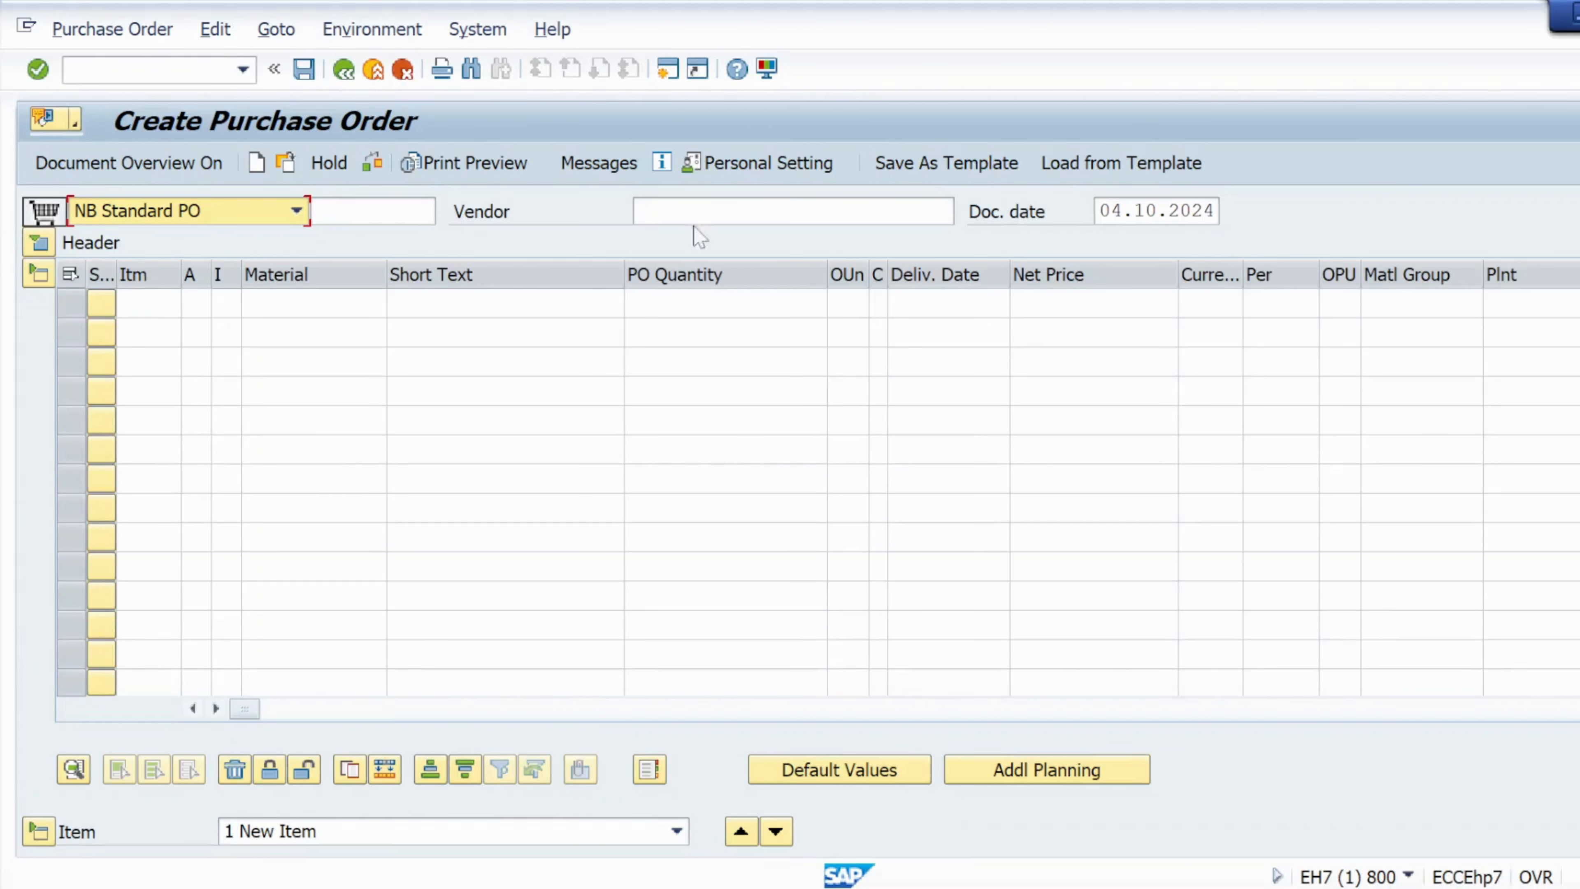
click(636, 209)
click(653, 237)
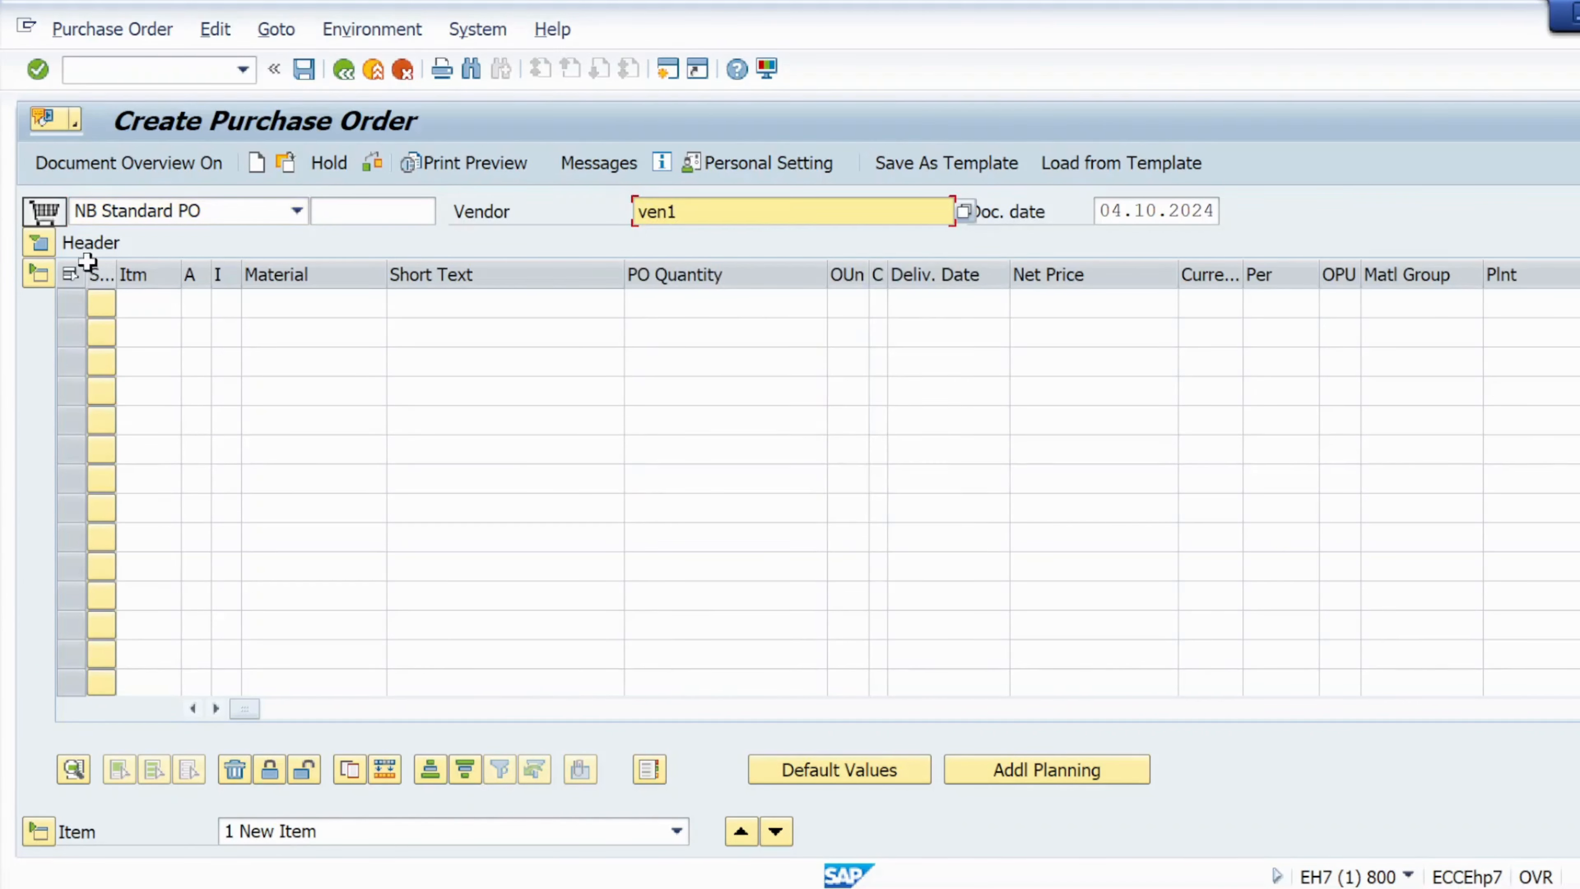
key(Return)
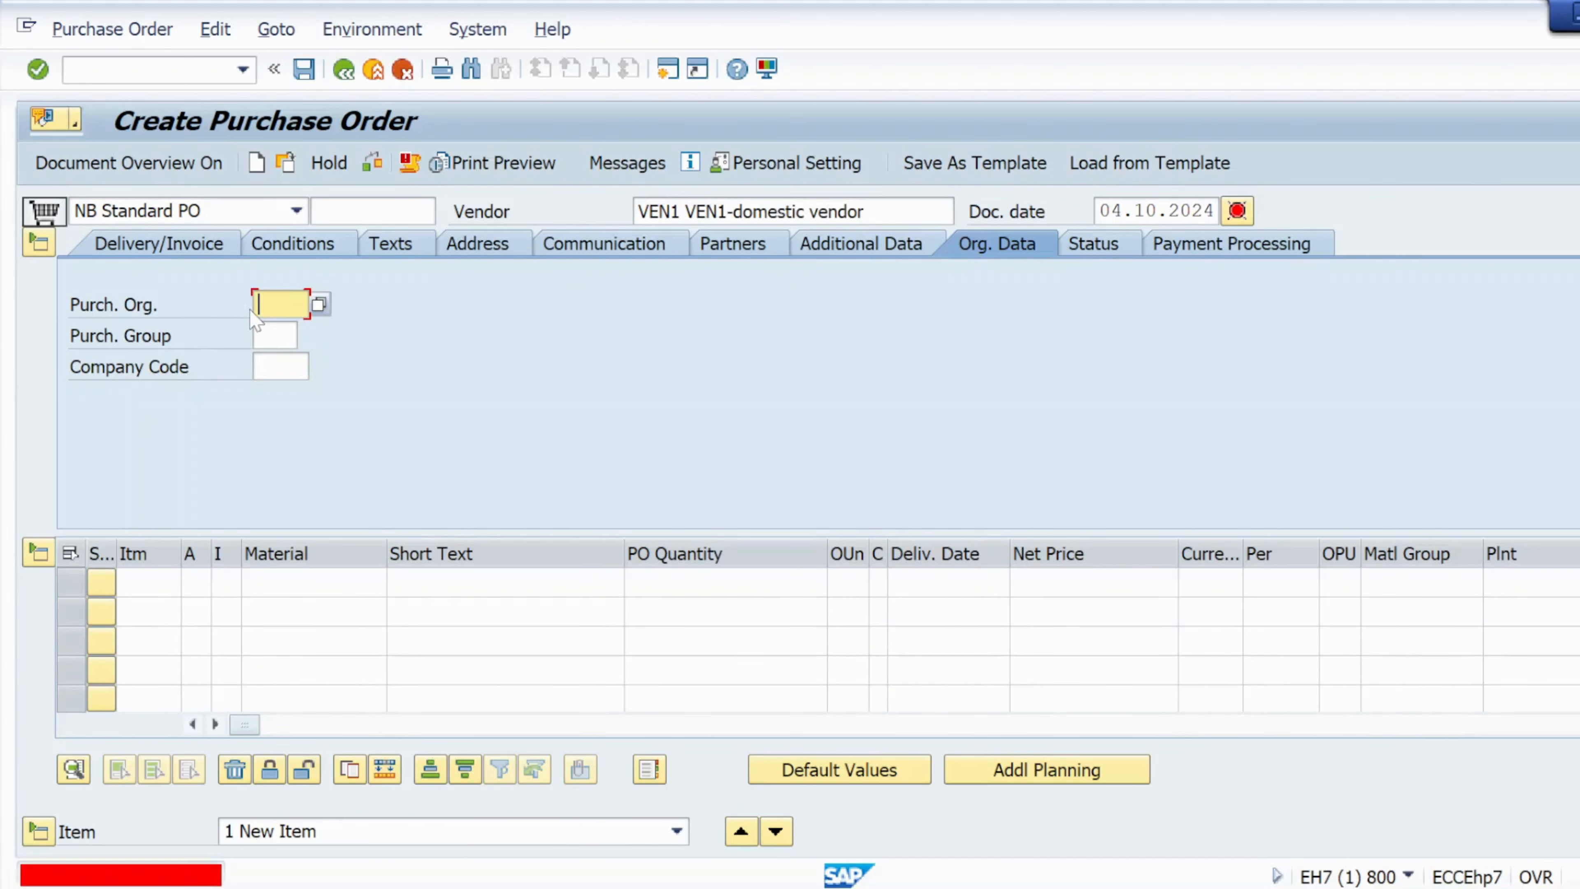
- Fill in the order's organizational data with purchasing organization krp1, purchasing group 001 and company code krip
click(273, 305)
click(285, 331)
click(279, 303)
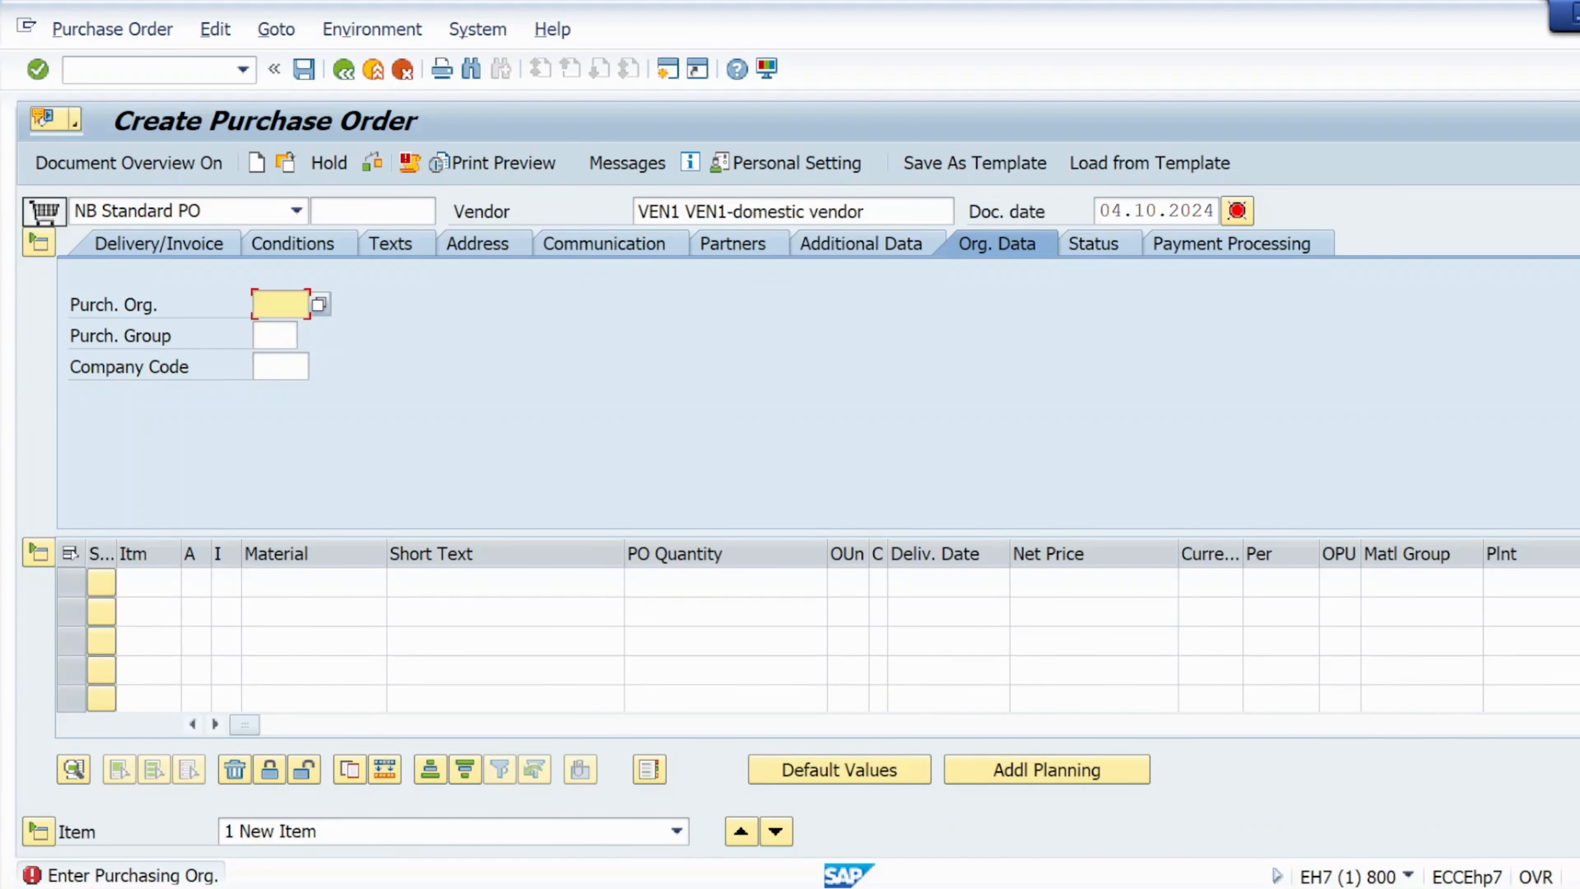
click(277, 316)
click(273, 335)
click(283, 372)
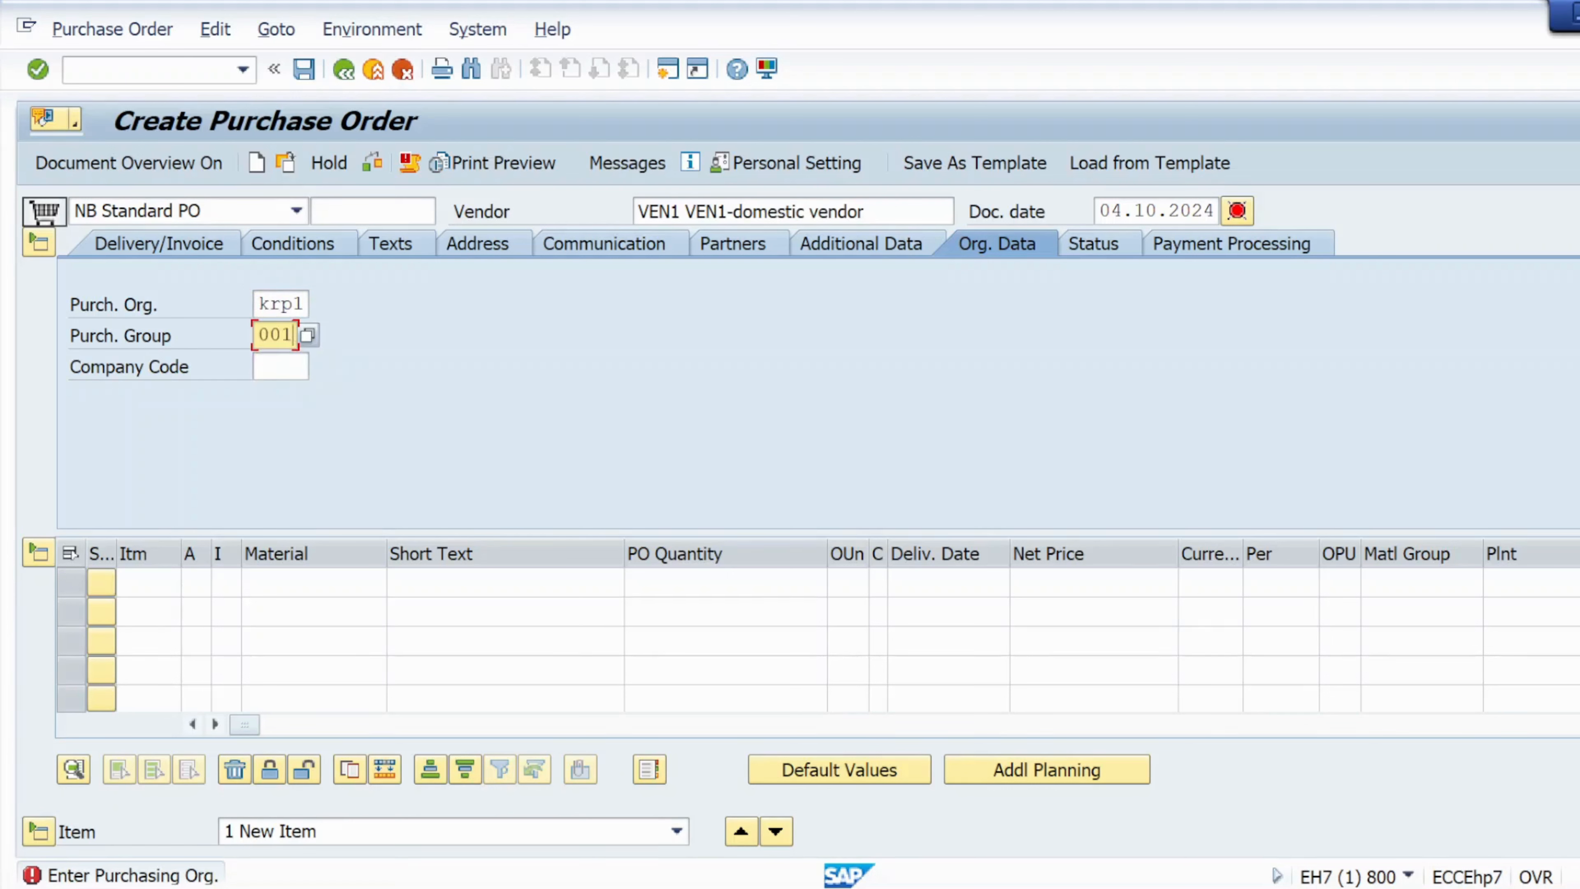
click(283, 367)
click(283, 393)
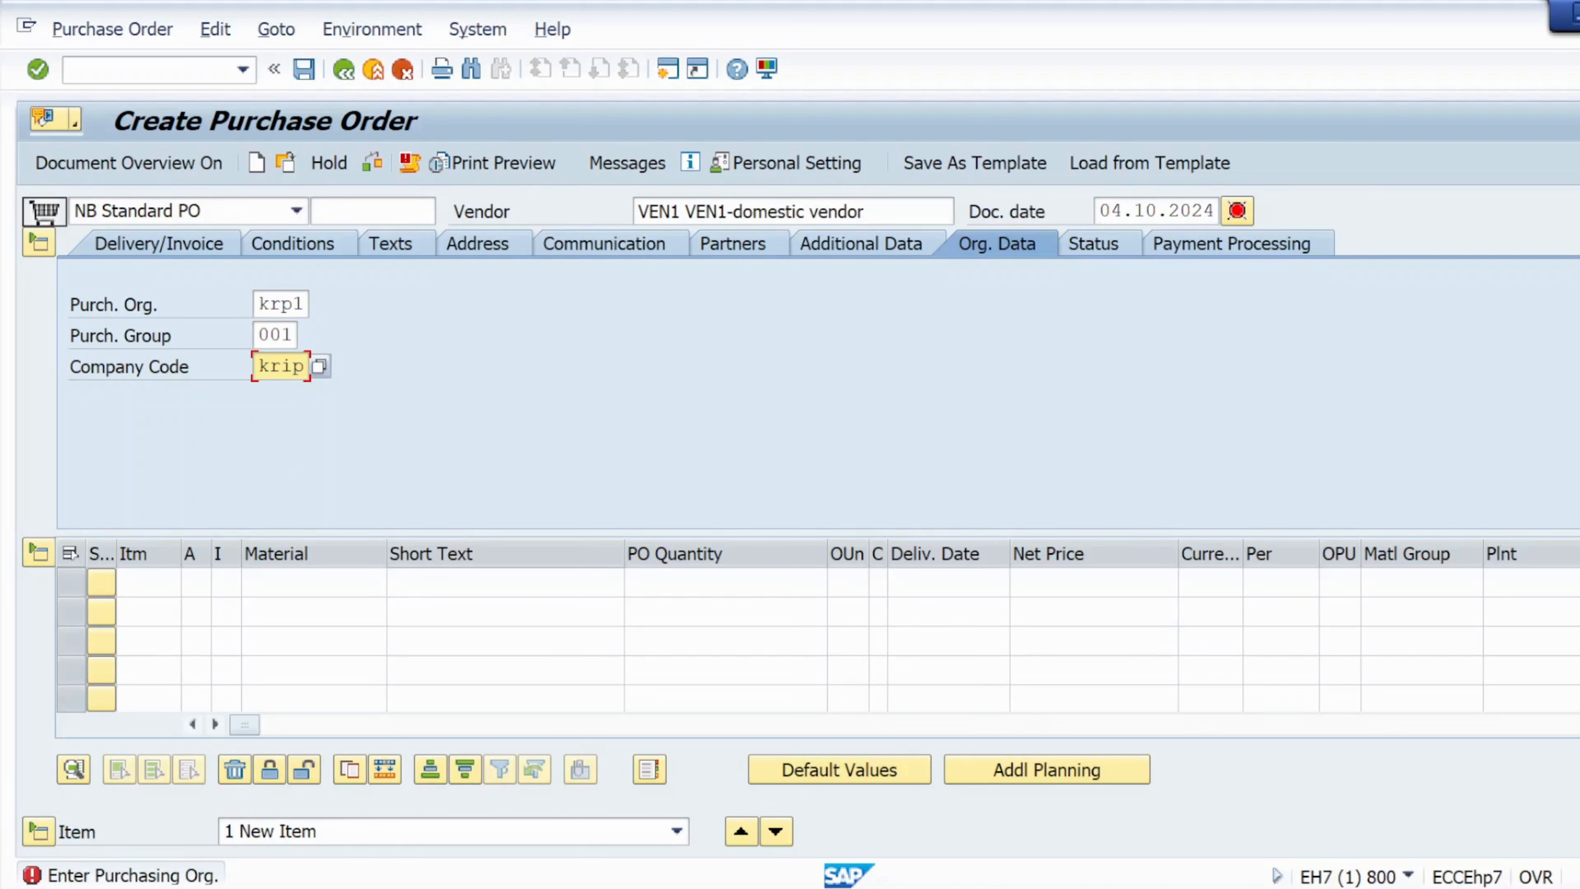
click(215, 724)
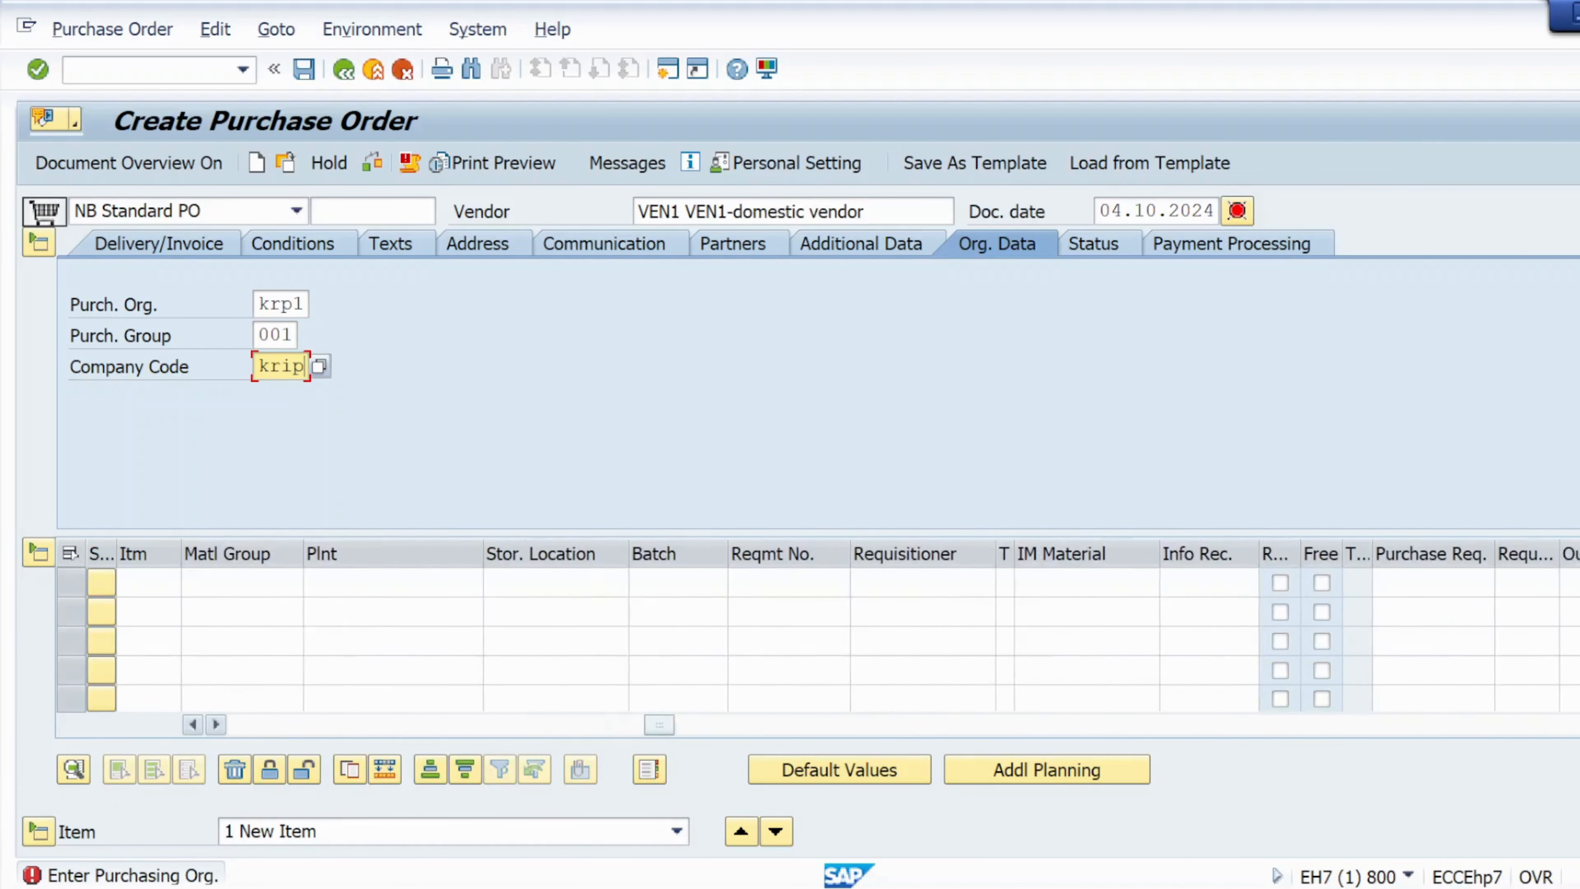
drag(660, 724, 729, 724)
click(1131, 583)
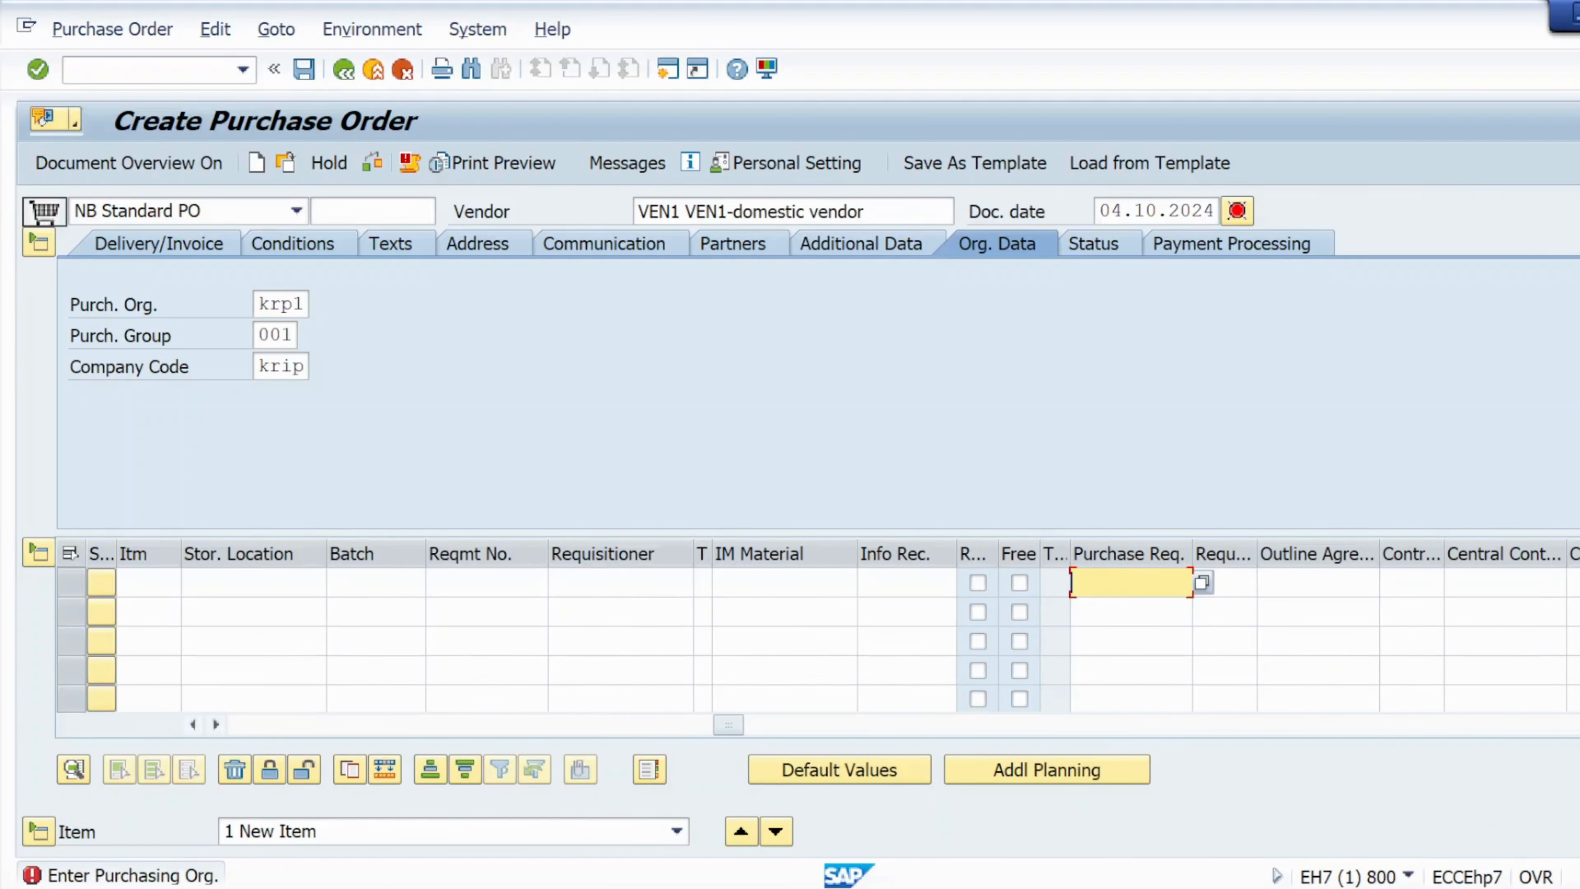
key(ctrl+v)
click(373, 164)
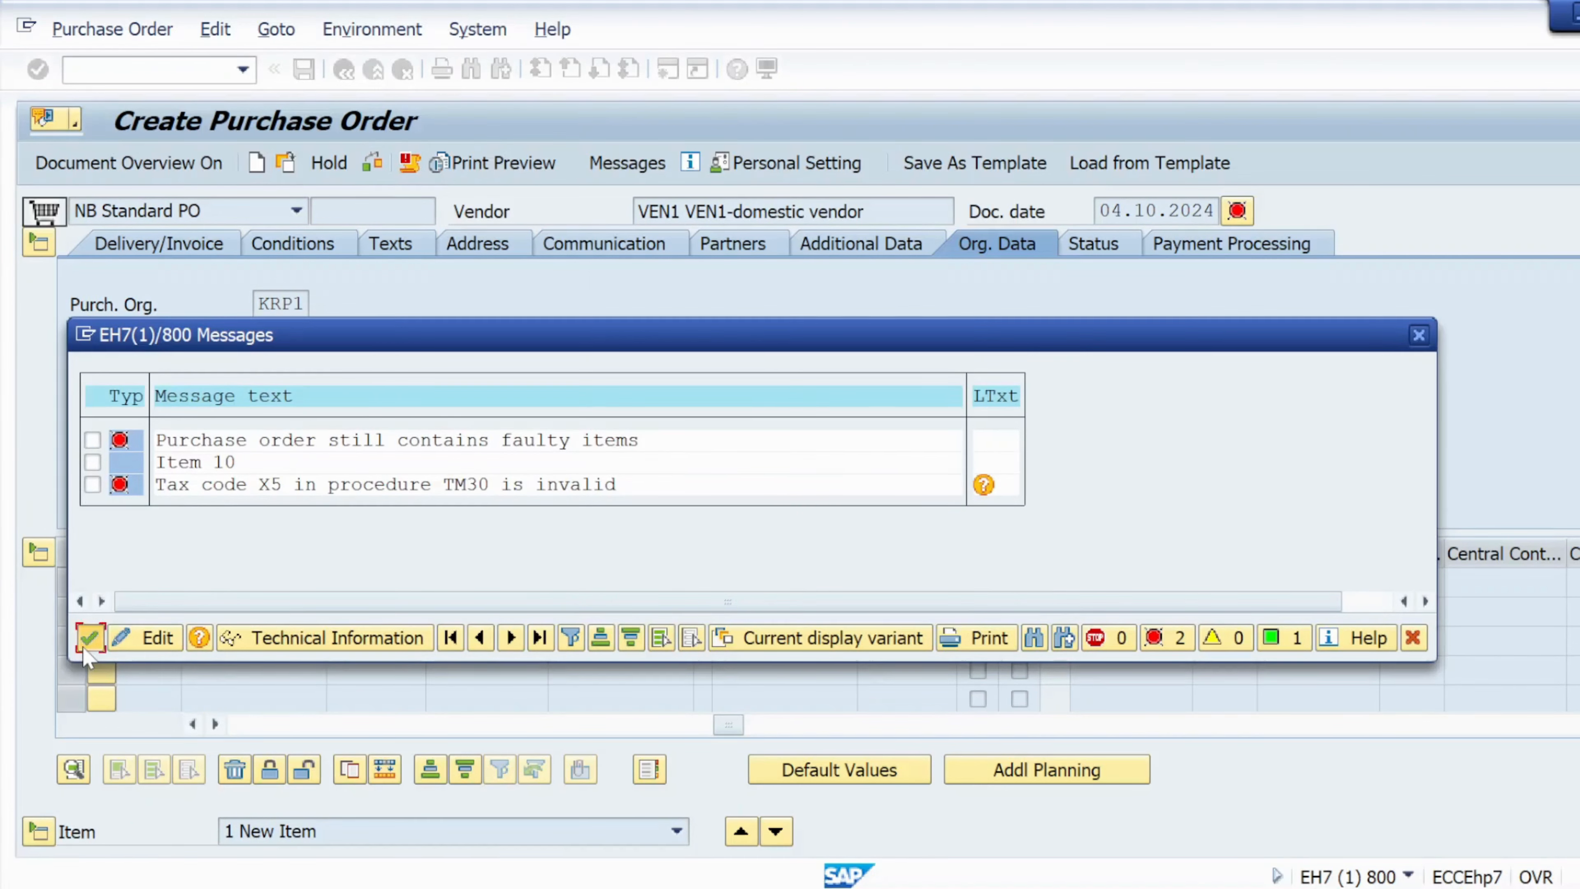
click(89, 637)
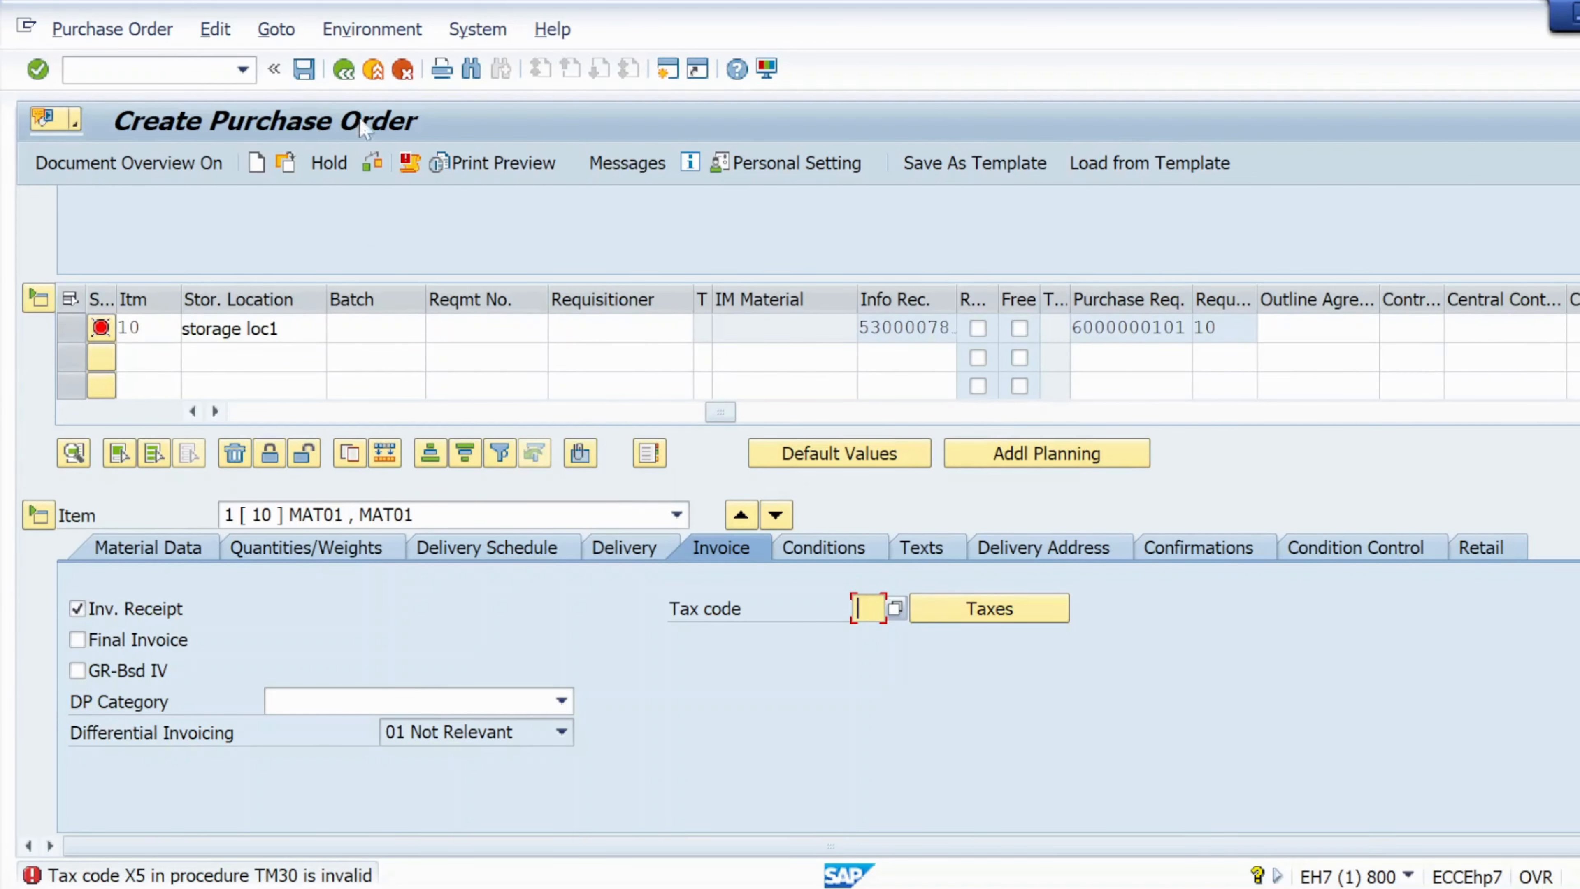
- Check the purchase order again with item 10's tax code blank, accept the messages and save the order
click(372, 163)
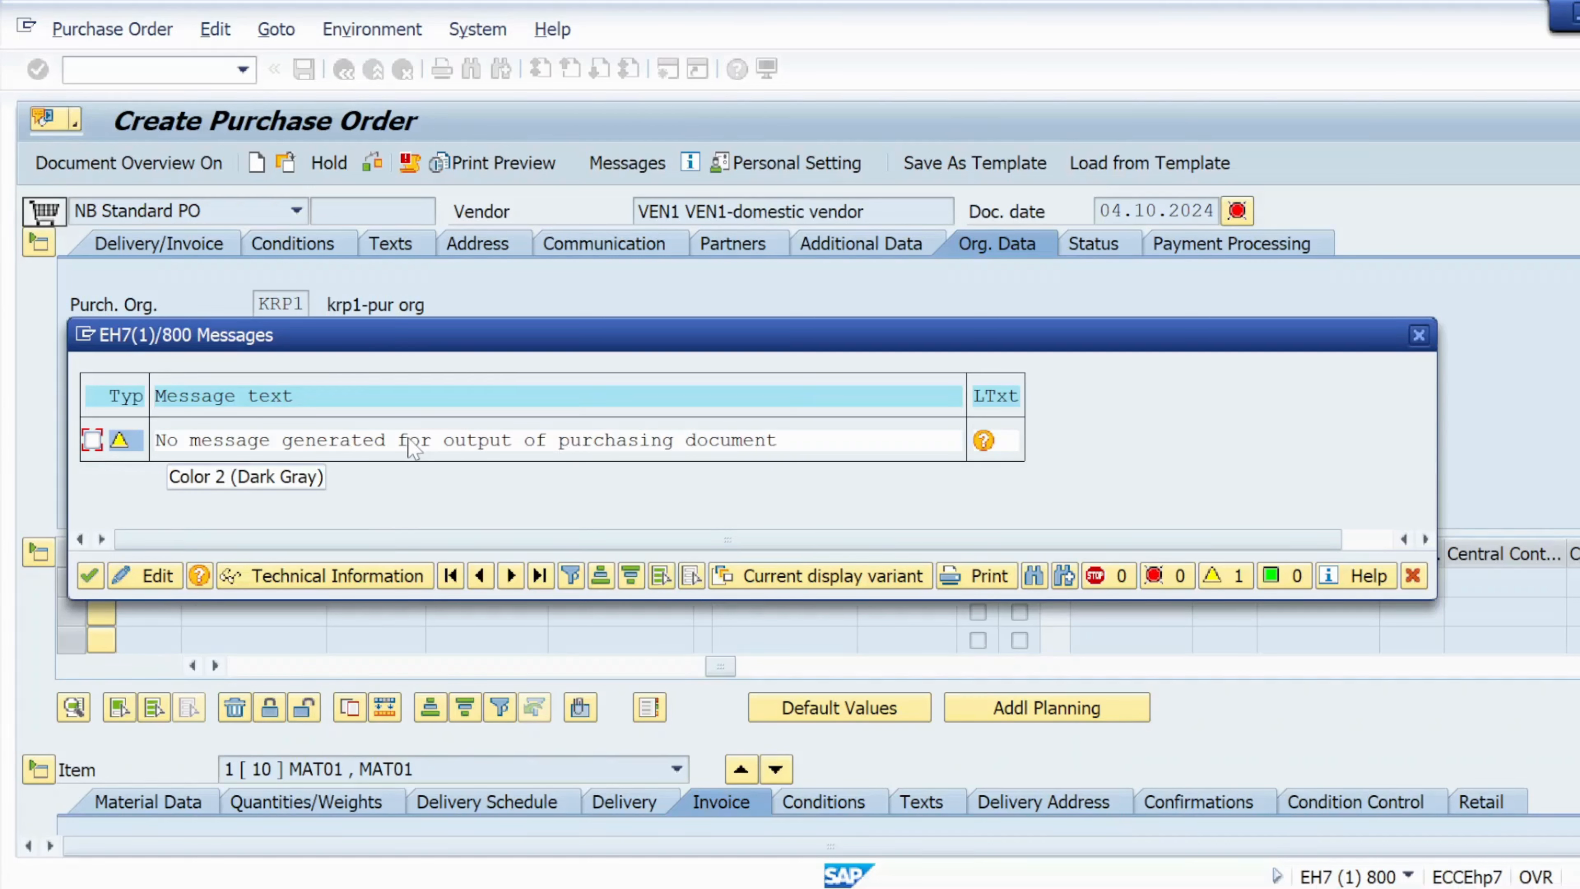
click(89, 575)
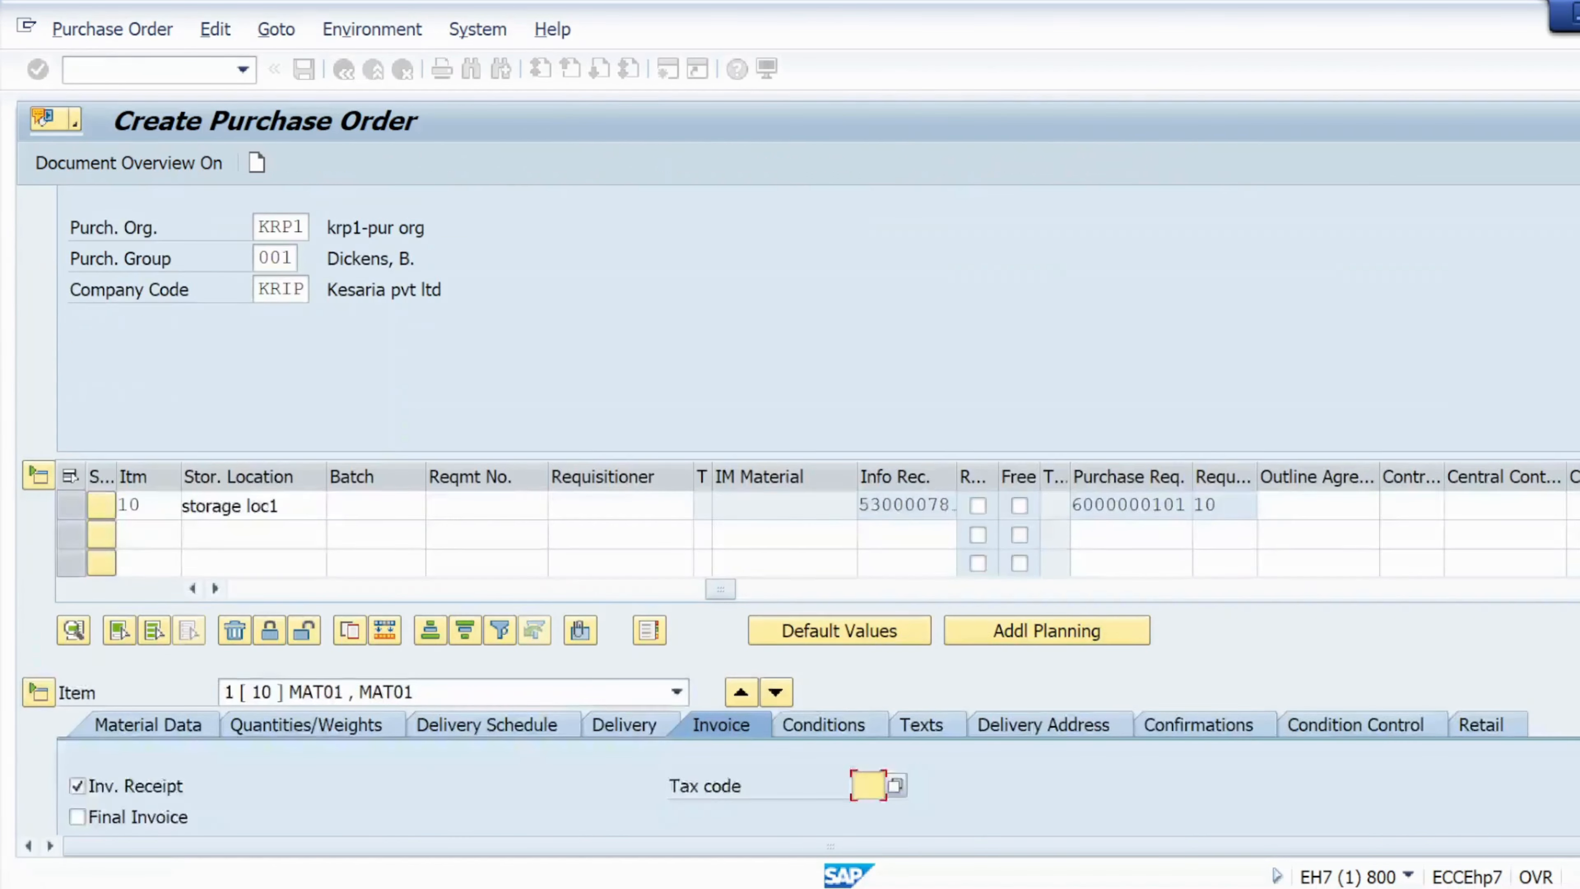
click(304, 68)
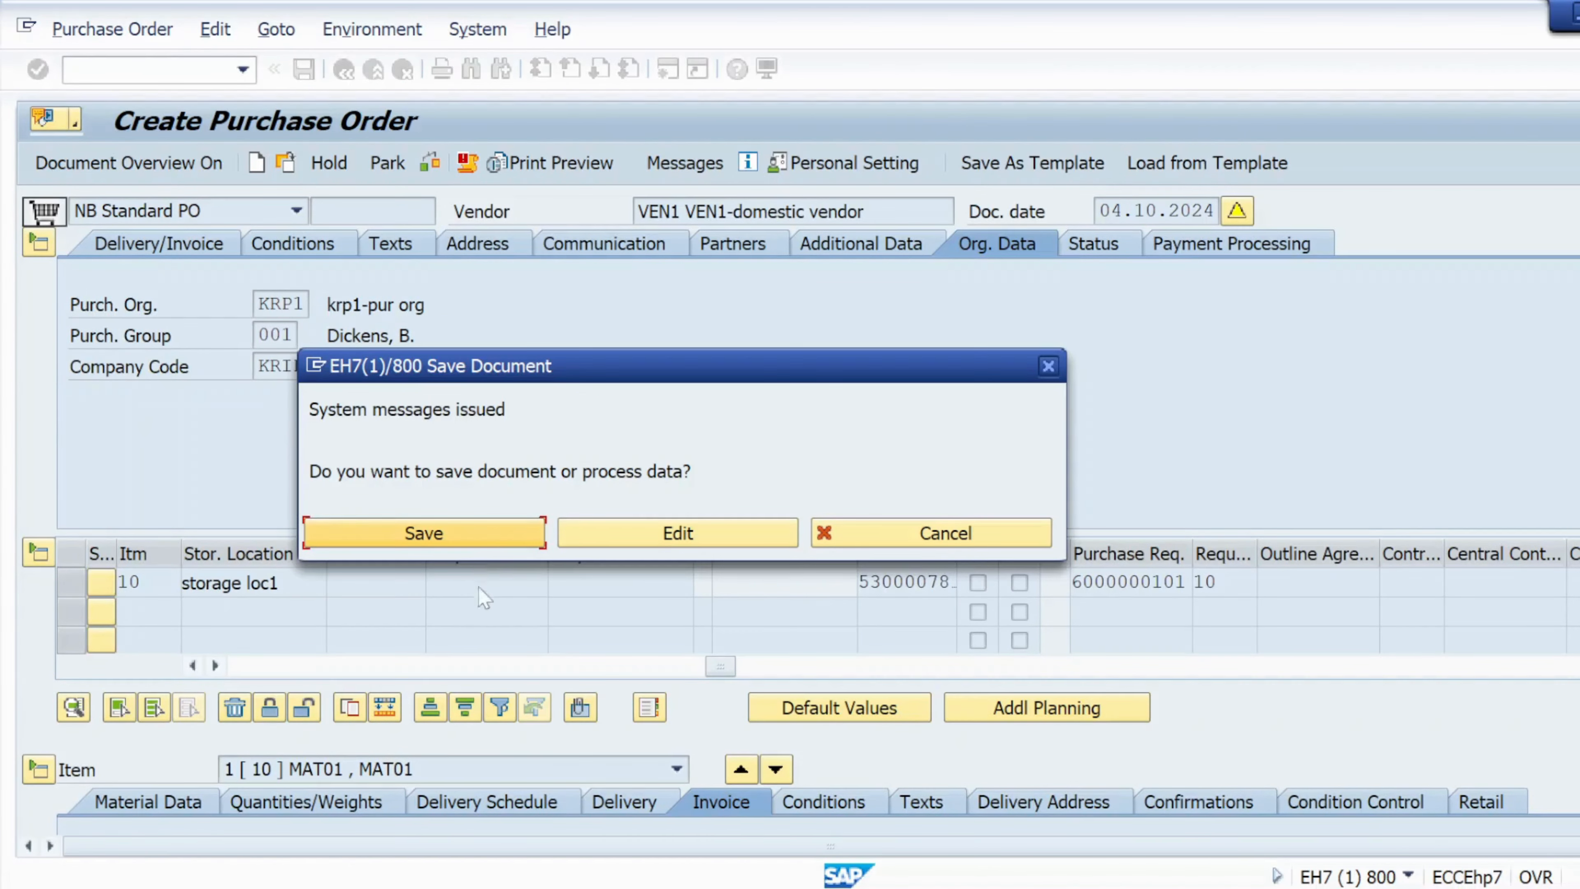
click(470, 529)
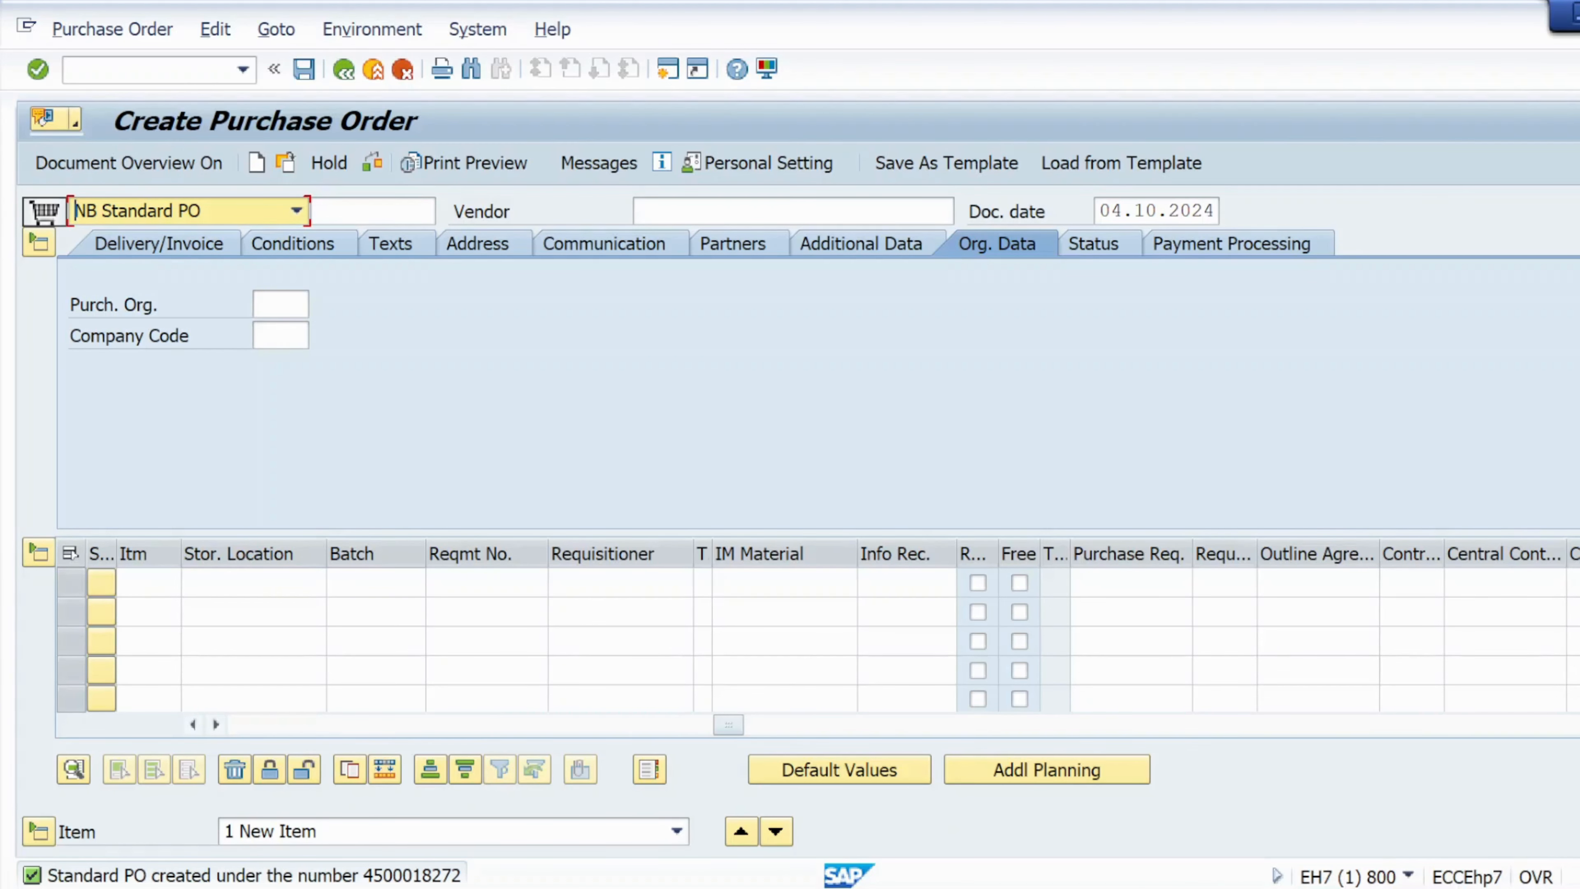
- Look up the release transaction codes under Step 09 in the Word document, then return to the SAP purchase order window
key(alt+Tab)
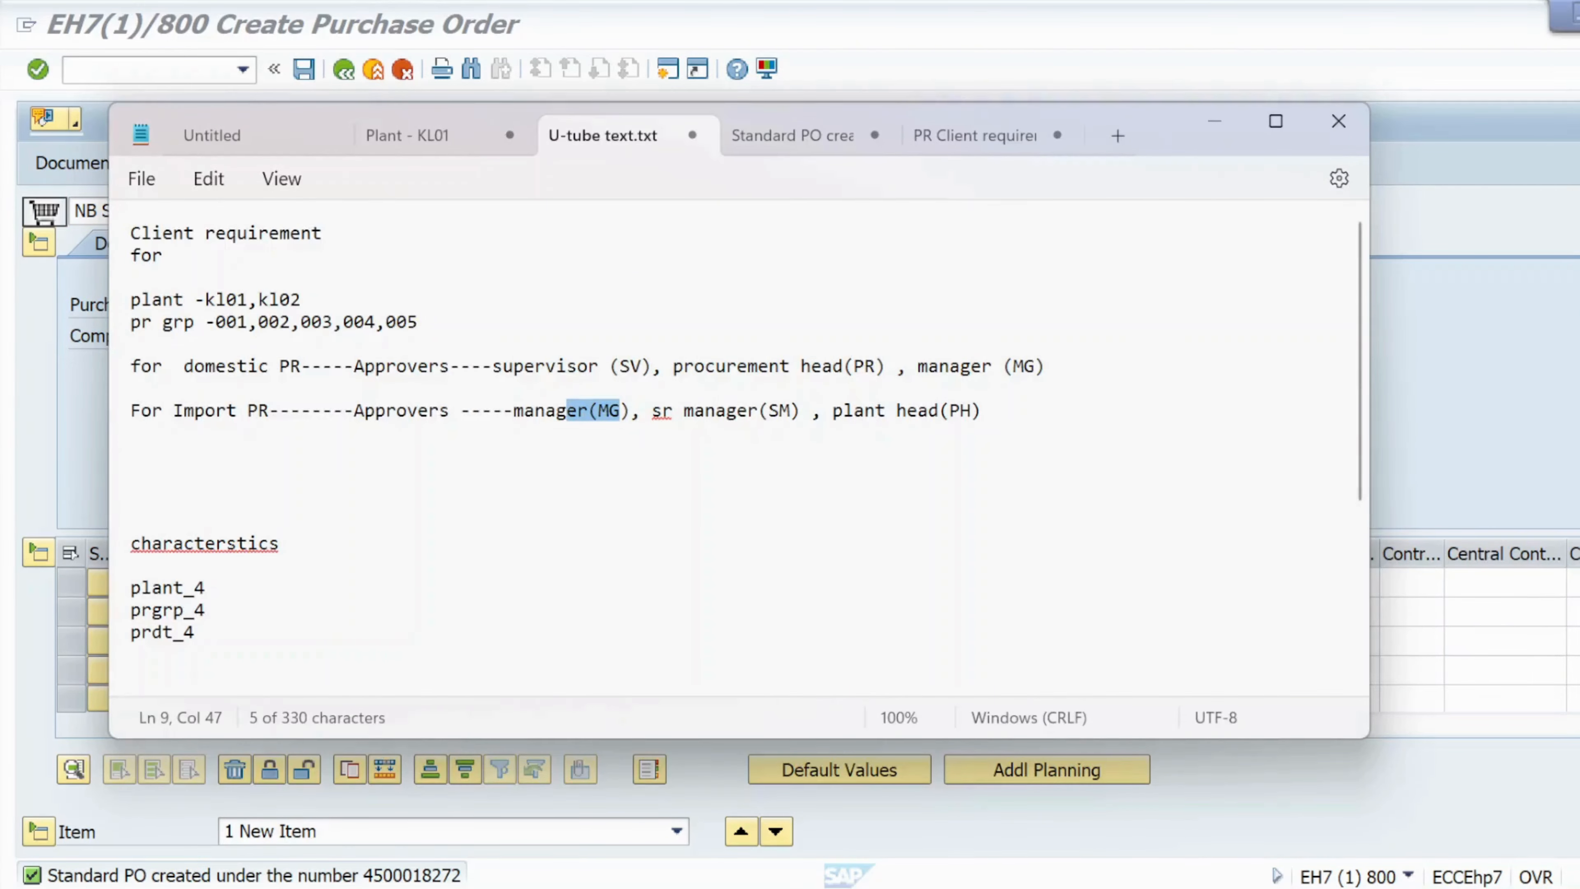
key(alt+Tab)
key(alt+Tab)
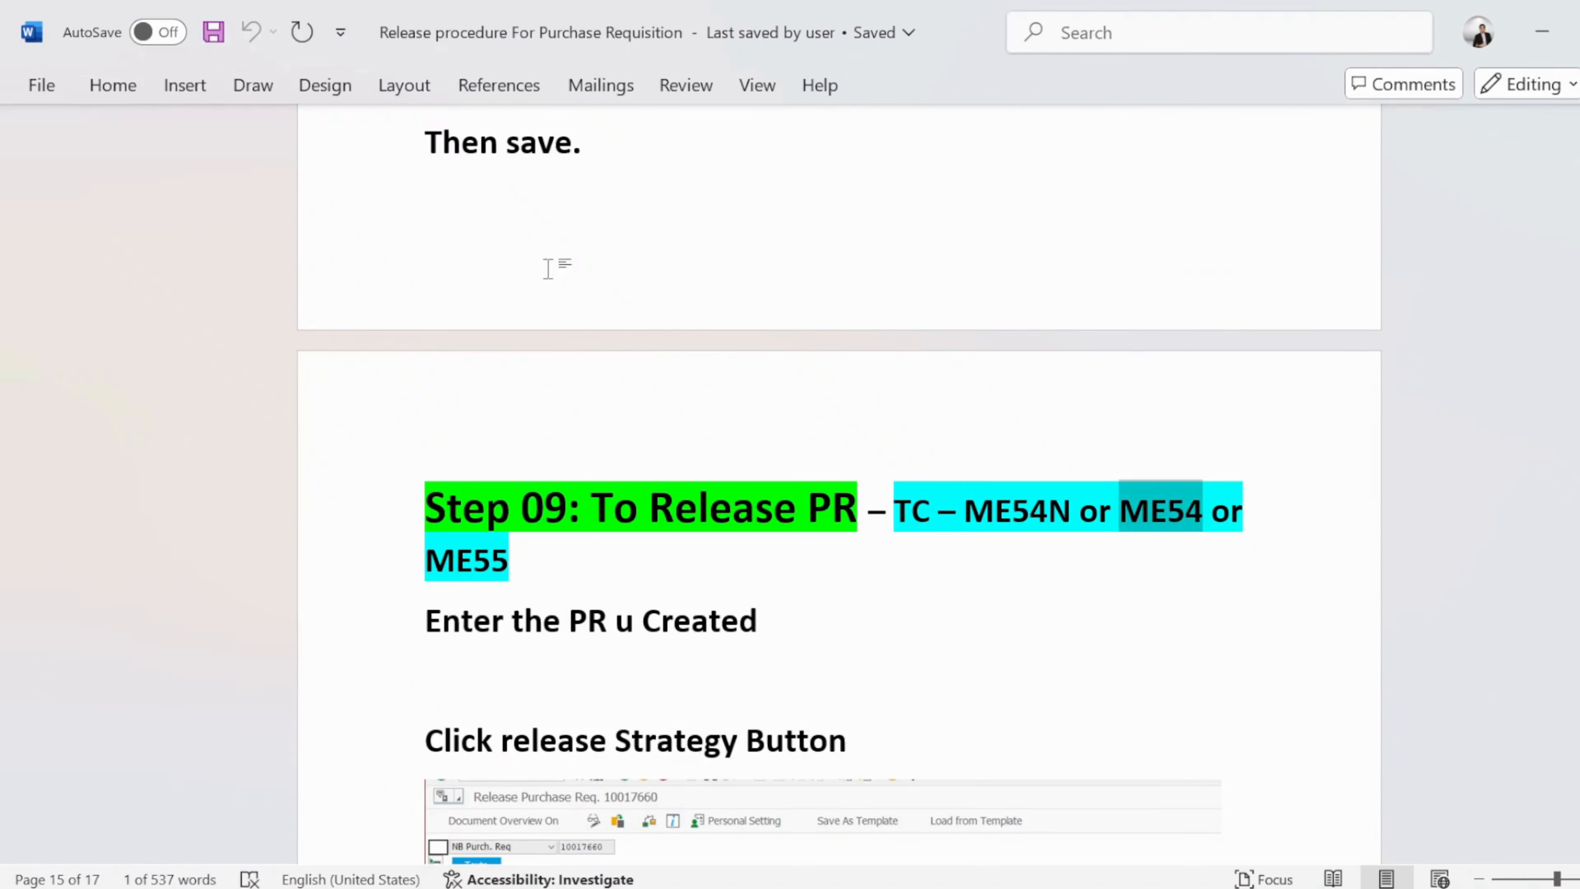
drag(512, 563, 425, 564)
click(1004, 610)
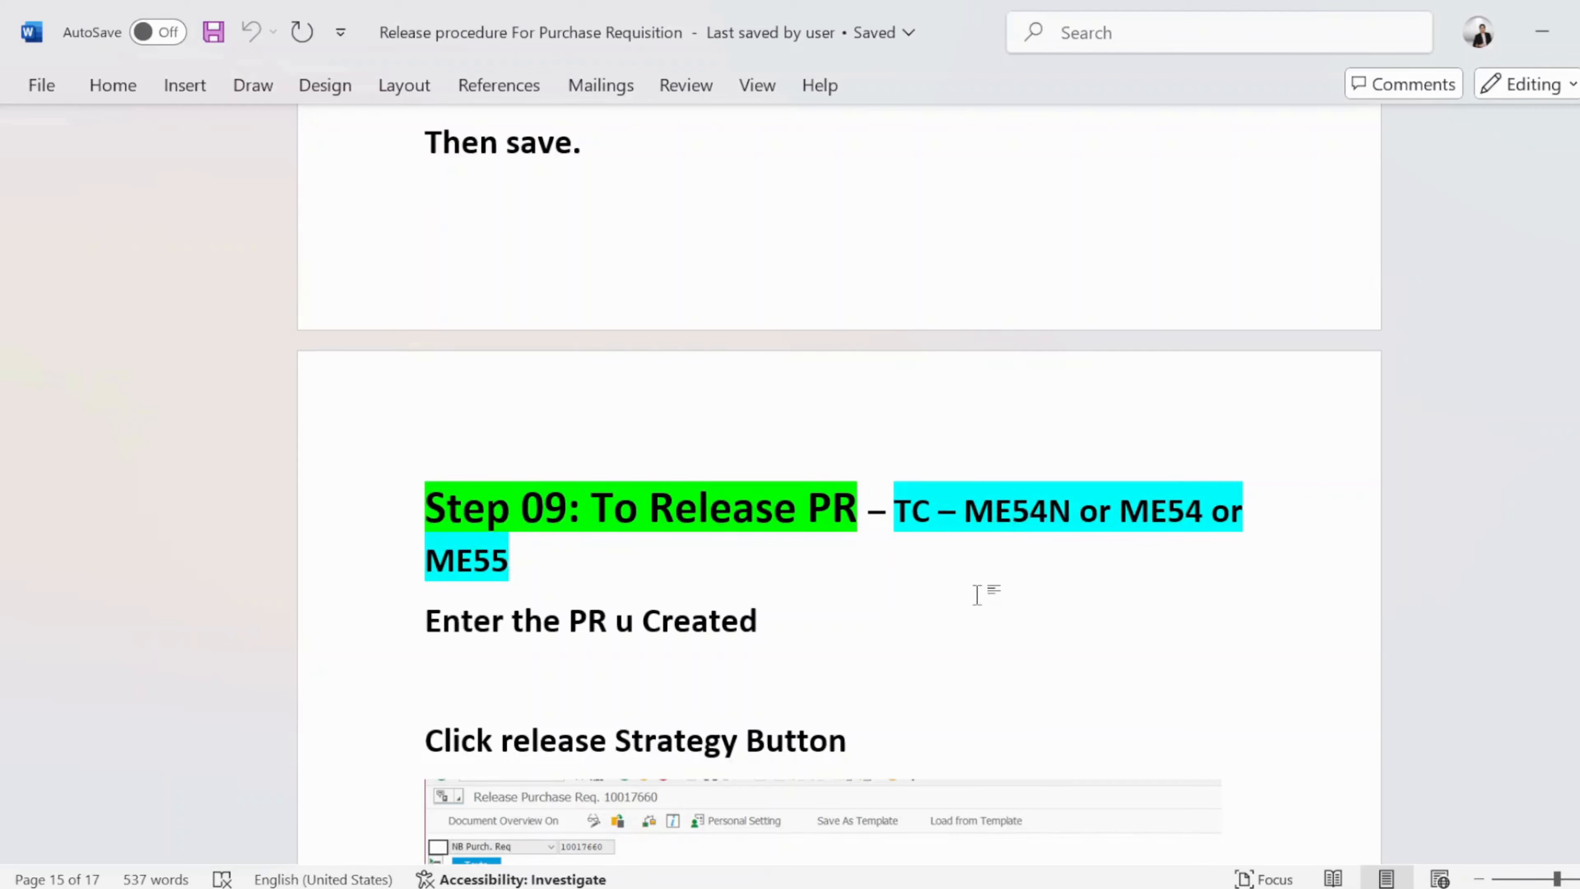
key(alt+Tab)
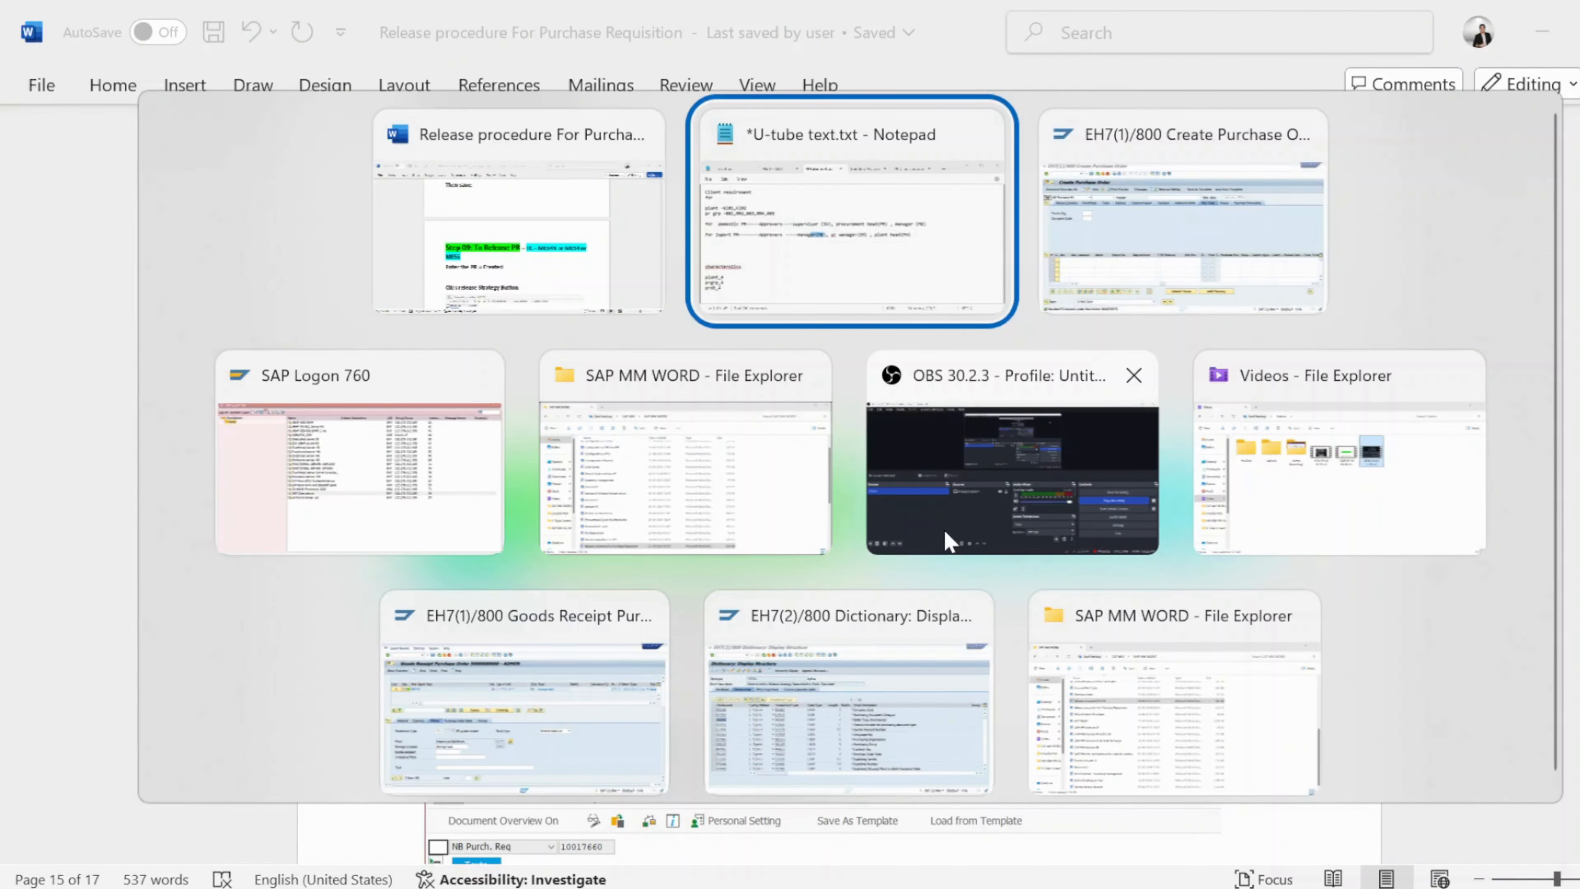
key(alt+Tab)
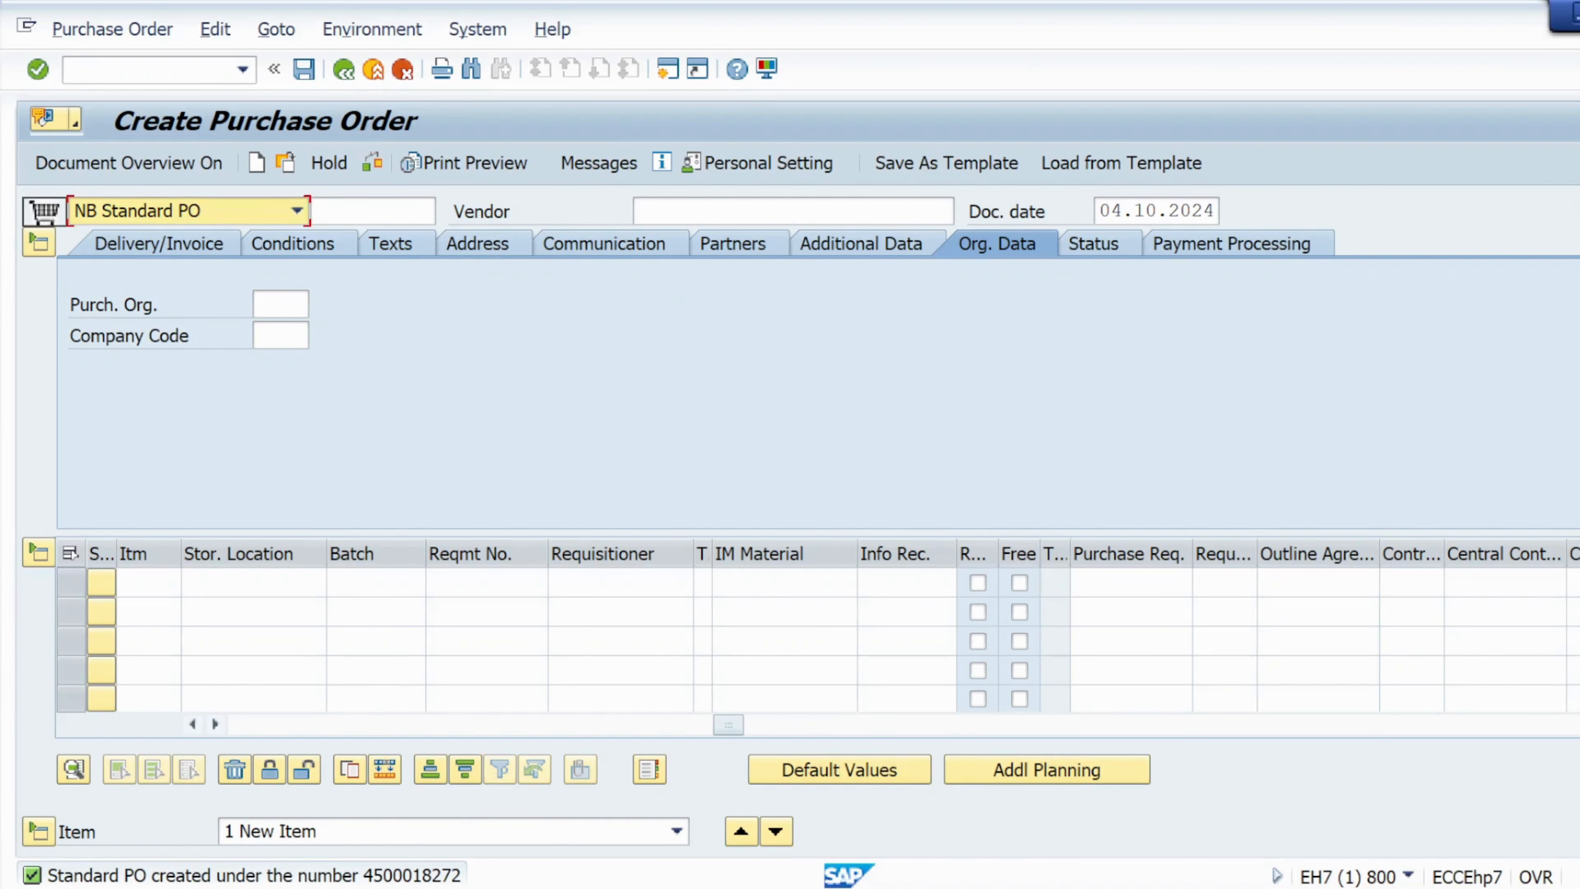
- Open the collective release of purchase requisitions with transaction ME55 and look over its selection fields
click(149, 69)
text(/nme)
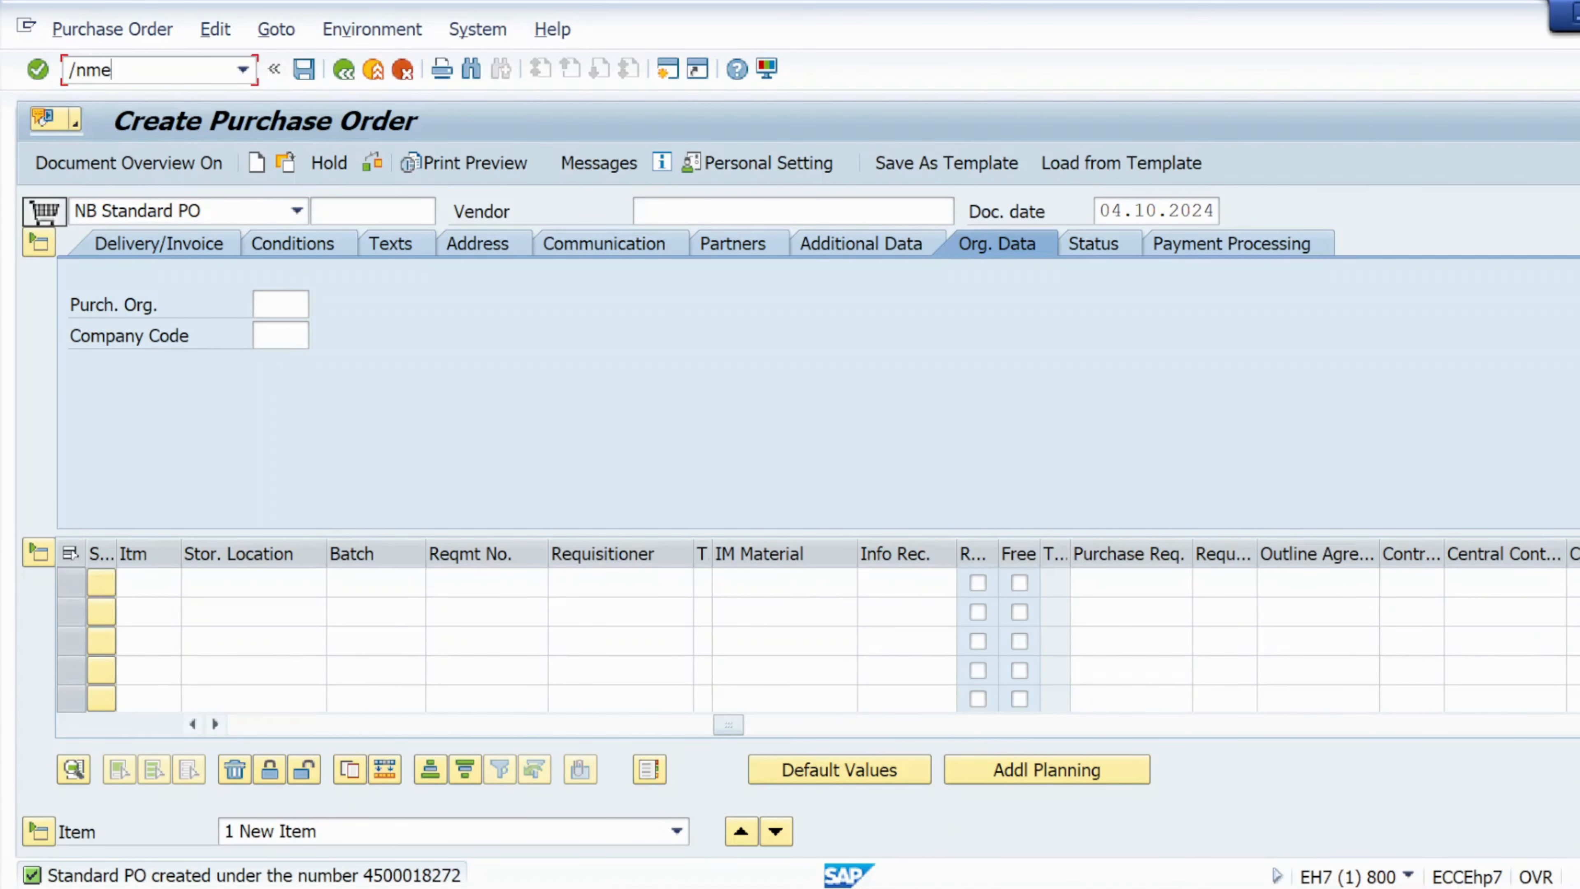
text(55)
key(Return)
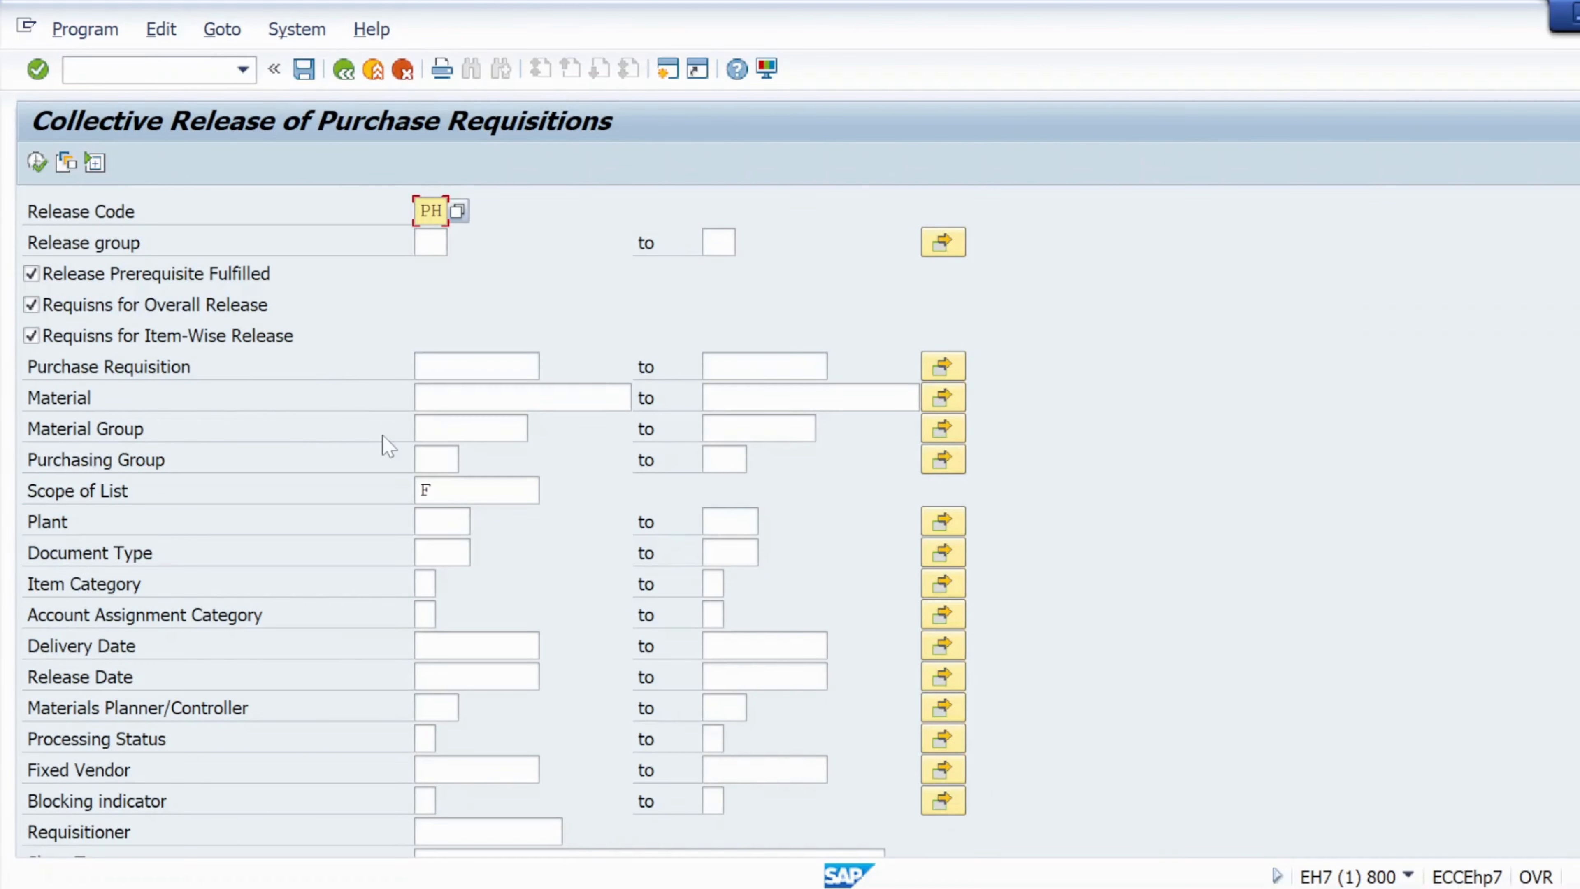
scroll(388, 446, down, 3)
scroll(388, 446, up, 3)
key(BackSpace)
key(BackSpace)
text(mg)
click(435, 366)
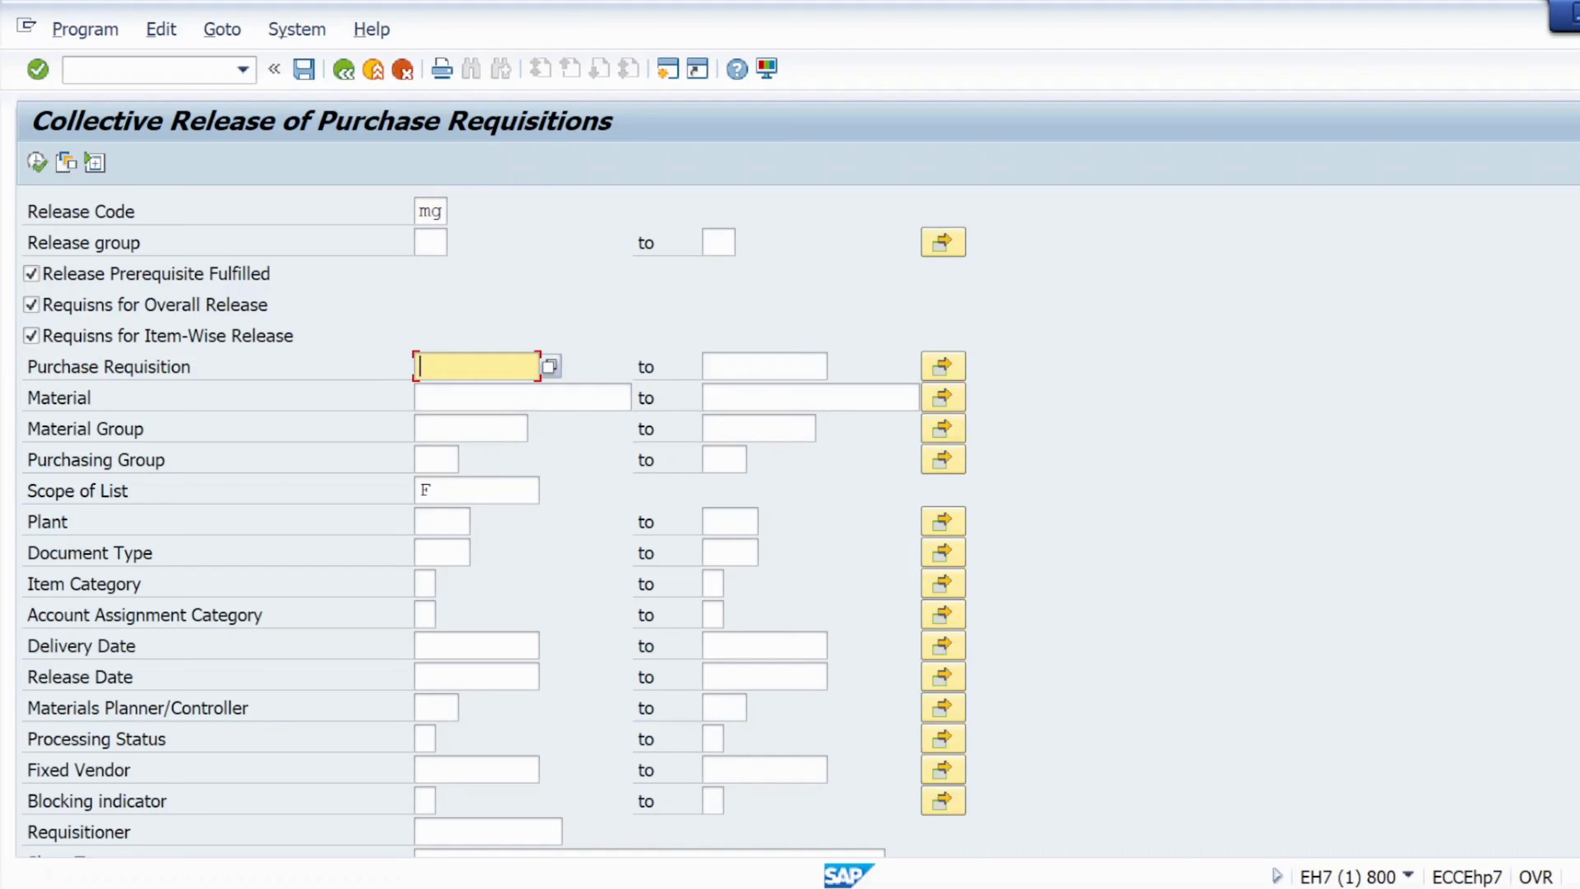
text(6000000101)
click(39, 68)
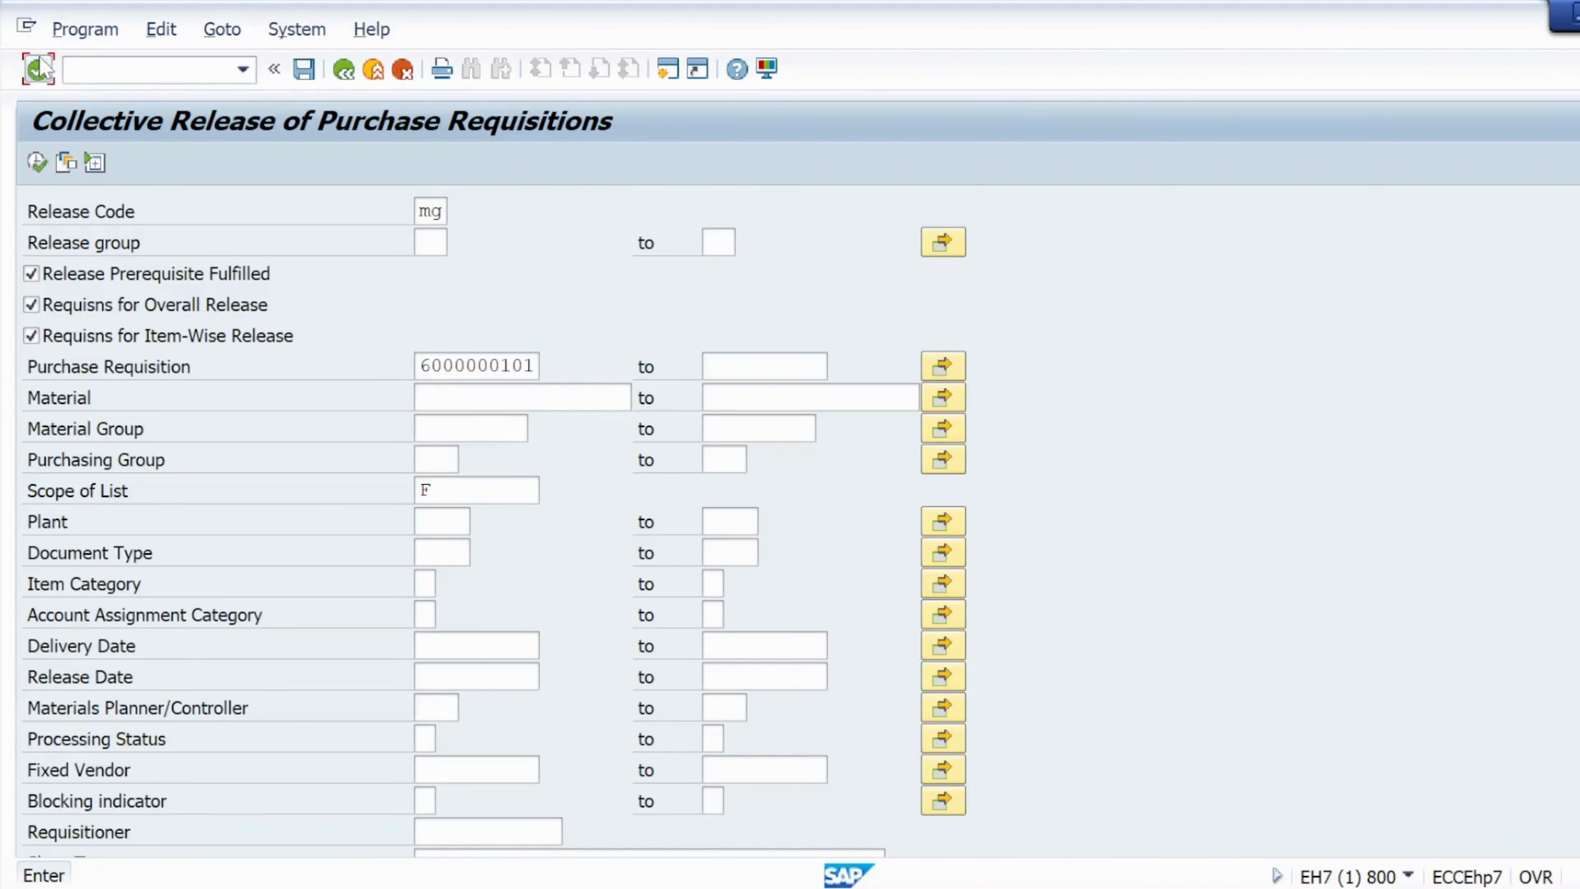
click(38, 163)
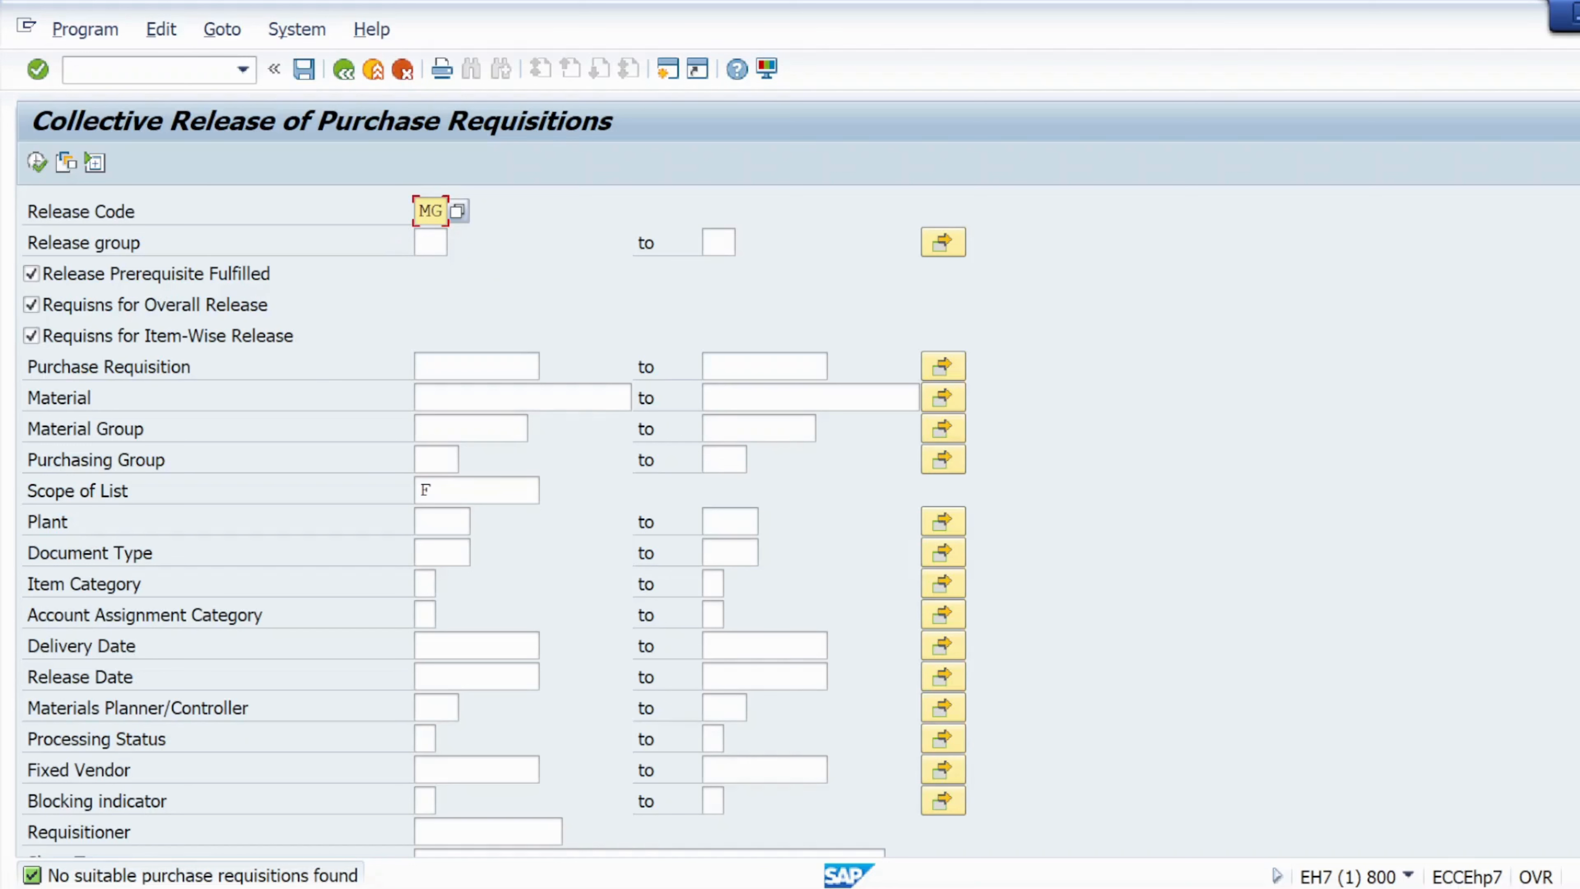
- Change the release code to SM and run the collective release selection with the purchase requisition left blank
key(BackSpace)
key(BackSpace)
text(S)
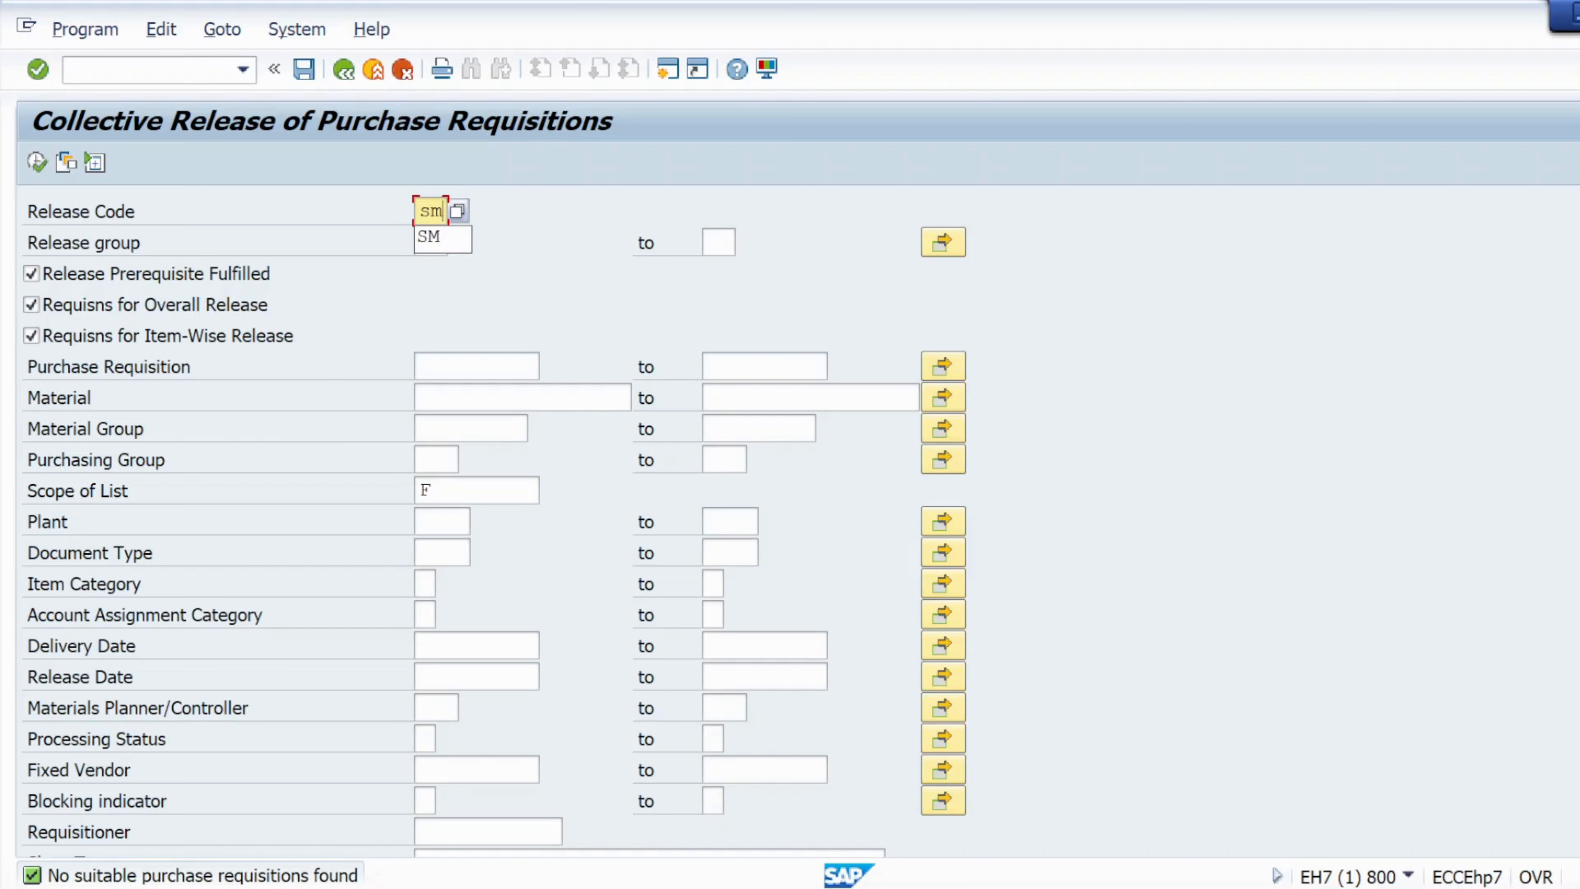
click(429, 238)
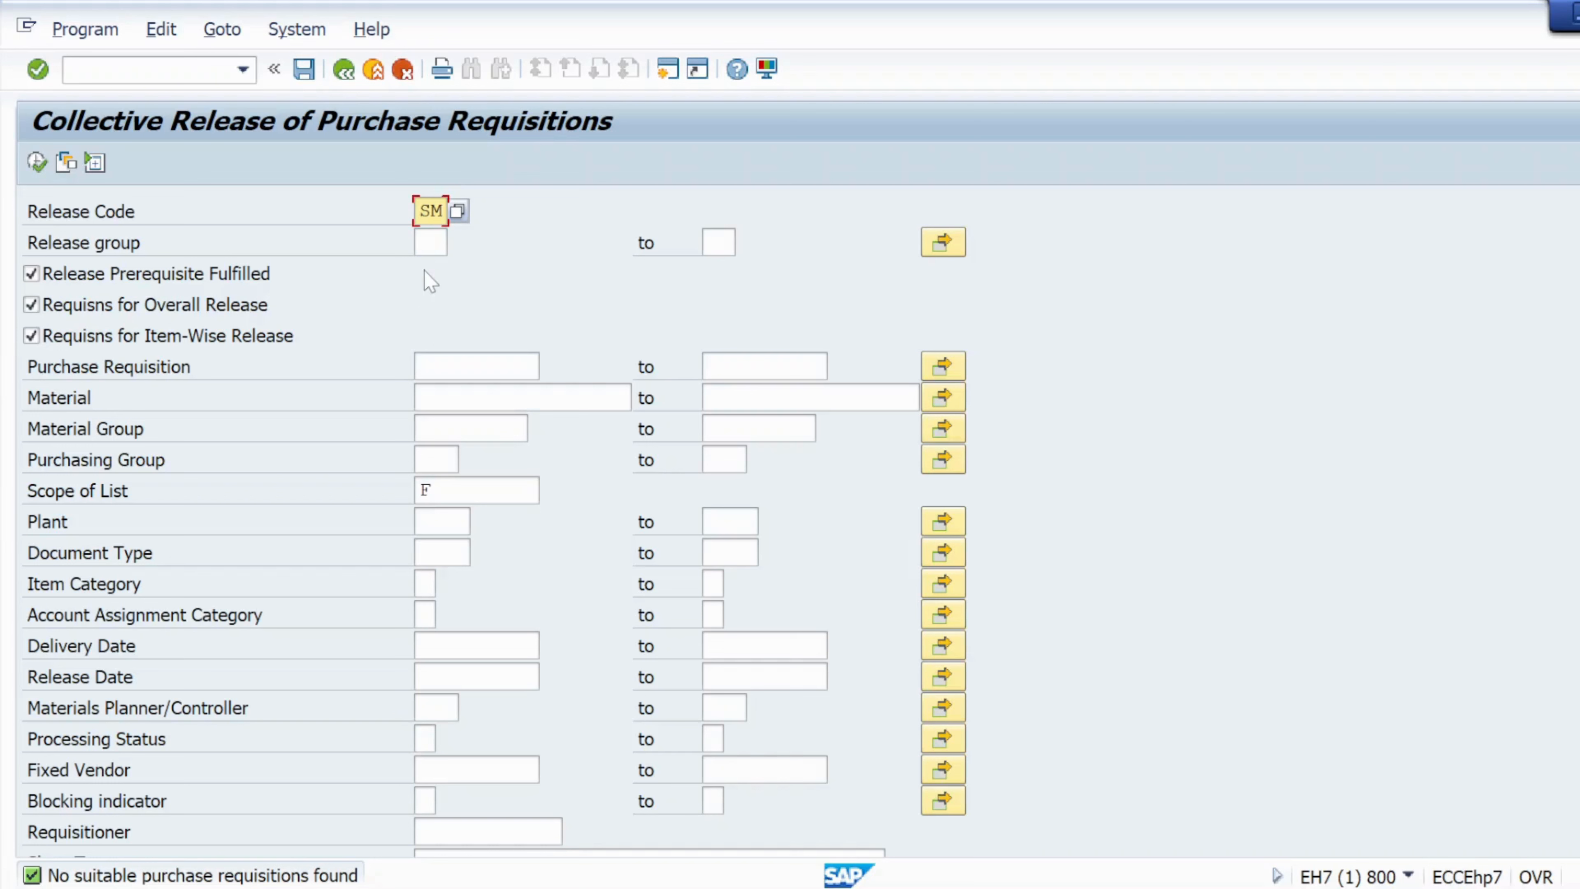
click(476, 367)
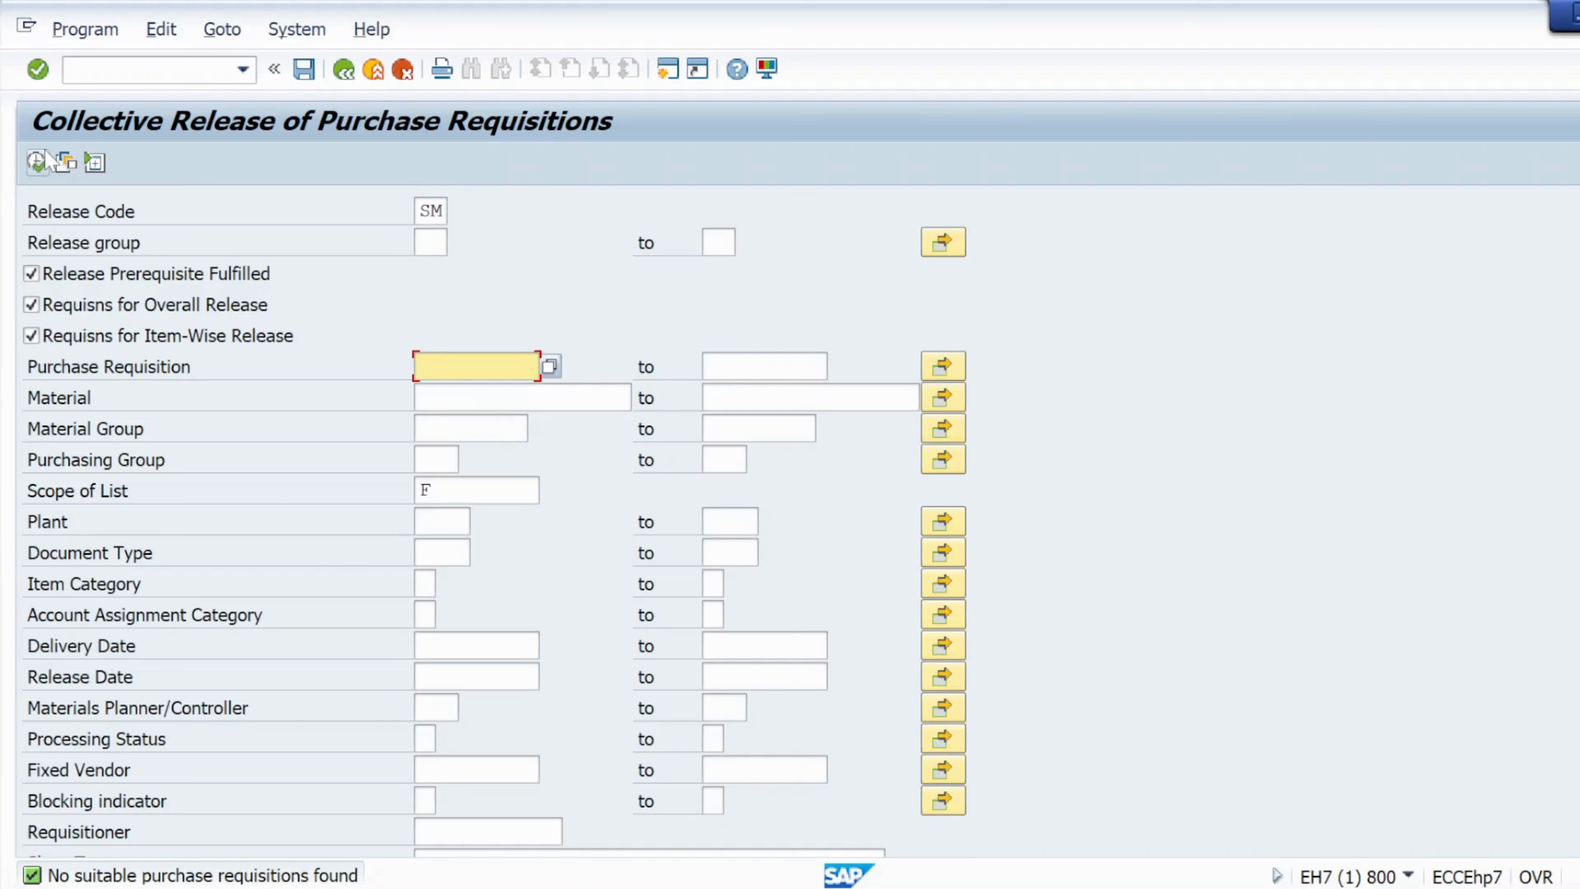
click(38, 160)
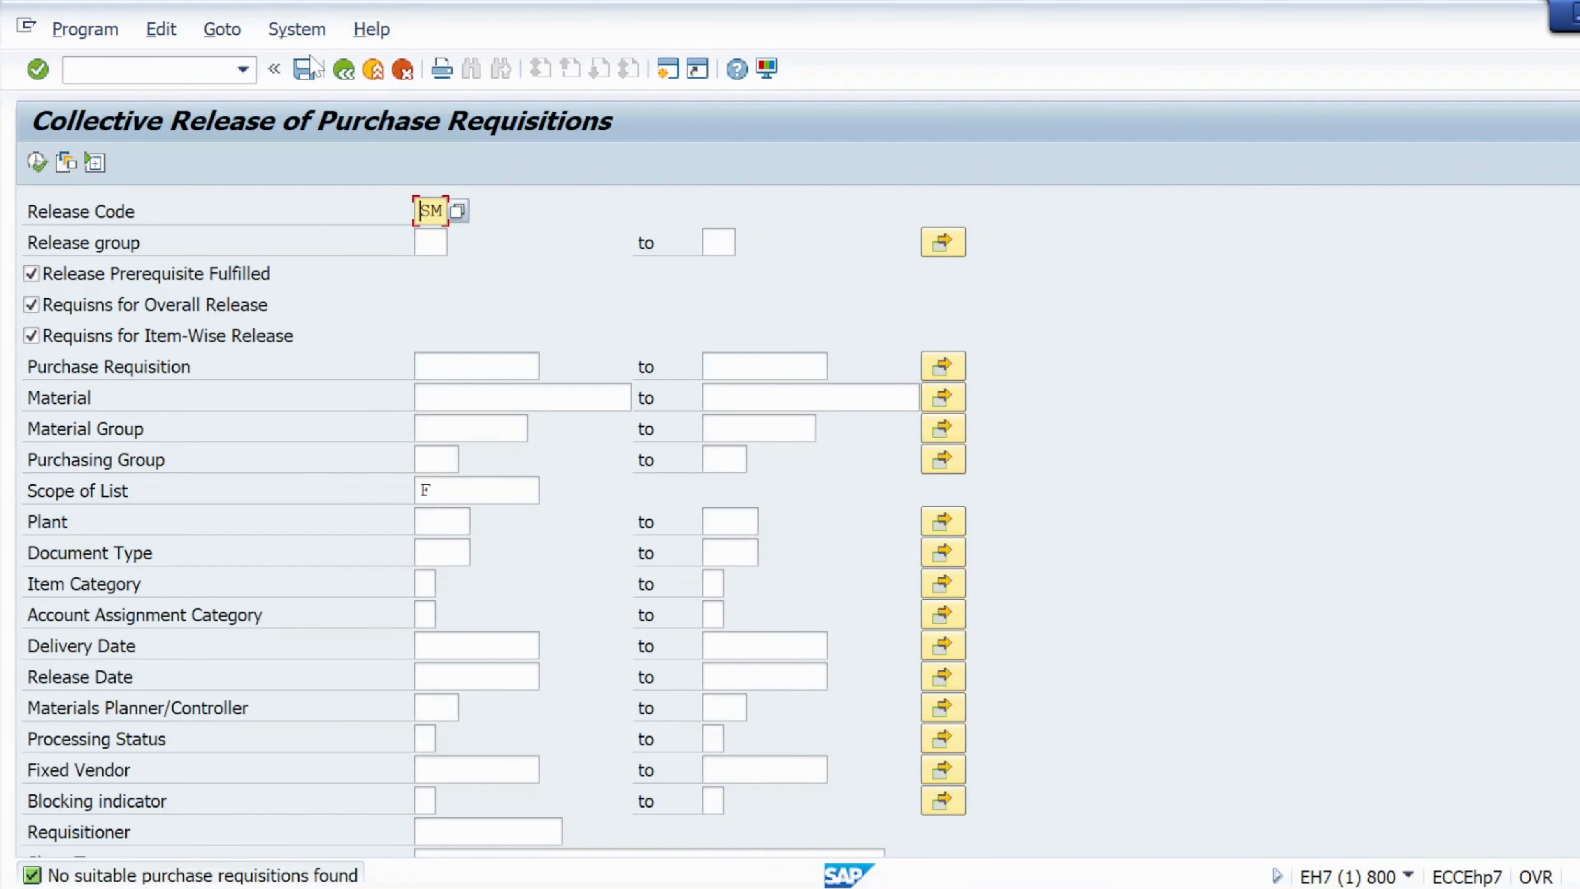
- Switch to the Word document and review the release transaction codes ME54N, ME54 and ME55 under Step 09
mouse_move(1040, 881)
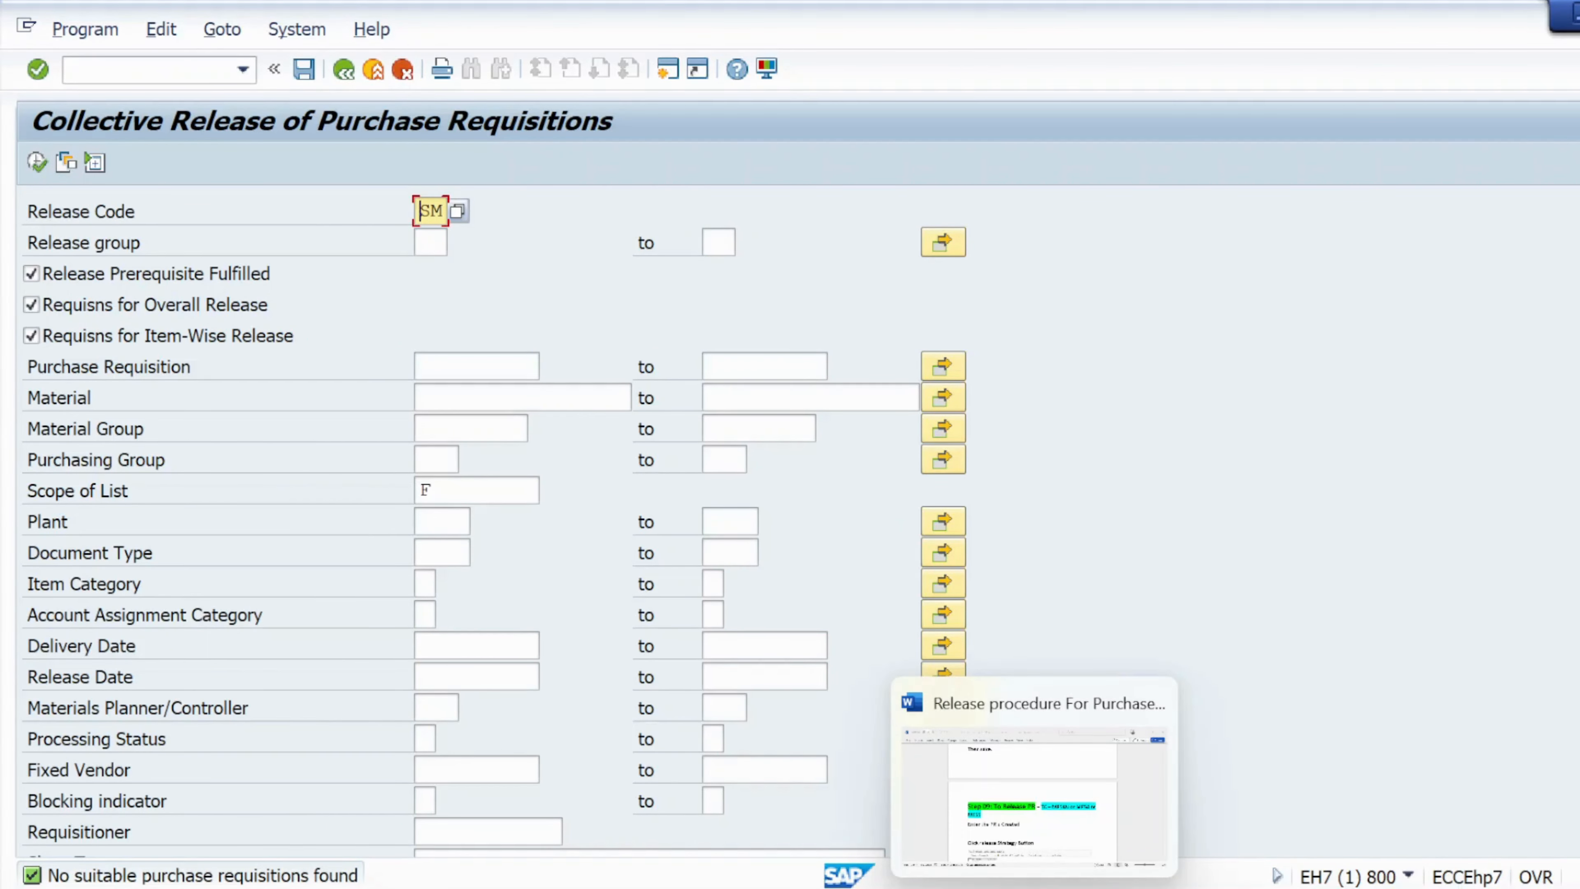
click(1023, 840)
drag(1071, 512, 995, 512)
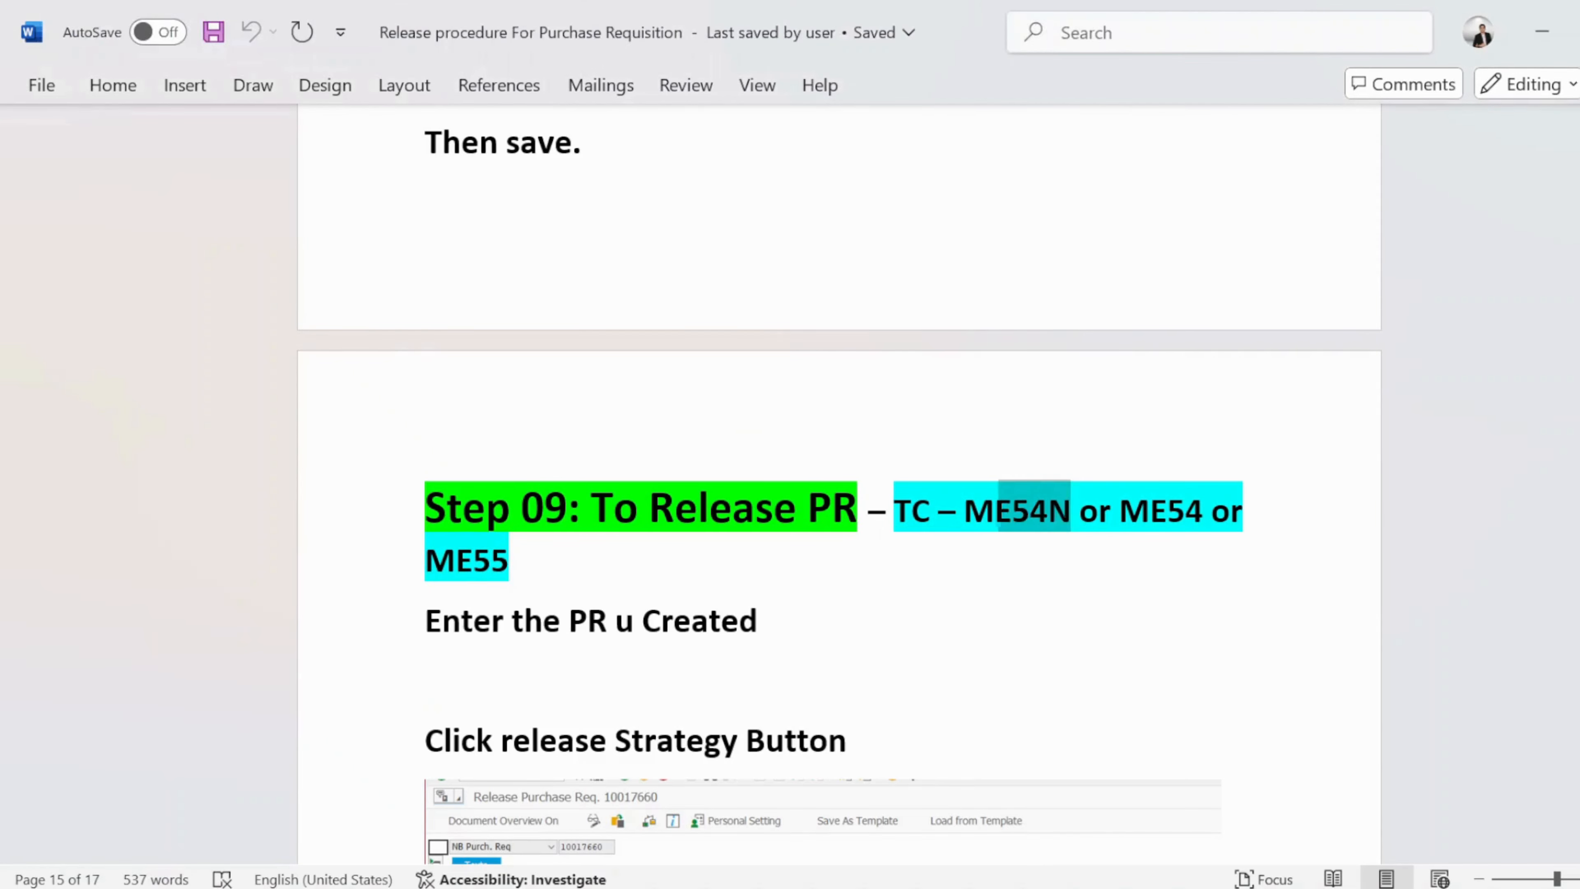
drag(1120, 511, 1202, 512)
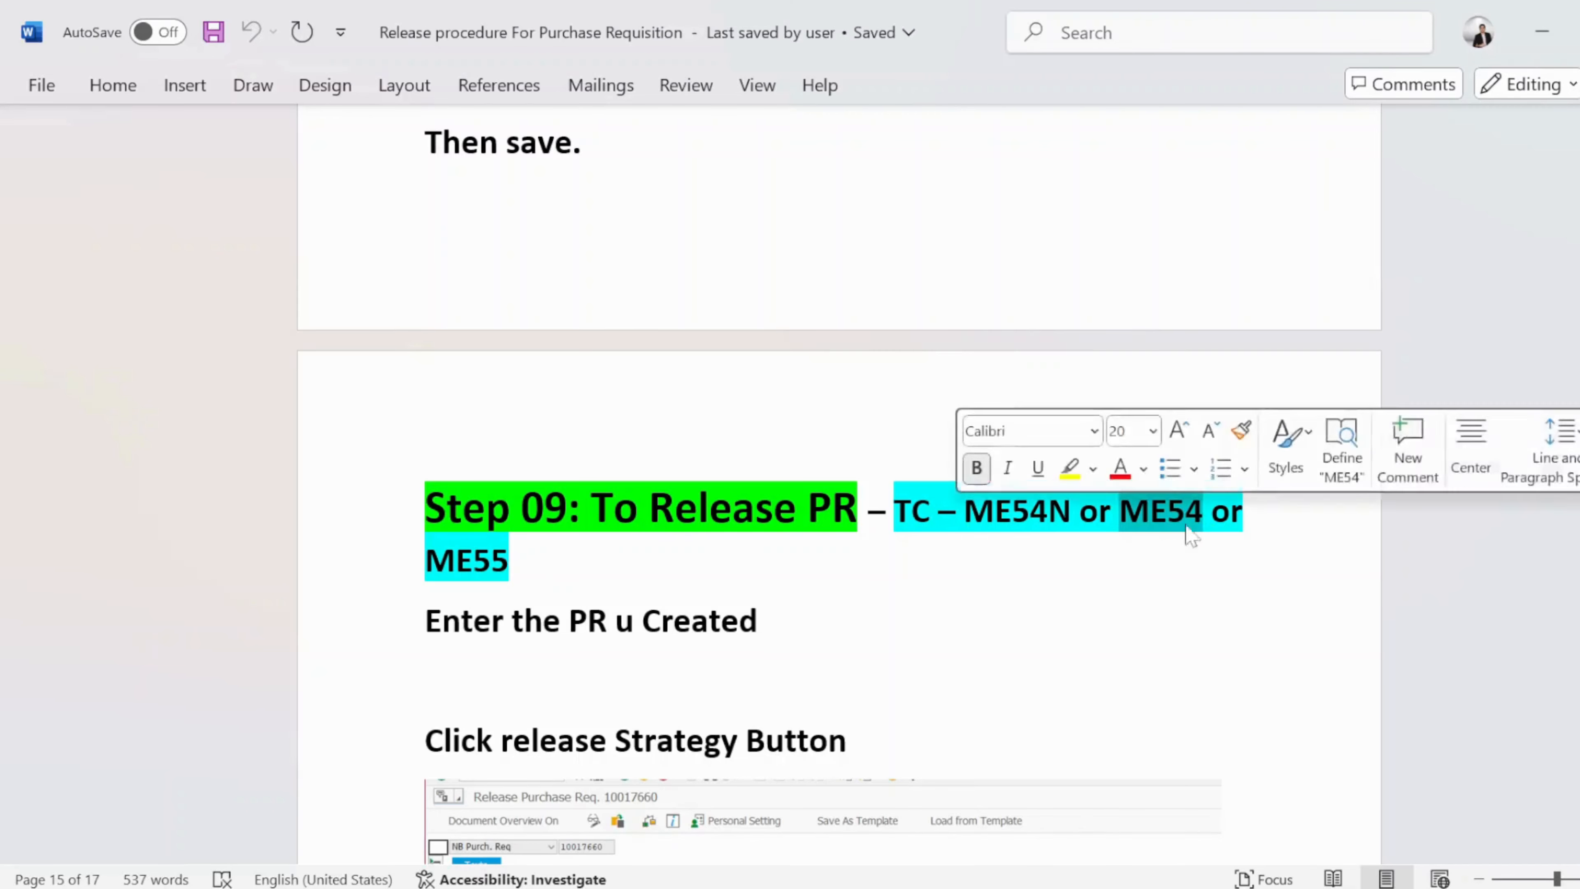
drag(509, 560, 425, 560)
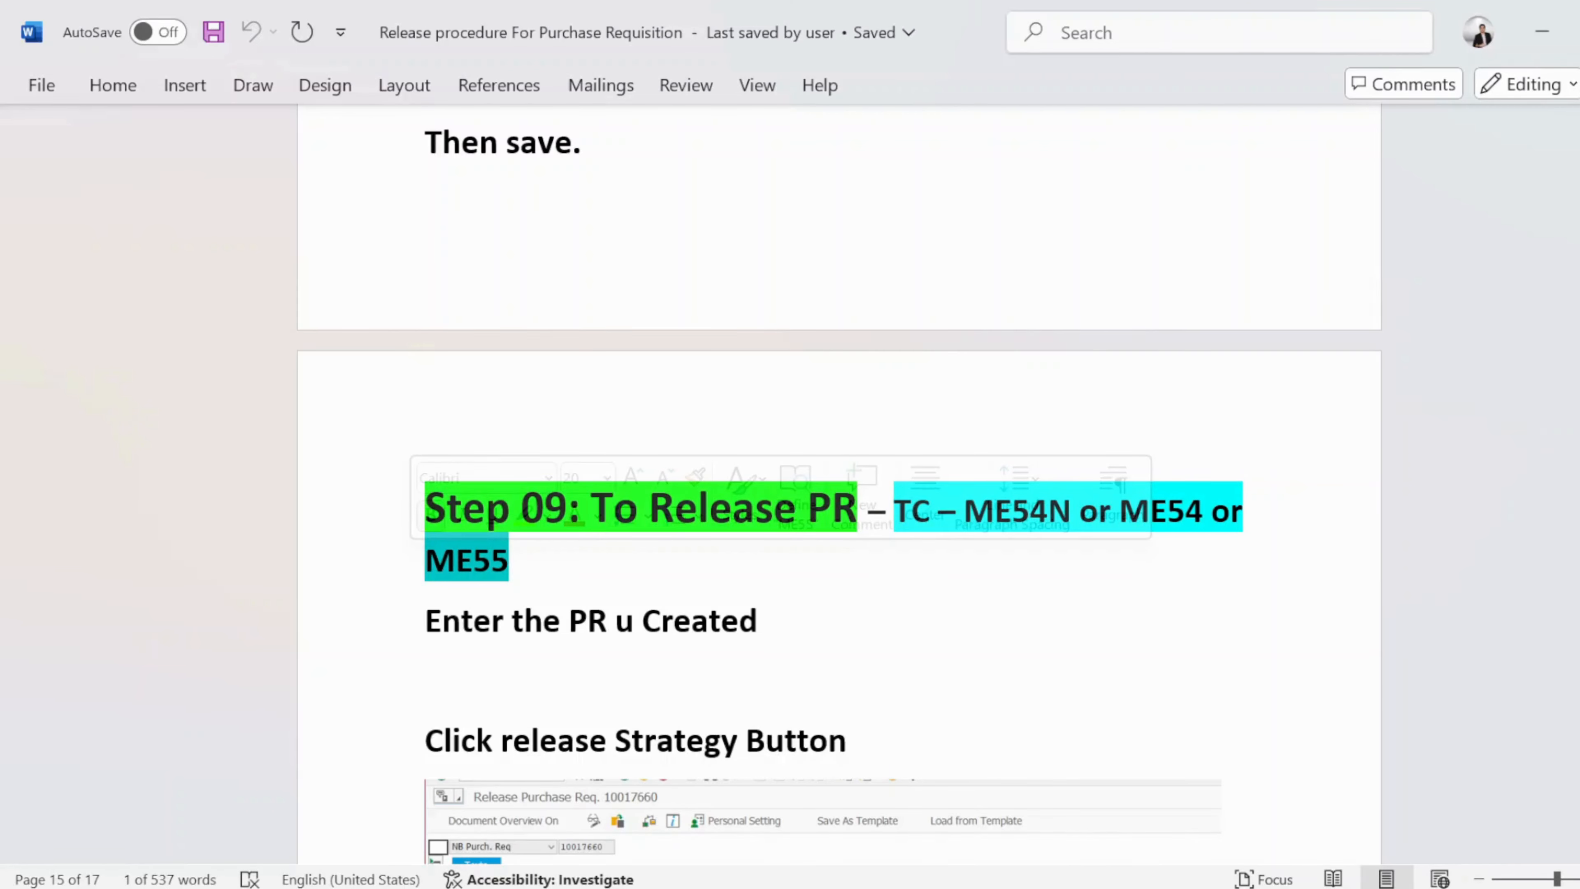
- Review the remaining release instructions down to Step 10 about creating an RFQ or PO
scroll(577, 637, down, 5)
scroll(577, 637, down, 20)
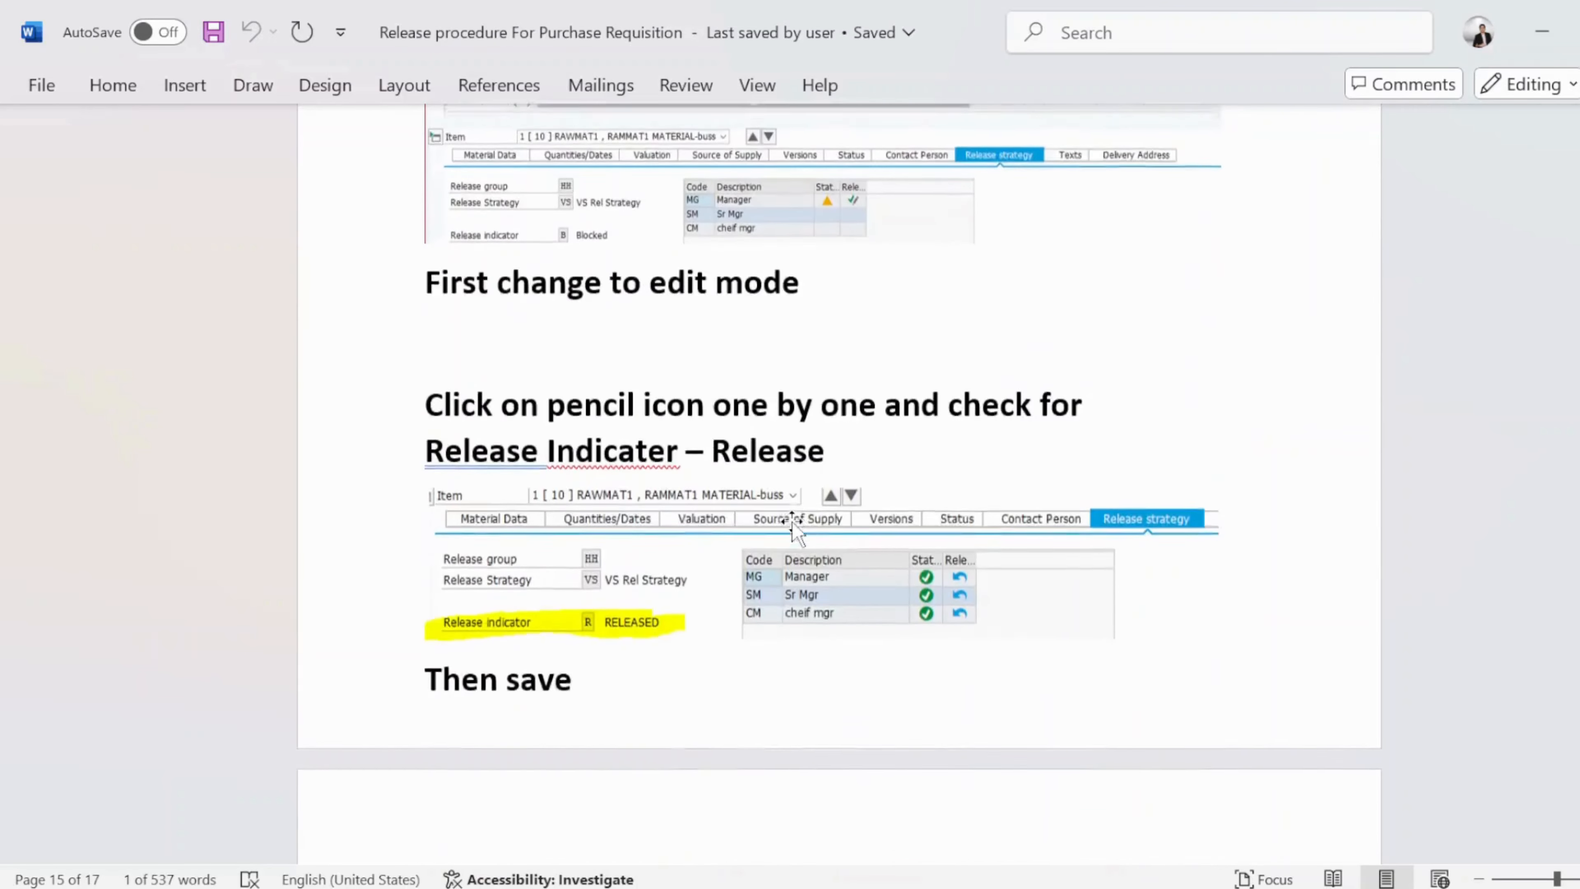
scroll(577, 637, down, 1)
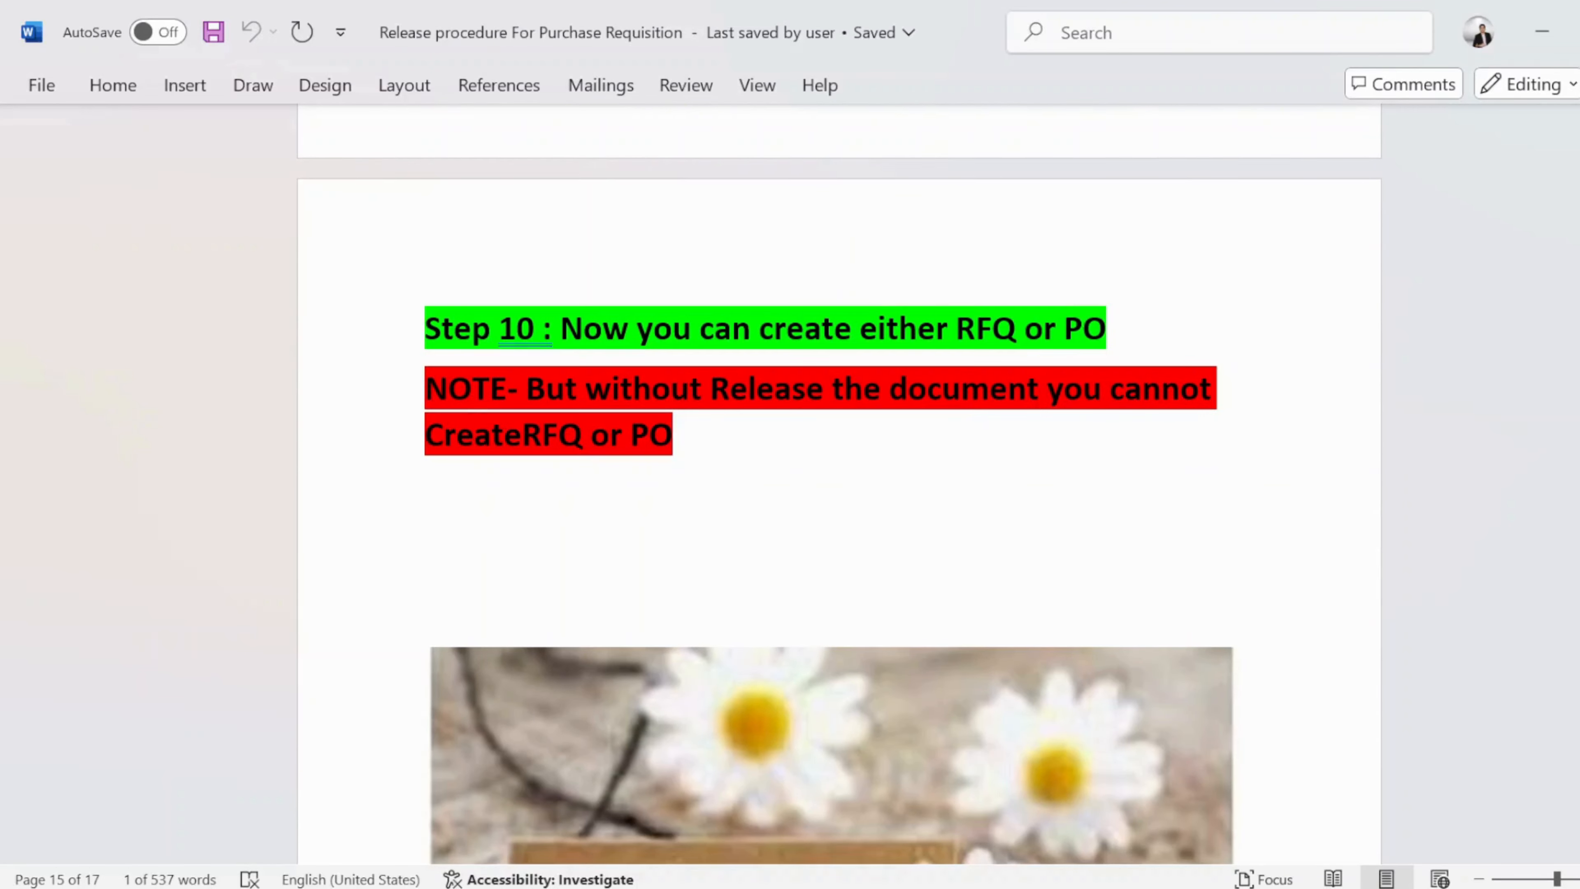
drag(560, 328, 1106, 328)
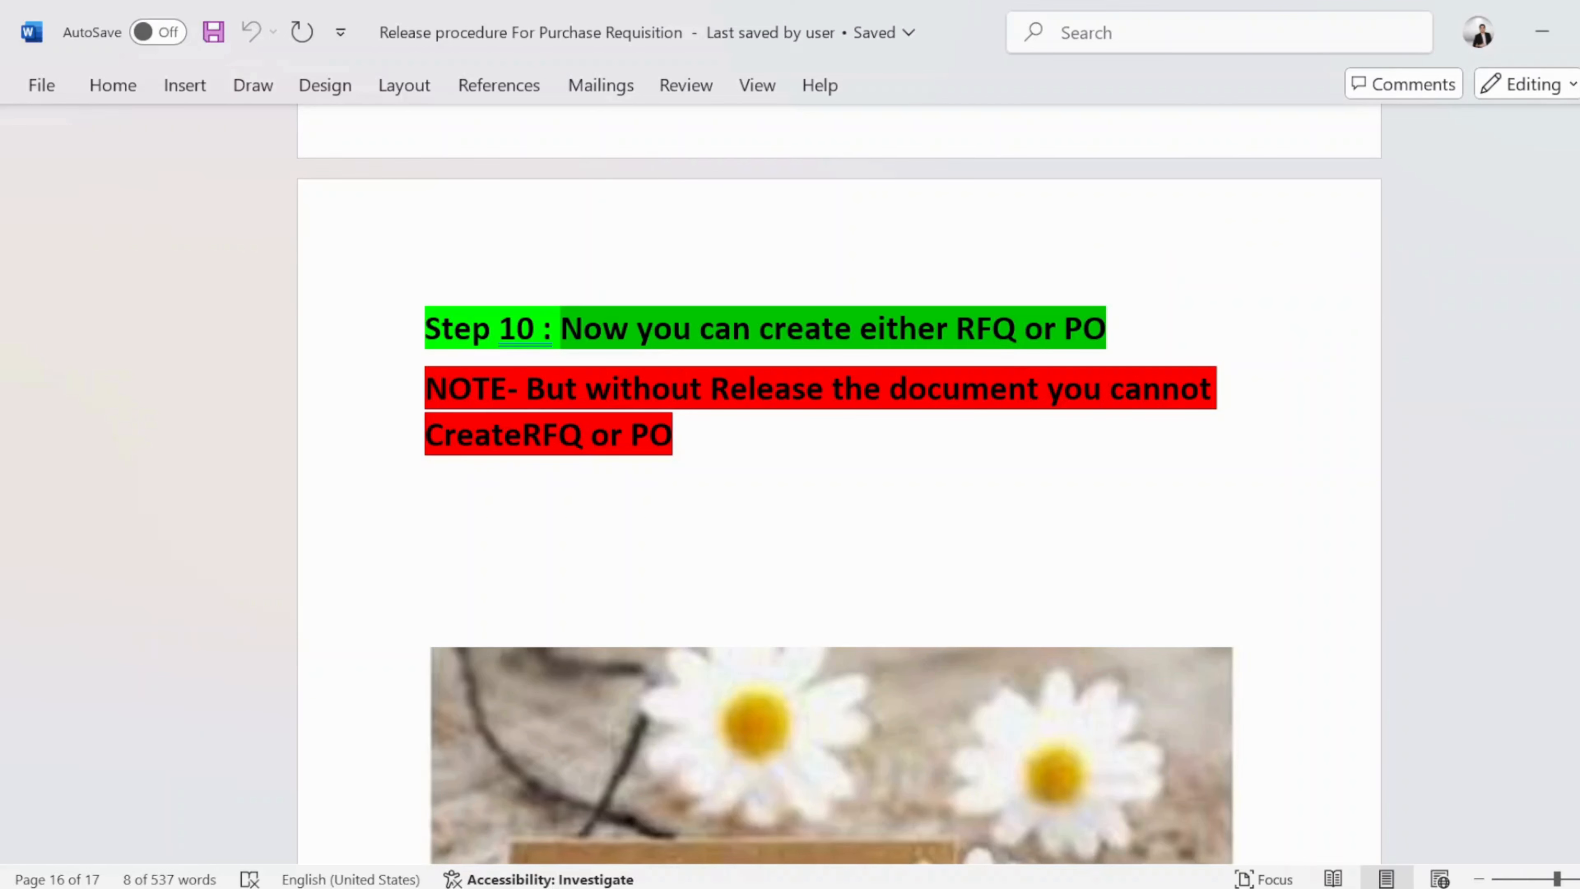
- Dismiss the connection error in the Goods Receipt session, then switch back to the Collective Release of Purchase Requisitions window
mouse_move(1099, 879)
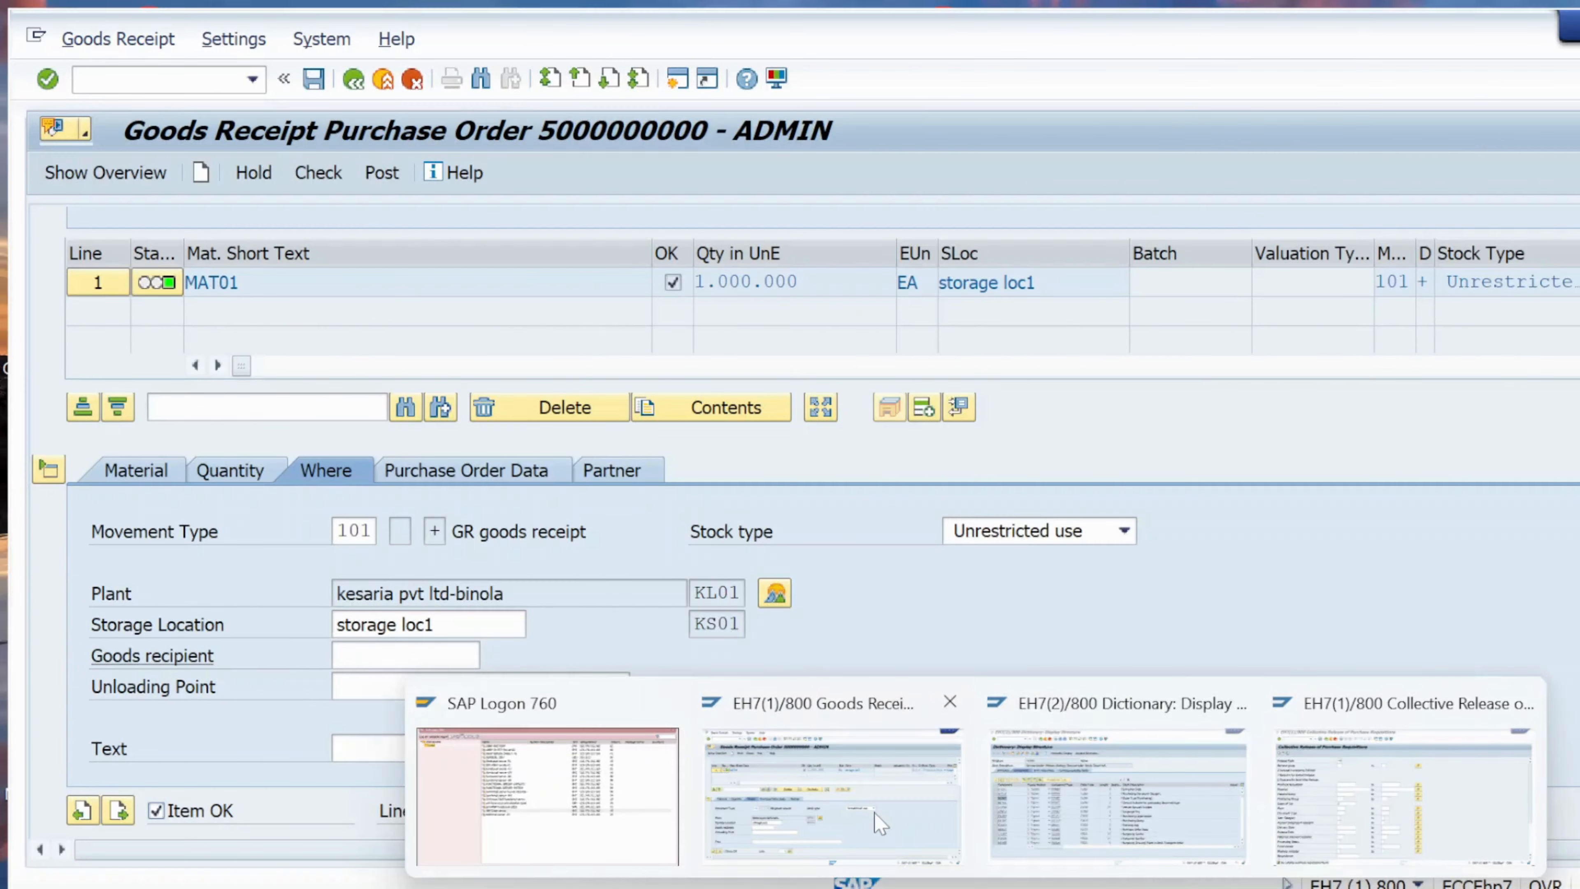
click(832, 796)
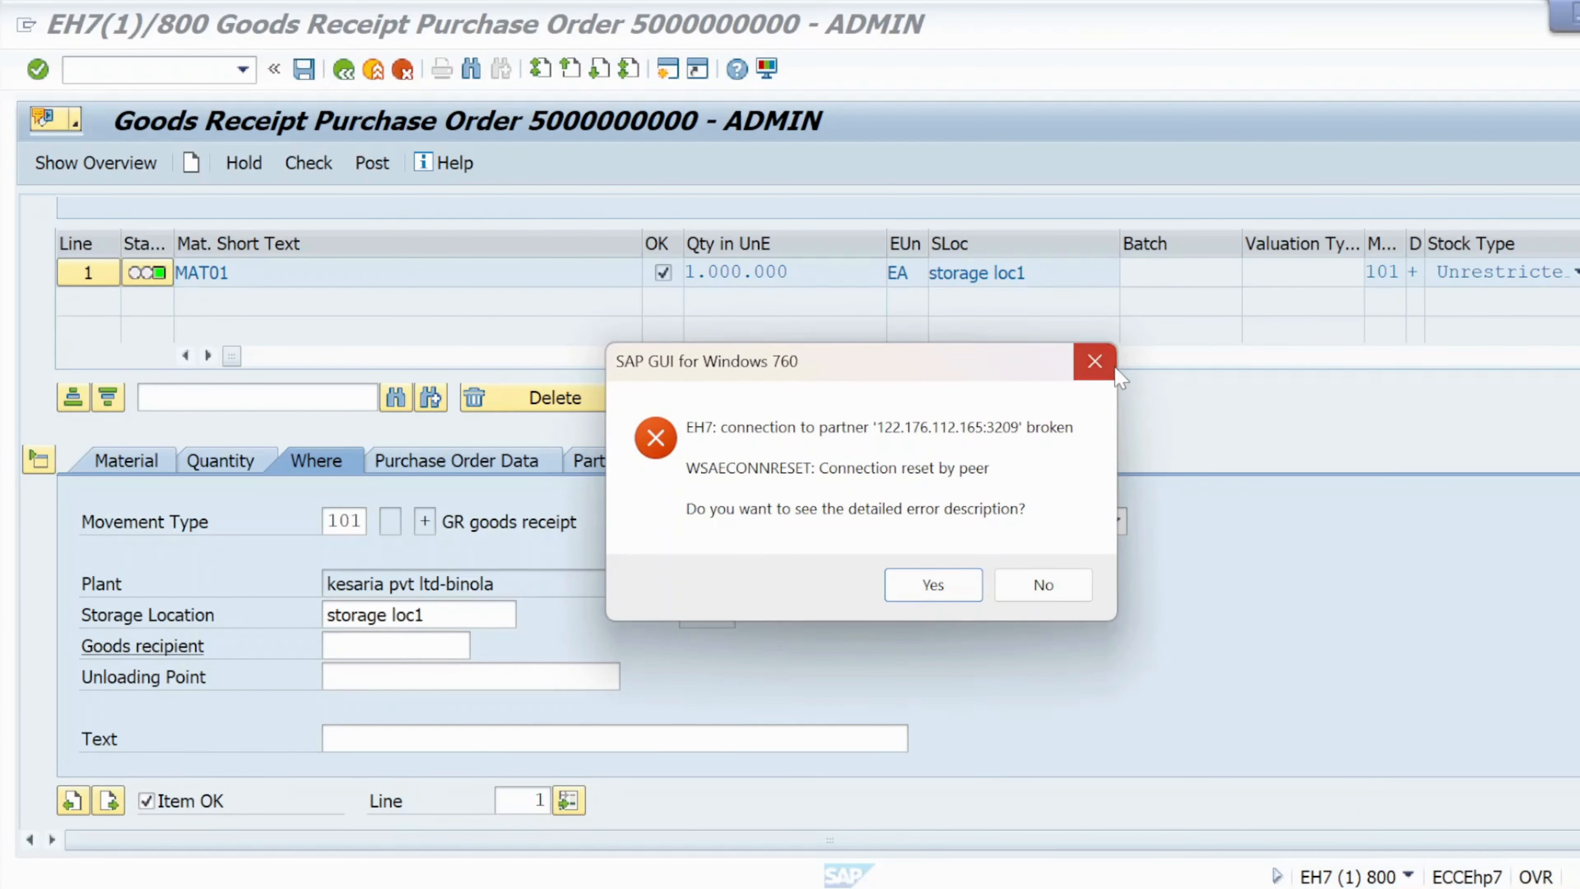
click(1096, 362)
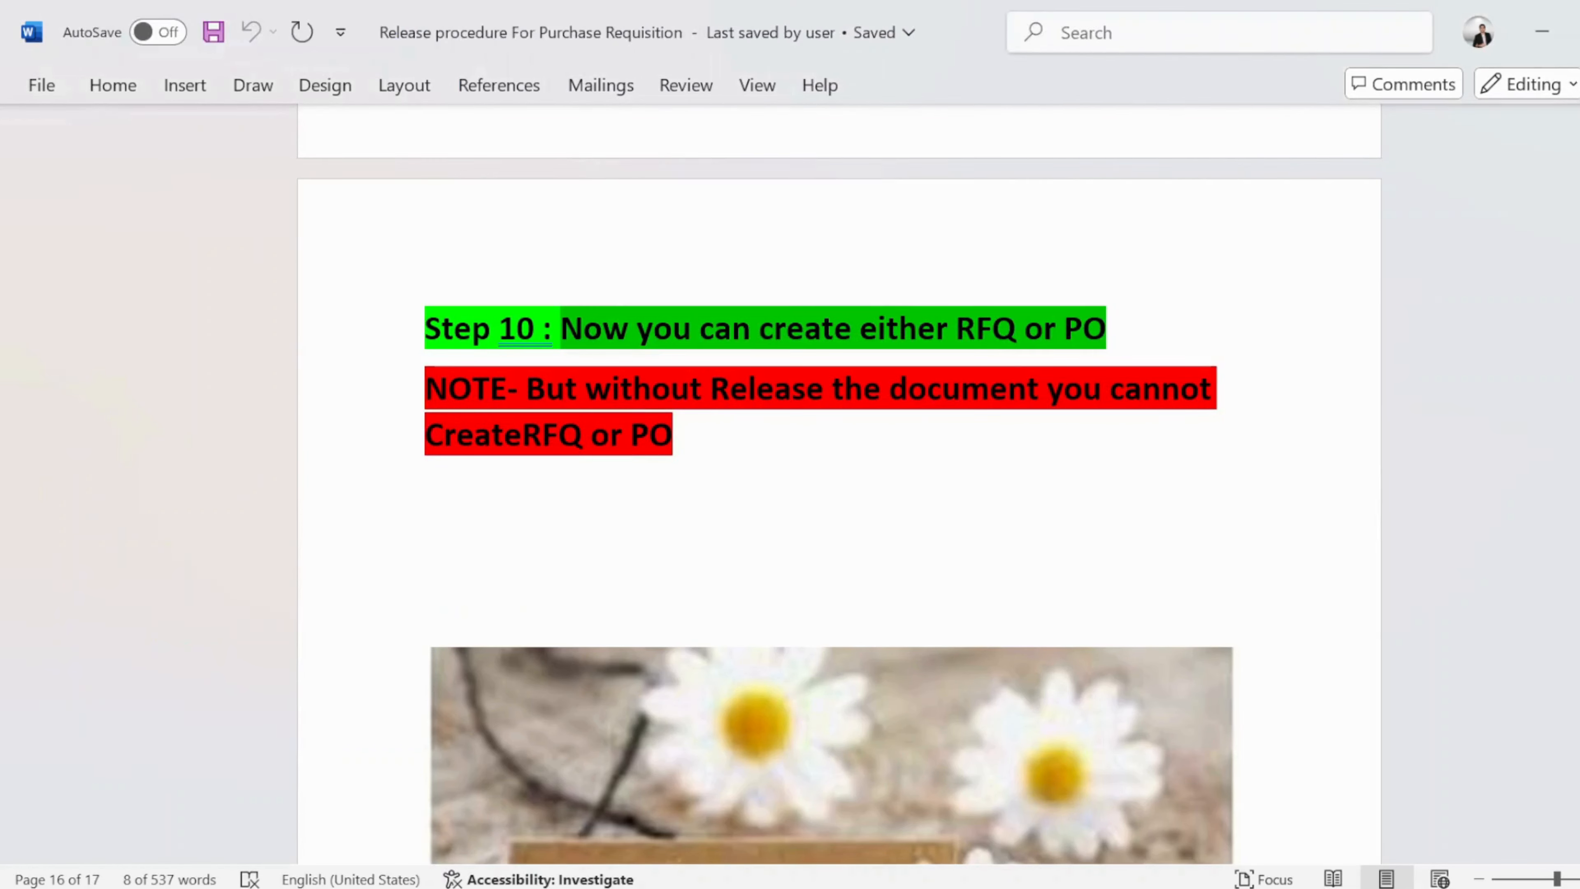
click(975, 888)
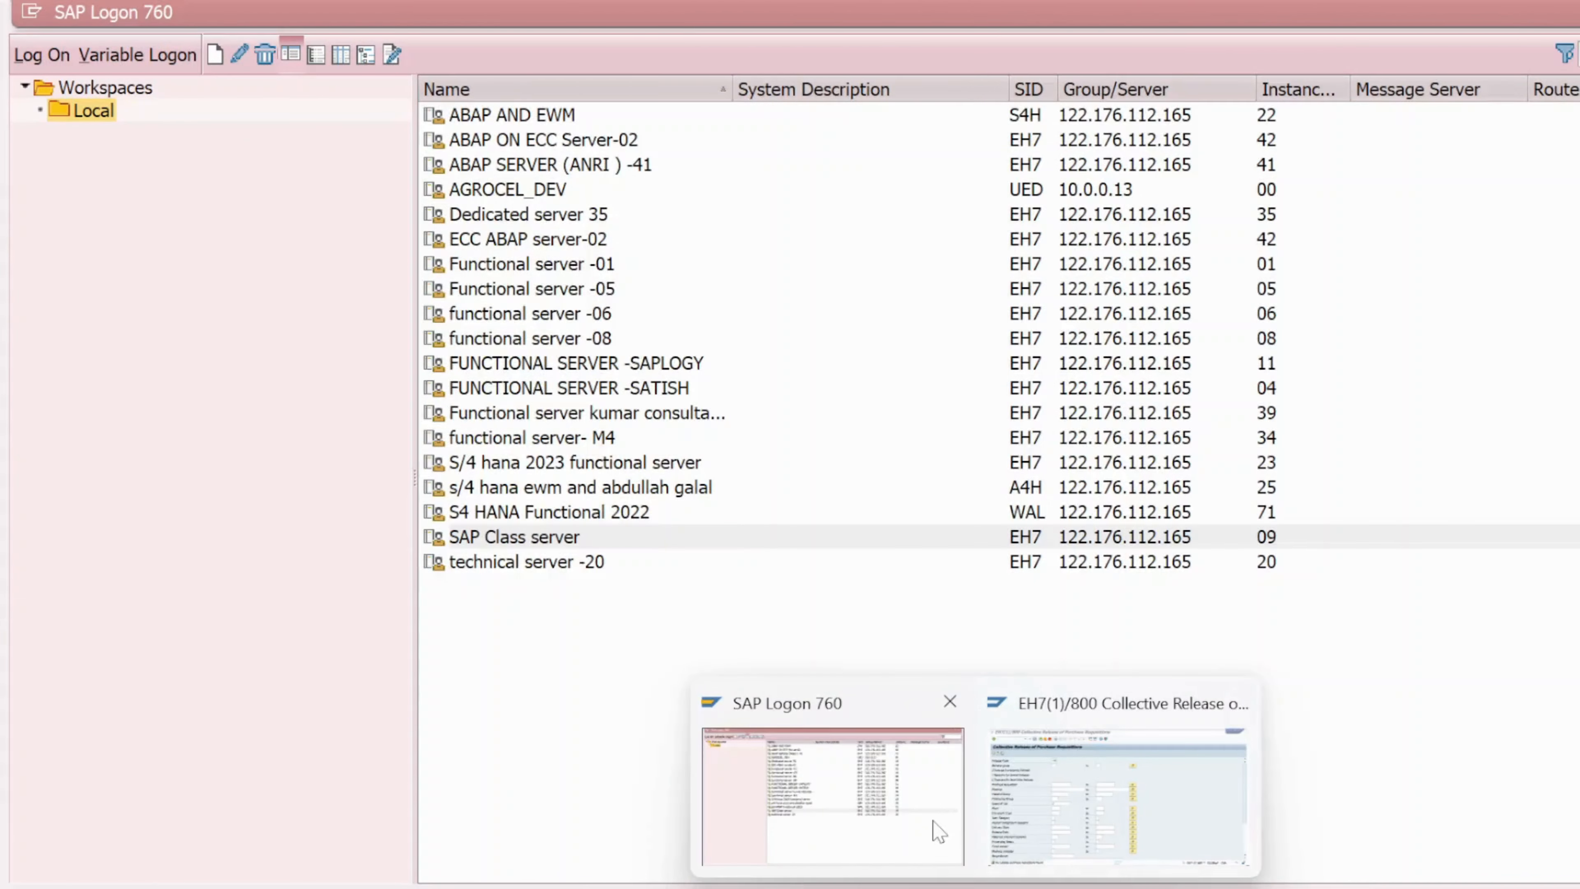
click(933, 831)
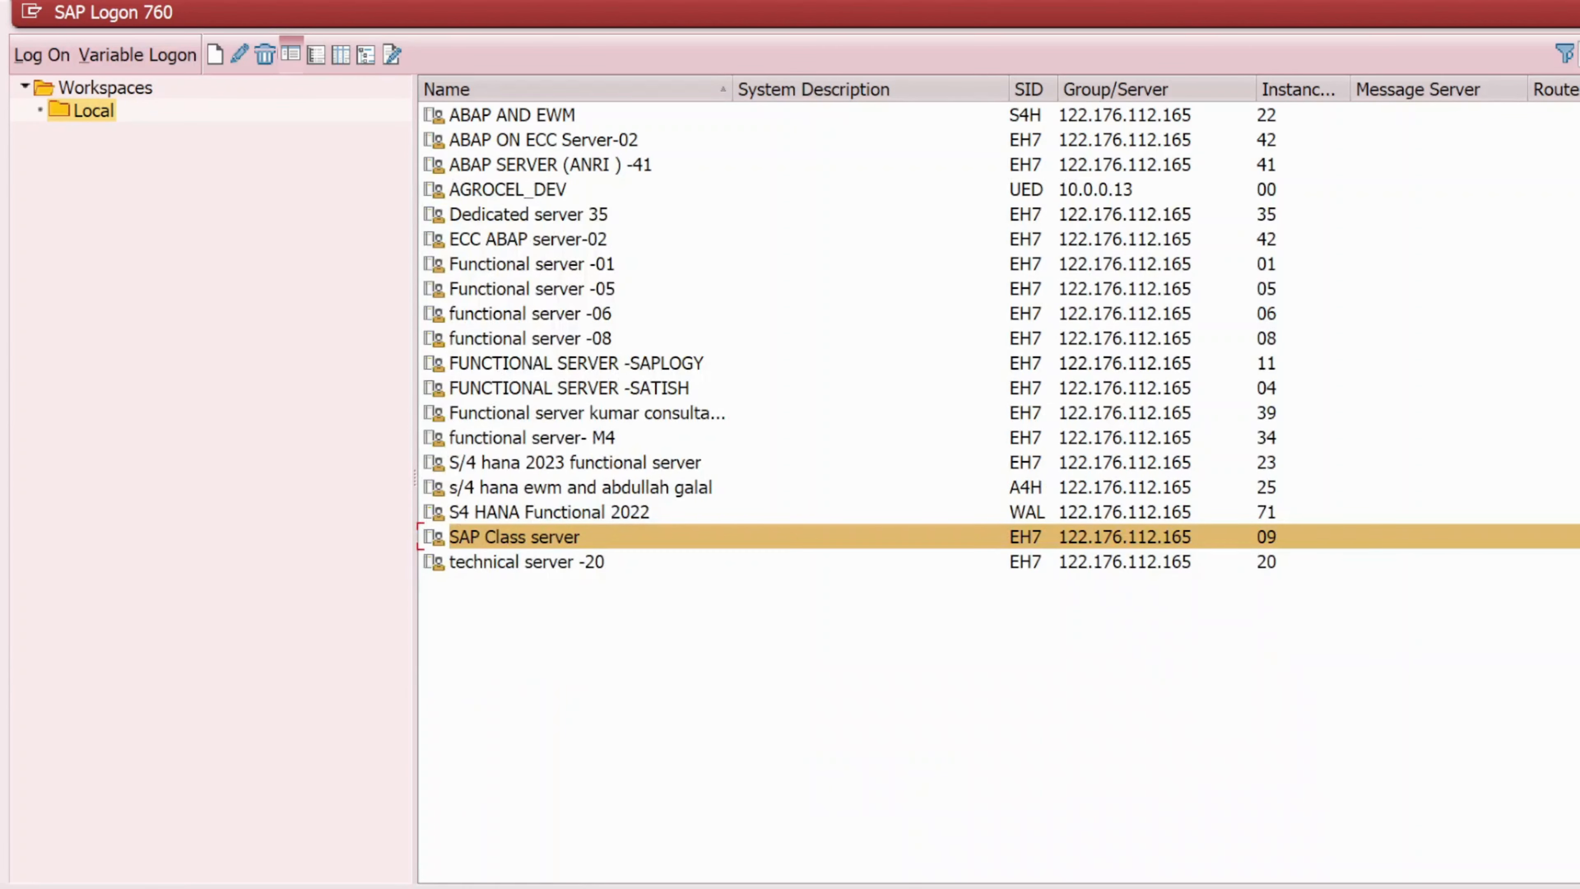
mouse_move(975, 887)
click(1058, 843)
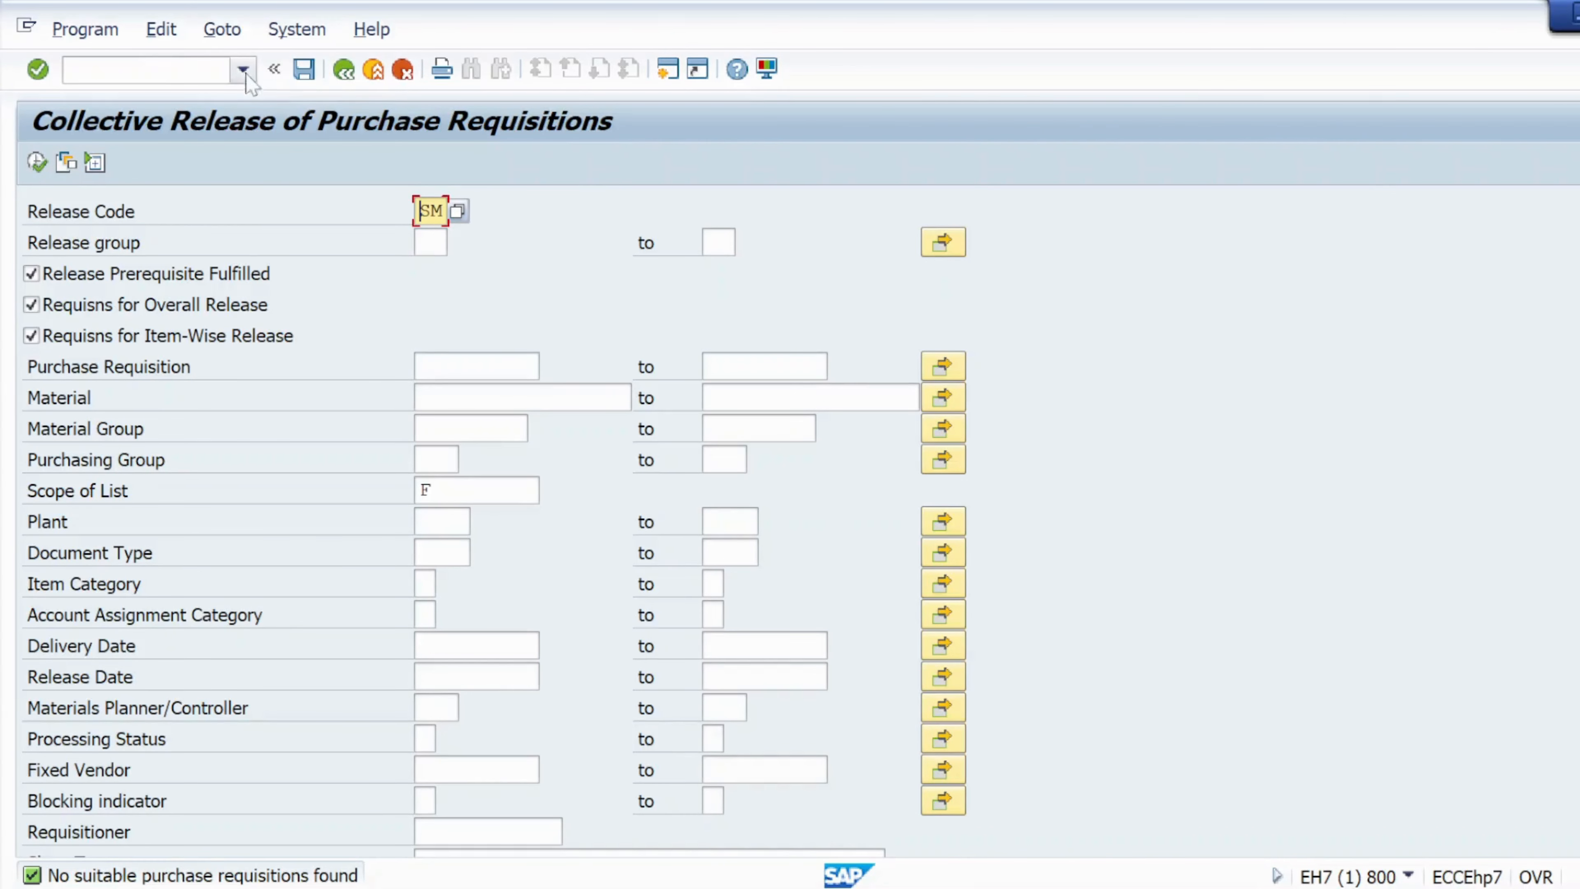
- Leave the collective release and open the Create RFQ transaction ME41
click(137, 69)
text(/n)
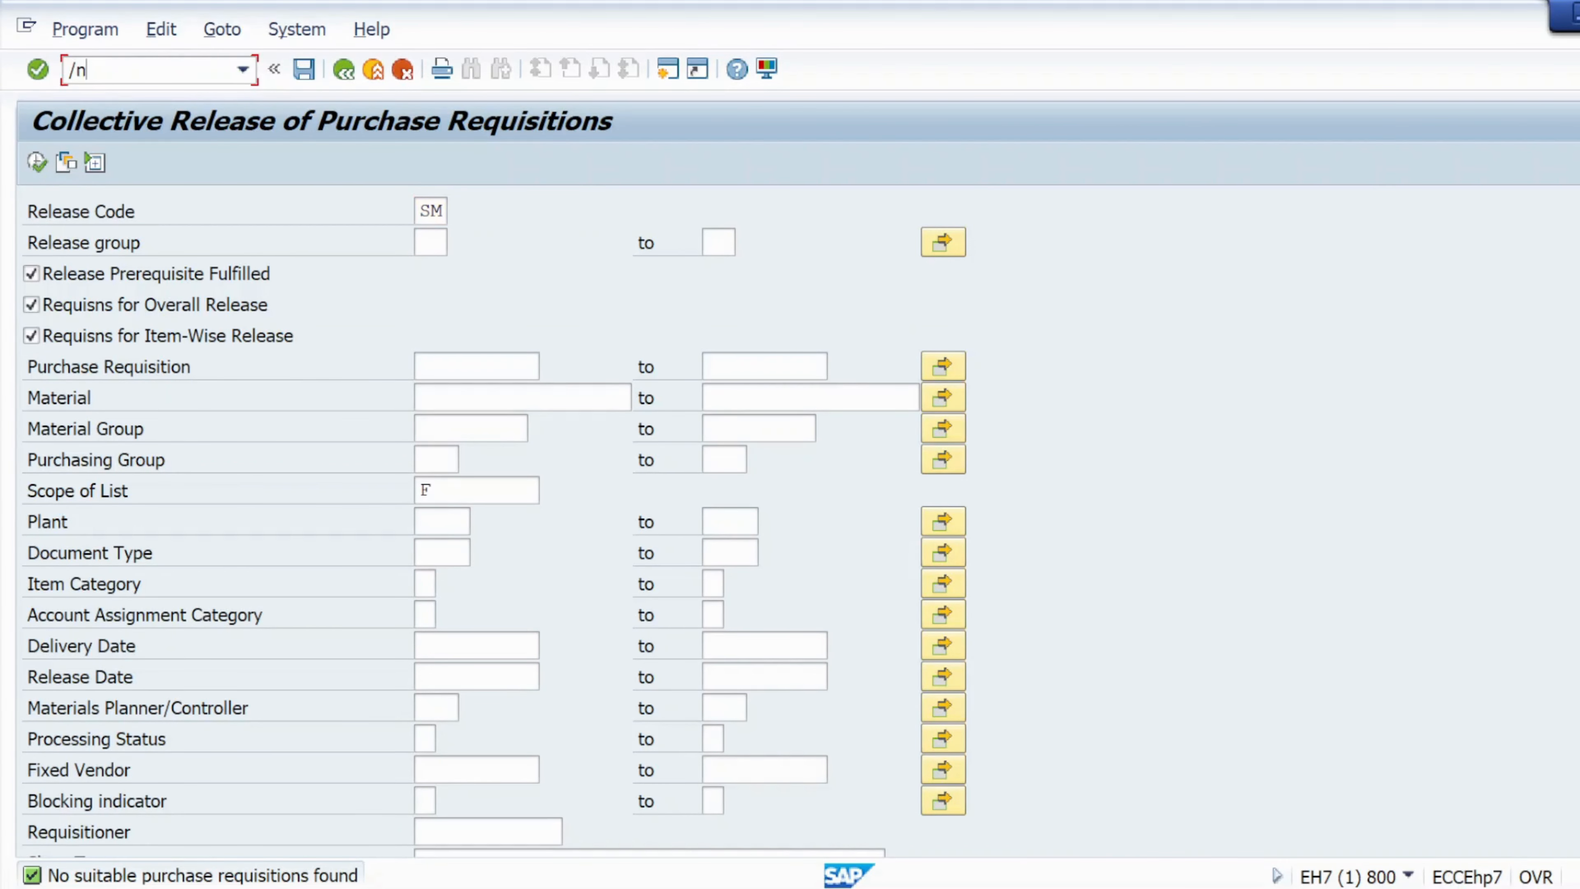
text(m)
text(e54n)
key(Return)
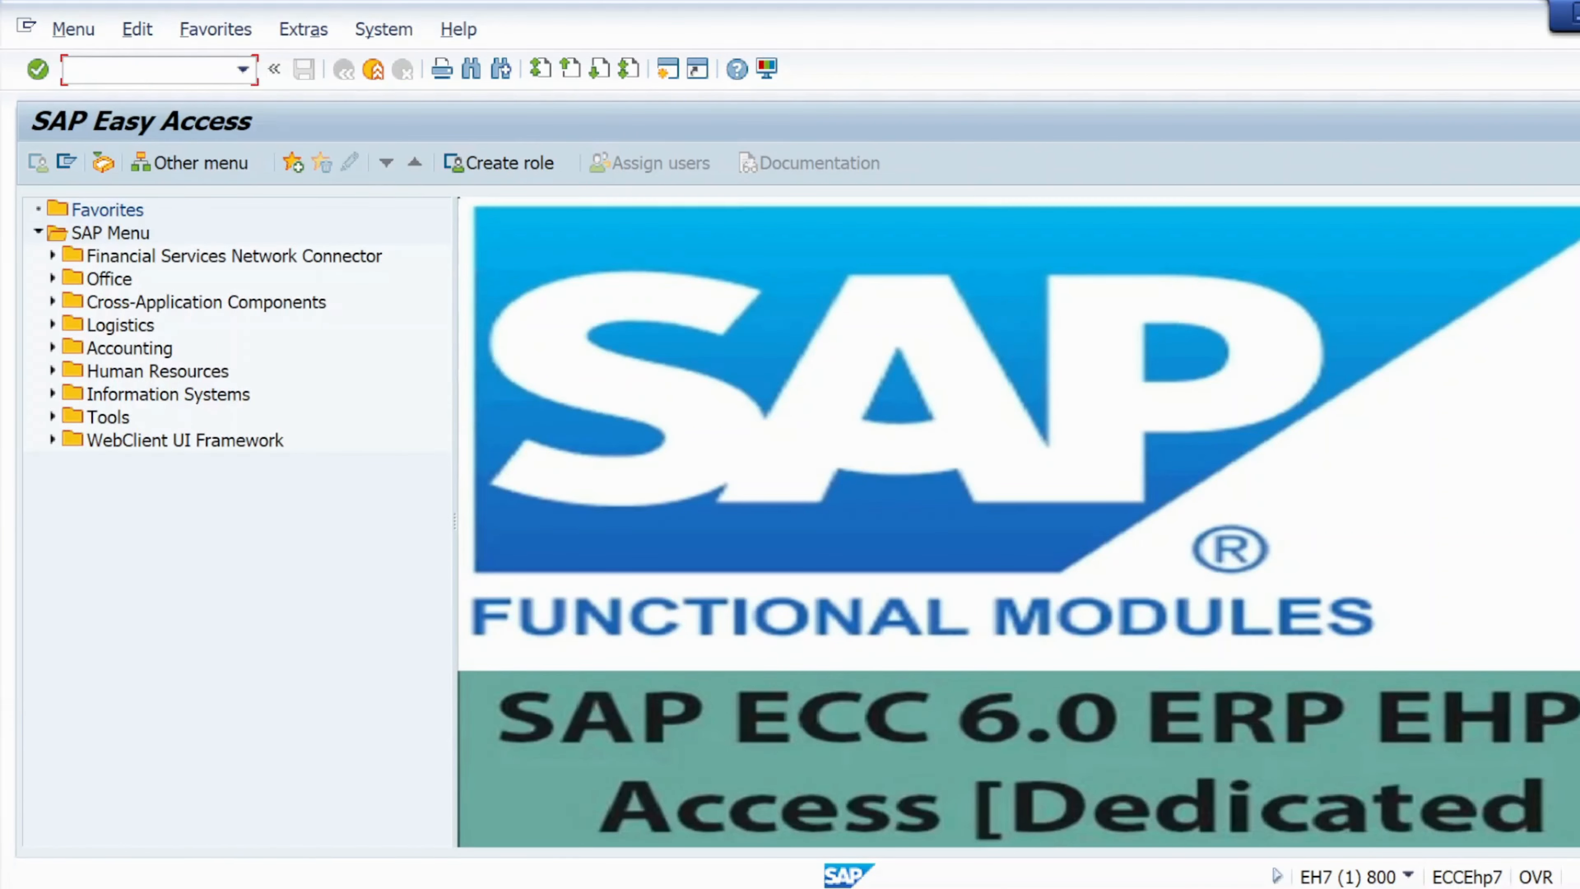
text(me4)
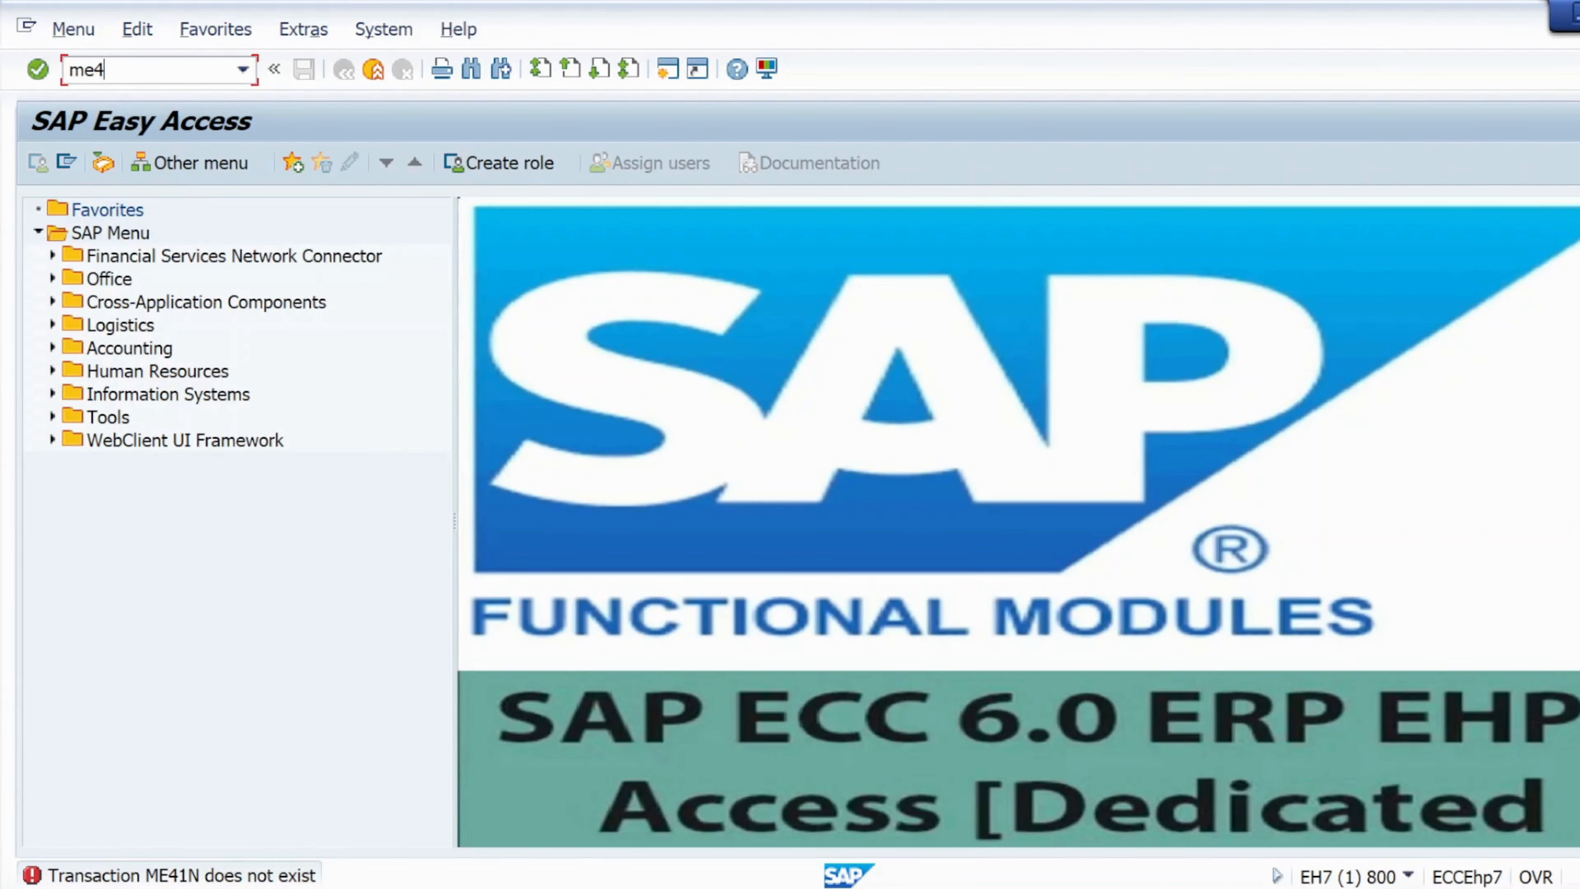
text(1)
key(Return)
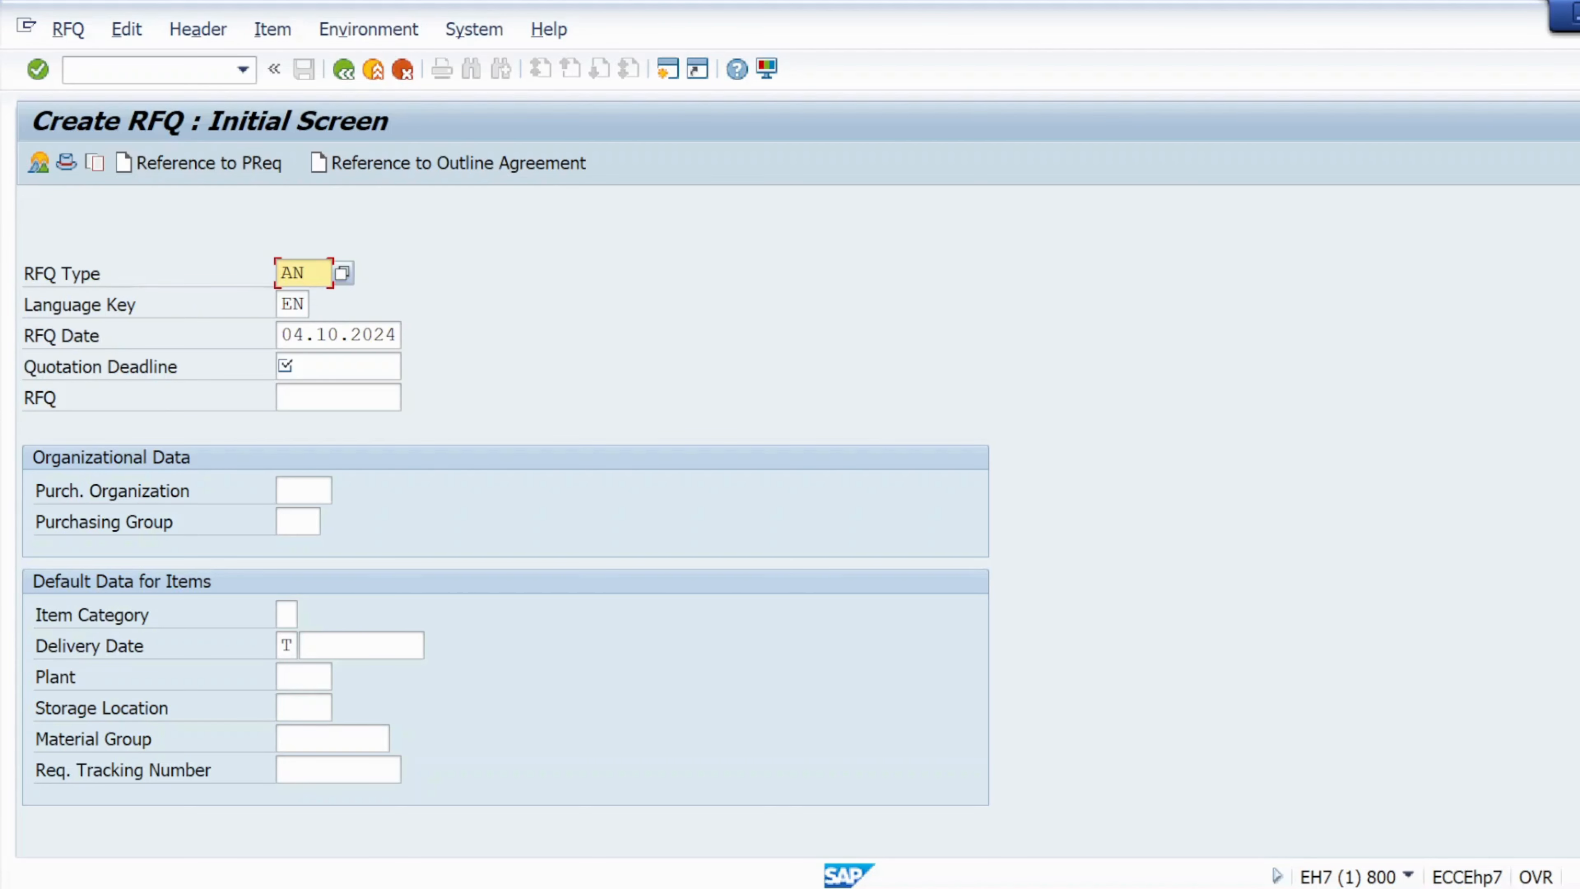
- Set the RFQ's quotation deadline to 16.10.2024 using the calendar
click(397, 366)
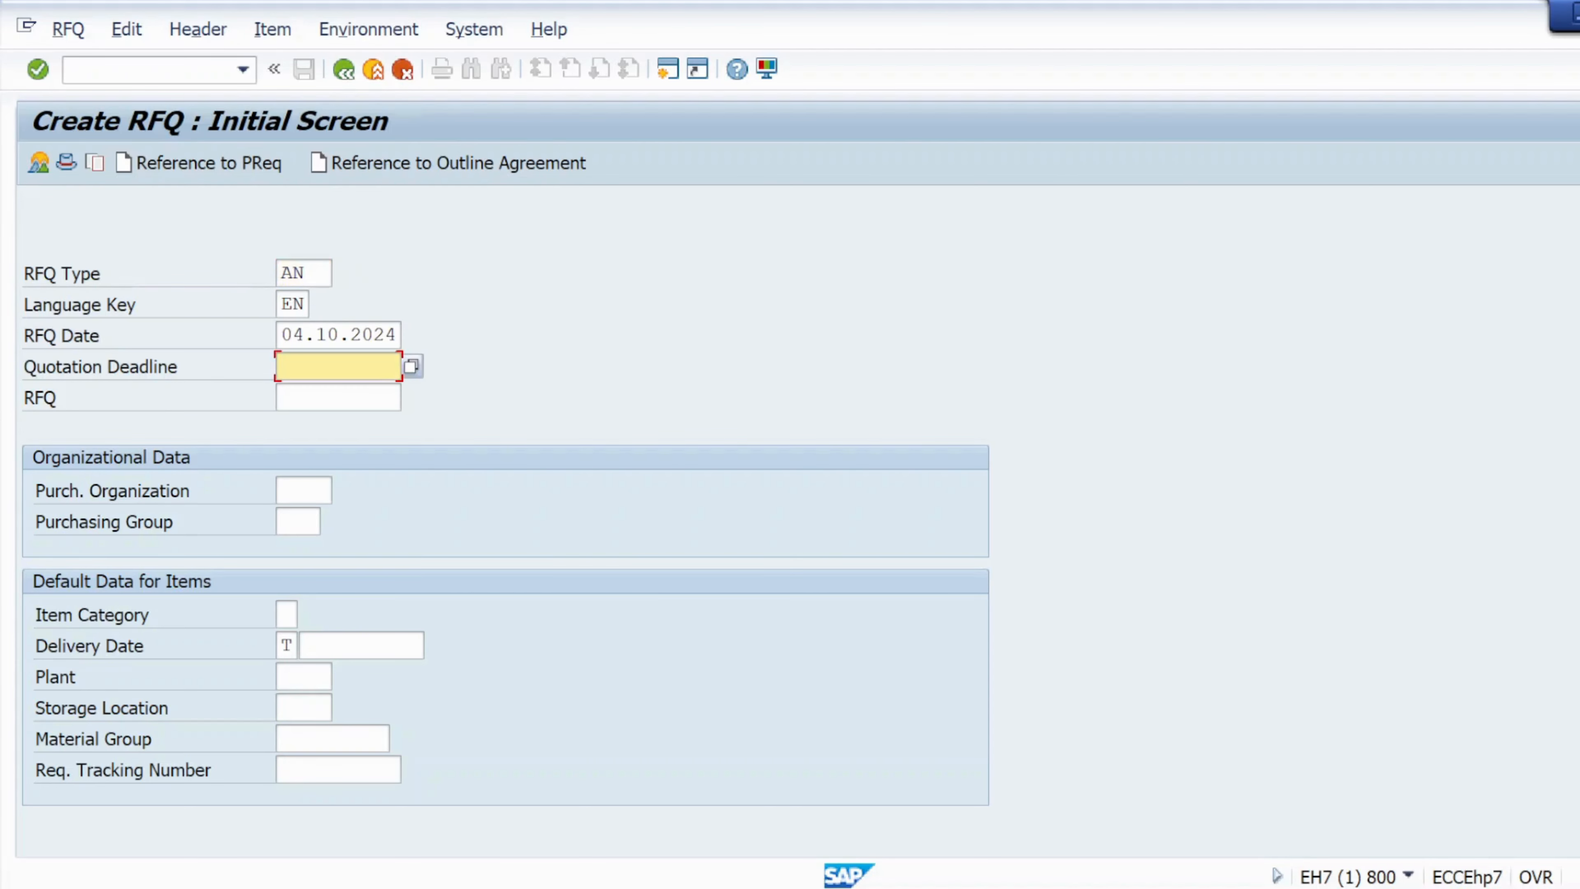
click(411, 366)
double_click(465, 624)
key(Tab)
key(Tab)
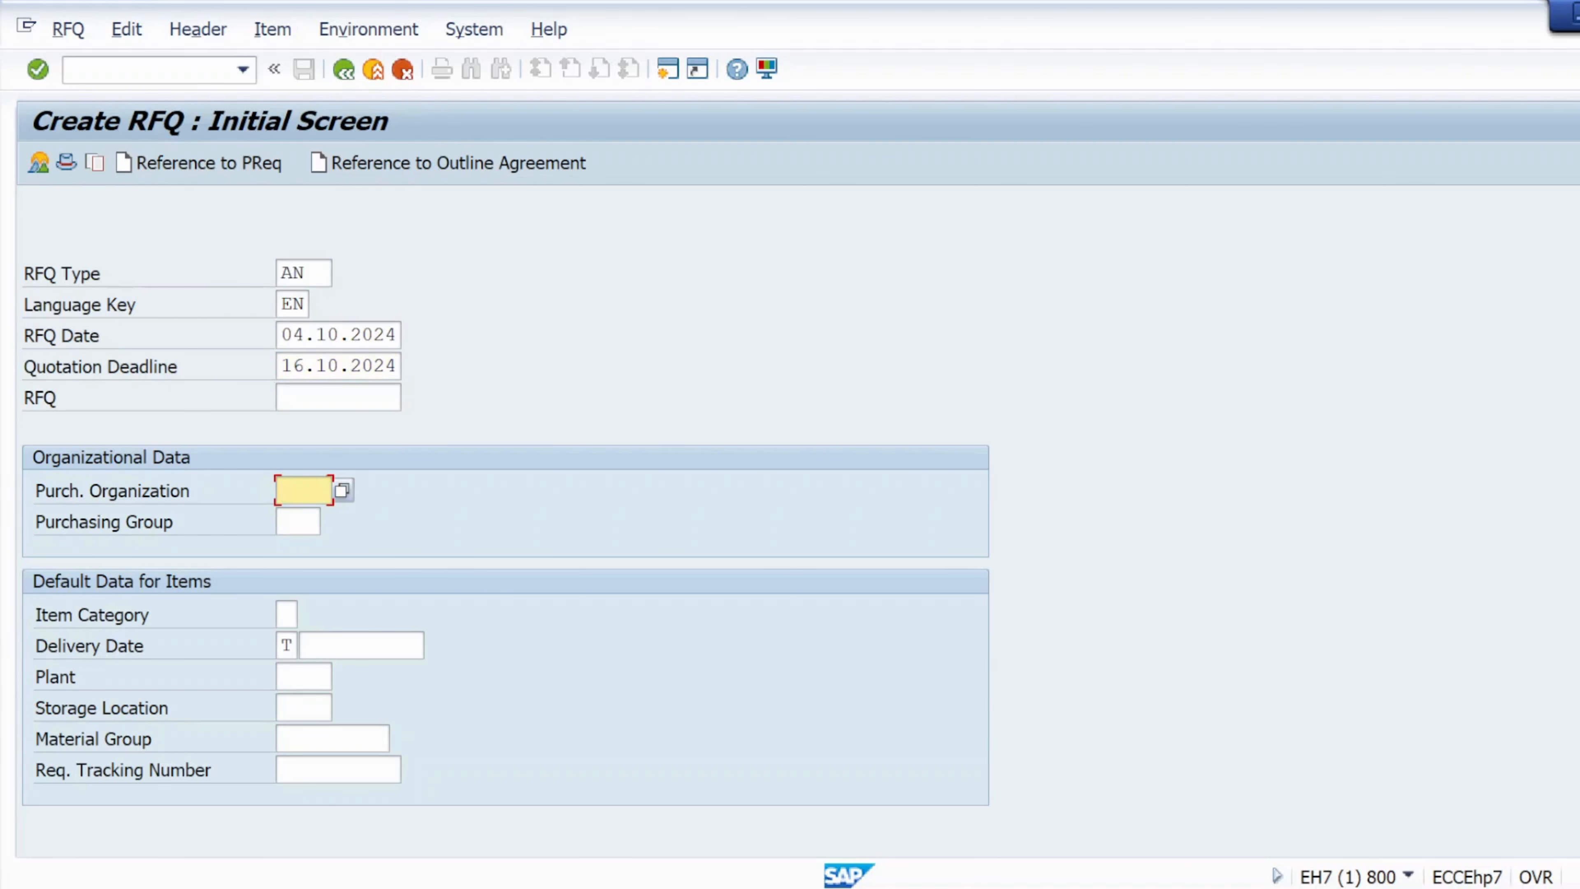
- Try to create the RFQ with reference to the copied purchase requisition number, and close the selection dialog
click(165, 165)
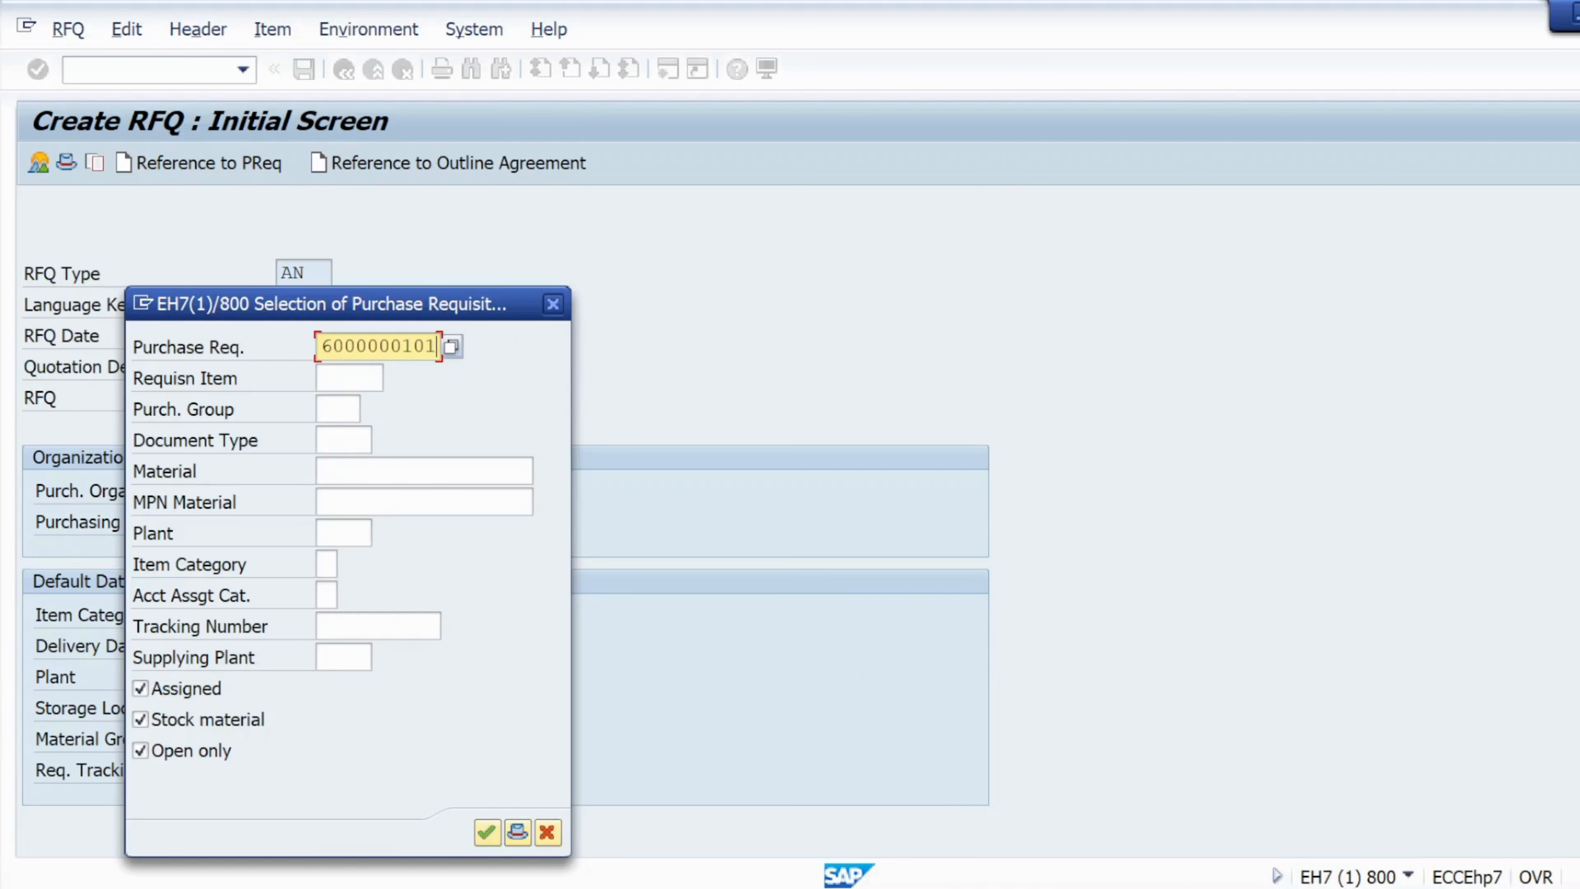
key(BackSpace)
key(BackSpace)
key(BackSpace)
key(BackSpace)
key(BackSpace)
key(BackSpace)
key(BackSpace)
key(BackSpace)
key(BackSpace)
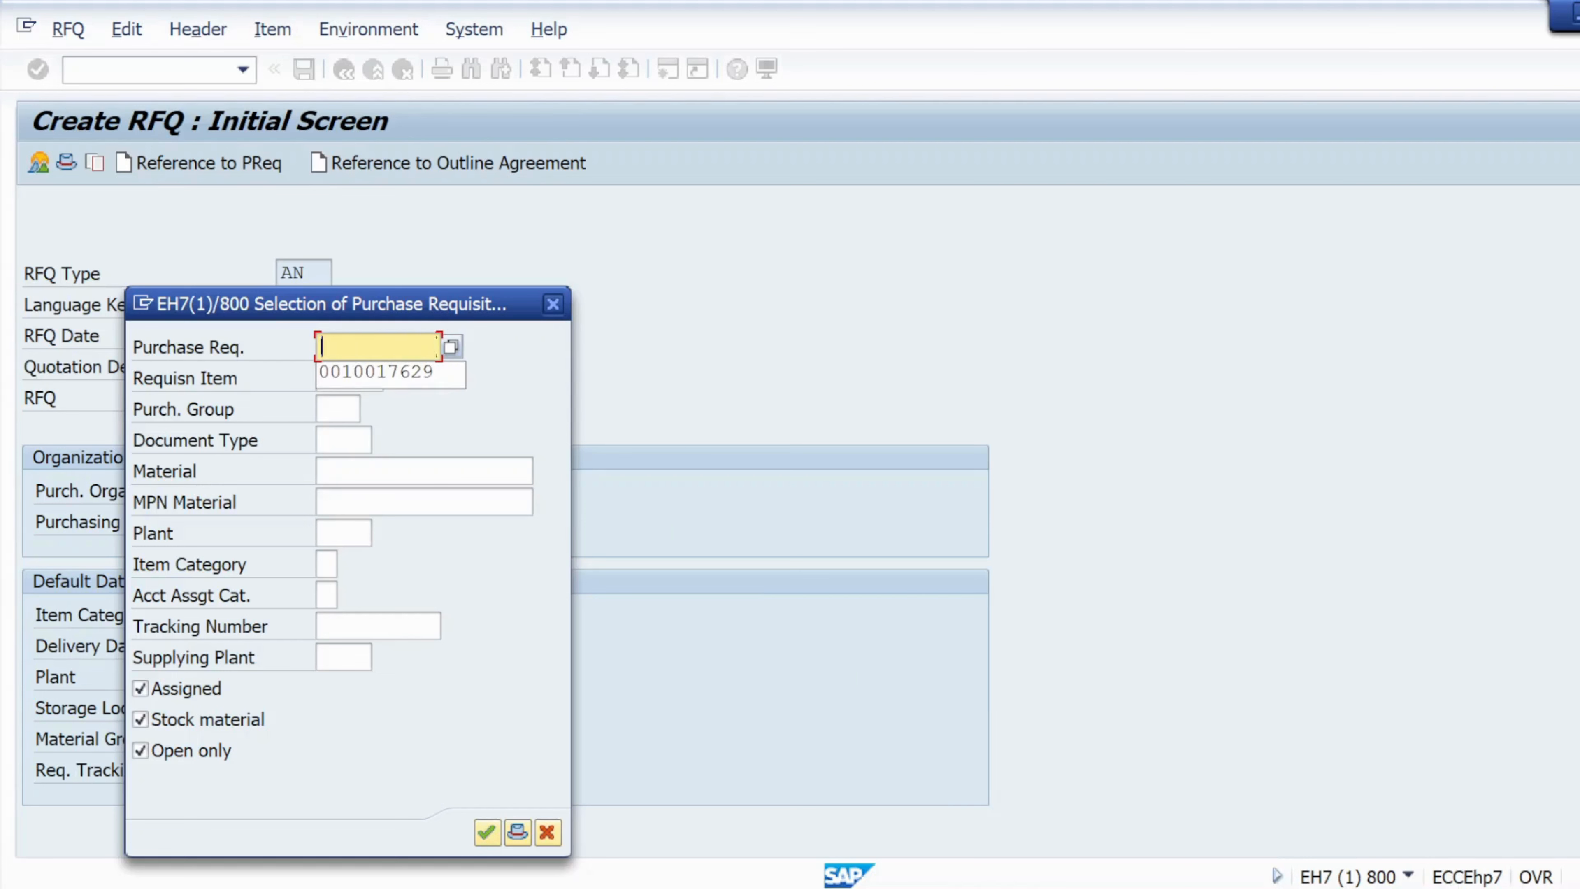
key(ctrl+v)
key(Return)
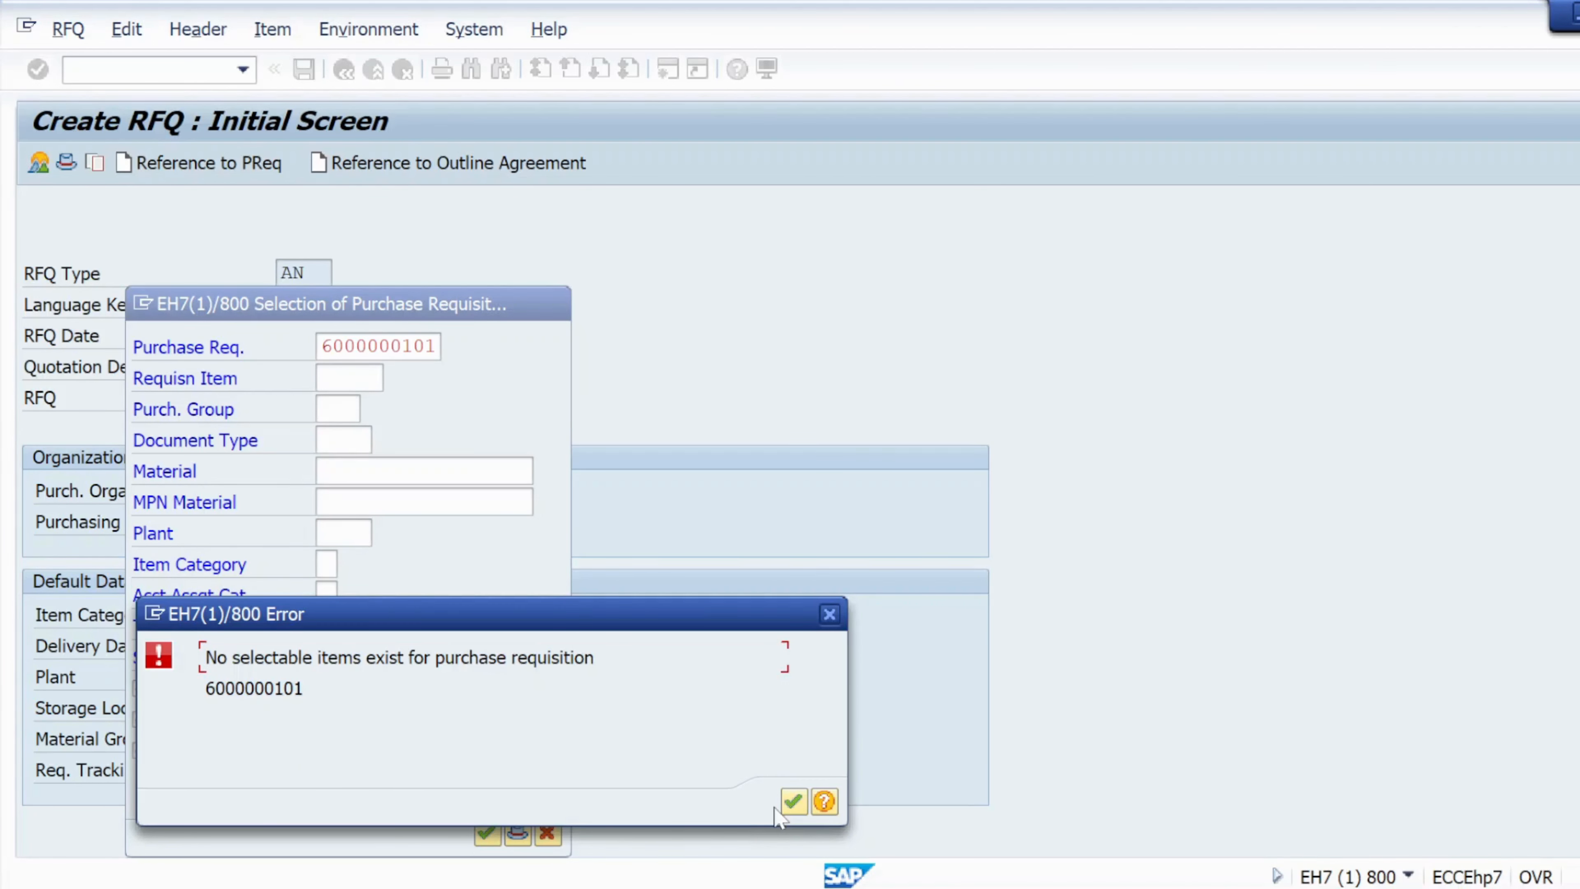
click(793, 803)
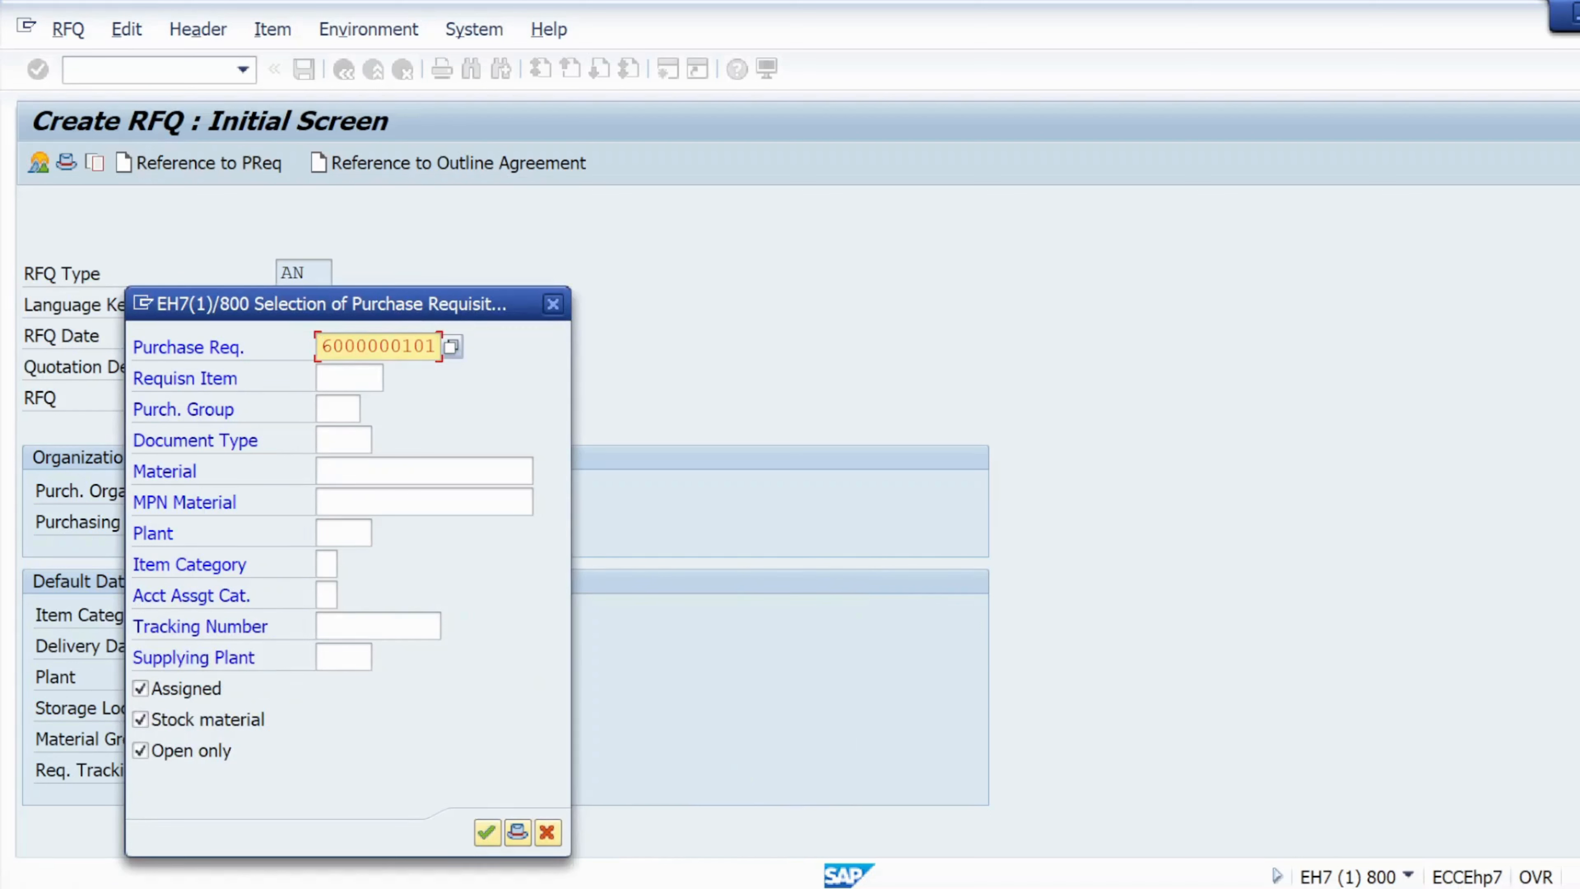
click(487, 832)
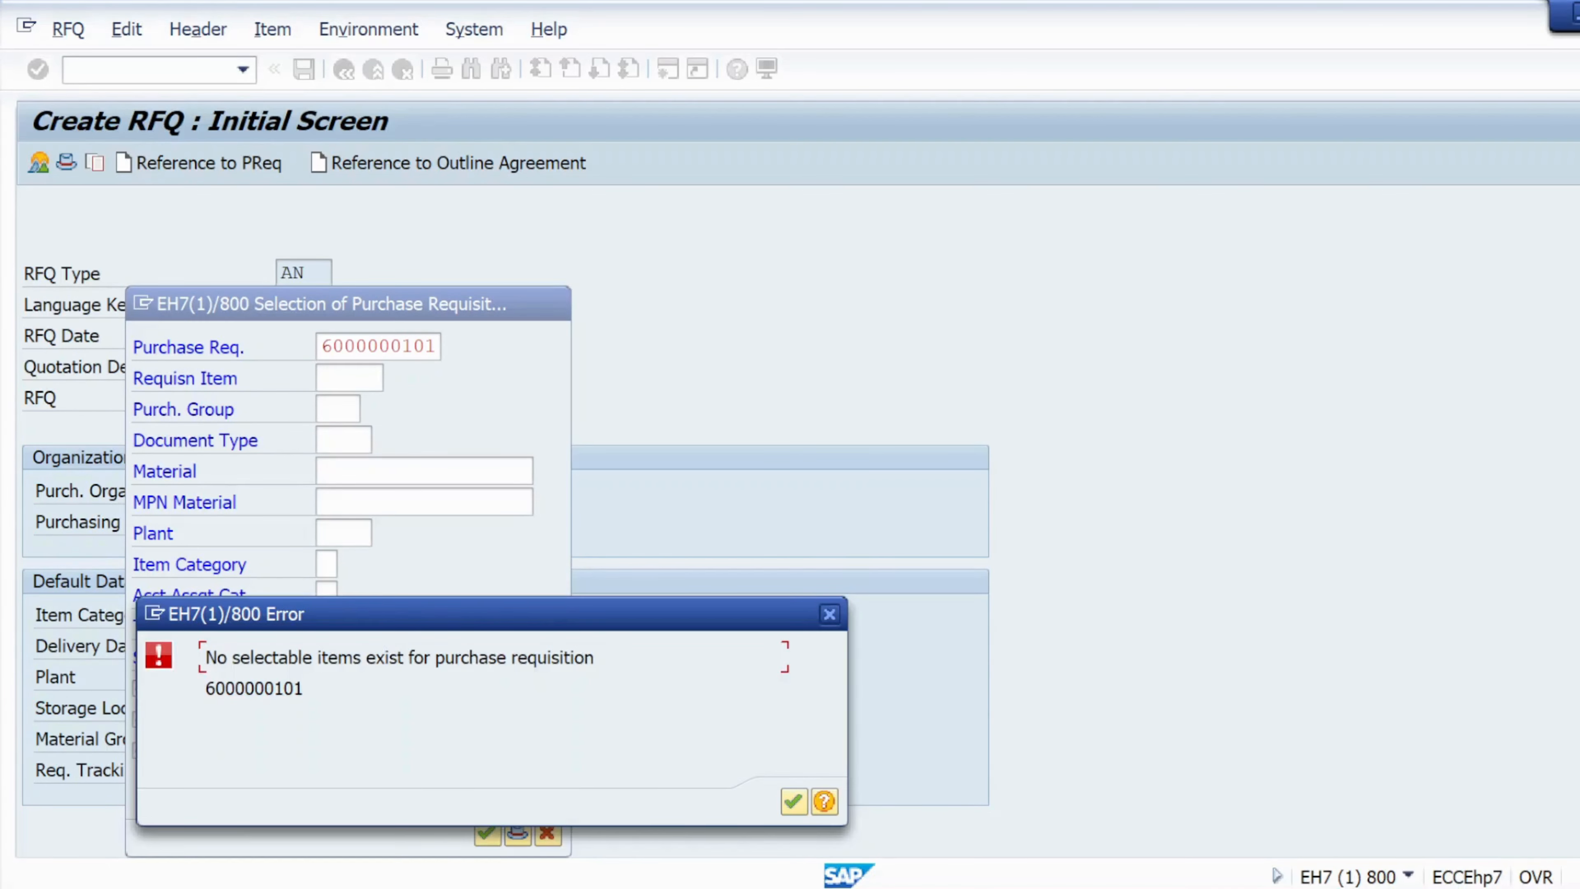
click(794, 803)
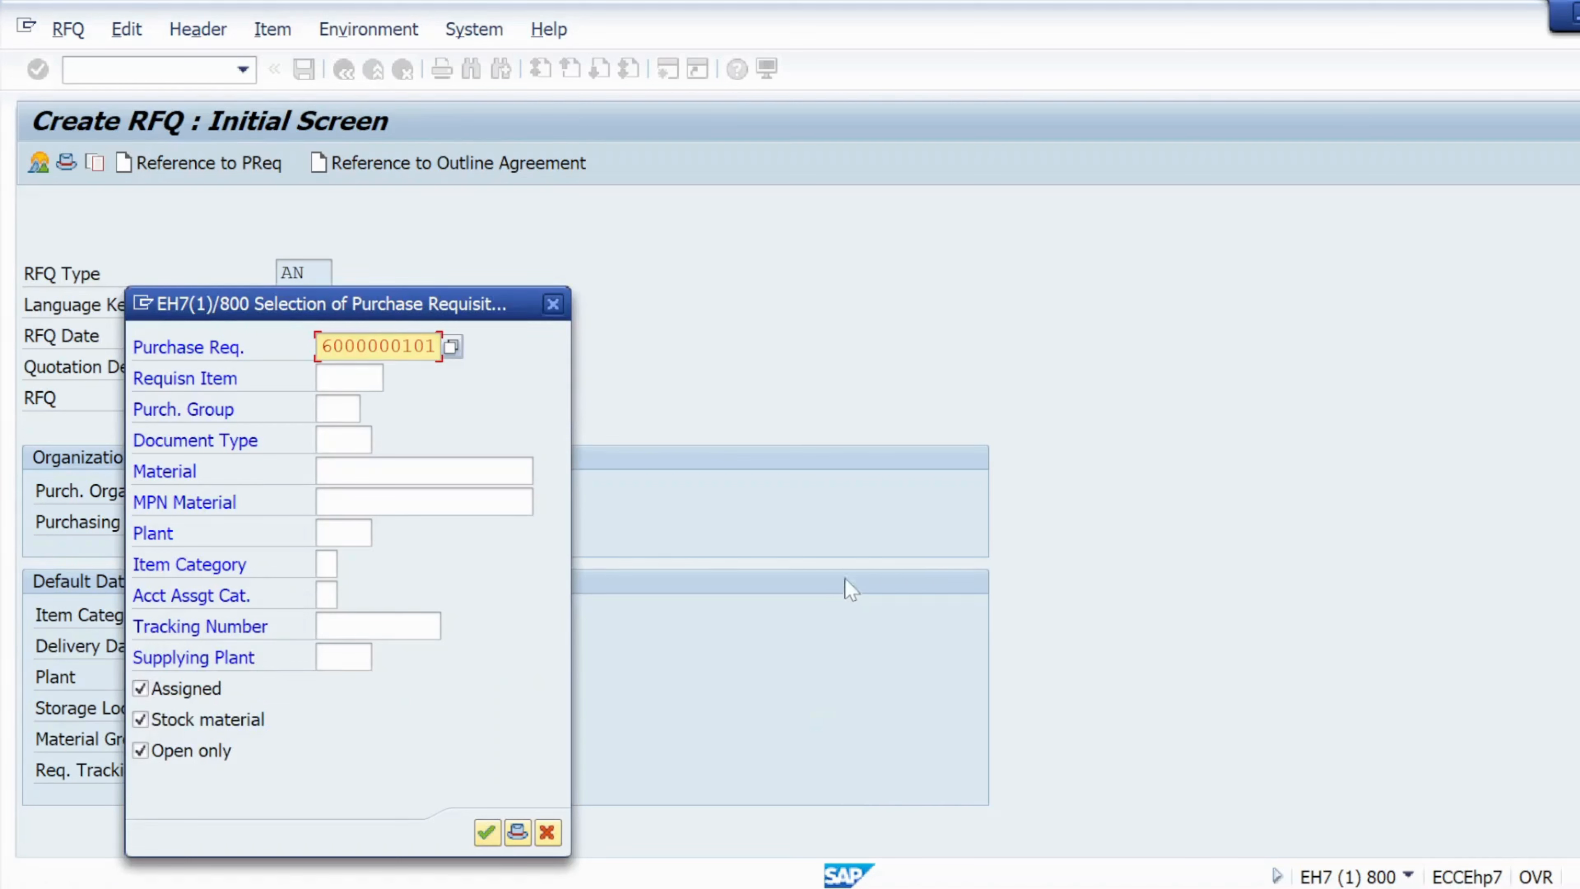
click(552, 304)
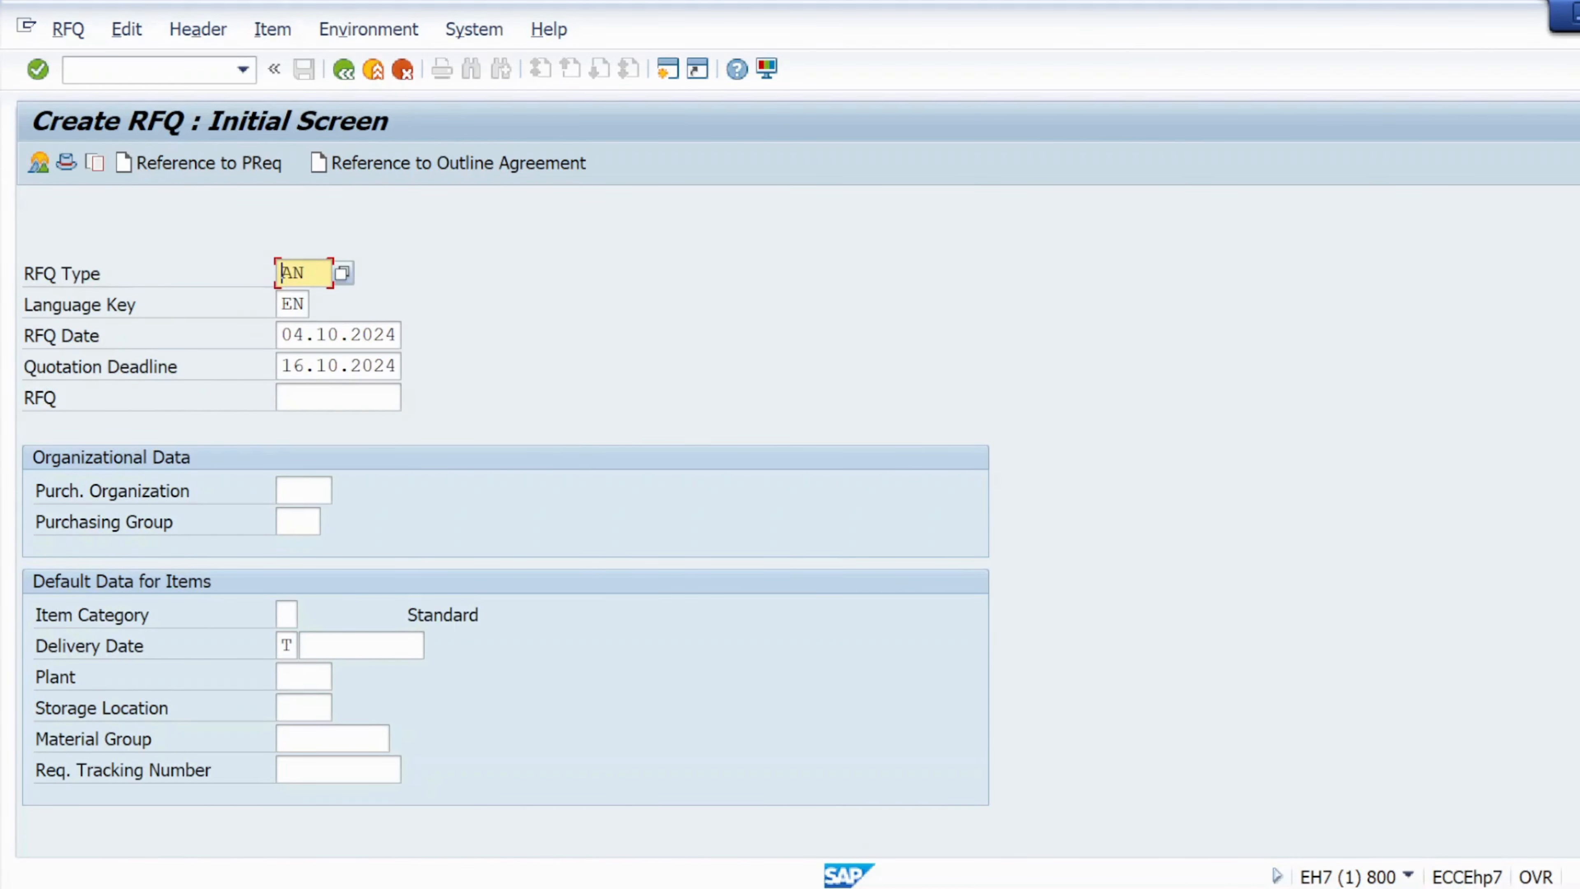
- Set the RFQ's purchasing organization to KRP1 and its purchasing group to 001
click(303, 491)
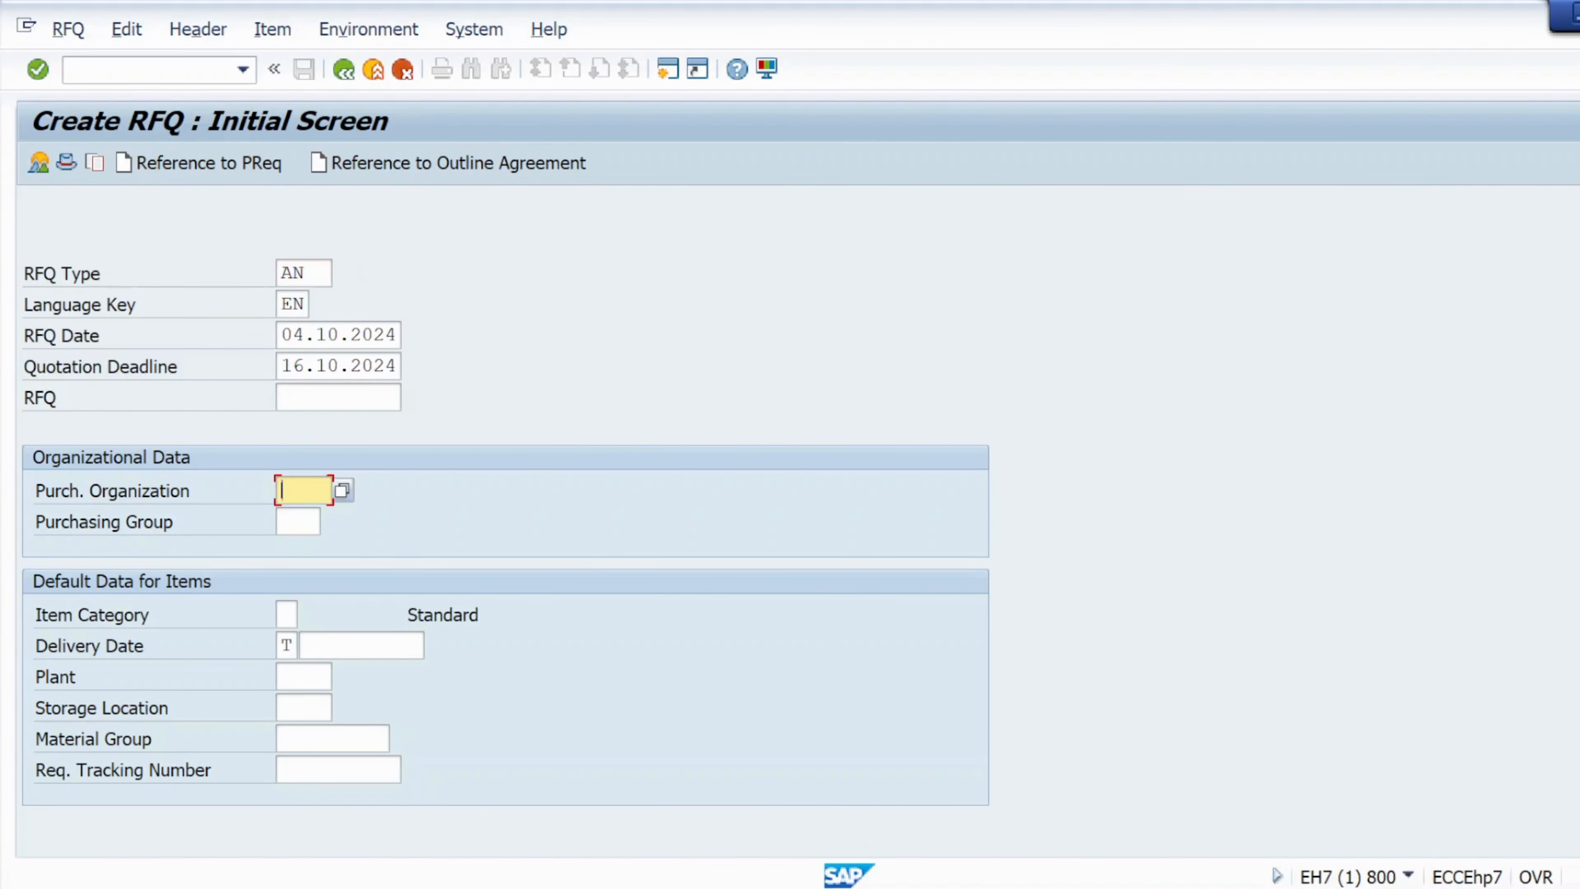
text(KRP1)
key(Tab)
text(001)
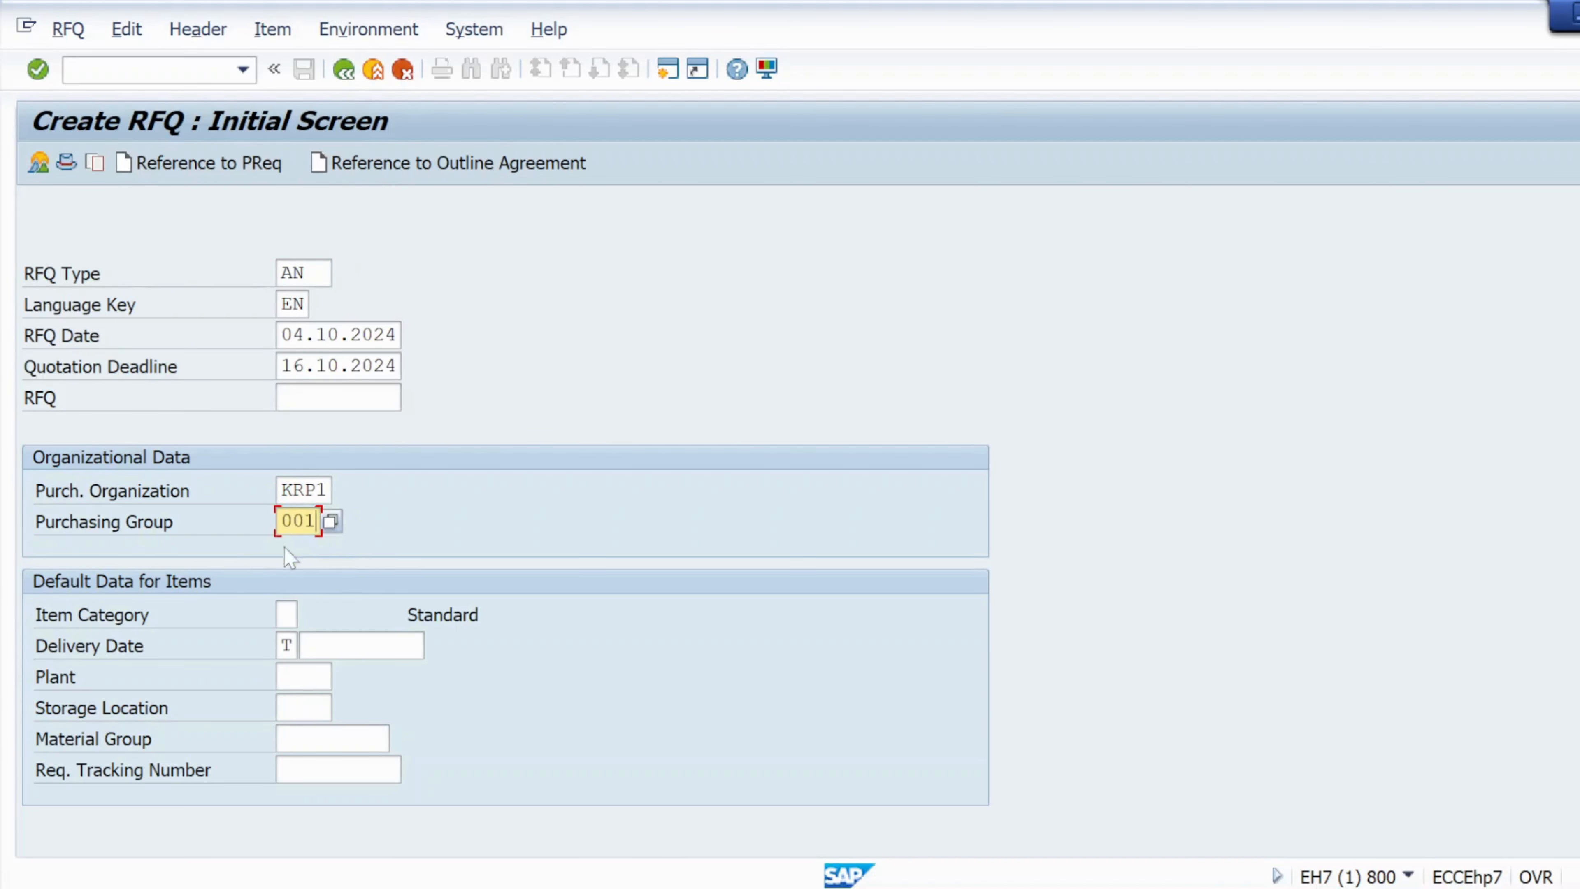
- Try to reference the same purchase requisition with plant KL01 and purchasing group 001, and cancel the selection
click(186, 176)
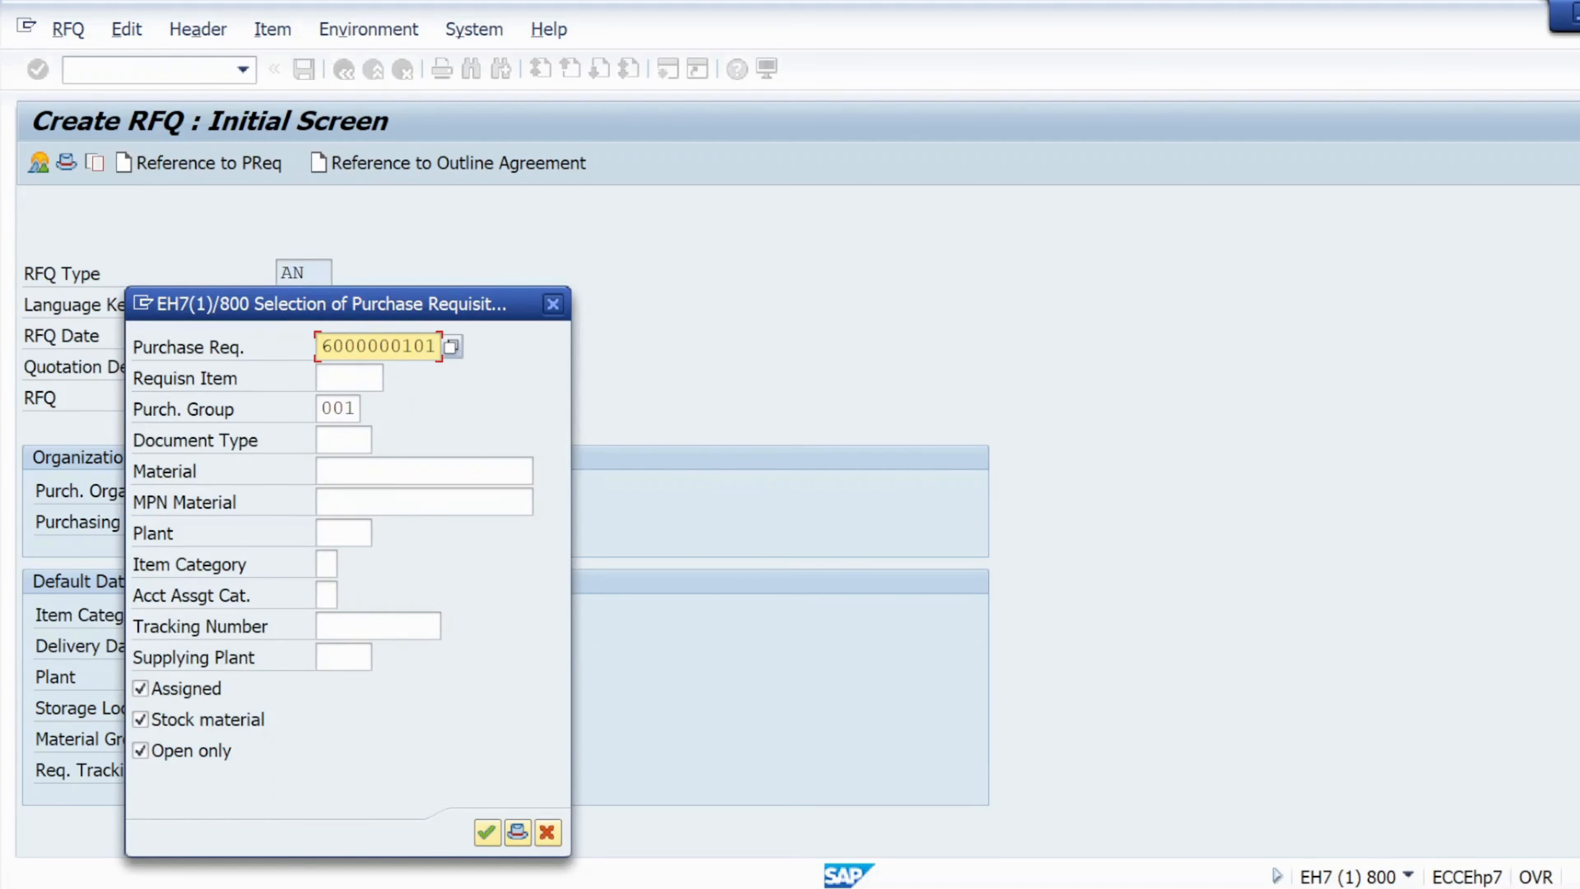
click(344, 533)
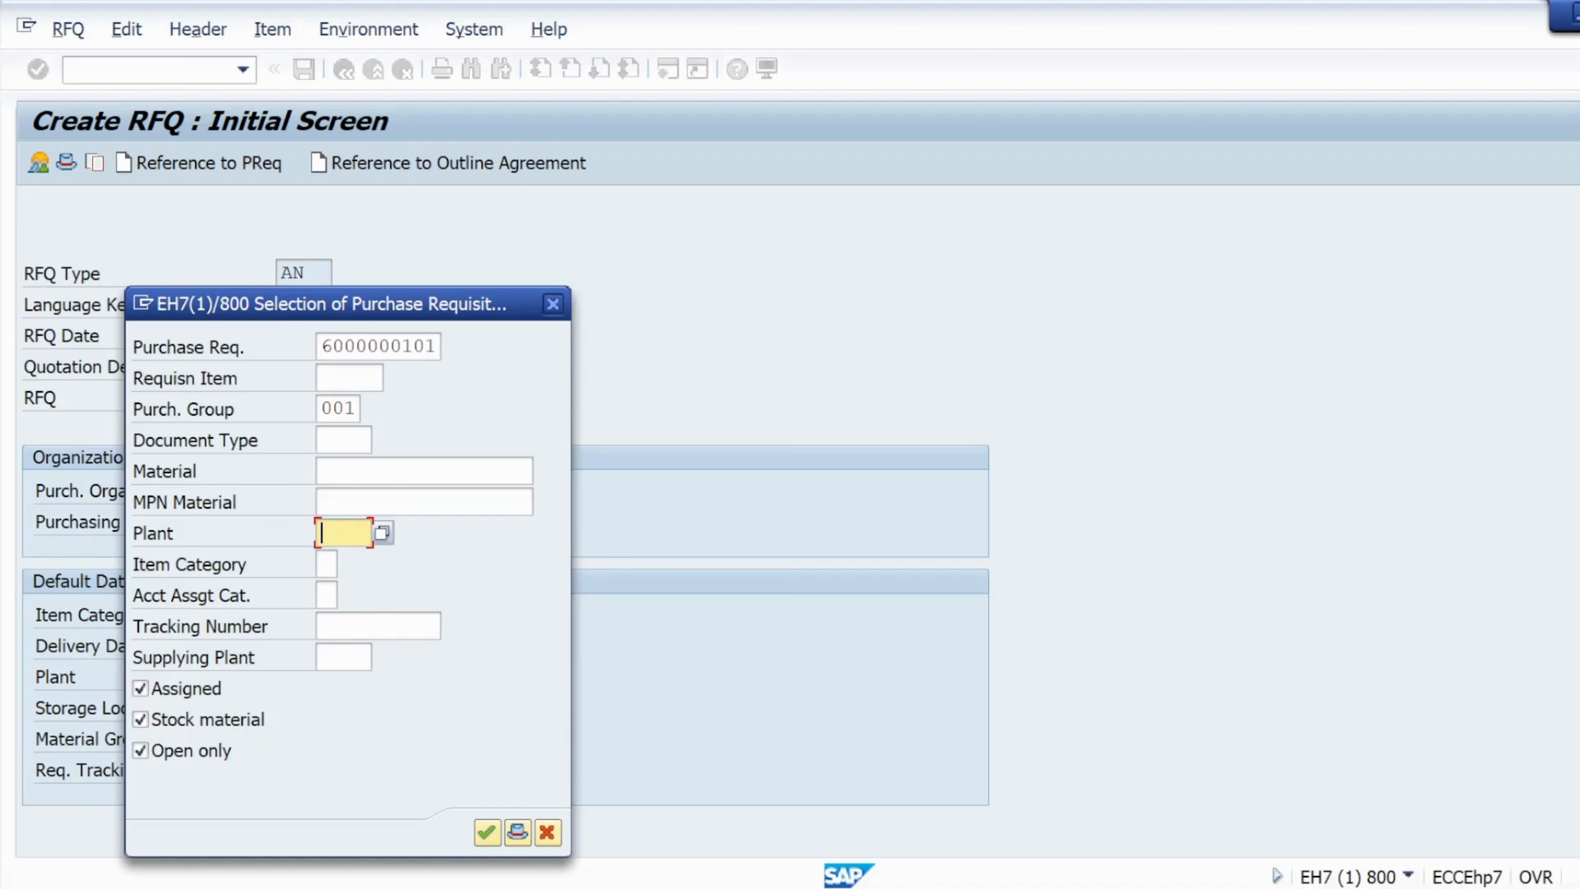
text(k101)
key(Return)
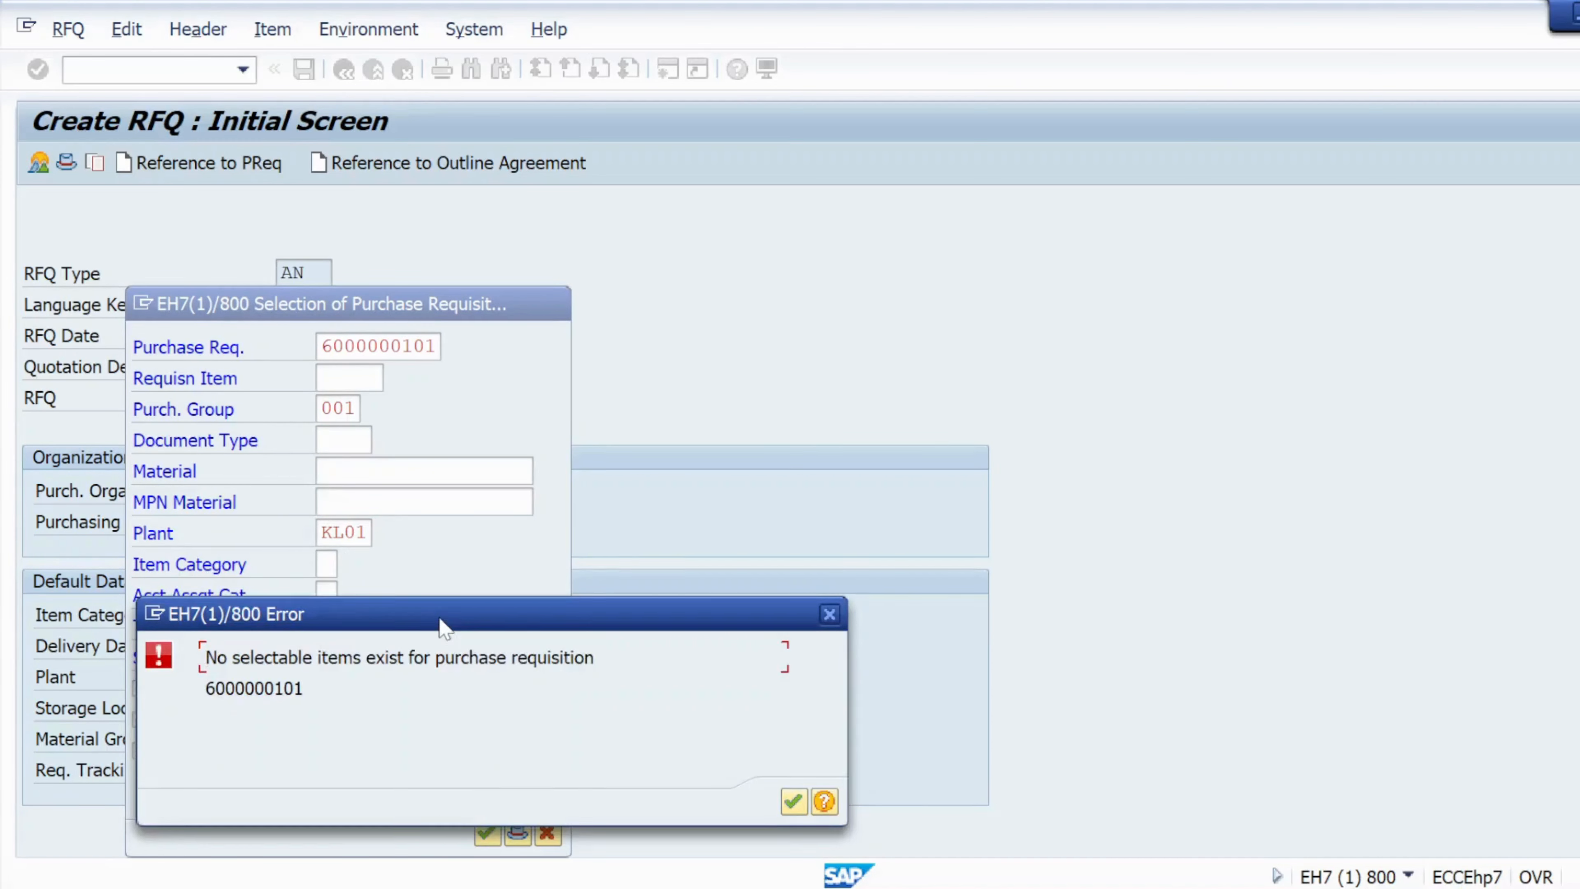
drag(444, 626, 582, 370)
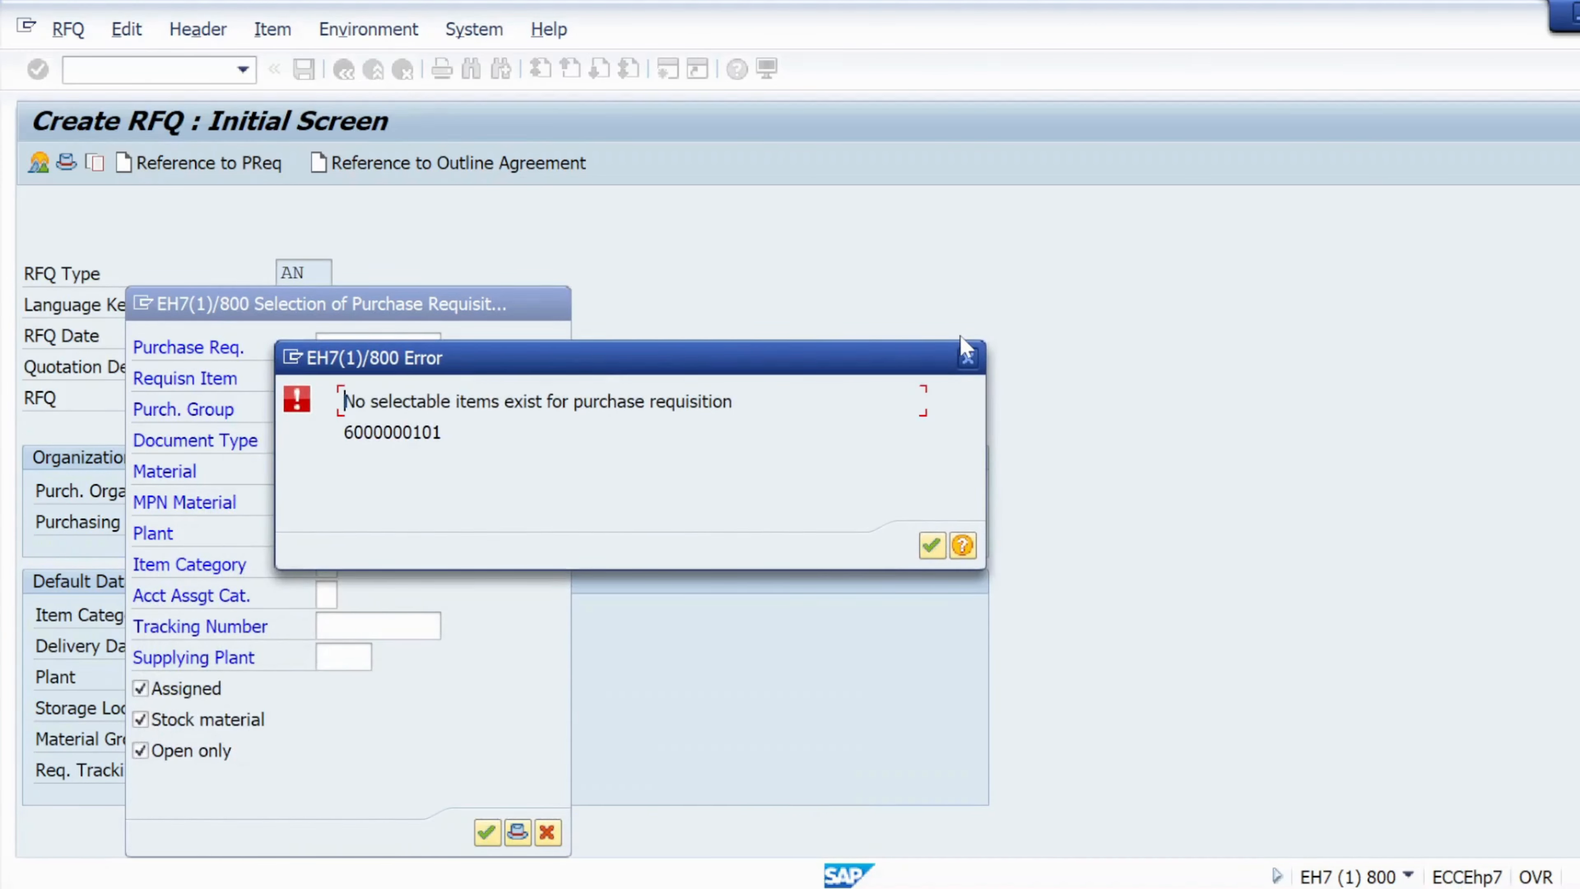
click(967, 360)
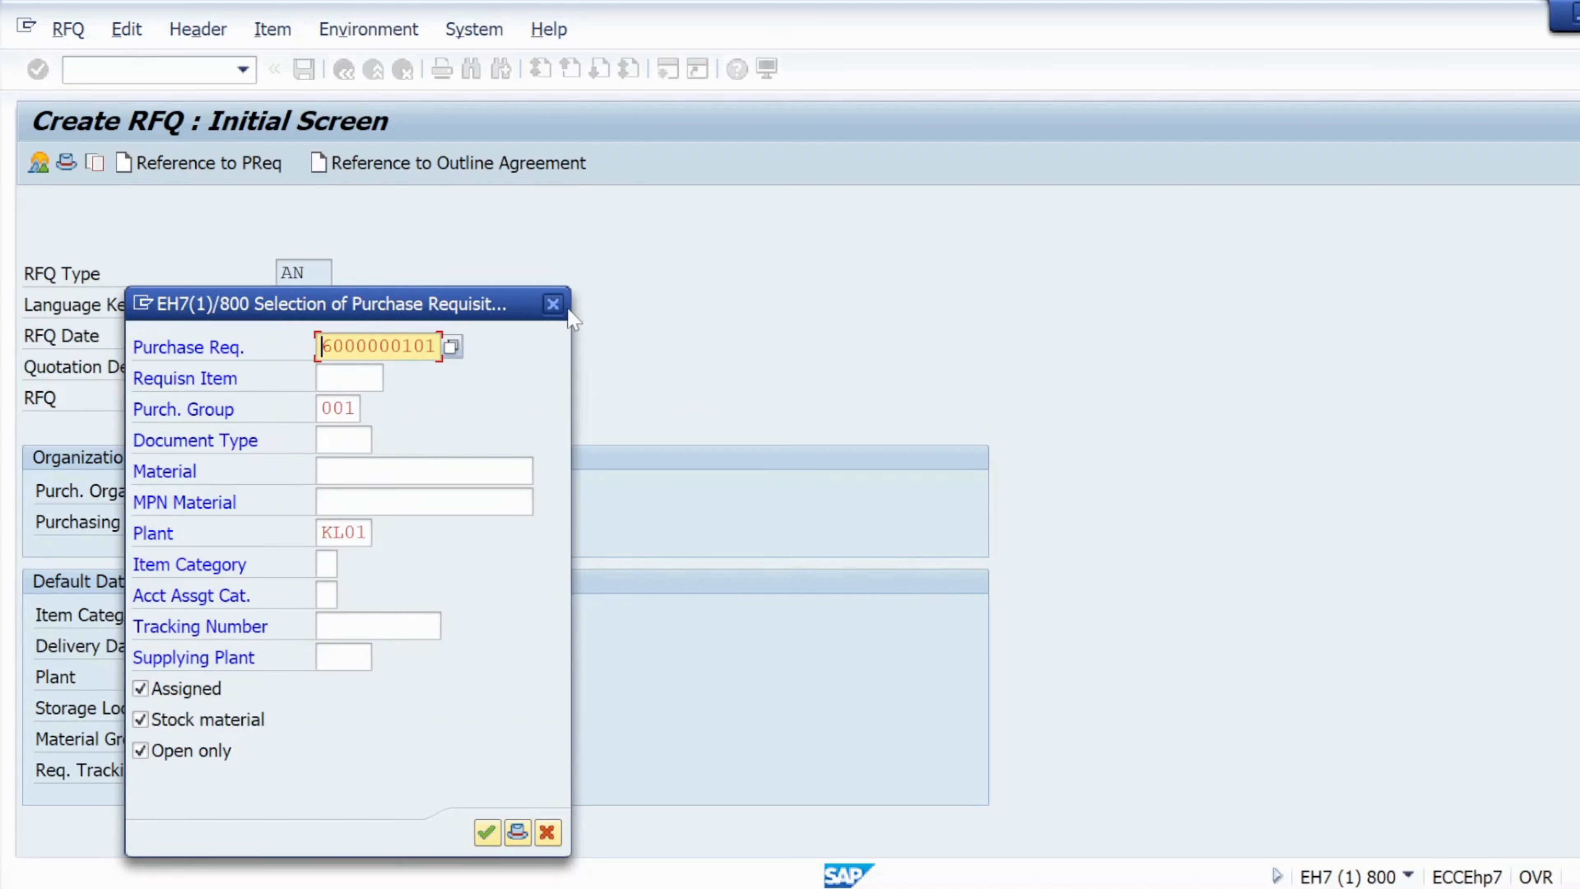
key(Escape)
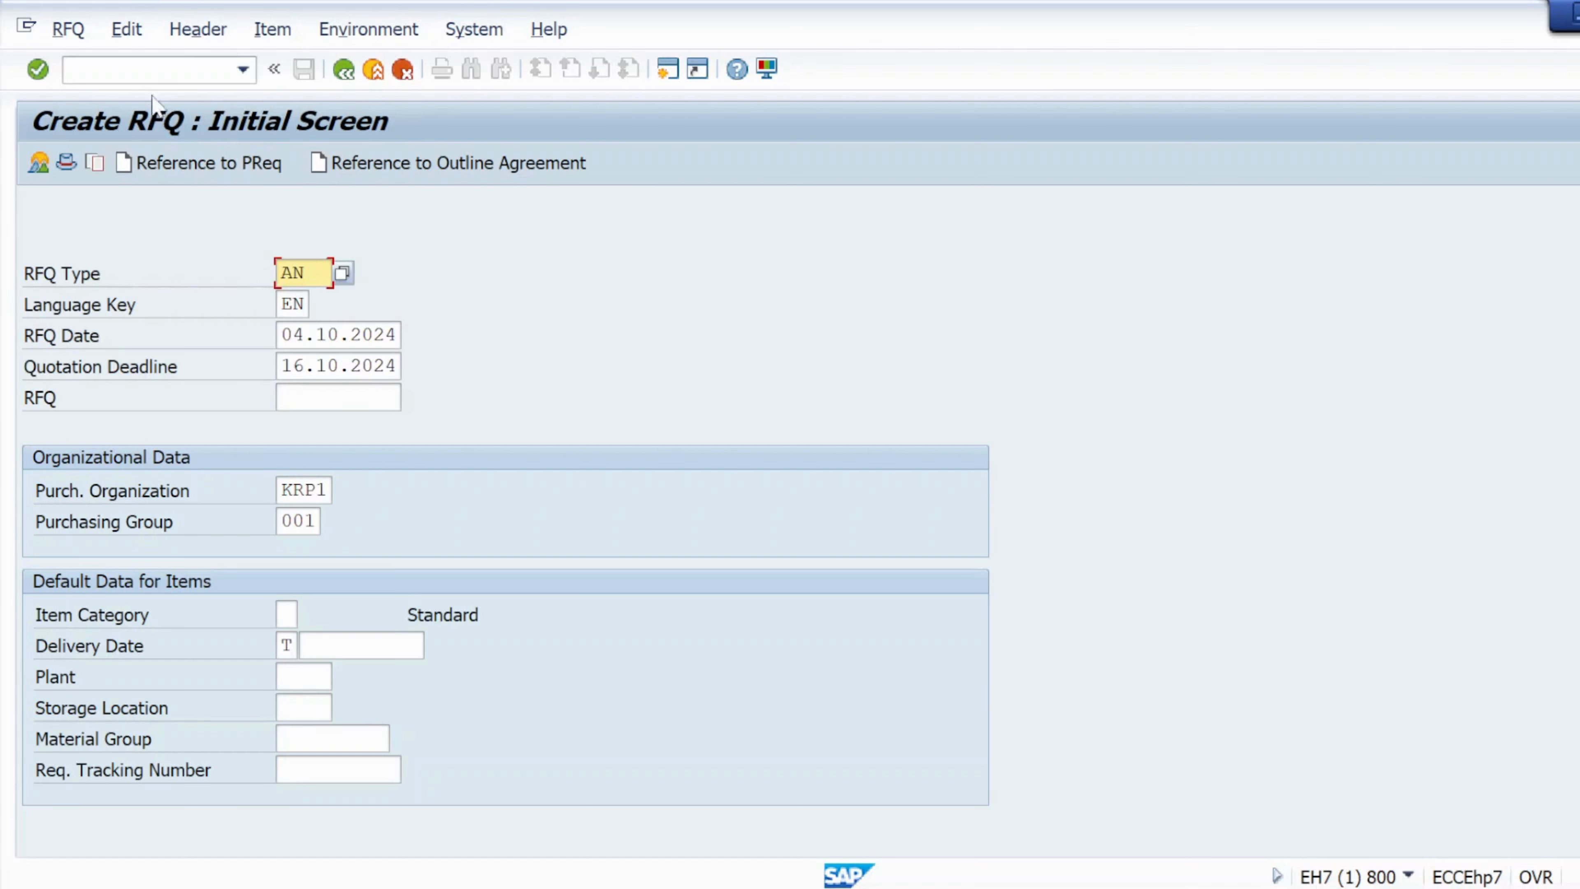
- Switch to the release procedure document in Word to view Step 10 about creating an RFQ or PO
click(152, 70)
text(/ne)
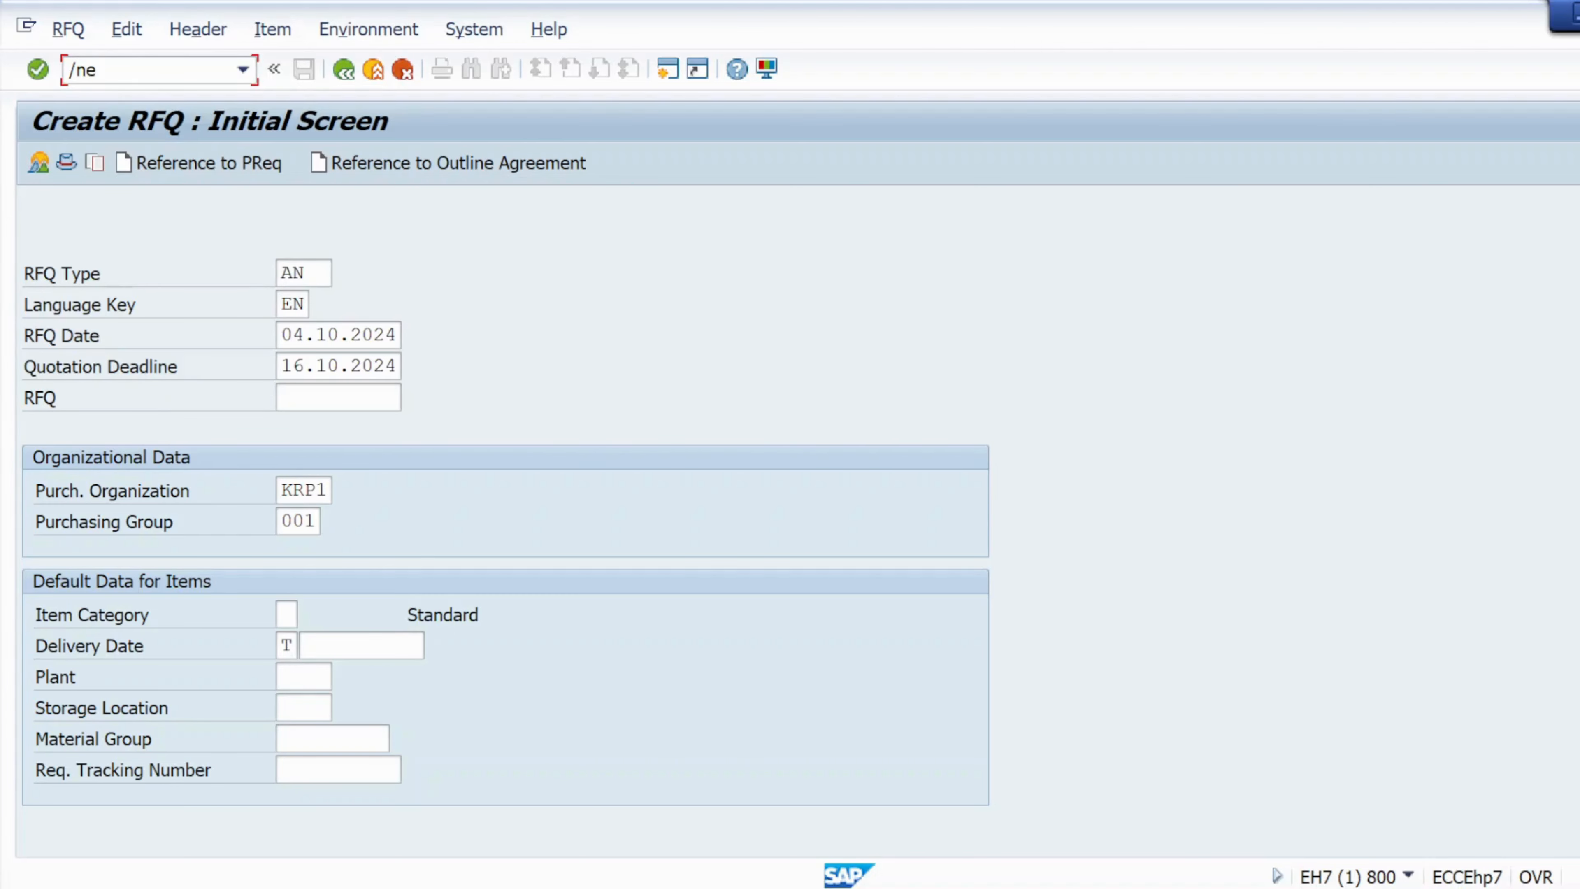
key(alt+Tab)
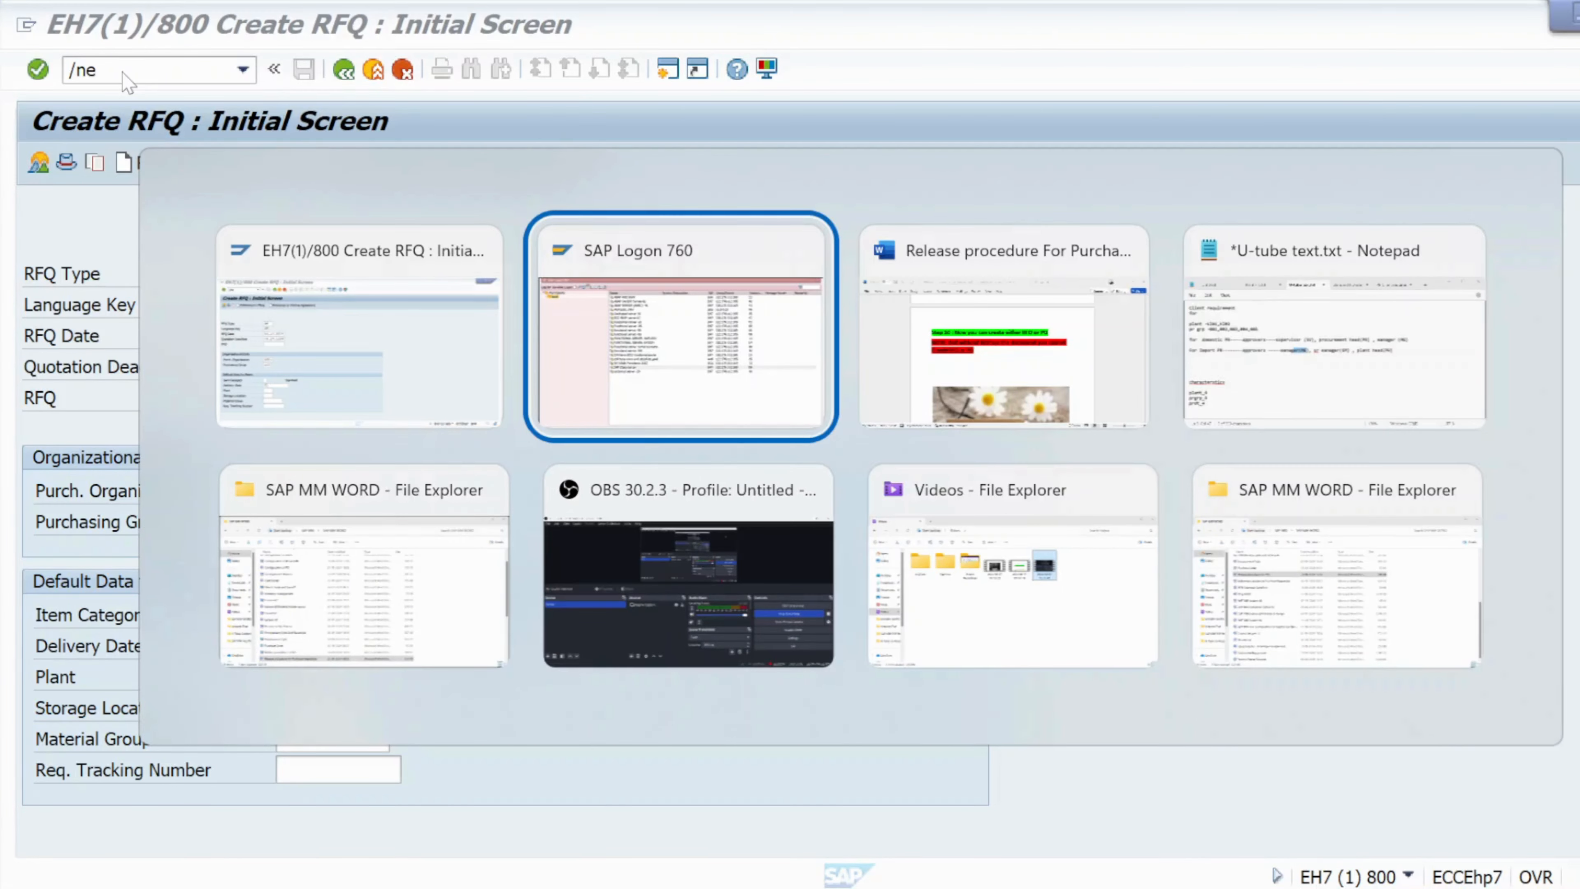
key(alt+Tab)
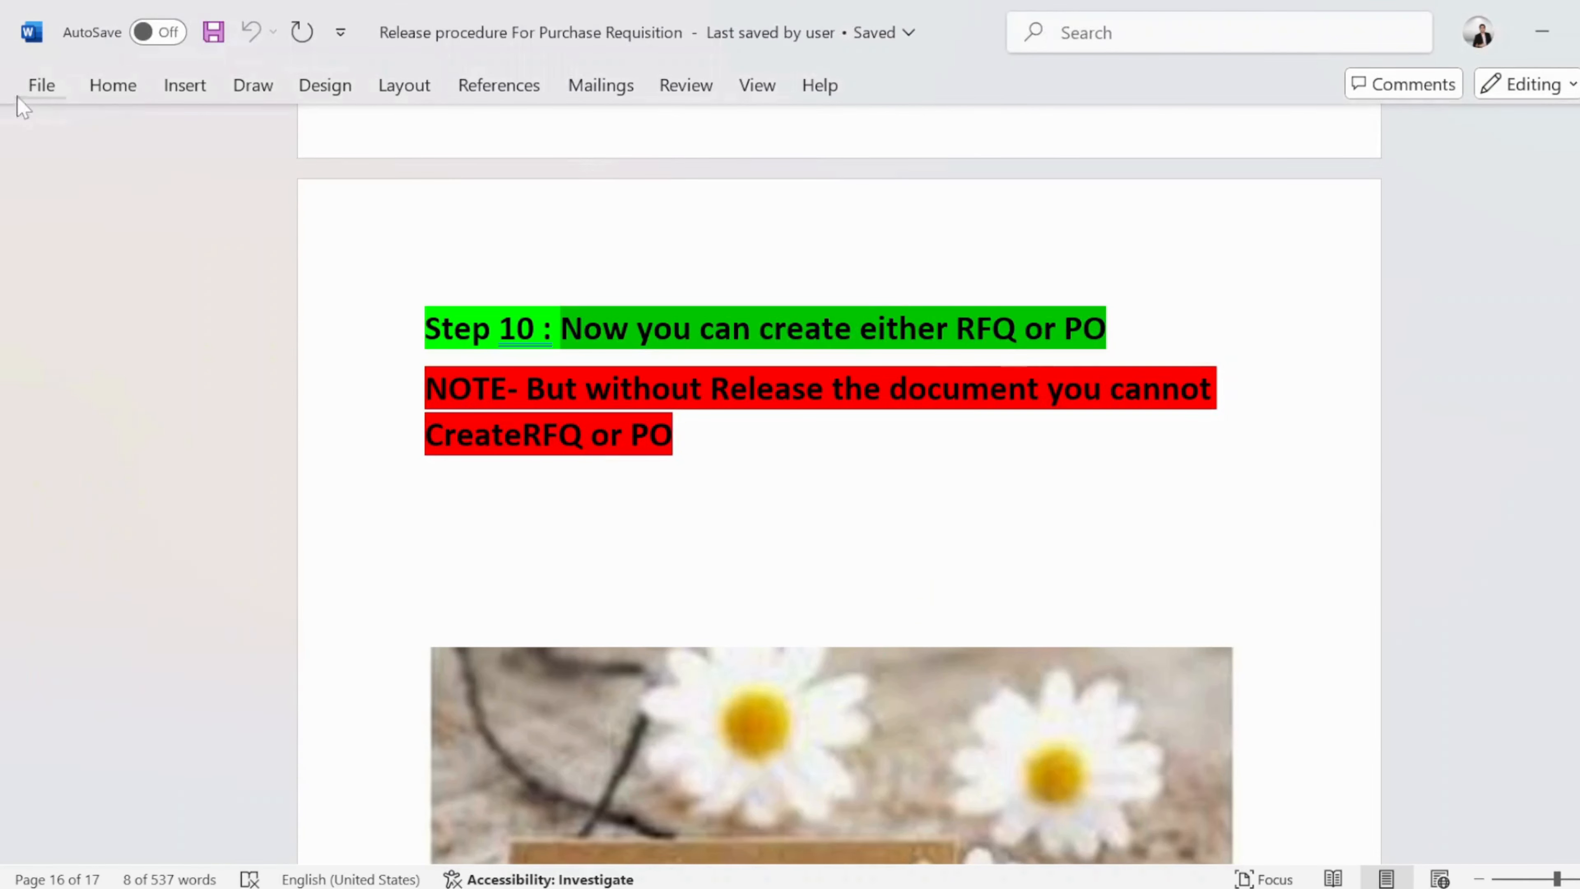